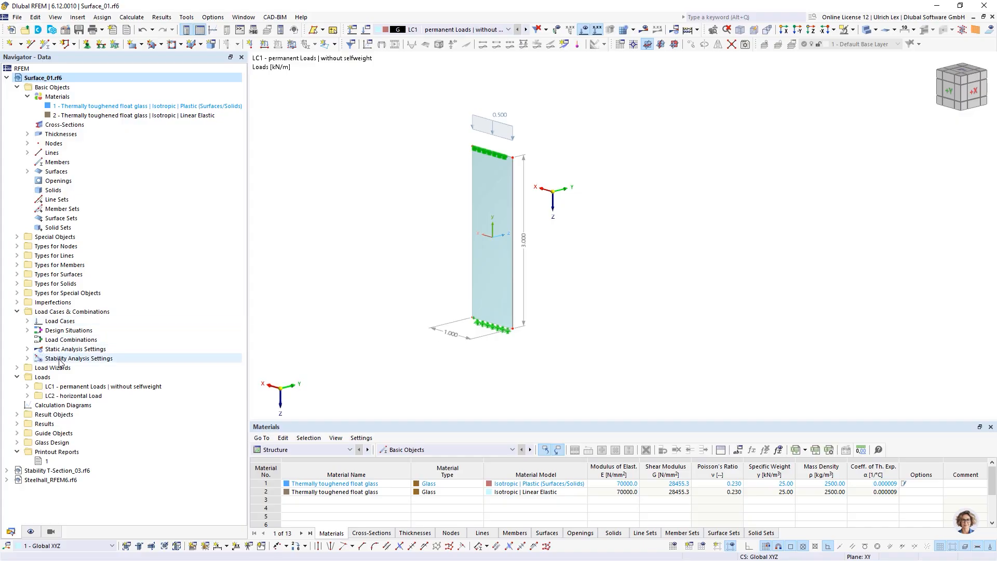
Step: Glance at the stability analysis settings, then open the LC1 load case settings window
click(27, 359)
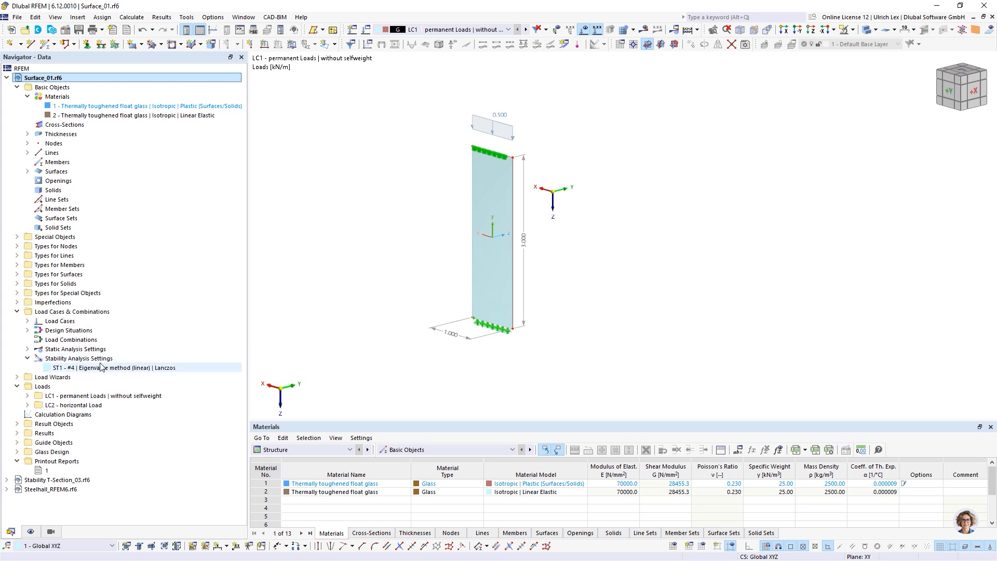
click(28, 359)
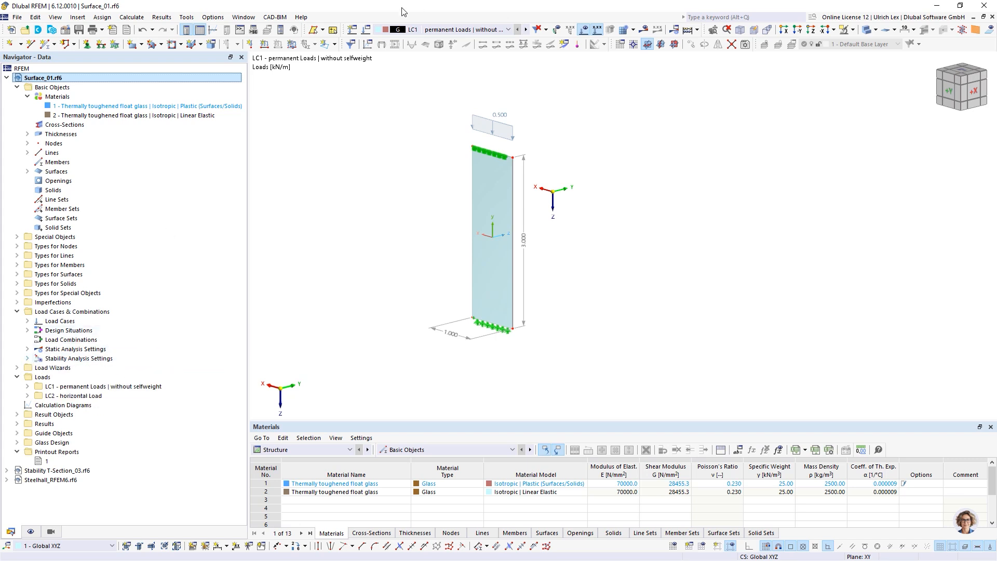
click(378, 30)
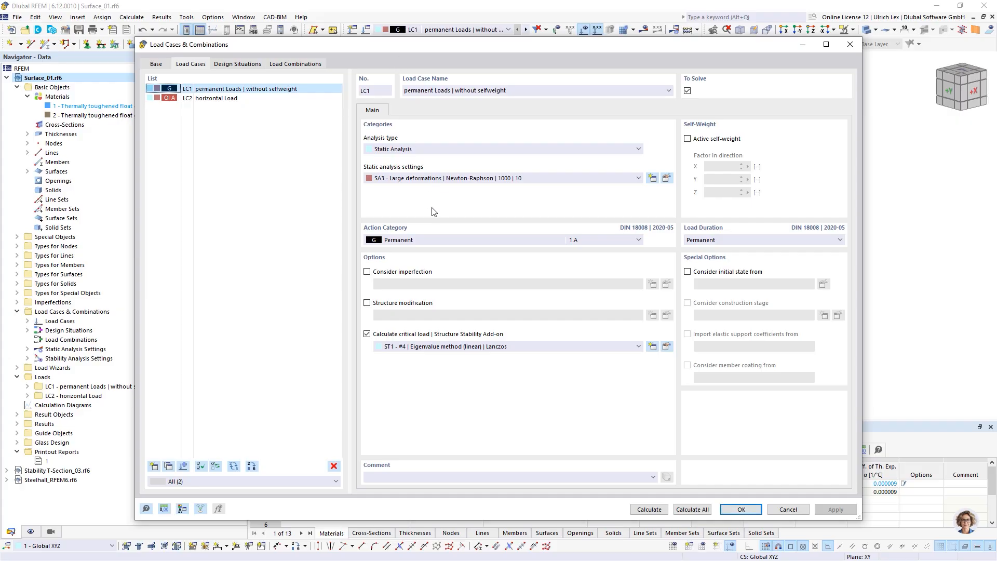
drag(331, 48, 277, 41)
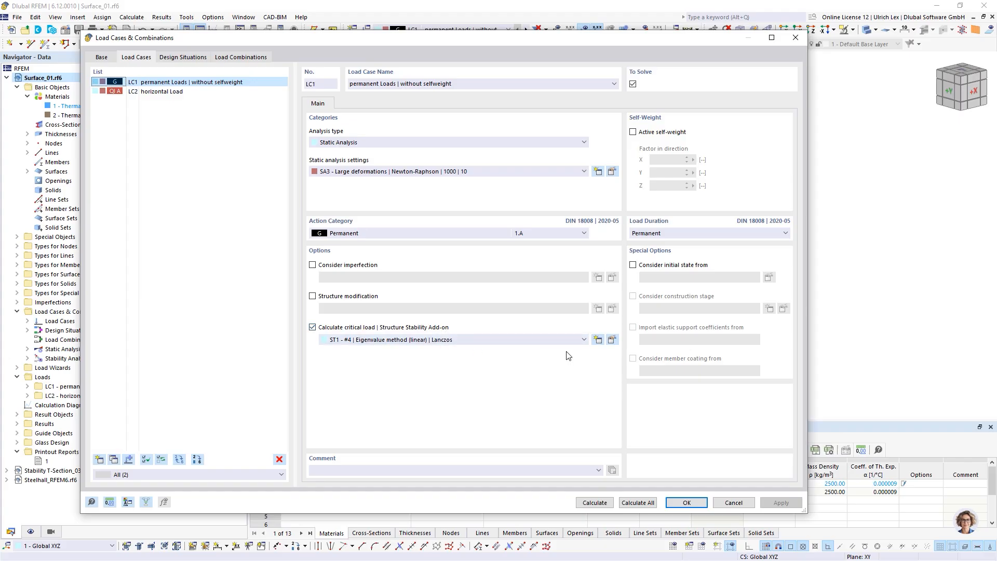
click(611, 340)
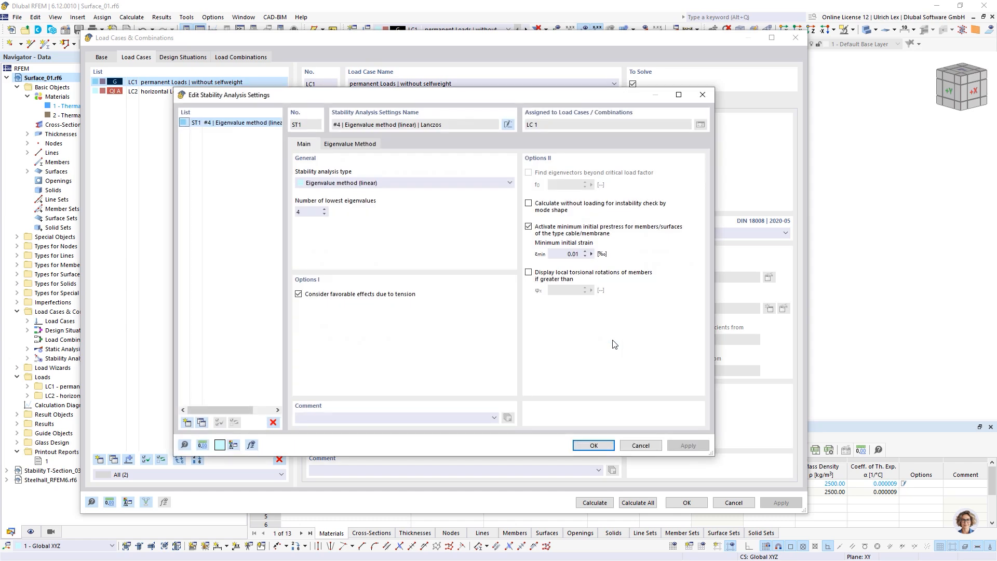
drag(499, 101, 573, 125)
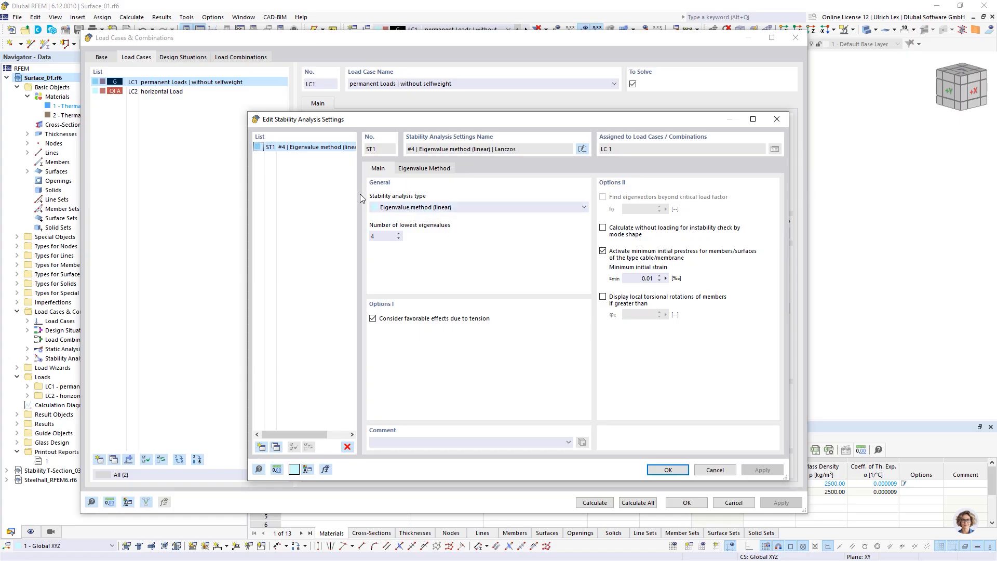
click(462, 207)
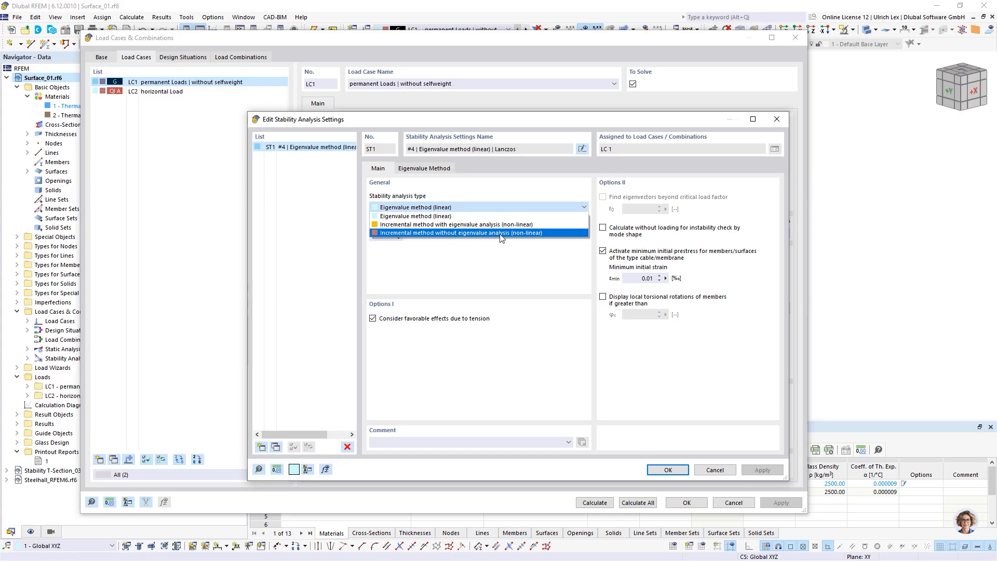
click(413, 219)
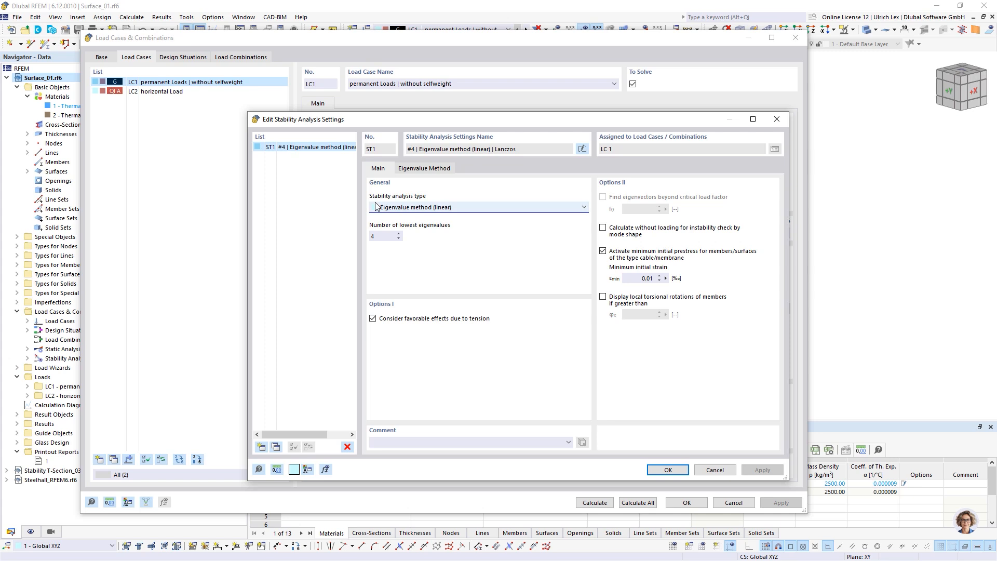
click(428, 169)
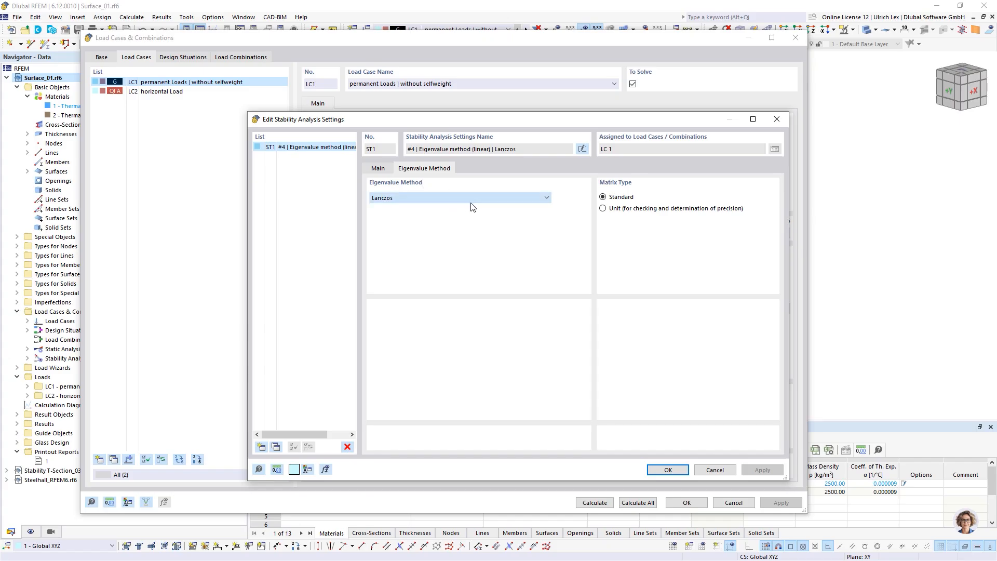
click(529, 198)
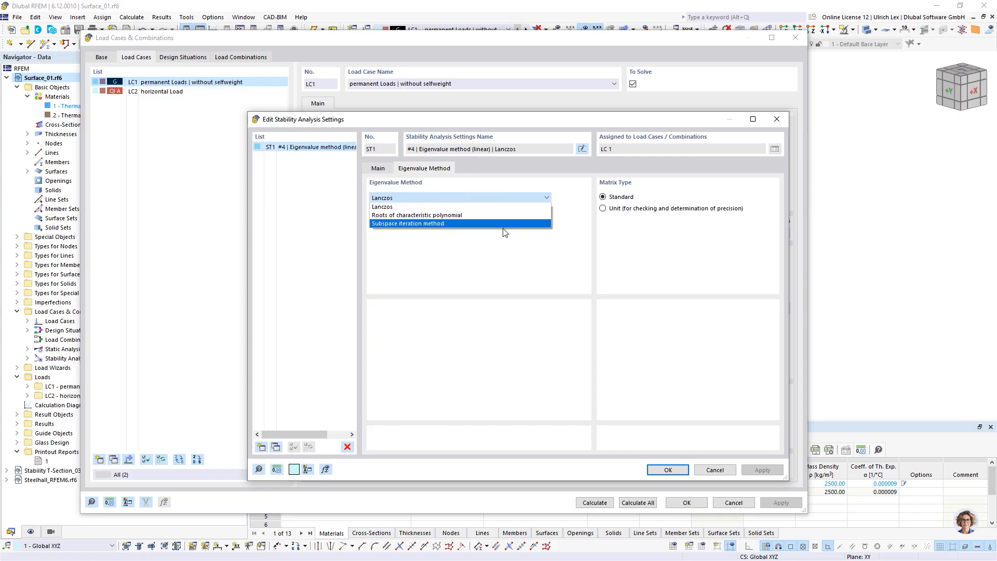
click(520, 237)
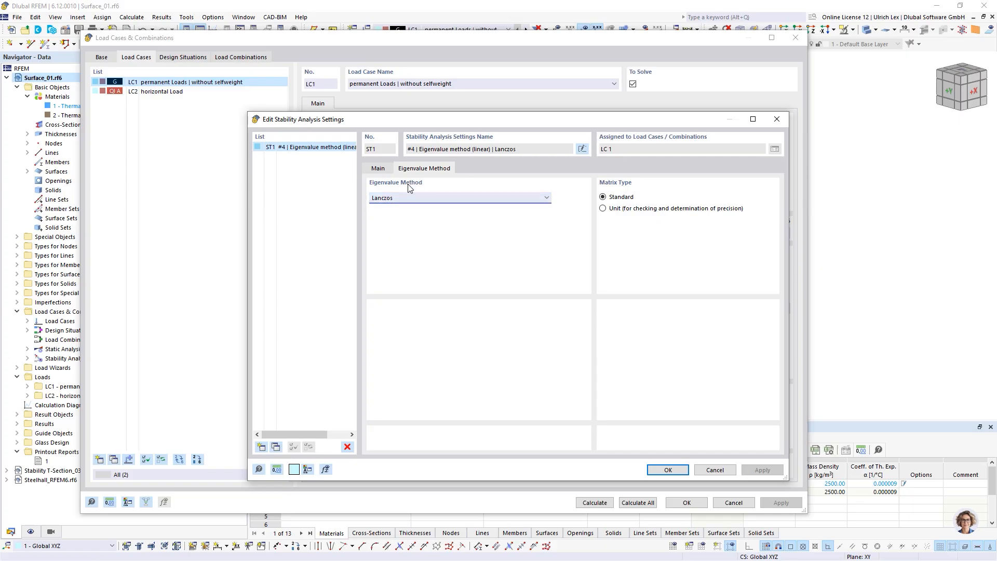
click(379, 169)
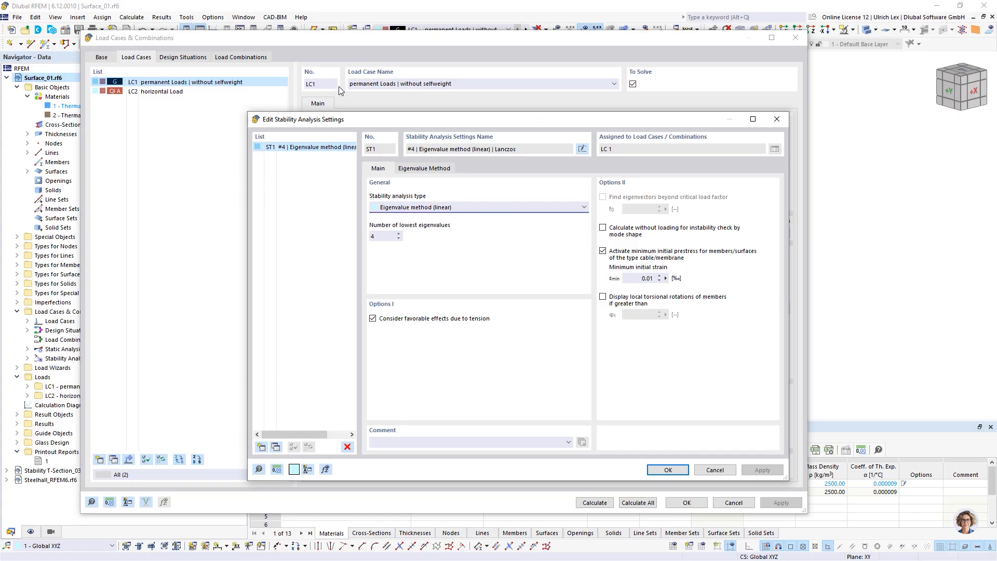
drag(339, 119, 298, 81)
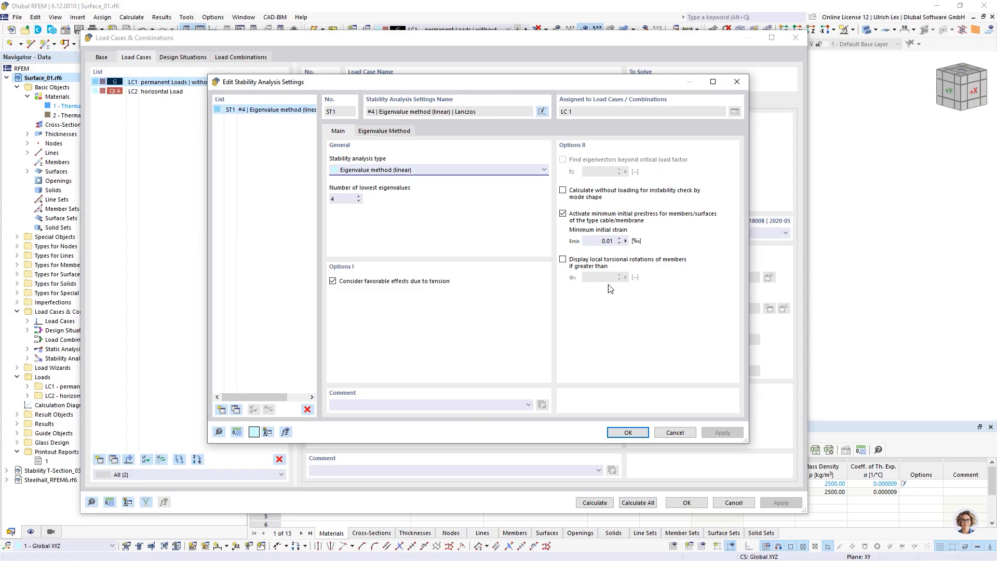
click(638, 432)
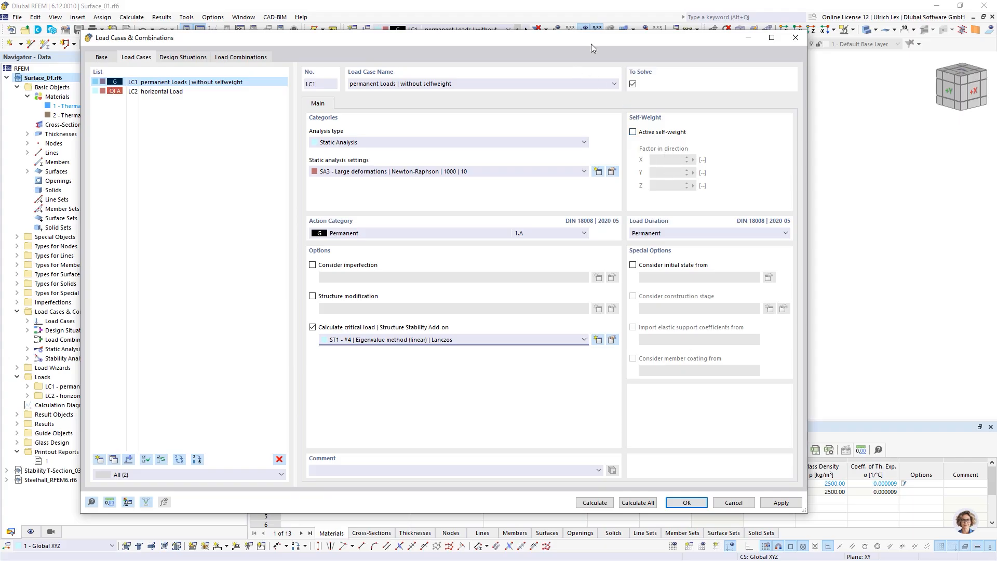
Step: Run the LC1 calculation with SA3 and ST1 and let it finish
drag(591, 43, 664, 29)
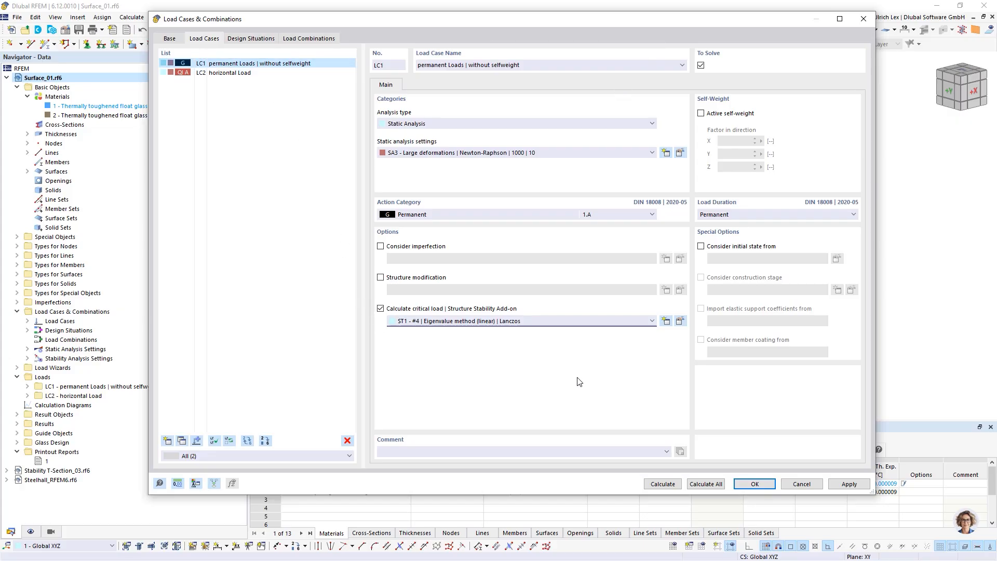
click(670, 483)
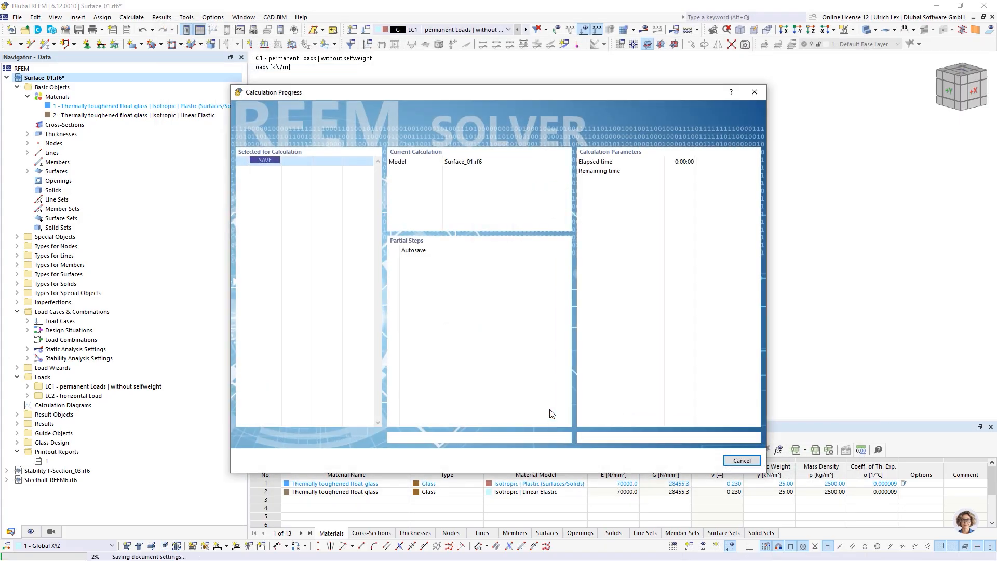
drag(499, 94, 530, 70)
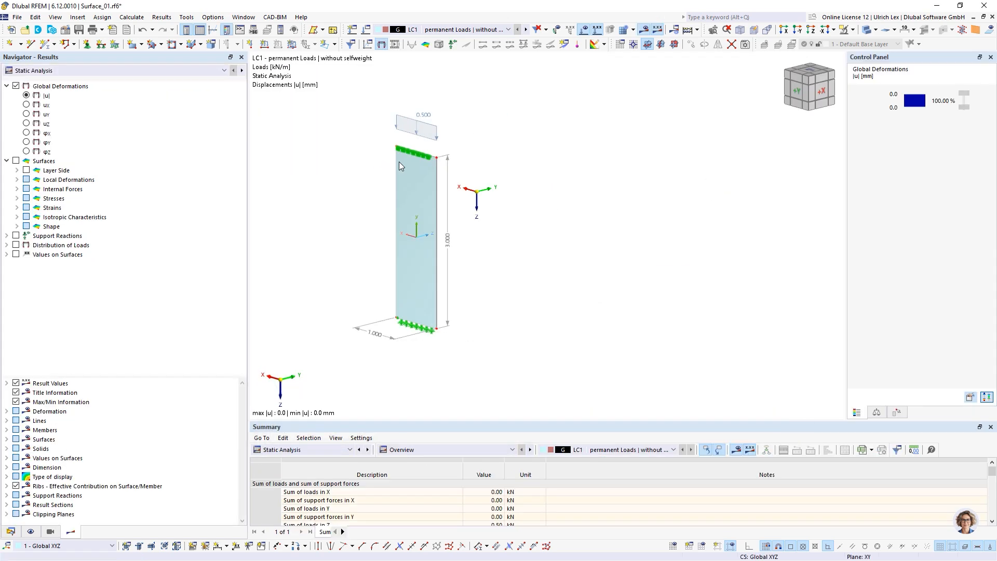
Step: Keep LC1 as the displayed load case and list the available result types
scroll(332, 214, up, 1)
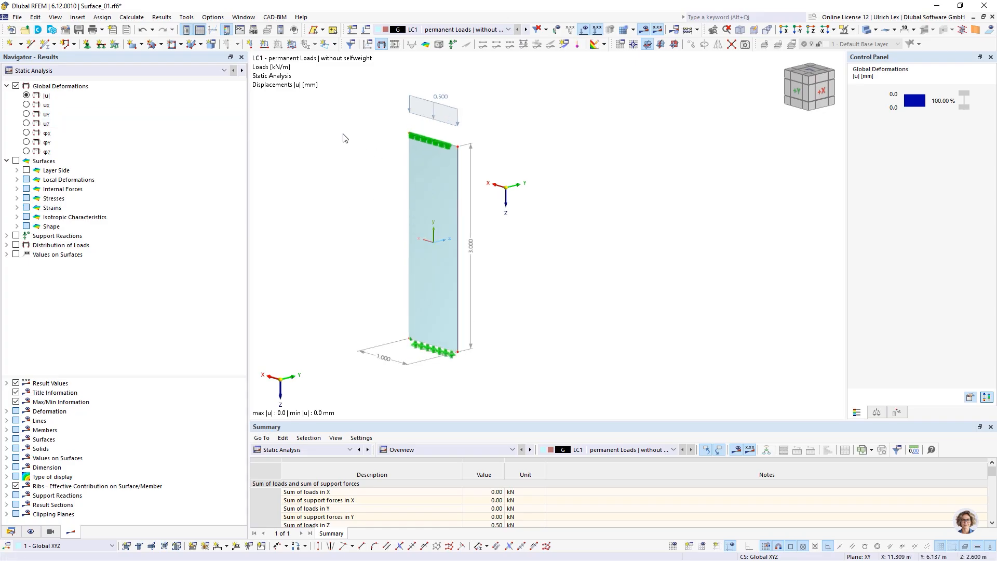
scroll(740, 200, down, 1)
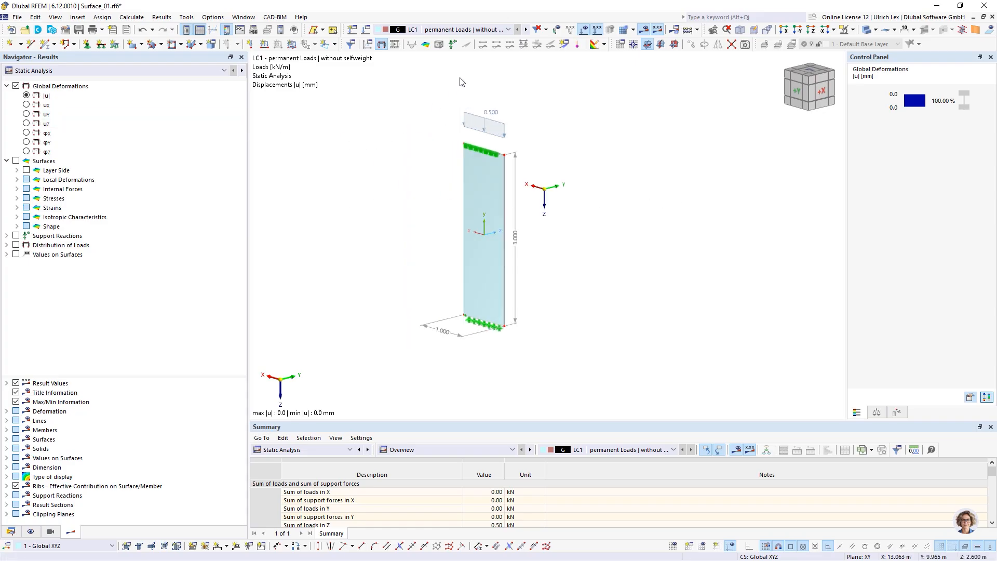
click(492, 29)
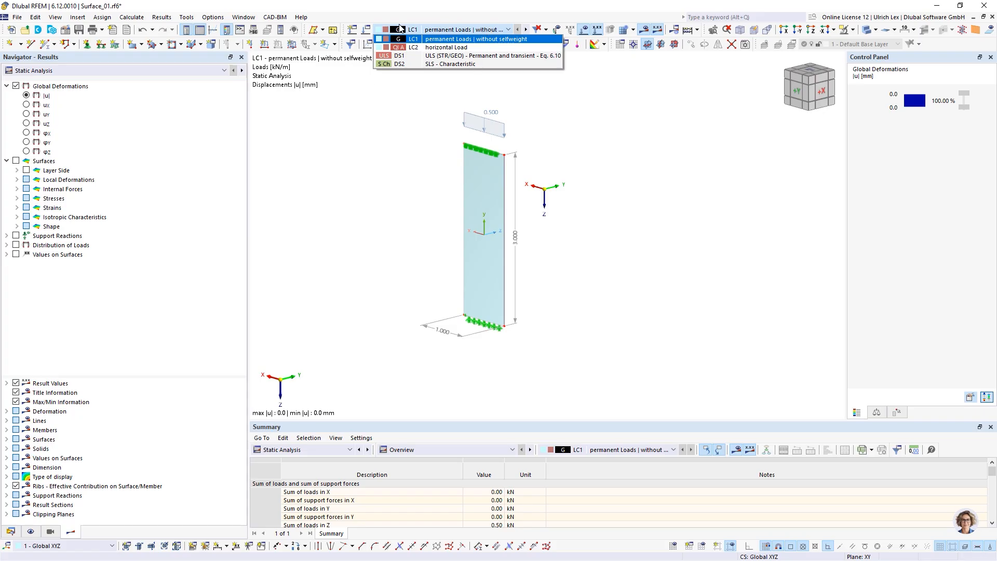
click(503, 29)
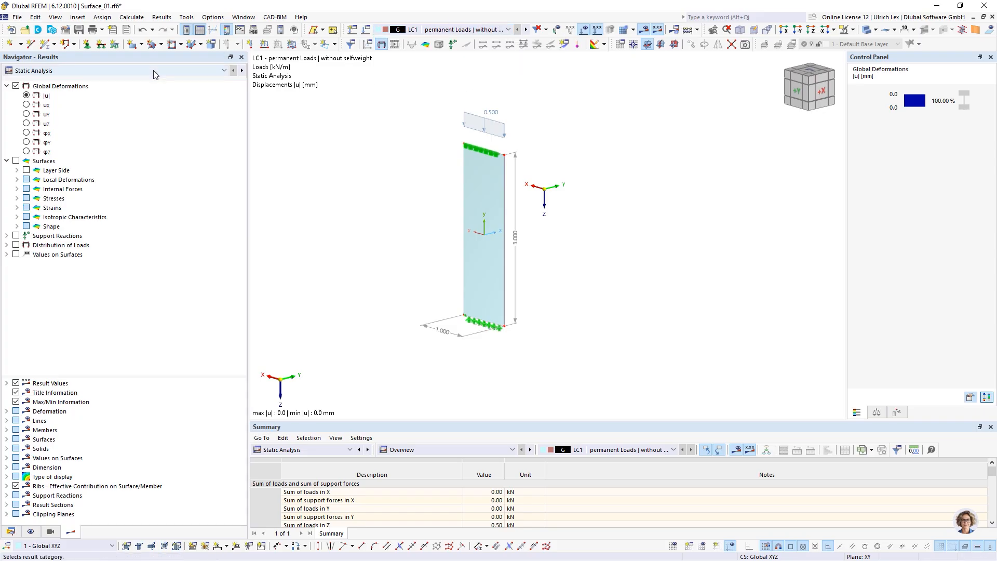
click(71, 71)
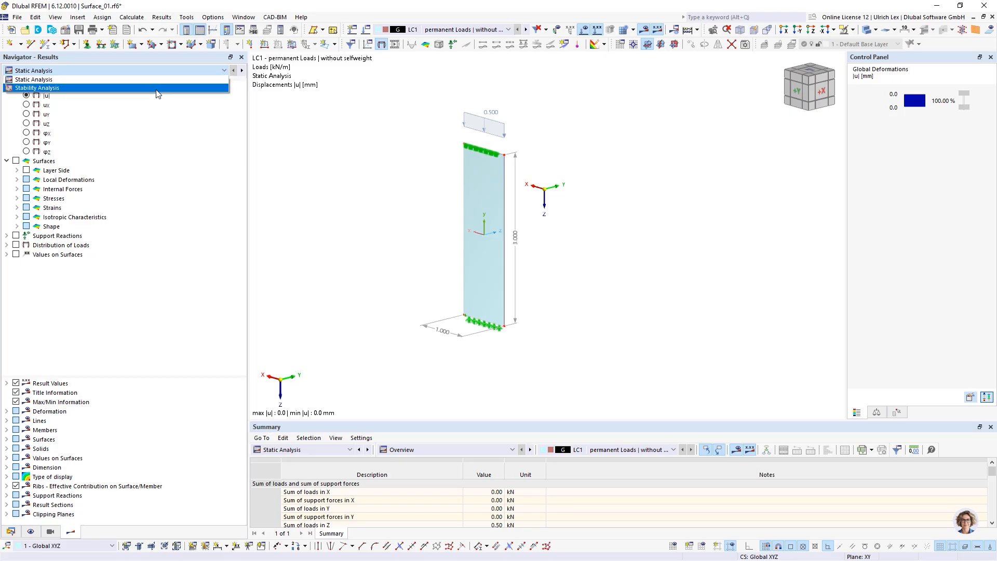
Step: Show LC1 stability results, mode shape 1 (factor 22.264), with an enlarged critical load factors table
click(159, 93)
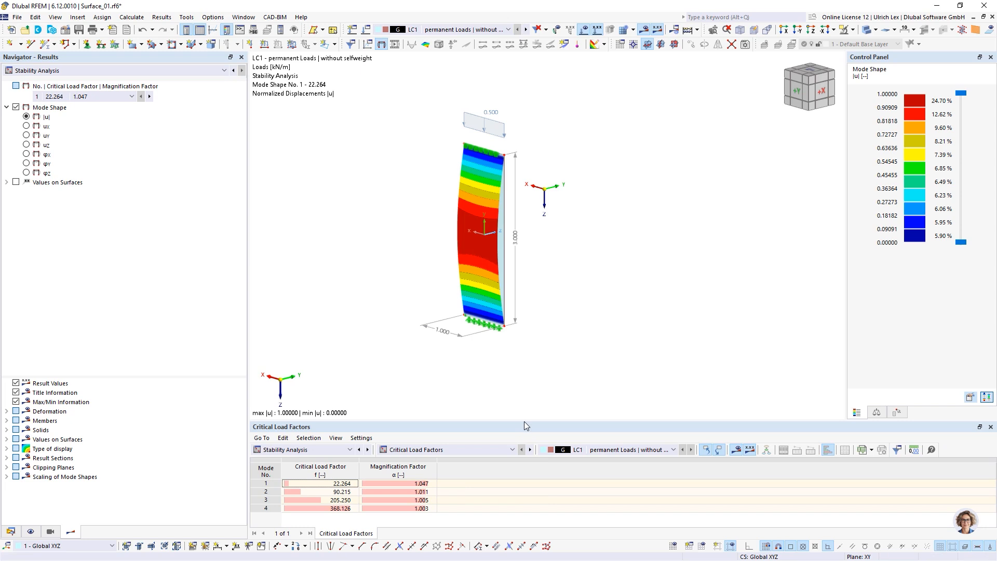
drag(524, 420, 519, 335)
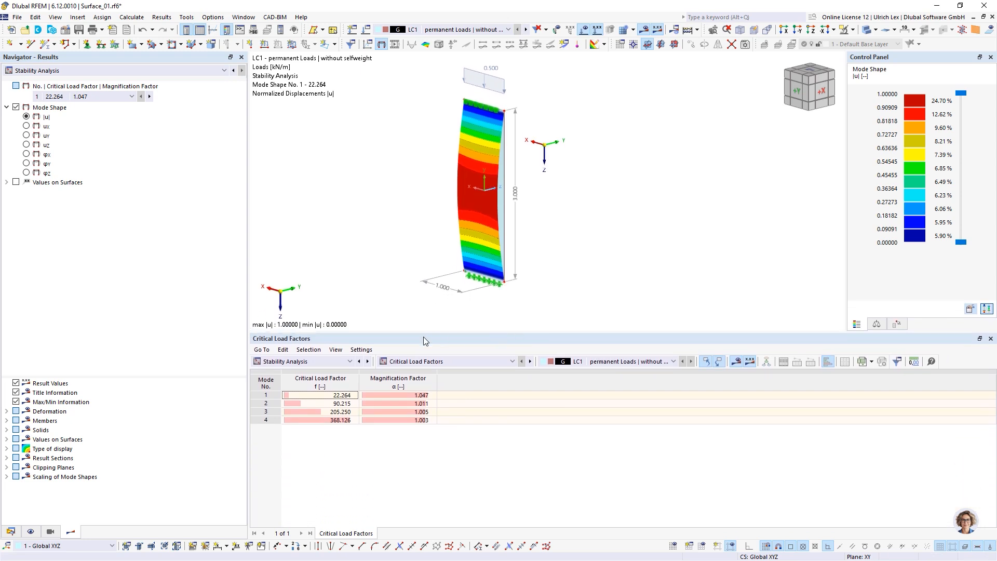
click(350, 363)
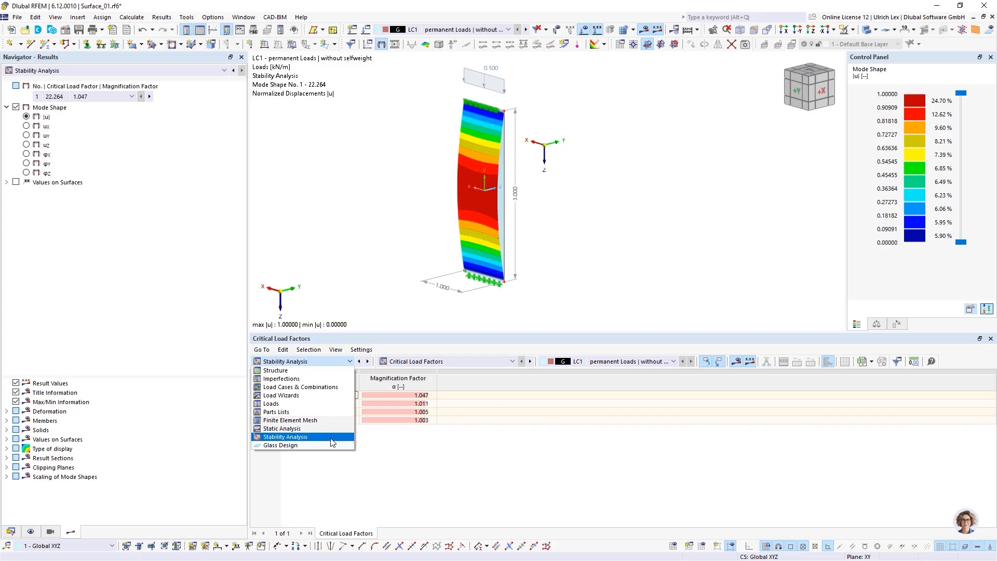
click(372, 286)
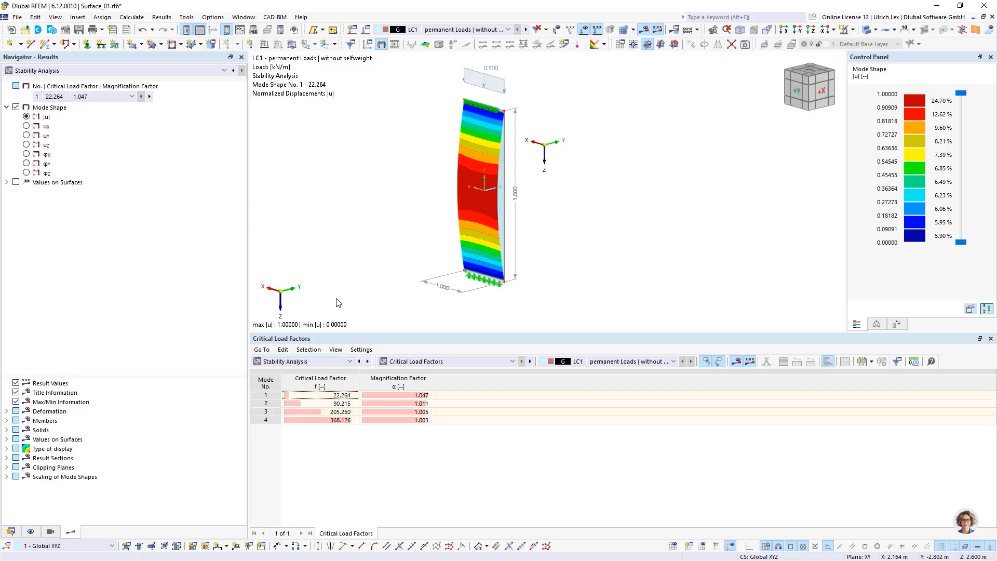
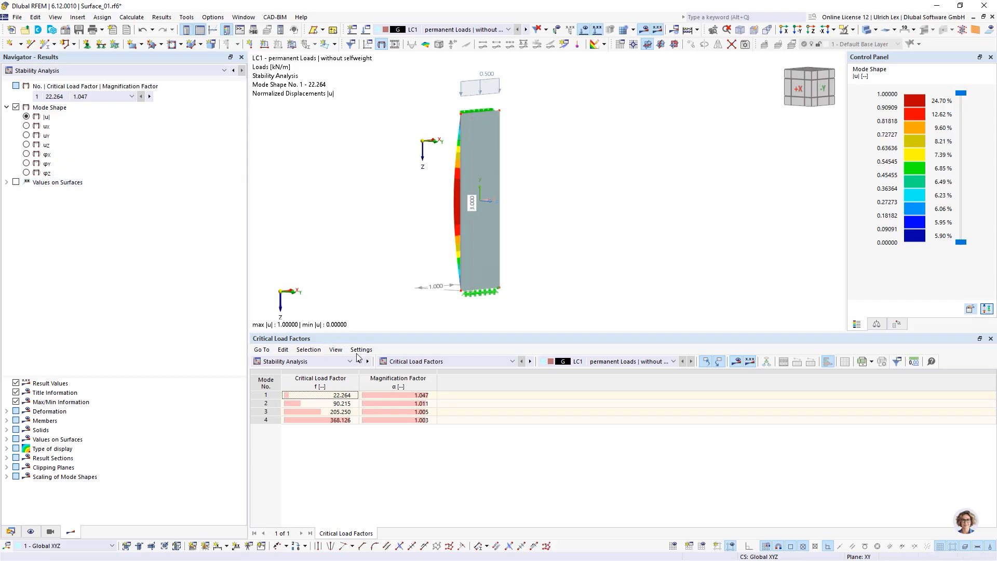
Step: Show LC1's static analysis results instead of stability modes, with 0.50 kN loads and support forces
click(339, 365)
click(338, 364)
click(73, 74)
click(71, 80)
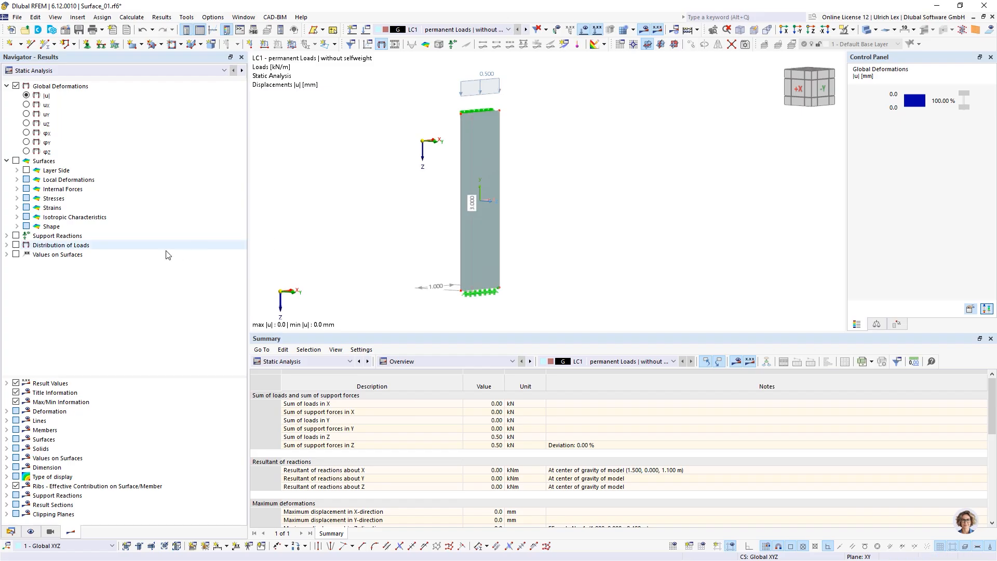
ctrl+middle_drag(290, 215, 518, 245)
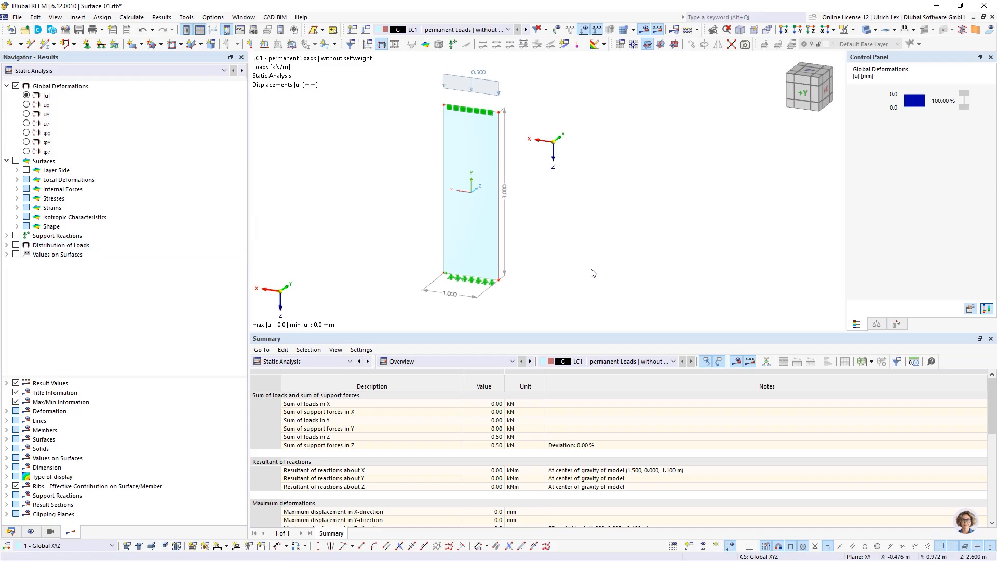
ctrl+middle_drag(587, 273, 514, 257)
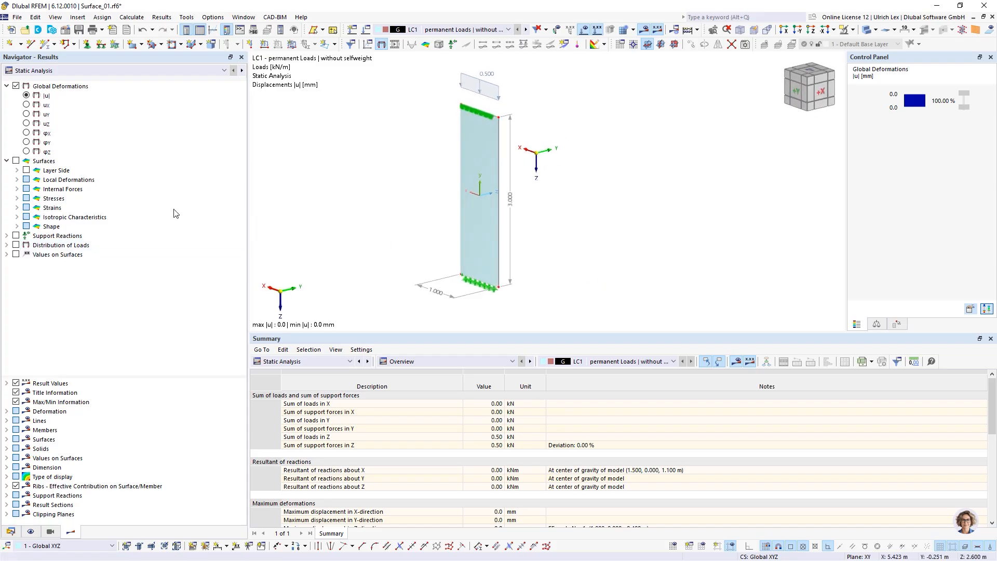
click(17, 238)
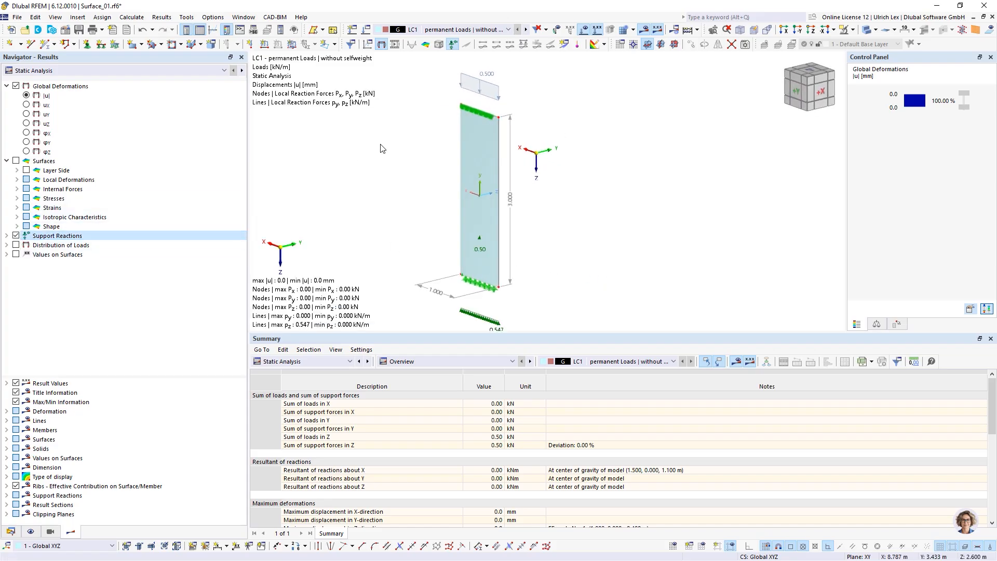
scroll(384, 150, down, 1)
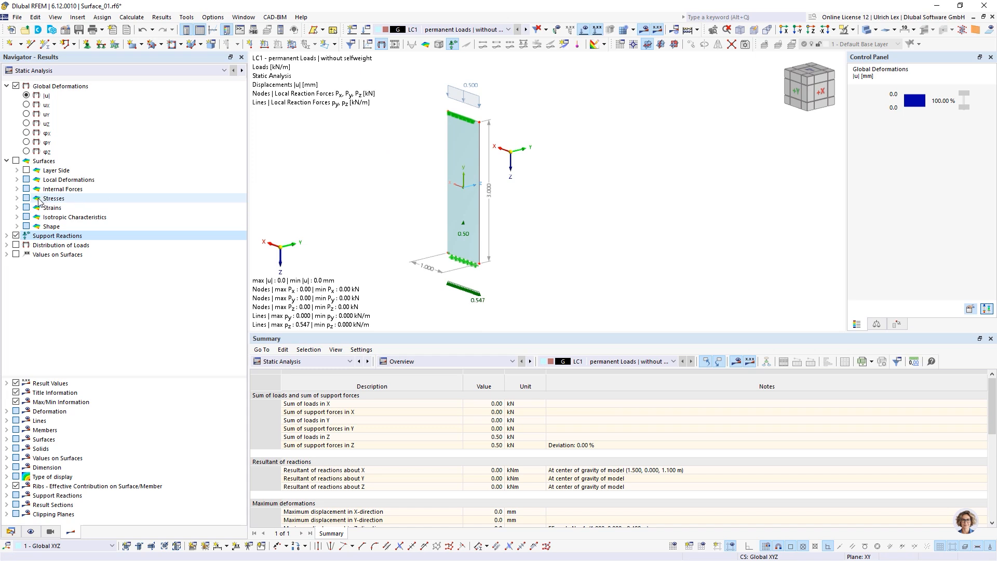
click(16, 237)
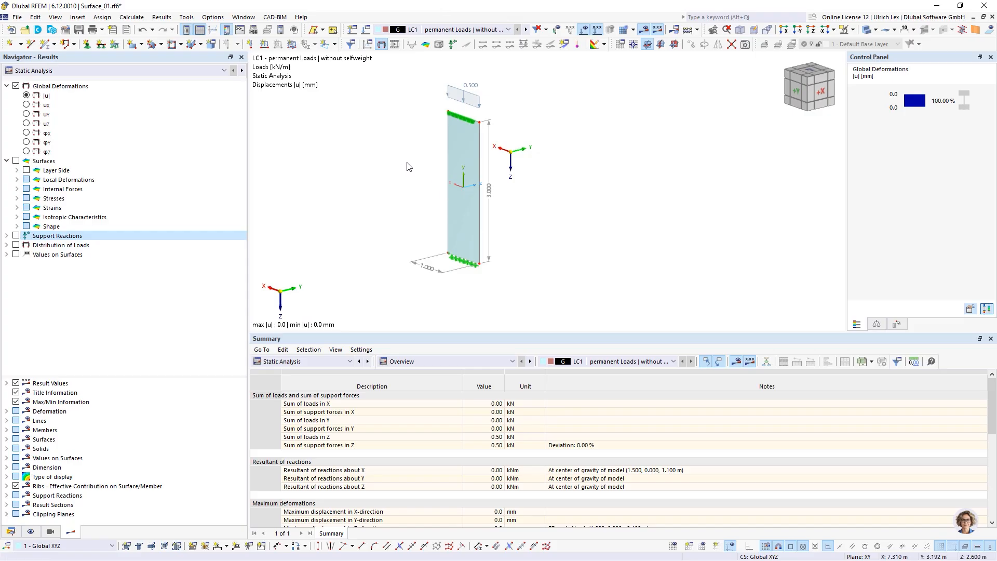
ctrl+middle_drag(386, 195, 405, 191)
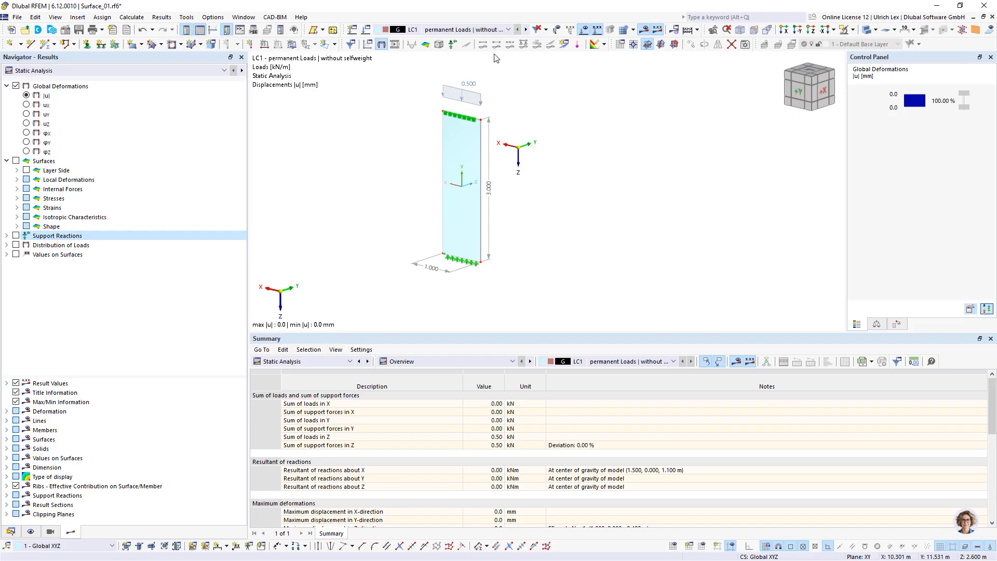
click(495, 30)
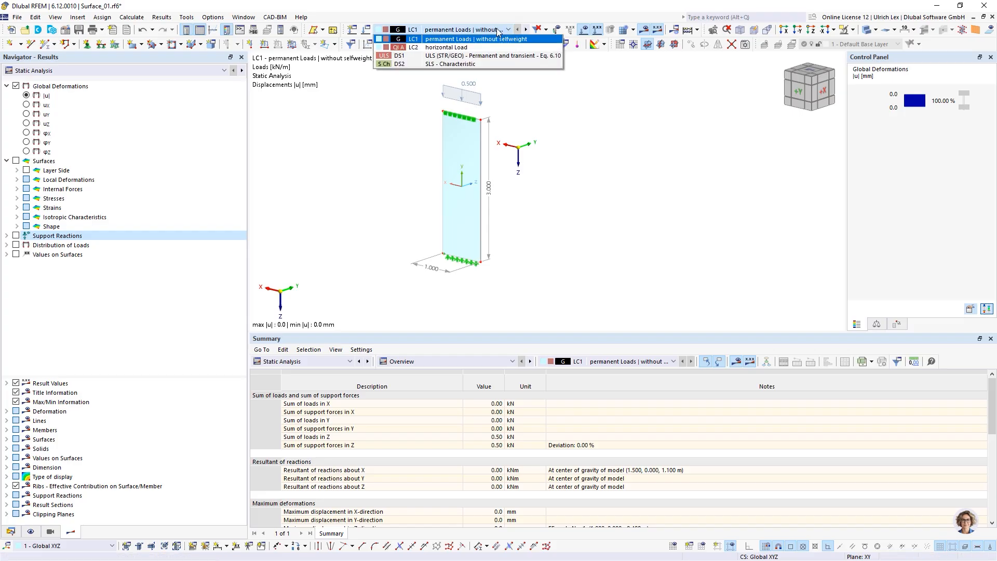
click(498, 32)
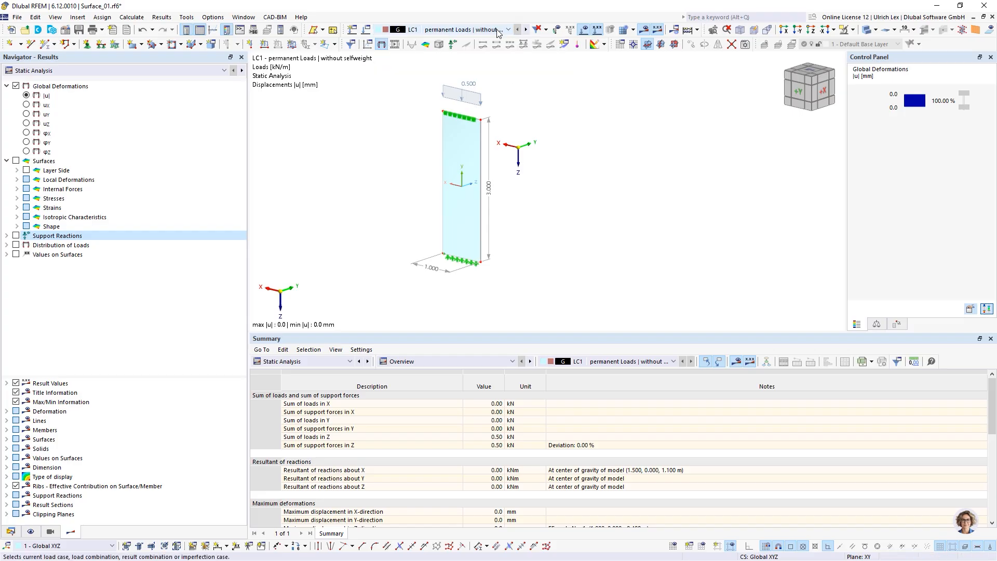
click(498, 32)
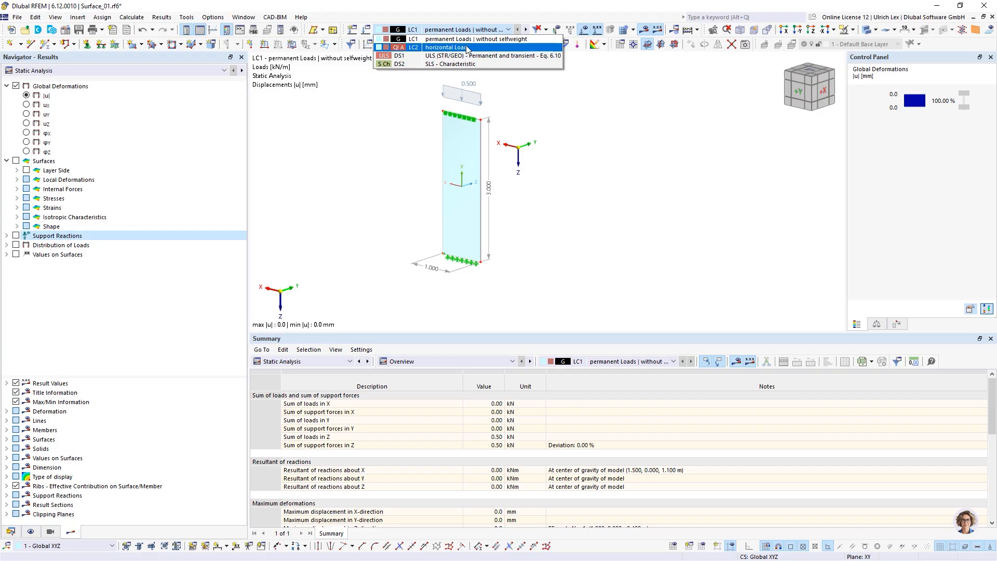
click(587, 114)
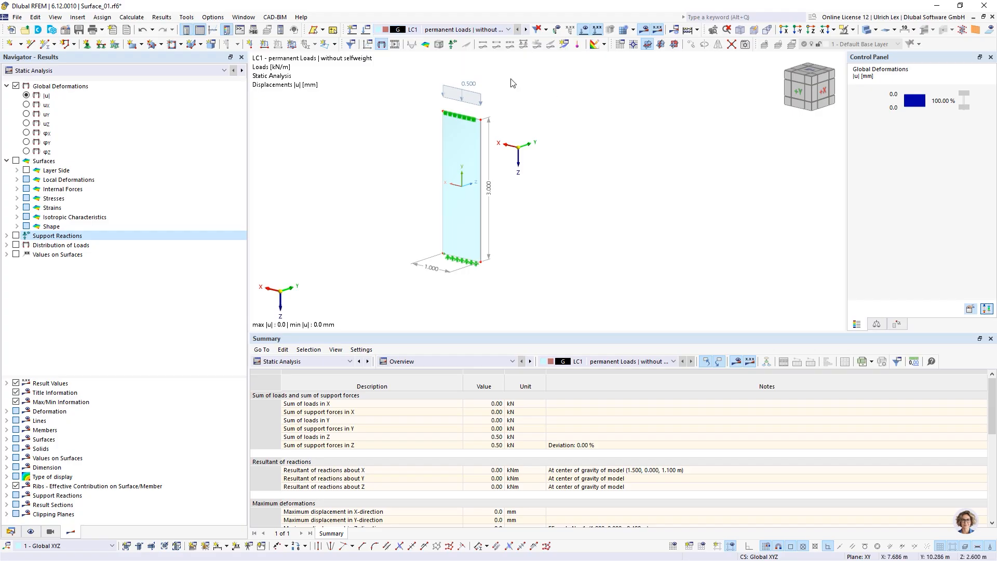
Step: Bring up LC1's SA3 settings: large deformations, Newton-Raphson, 1000 iterations, 10 load increments
click(367, 31)
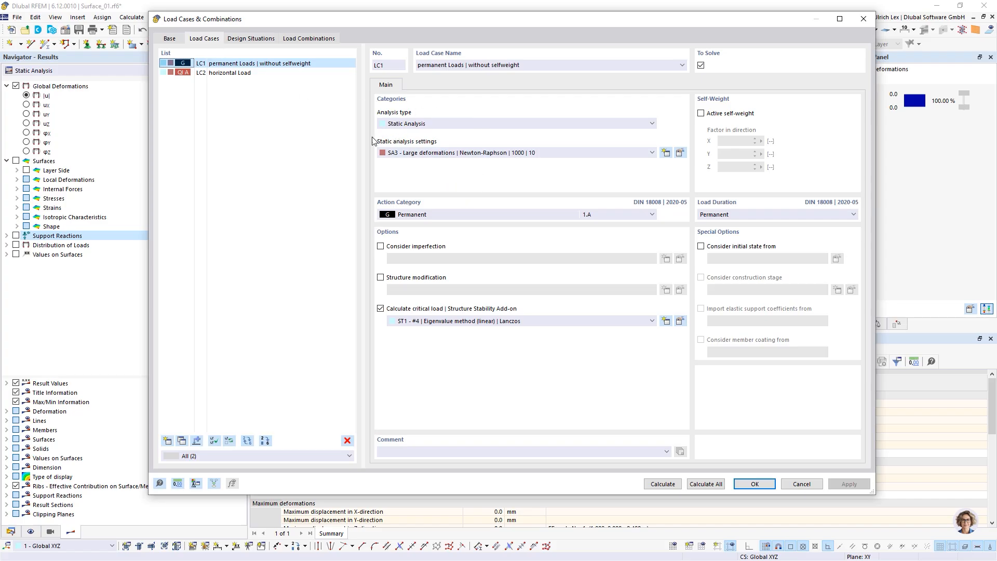
click(681, 154)
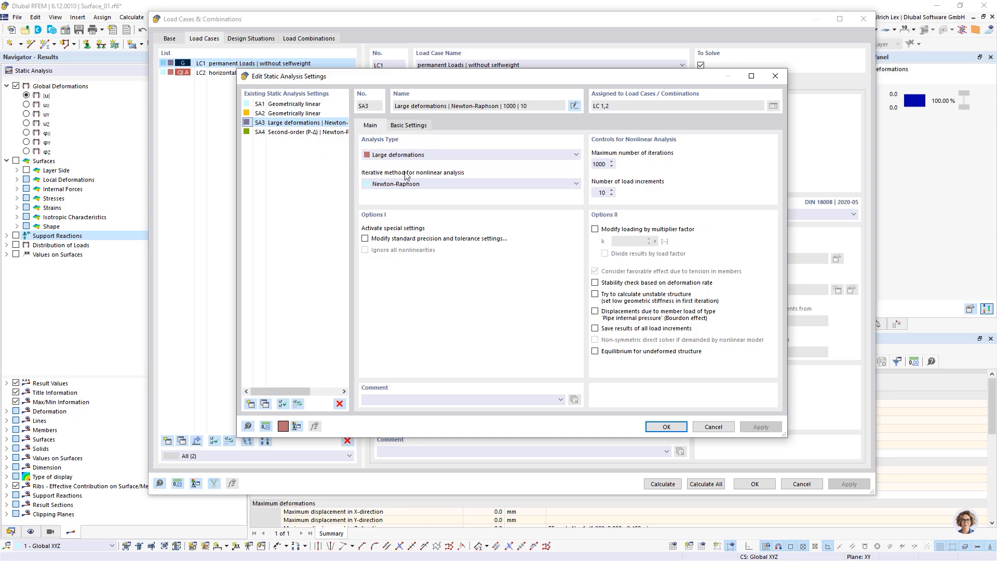
drag(489, 78, 531, 79)
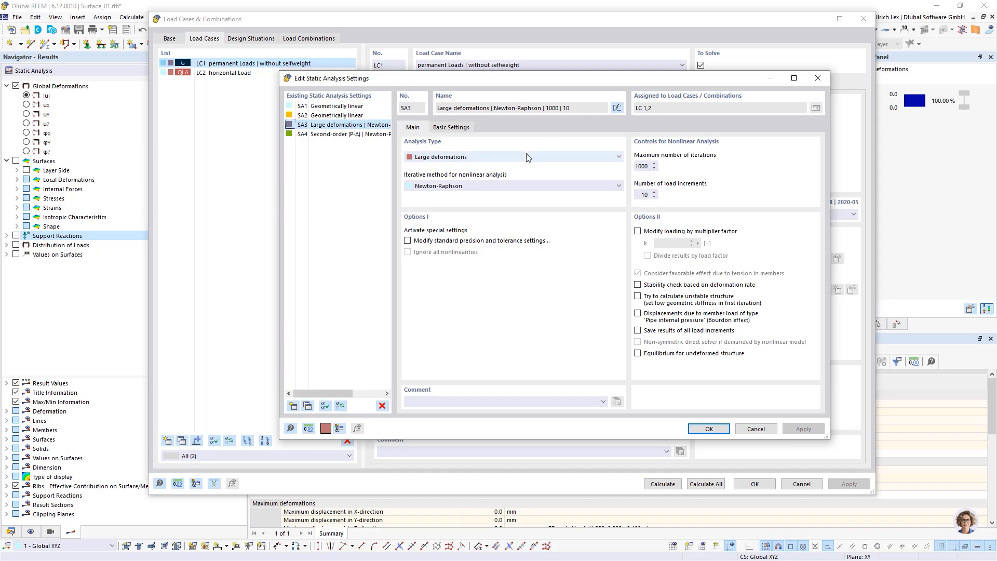
drag(536, 80, 483, 185)
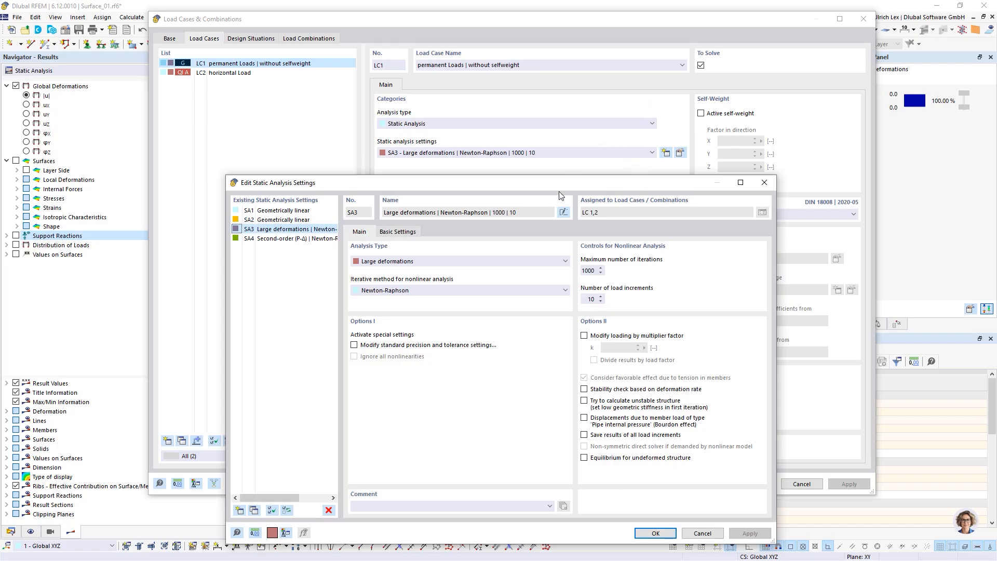
drag(559, 183, 582, 145)
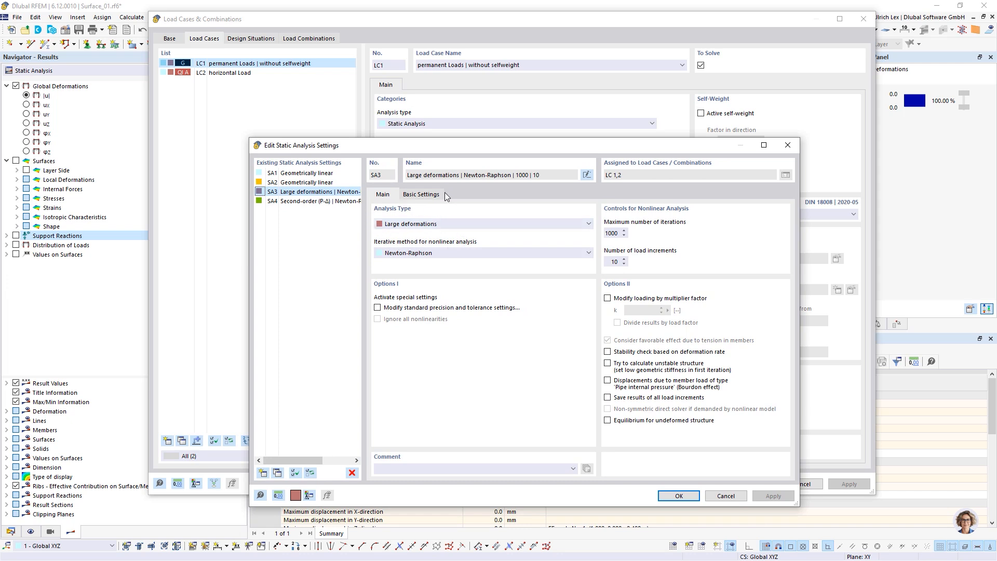
Step: Accept the SA3 settings unchanged, keeping large deformations assigned to LC1
drag(475, 147, 438, 181)
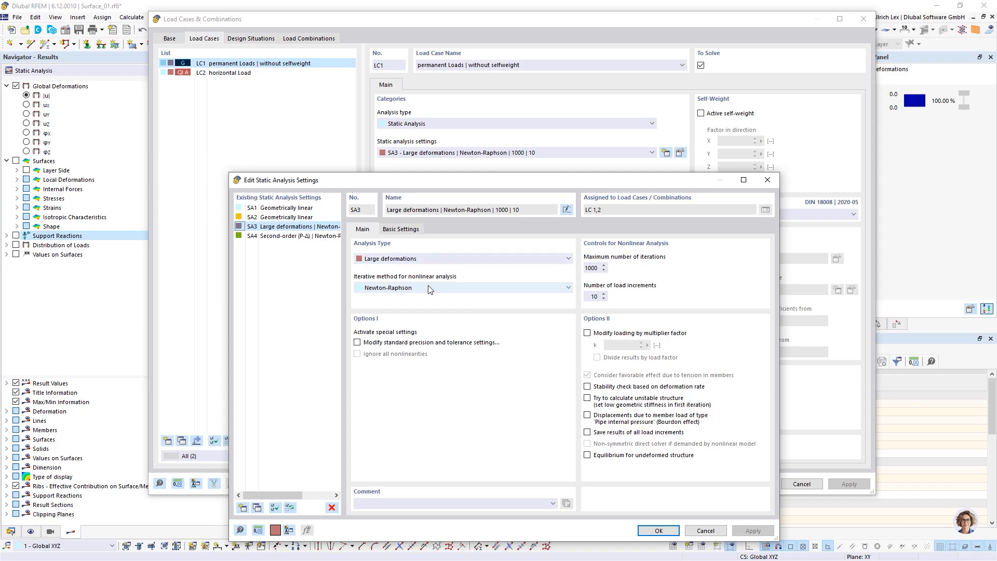
drag(445, 181, 490, 136)
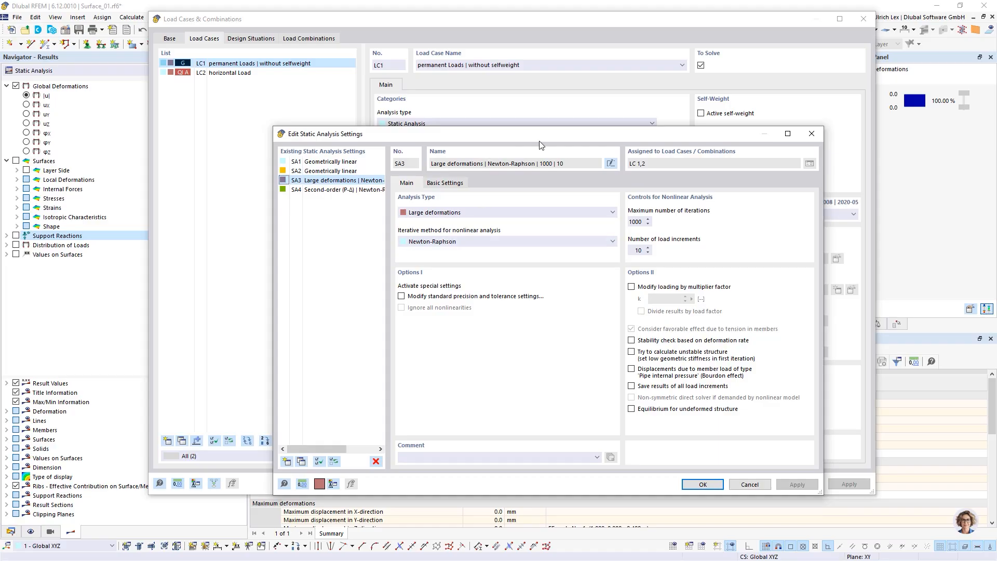
drag(540, 142, 600, 155)
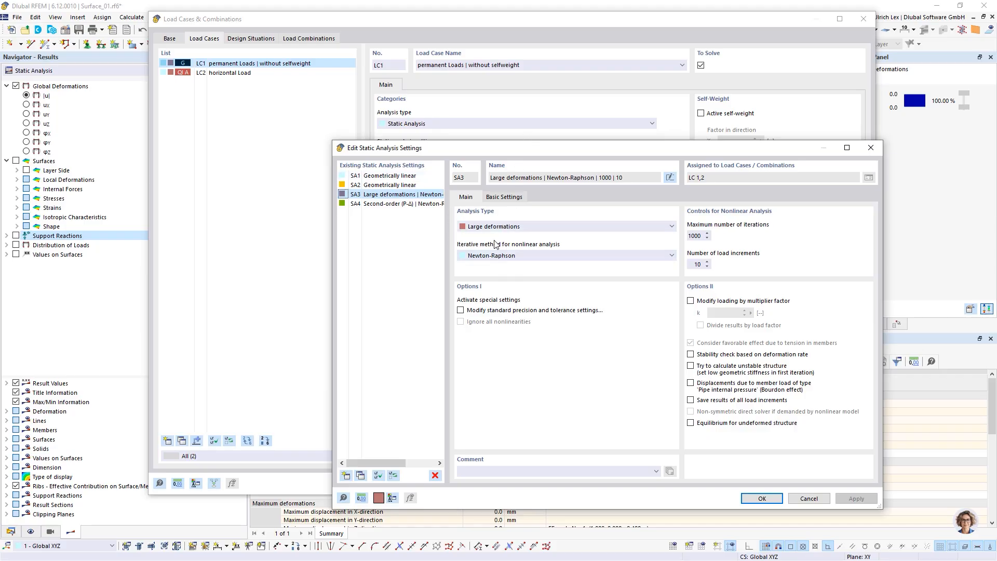
drag(568, 153, 554, 110)
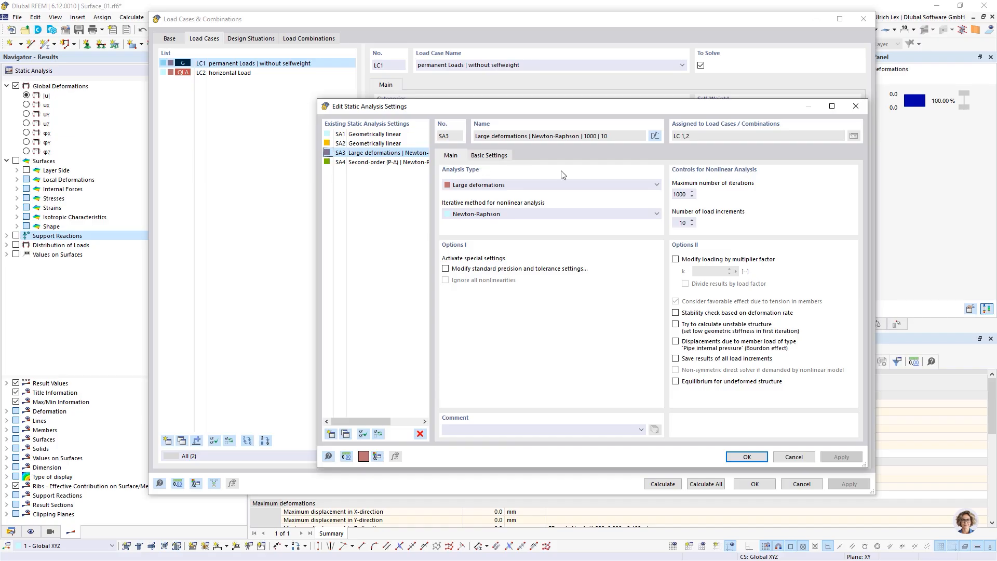
click(746, 457)
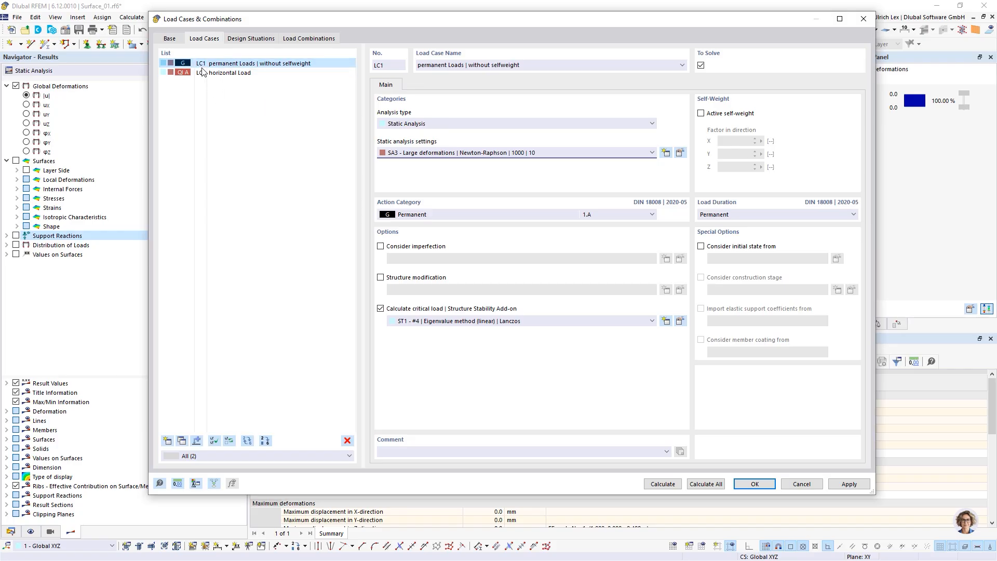
Step: Create load combination CO1 using SA3 large deformations analysis
click(305, 40)
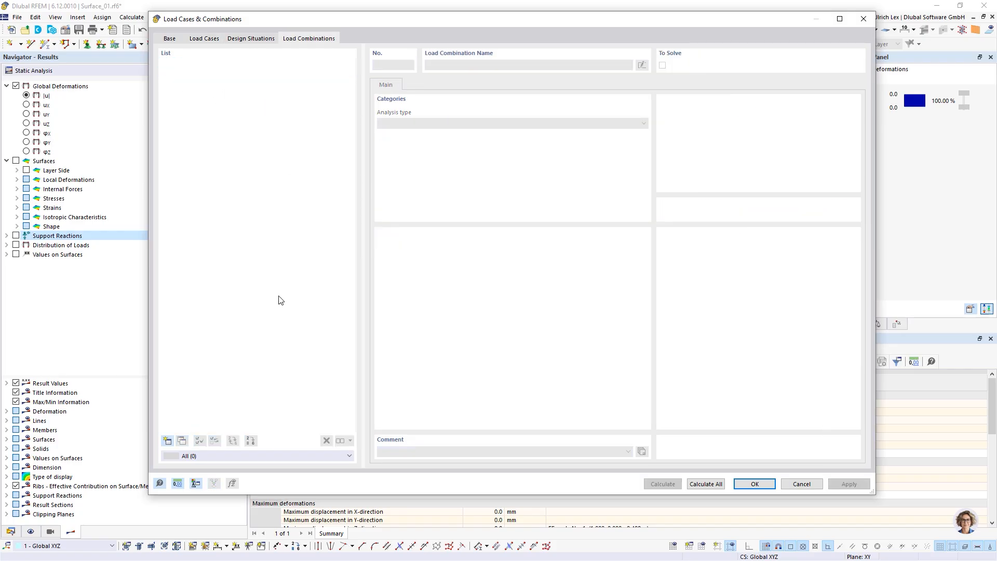
click(173, 441)
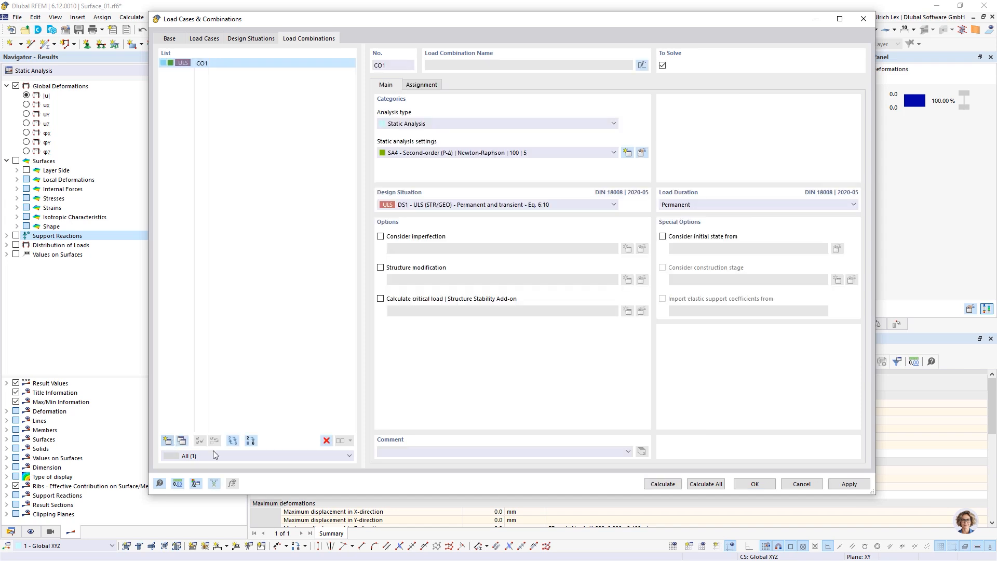
click(467, 152)
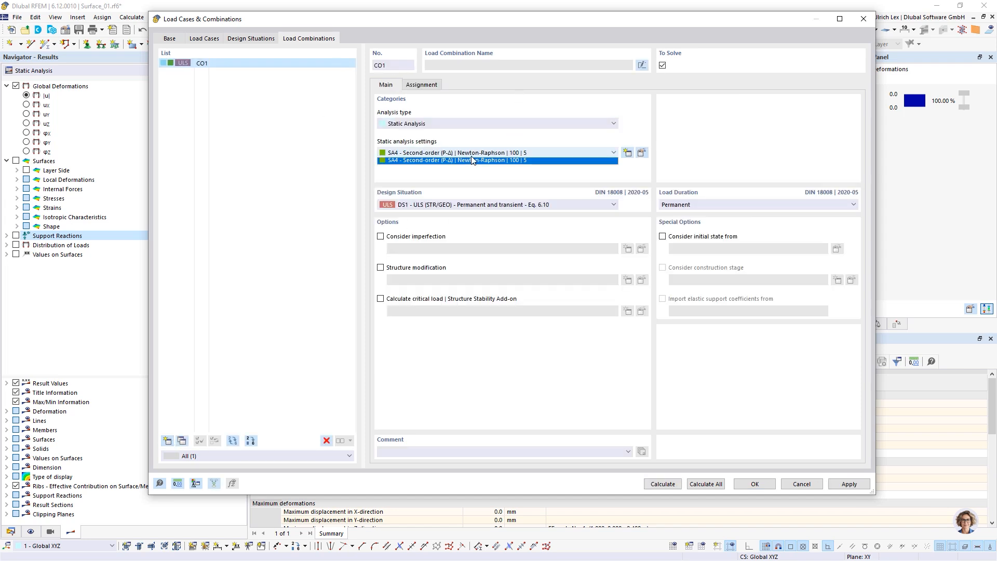
click(496, 178)
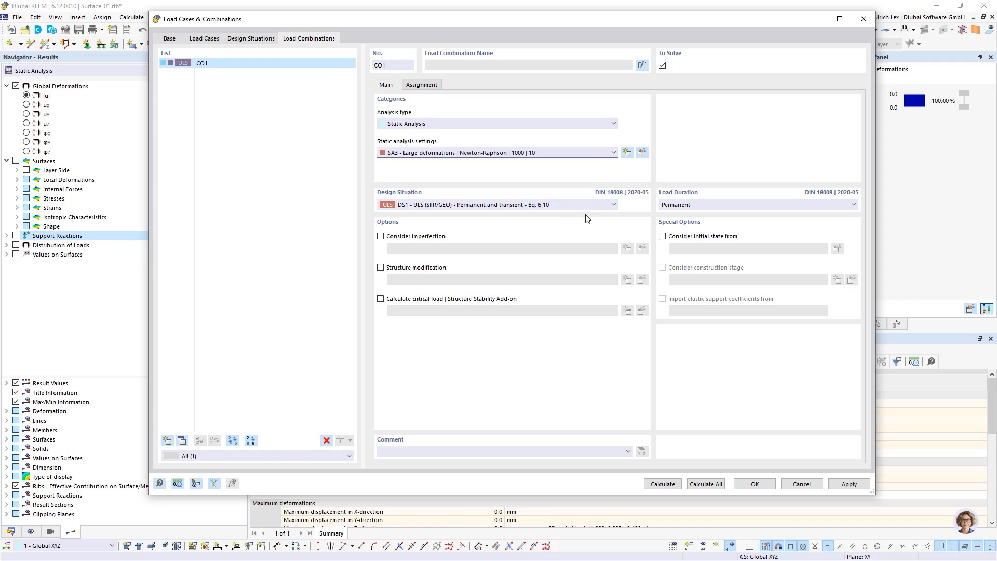
Step: Add LC1 and LC2 at factor 1.00 to CO1 and enable critical load calculation
click(435, 87)
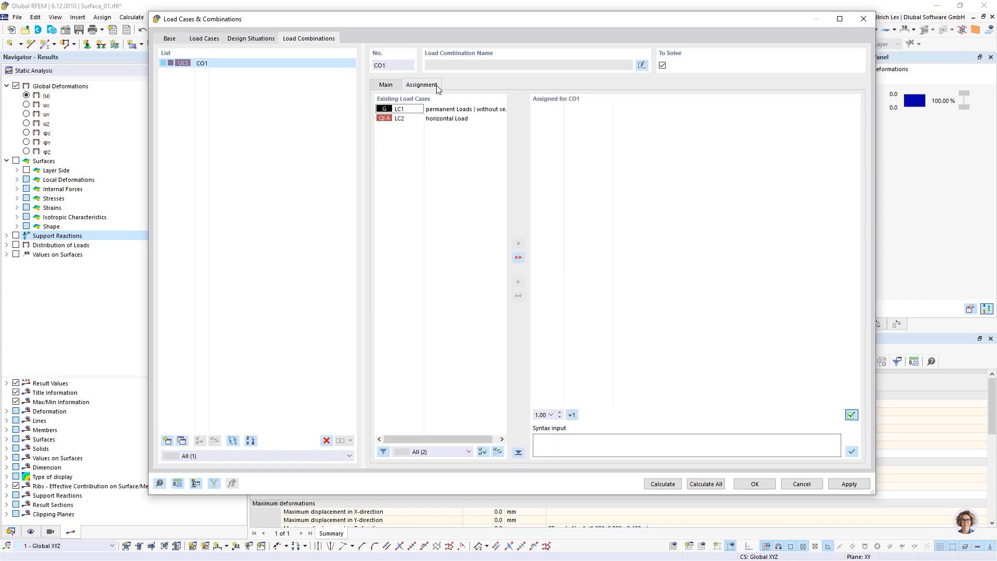
double_click(467, 109)
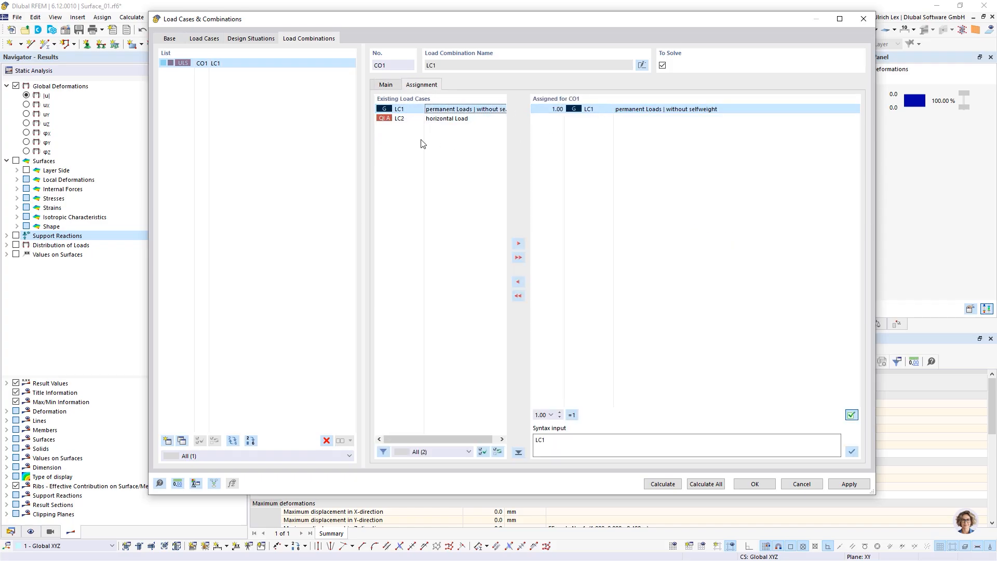
double_click(434, 119)
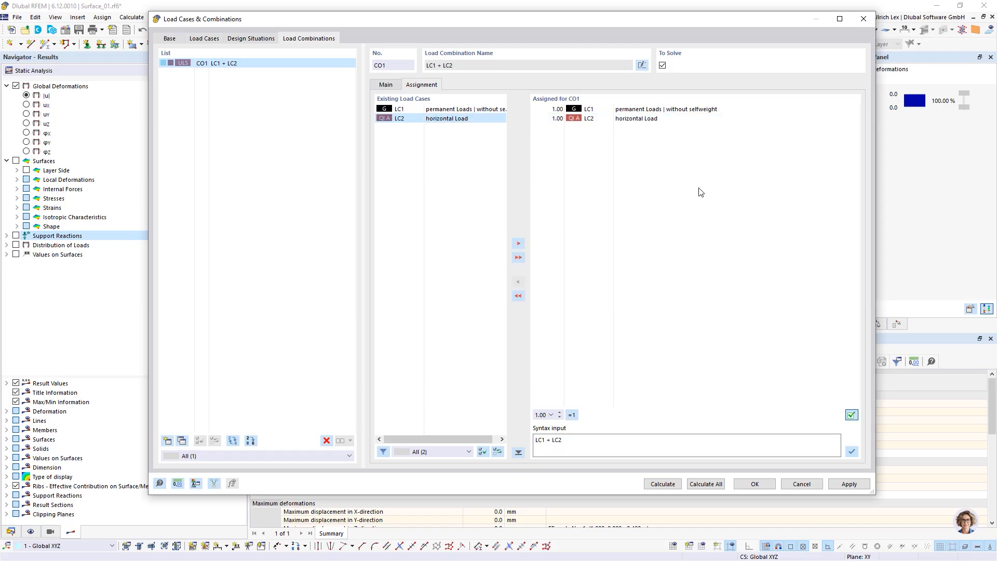
click(387, 86)
click(380, 299)
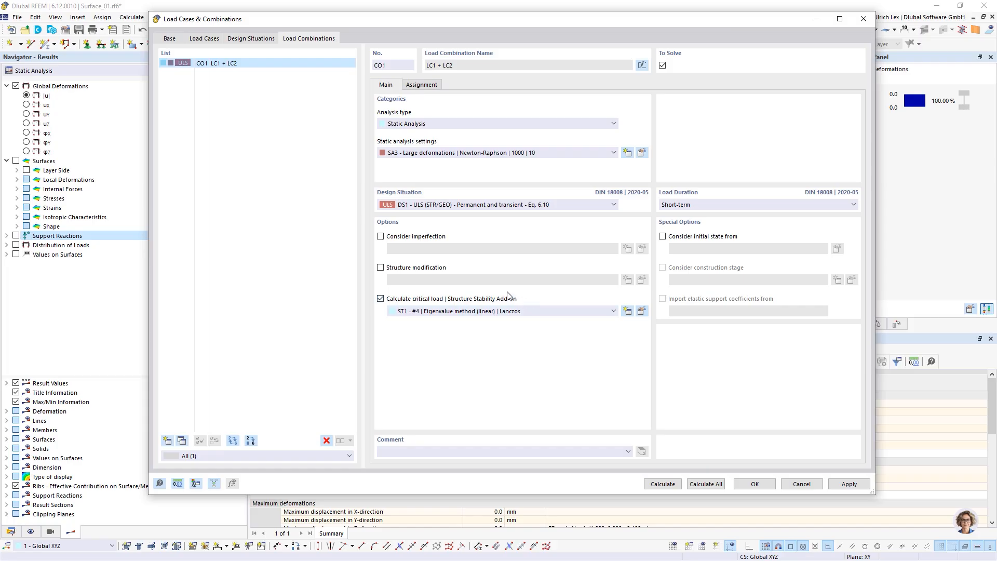
Step: Set ST1 to the non-linear incremental method without eigenvalue analysis and view its loading parameters
click(642, 312)
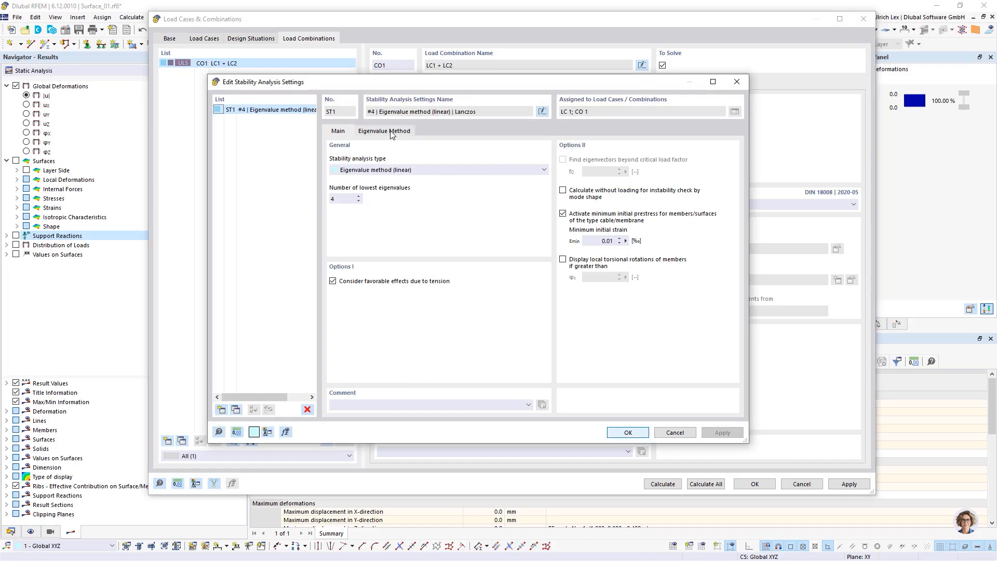
click(401, 171)
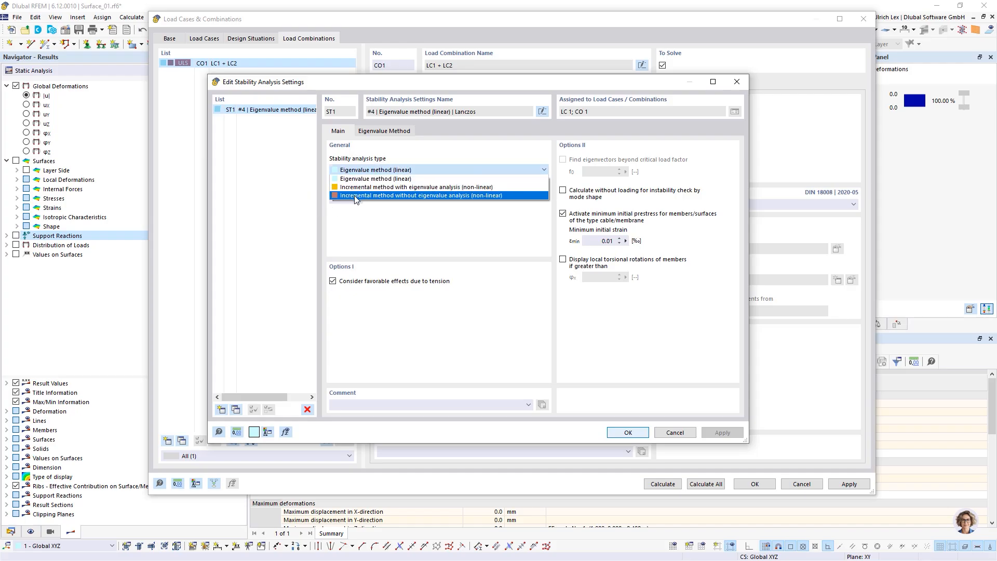
click(356, 196)
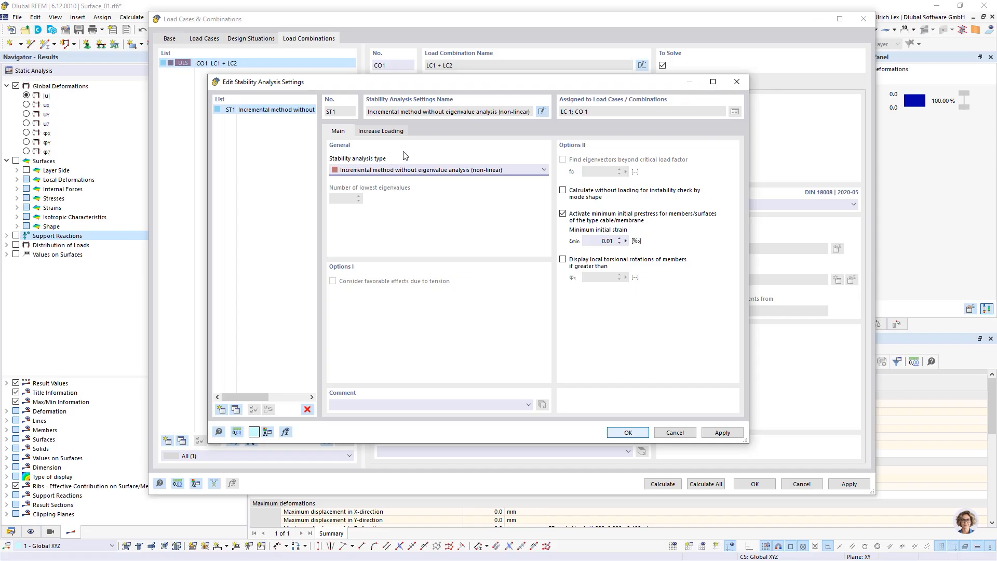
click(384, 133)
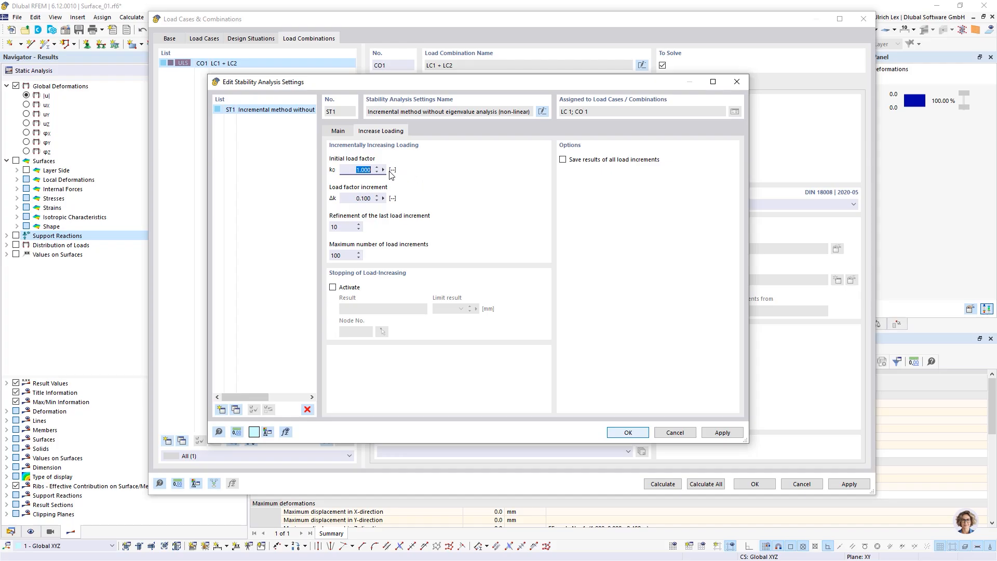
Step: Give ST1 load factor increment 0.500, 150 maximum increments, and save all increment results
click(364, 198)
click(364, 198)
click(344, 254)
drag(432, 82, 424, 40)
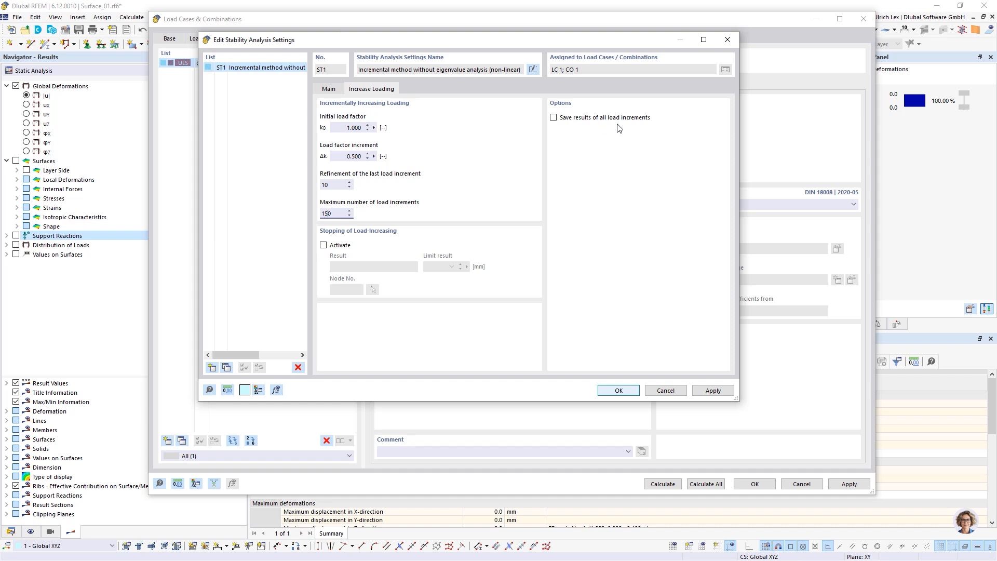
click(654, 116)
click(555, 118)
drag(564, 43, 564, 47)
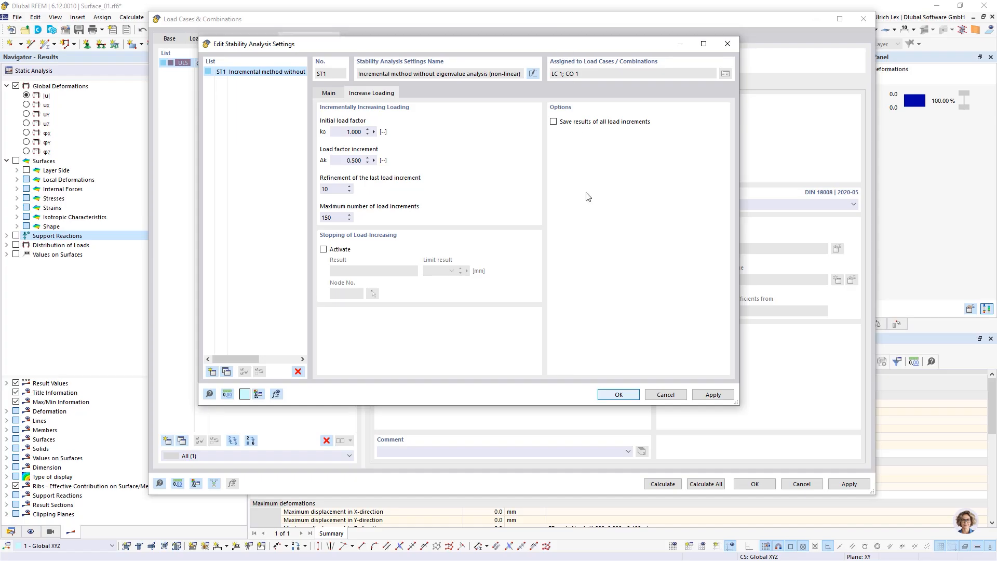
click(553, 123)
click(625, 395)
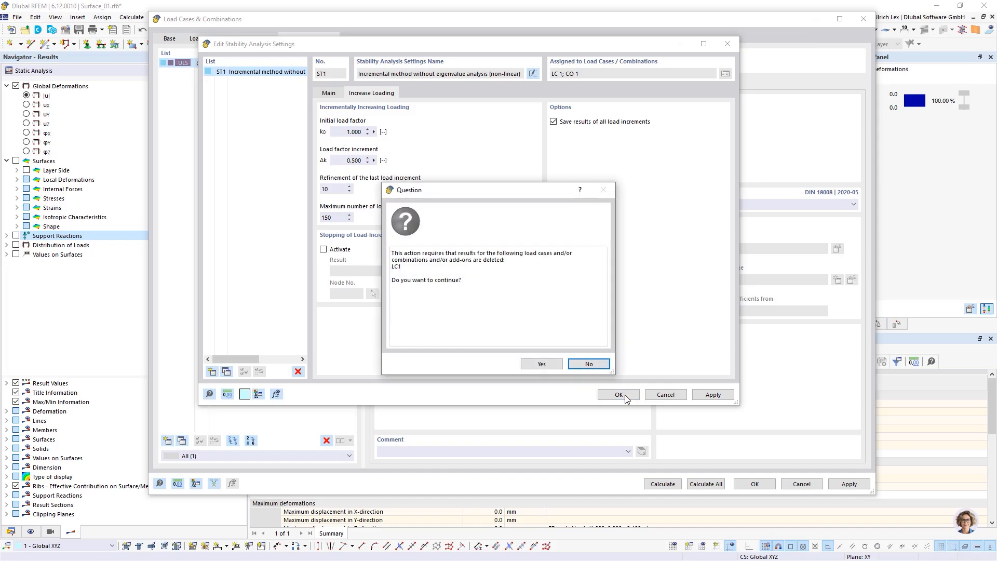
Step: Allow deletion of LC1 results and start the CO1 calculation, checking the finished SA3 stage
click(537, 363)
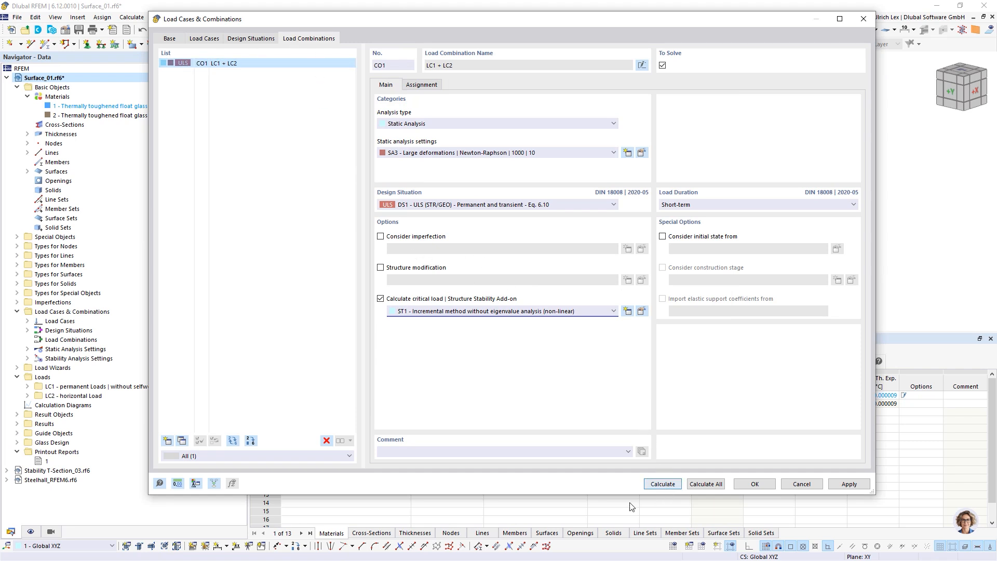
click(657, 485)
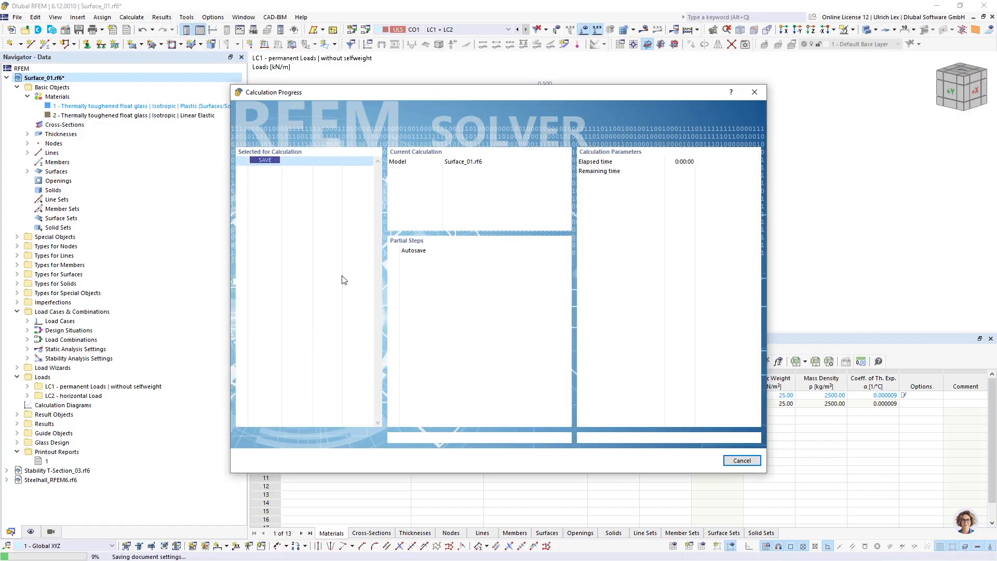
drag(457, 96, 510, 73)
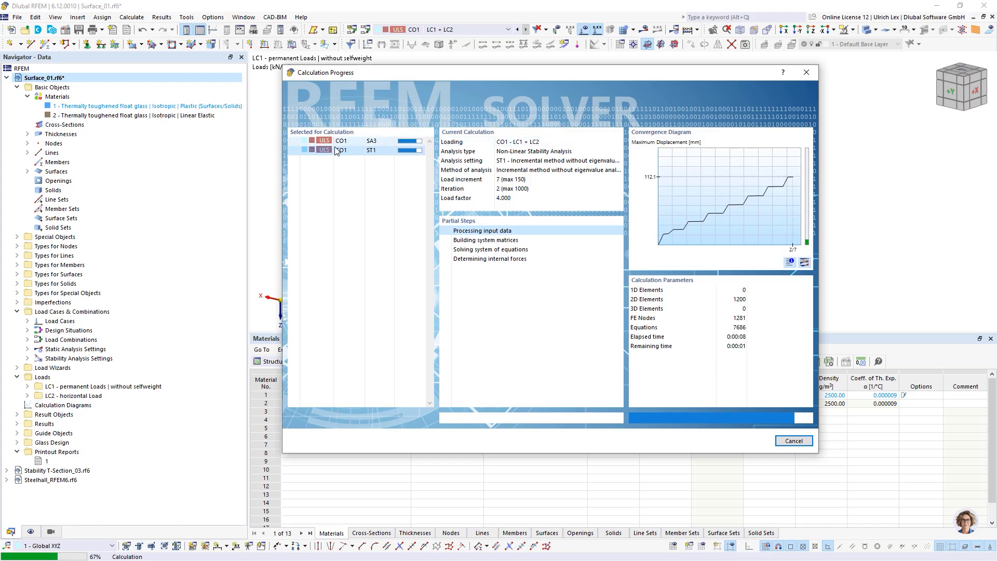
click(354, 139)
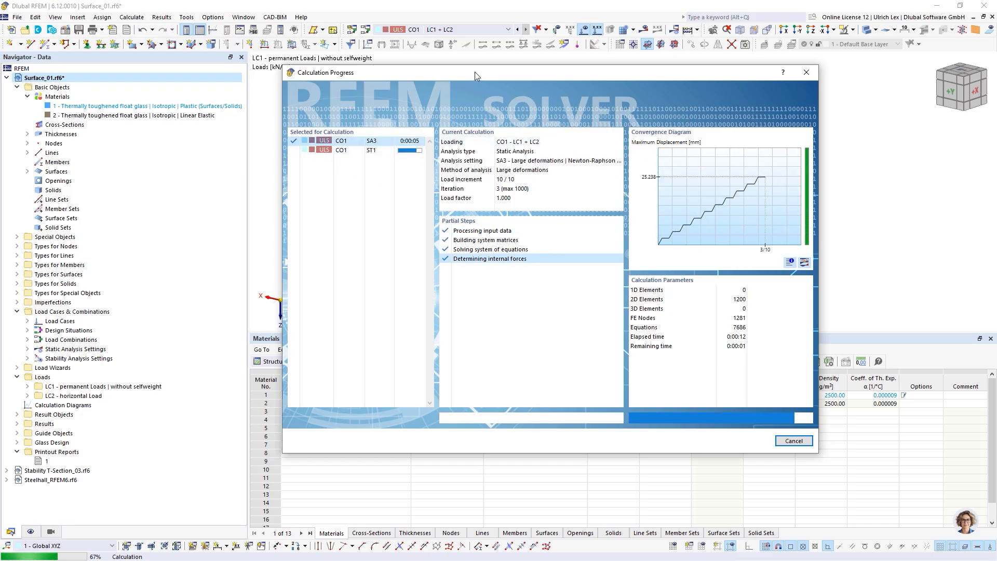
drag(475, 72, 453, 50)
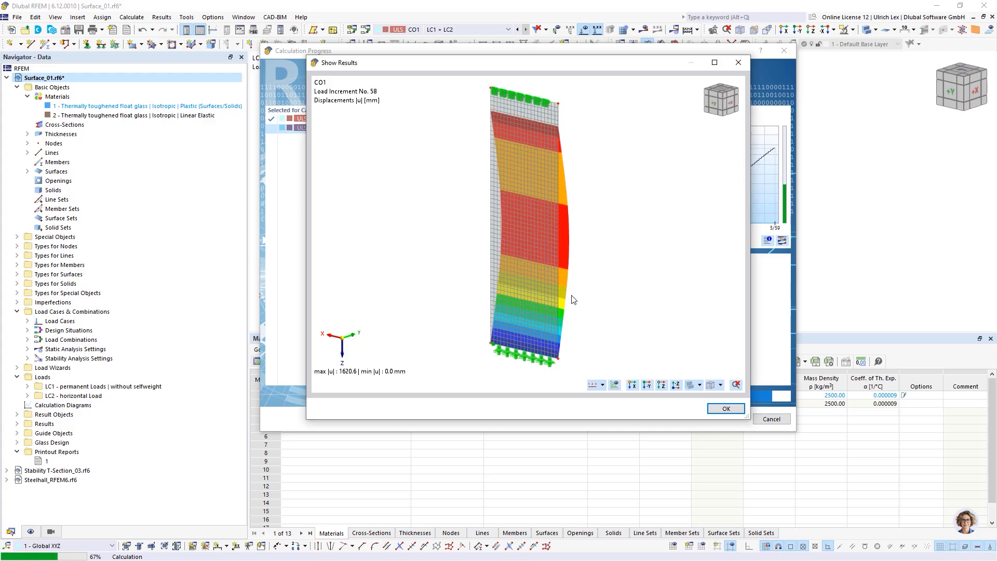
Step: Close the live preview and let CO1 finish, showing static deformations with max |u| 25.2 mm
click(726, 409)
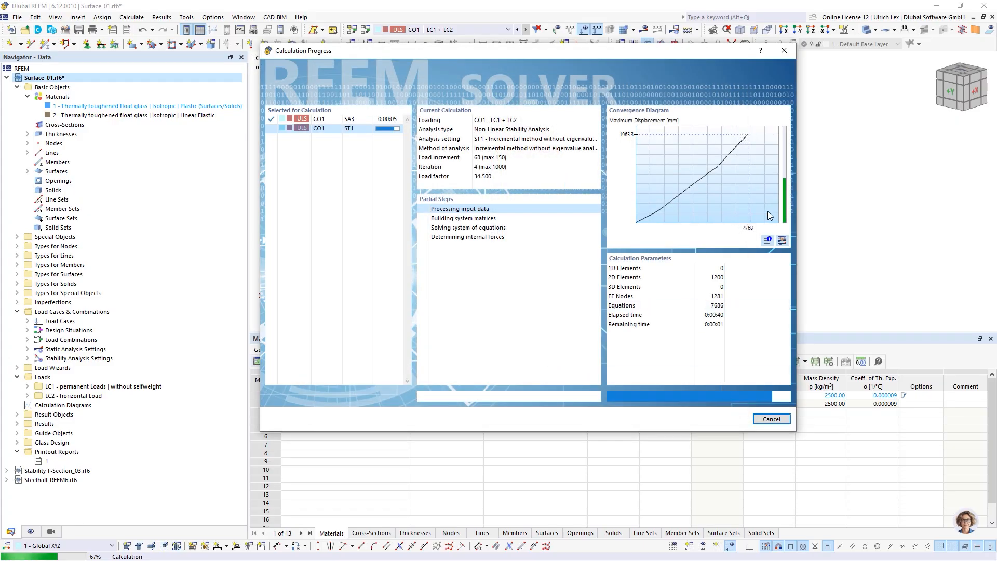
drag(666, 54, 628, 60)
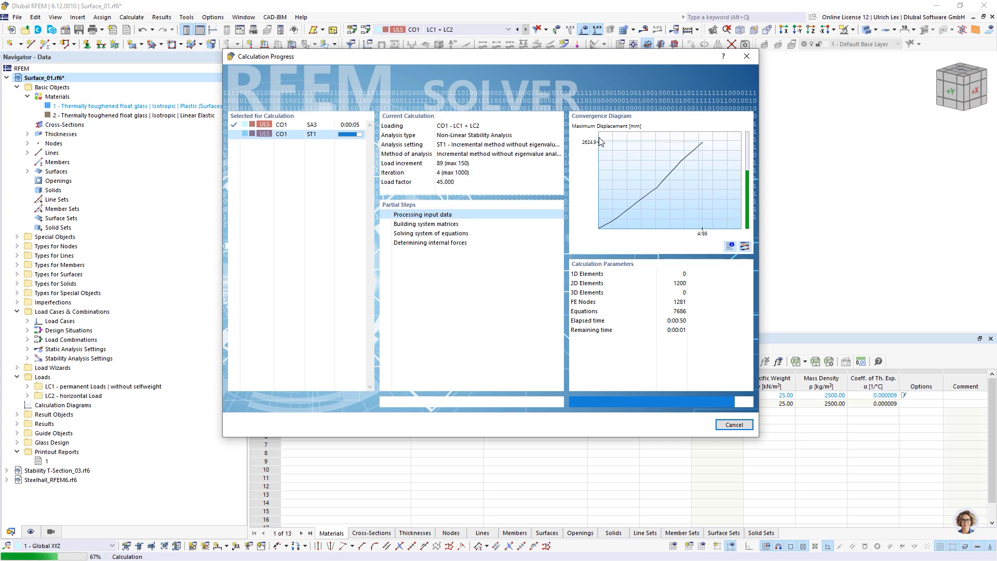
drag(572, 57, 642, 129)
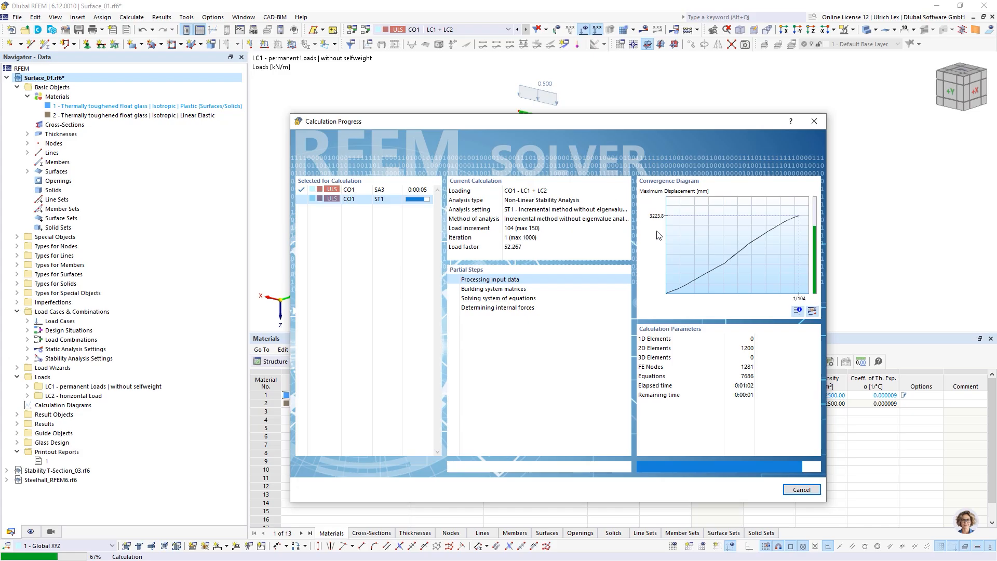
drag(608, 126, 788, 177)
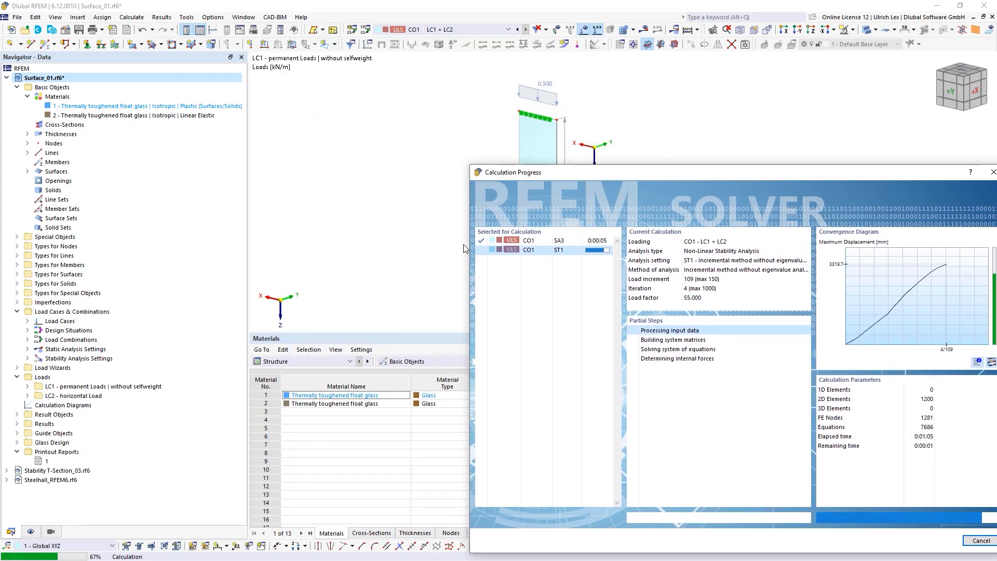
drag(602, 175, 467, 281)
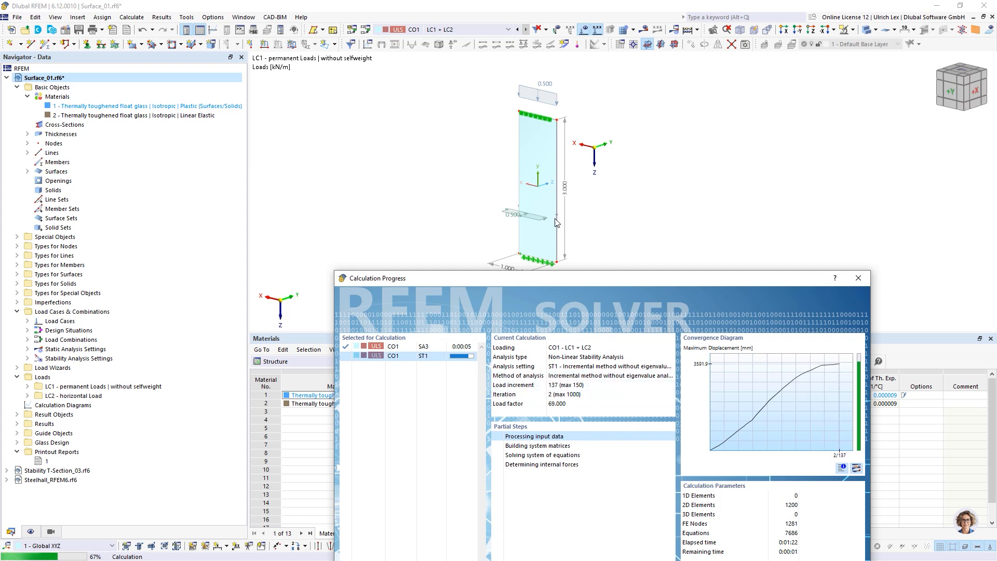
drag(641, 282, 636, 291)
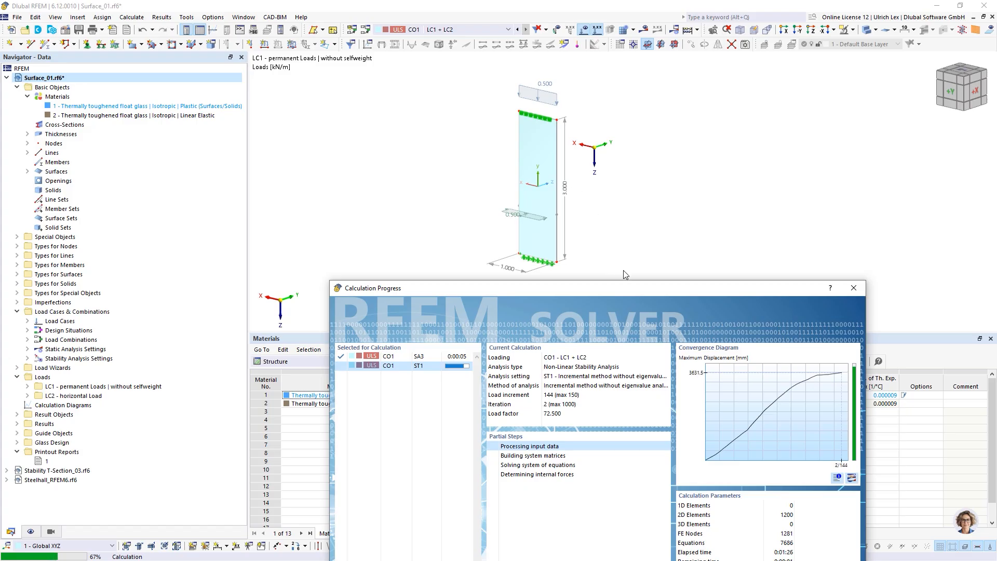
drag(617, 286, 588, 257)
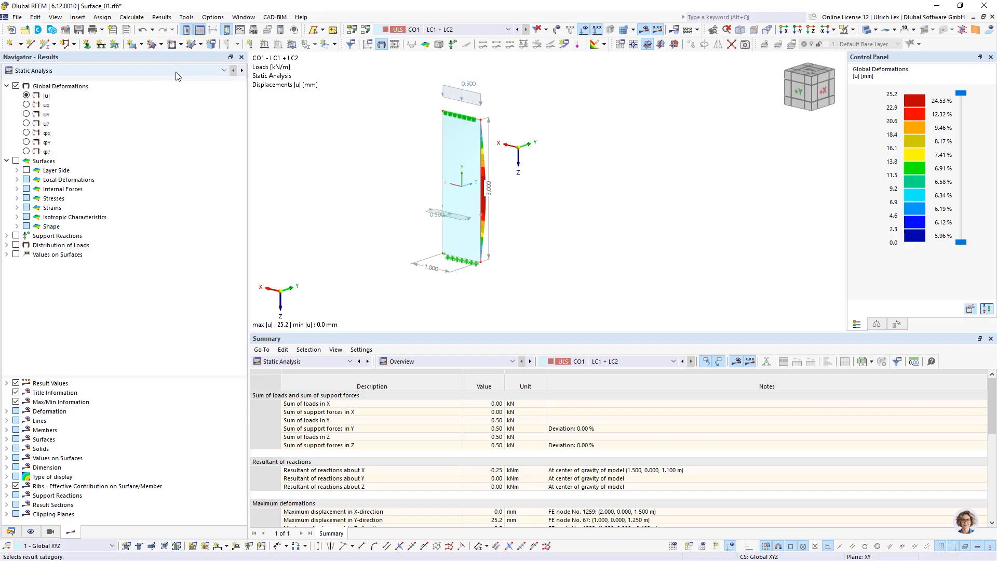
Step: Display CO1's non-linear stability results at load increment 150 (factor 75.500) with an enlarged summary
drag(525, 332, 518, 292)
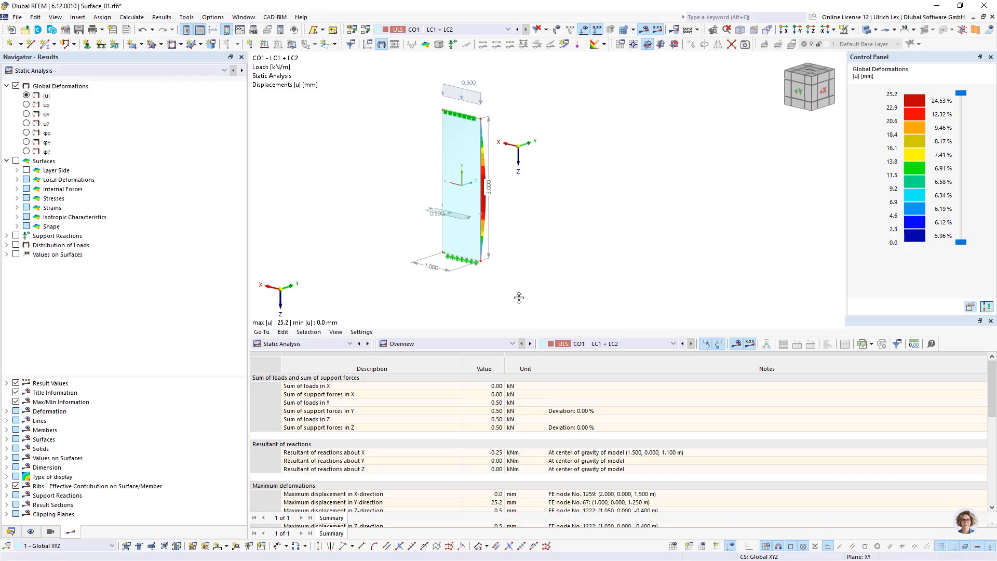
click(204, 77)
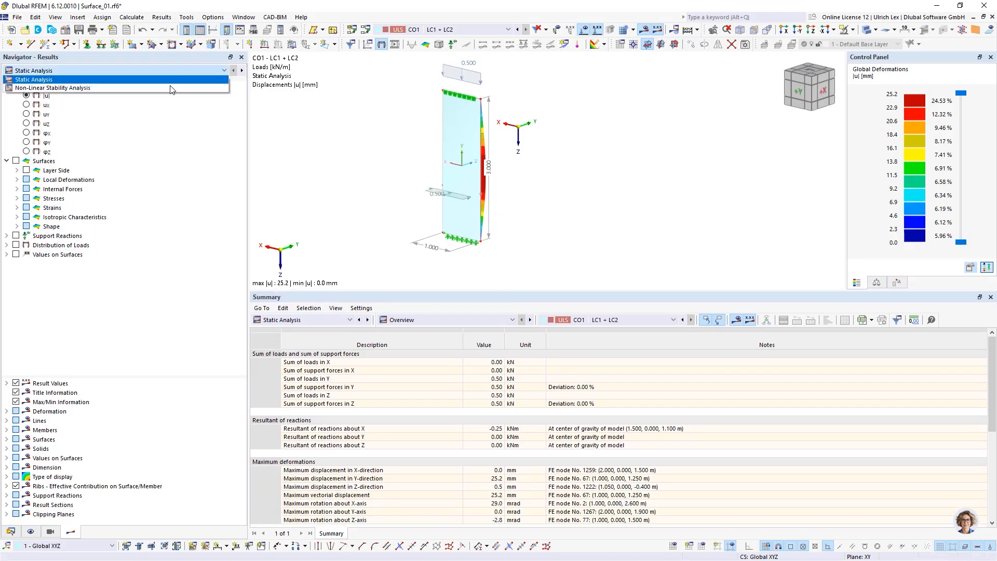
click(156, 91)
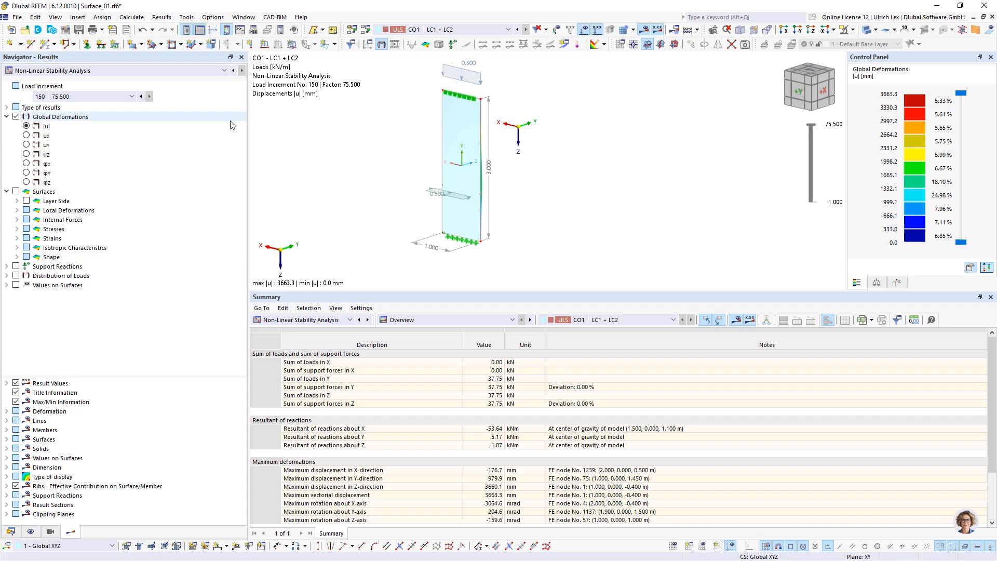
click(131, 97)
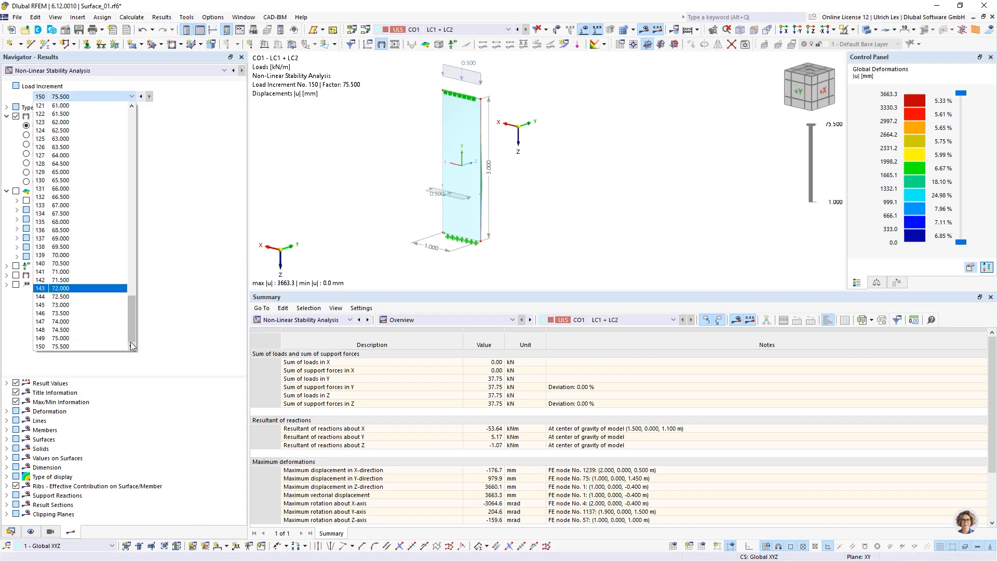
click(78, 346)
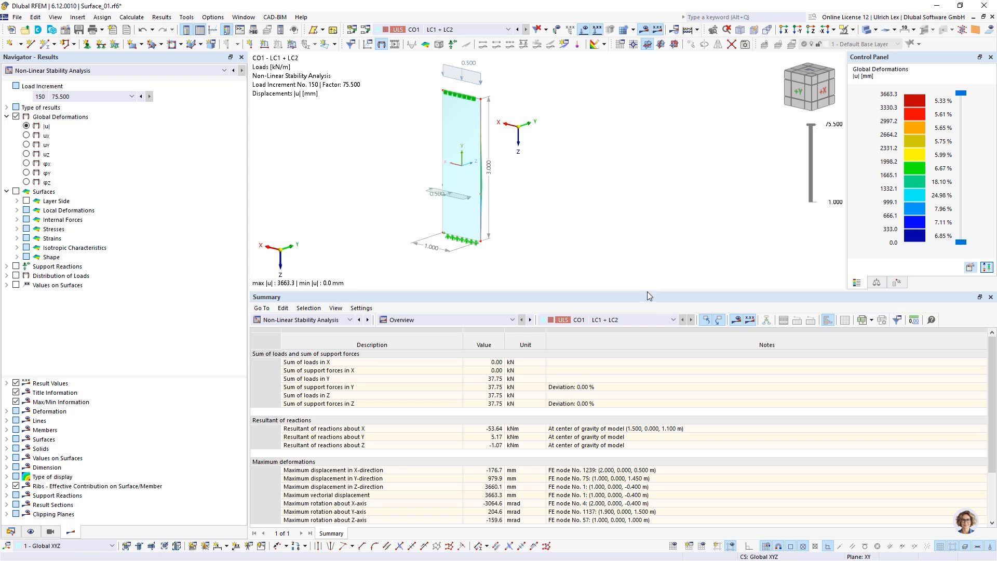
drag(648, 292, 647, 266)
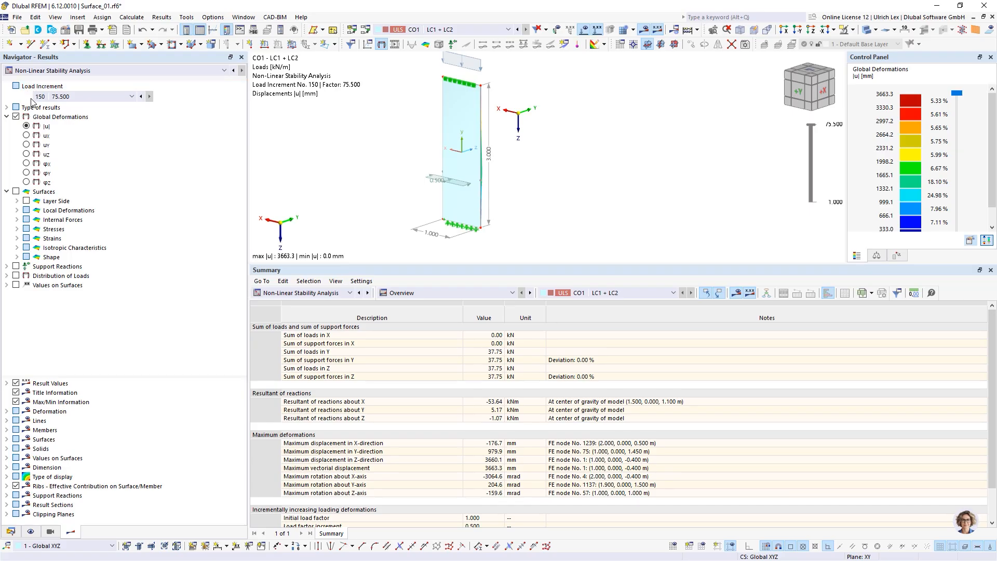
click(132, 96)
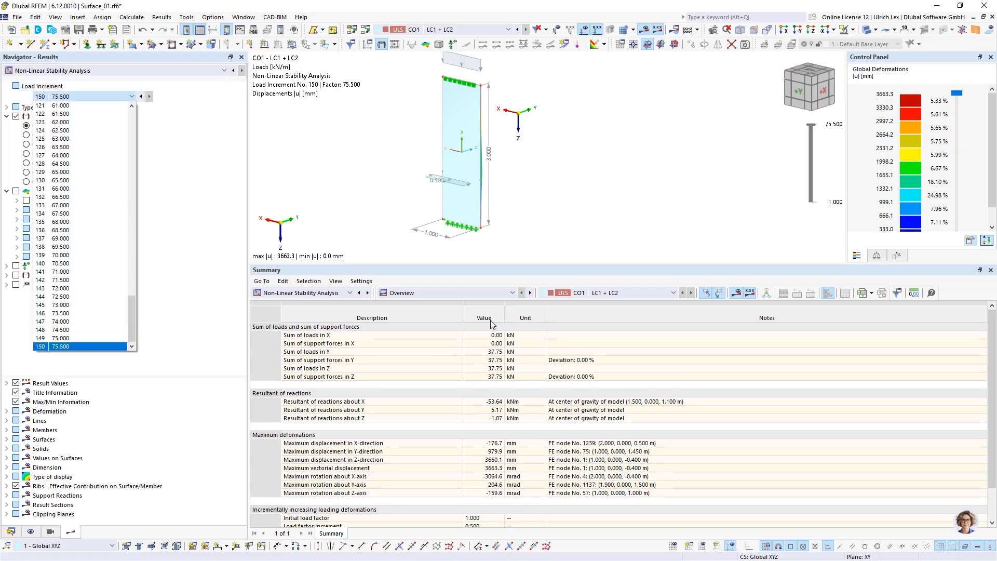
click(677, 254)
scroll(677, 383, down, 2)
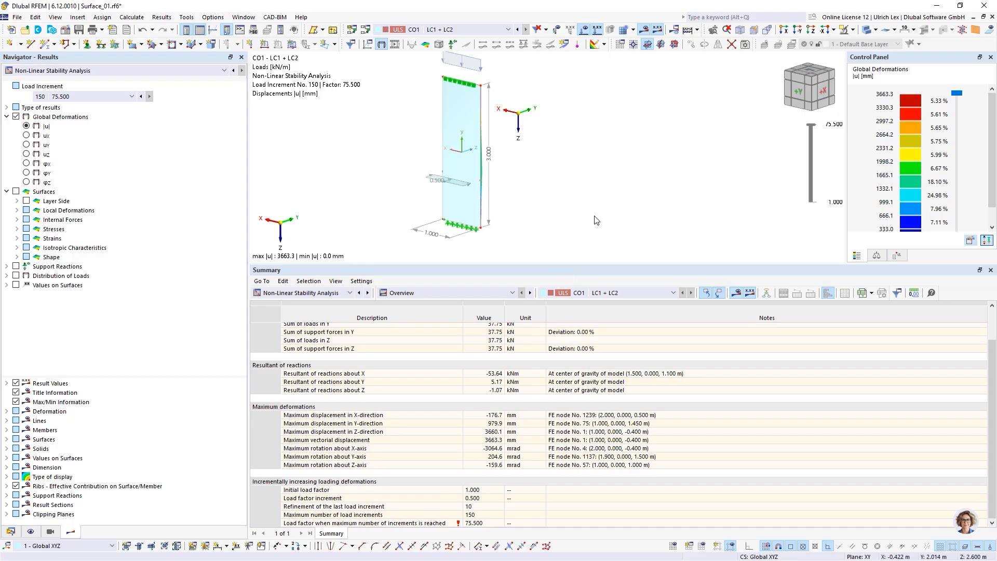
click(368, 32)
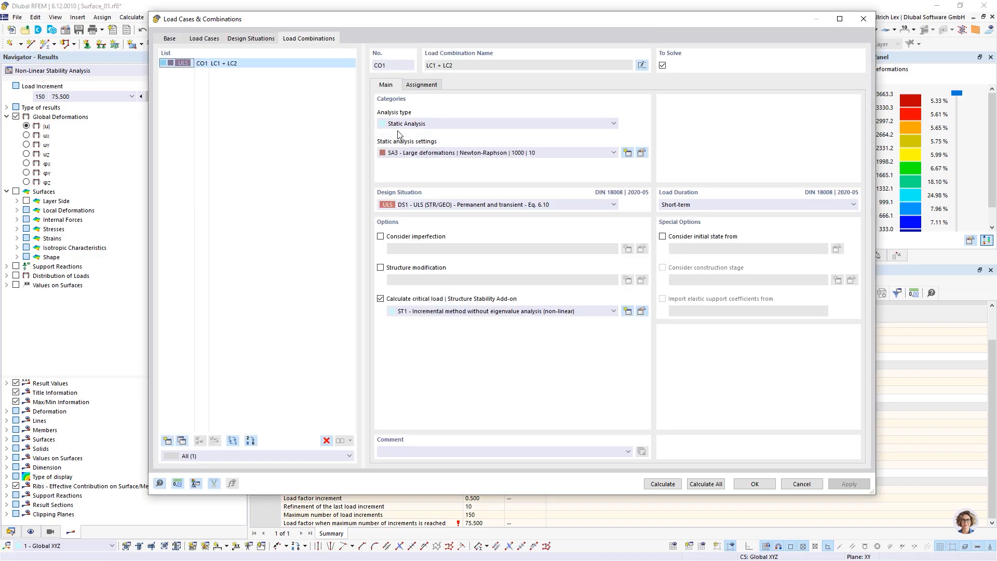
click(642, 311)
click(371, 93)
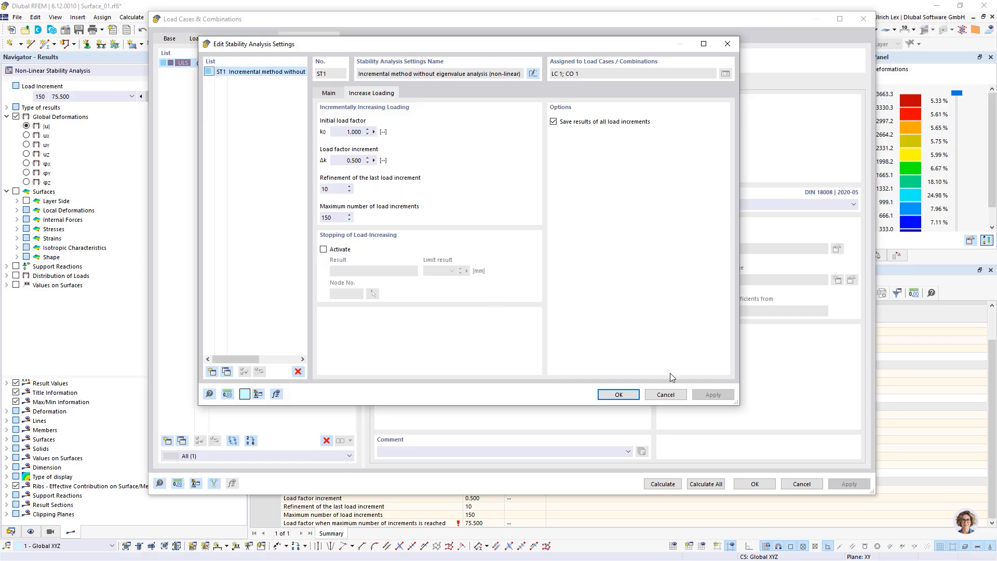
click(674, 395)
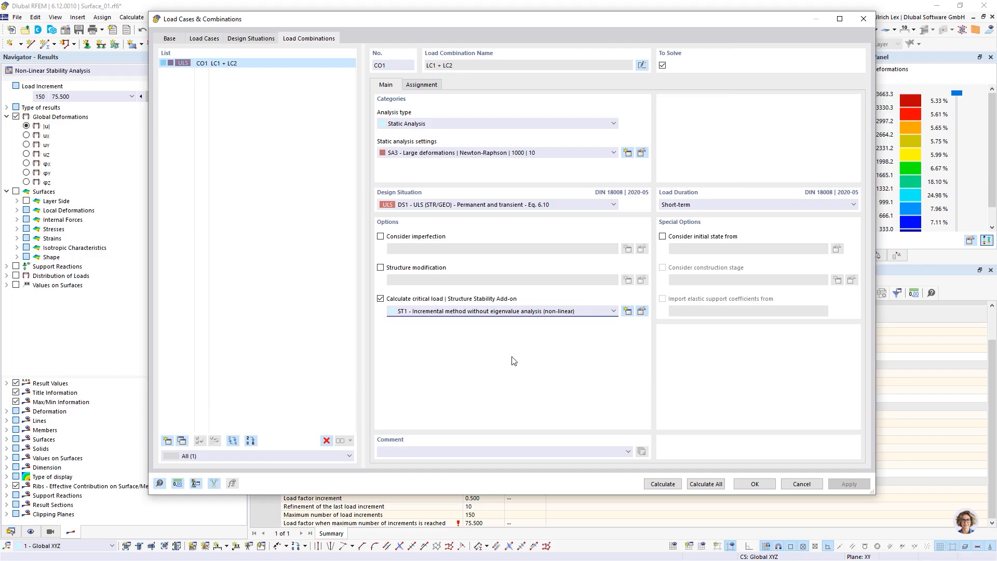
click(788, 484)
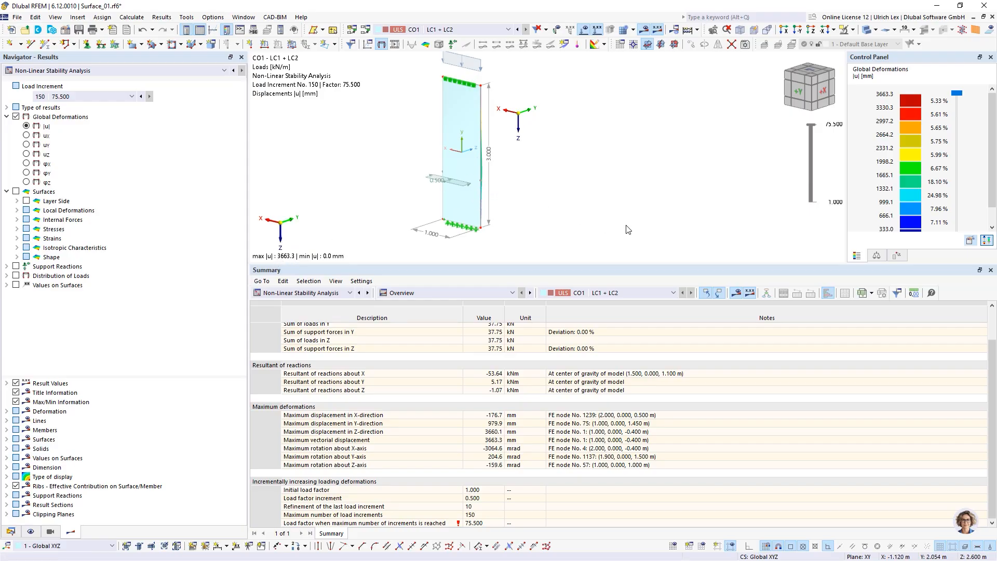
Step: Render the glass pane as a coloured solid, orbit it, and enlarge the model view
ctrl+middle_drag(626, 226, 525, 204)
scroll(525, 204, up, 3)
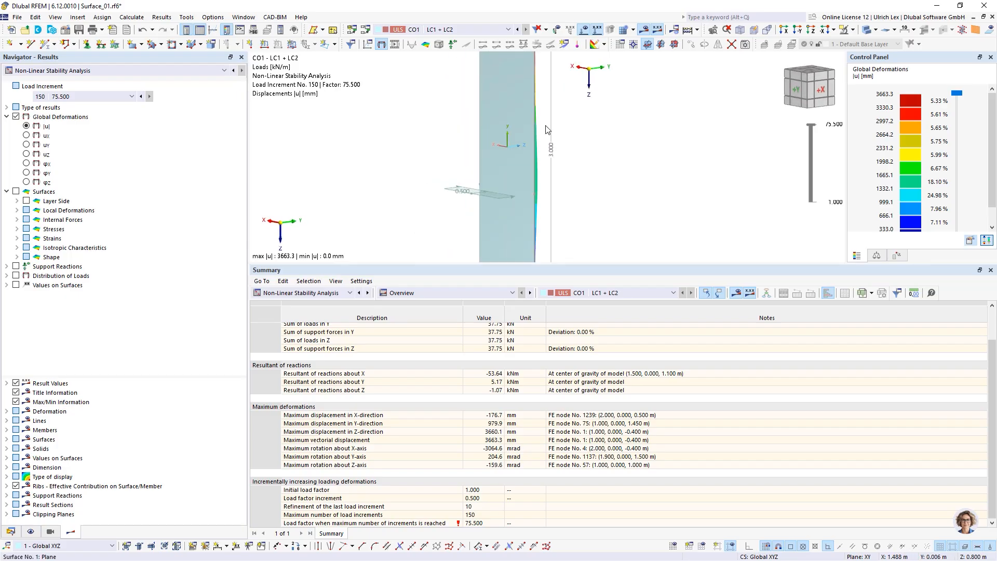
scroll(546, 130, down, 3)
click(868, 30)
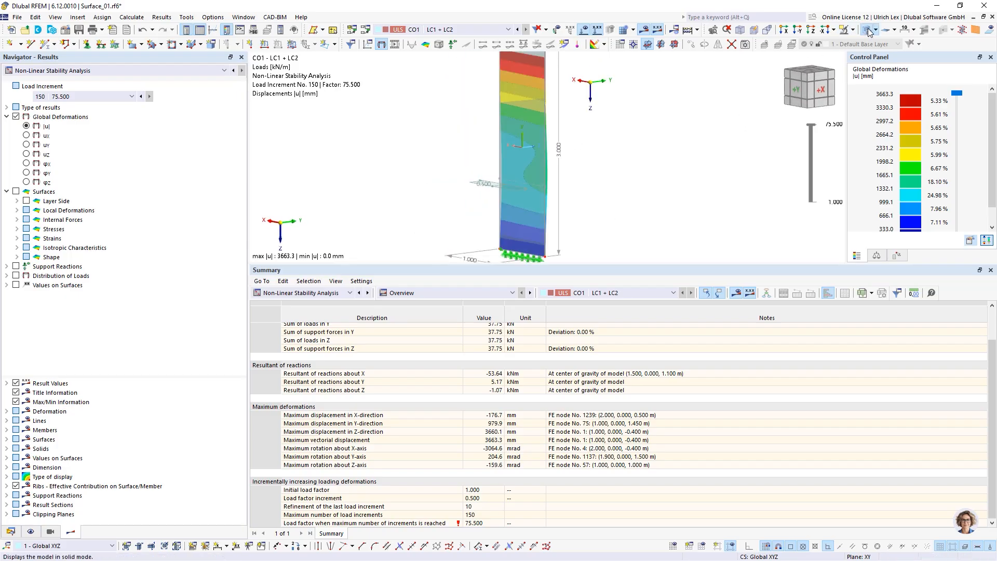
ctrl+middle_drag(666, 204, 628, 209)
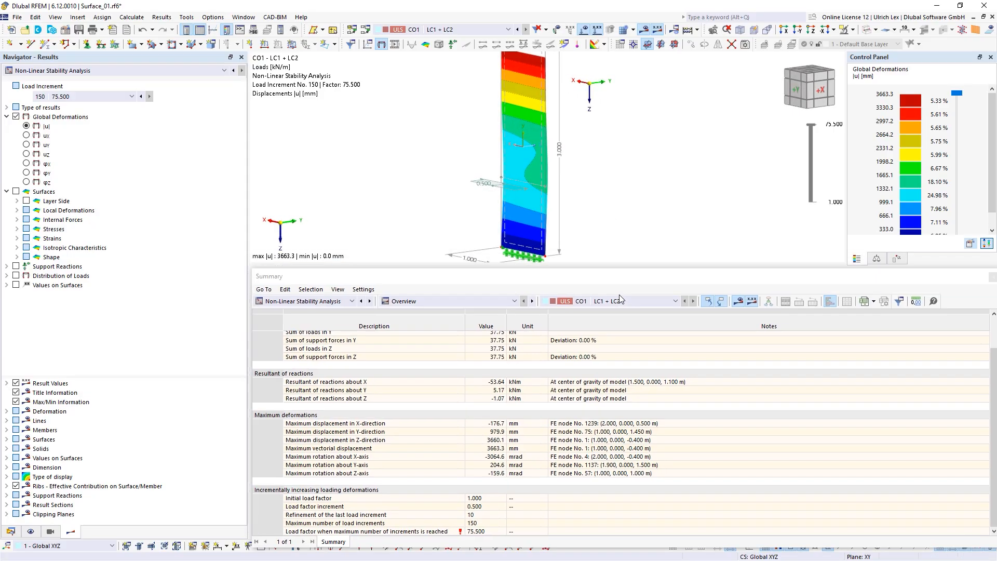
drag(615, 264, 618, 333)
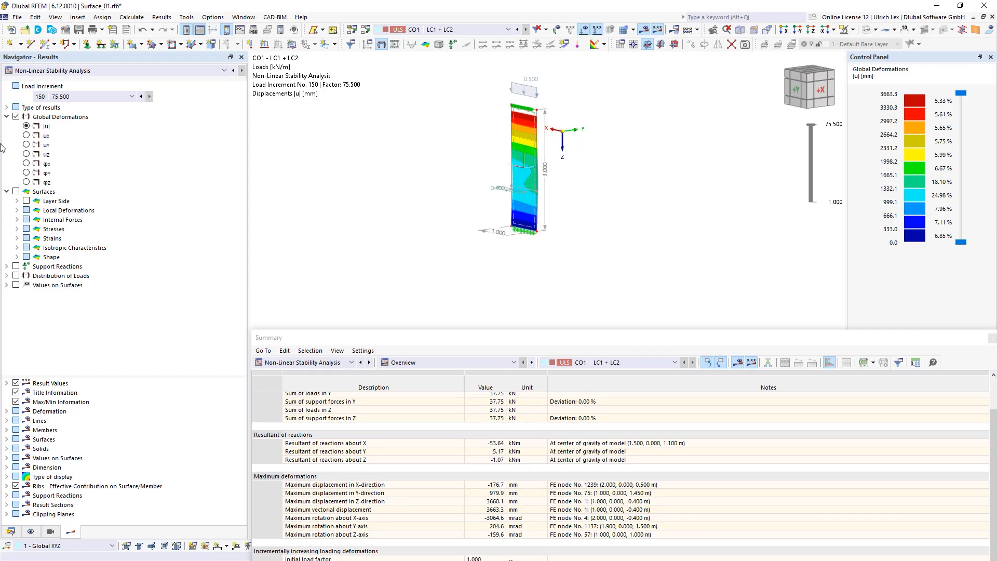
Step: Show surface principal stresses σ1,+ at increment 150, ranging -35.776 to 1726.180 N/mm²
click(16, 191)
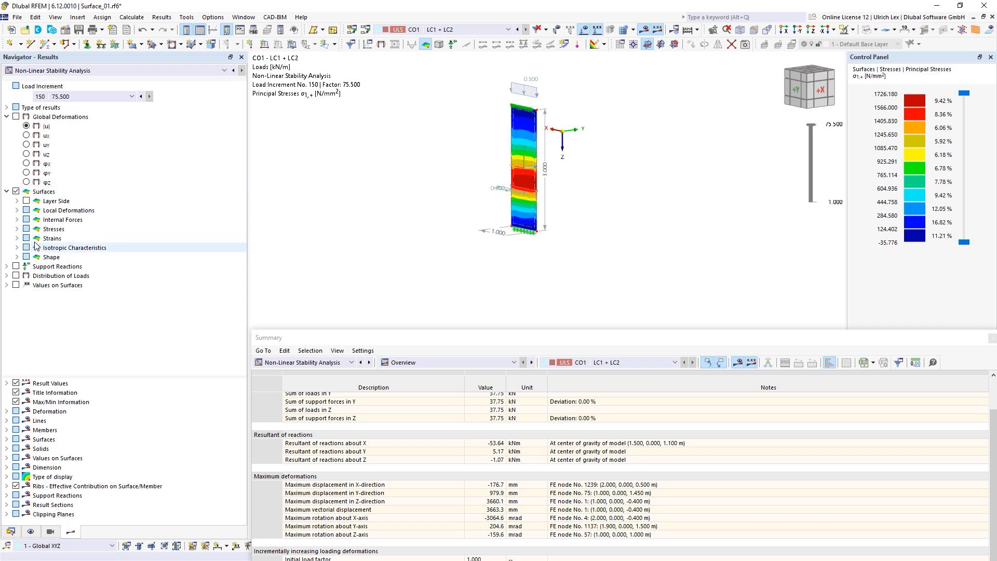
click(18, 229)
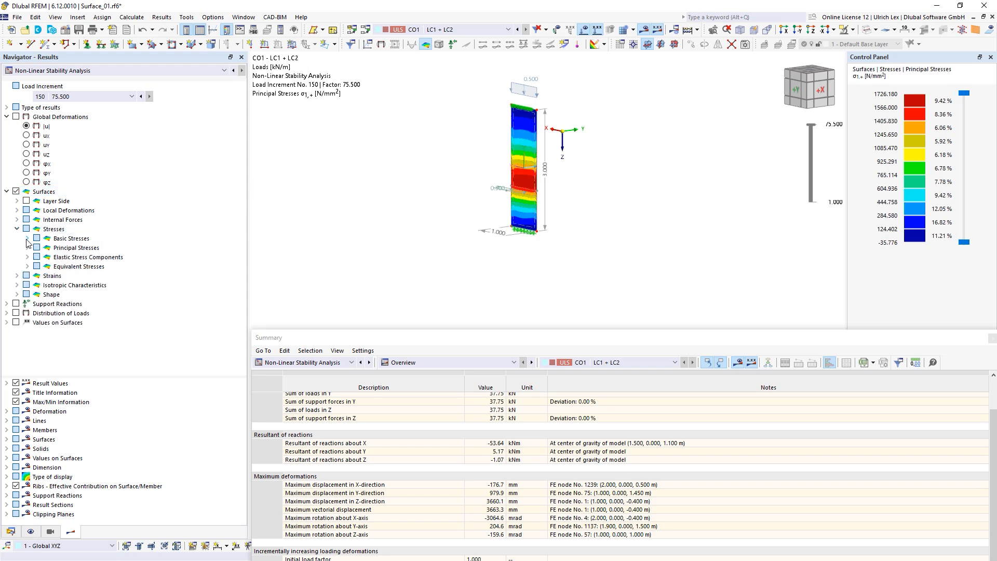
click(28, 248)
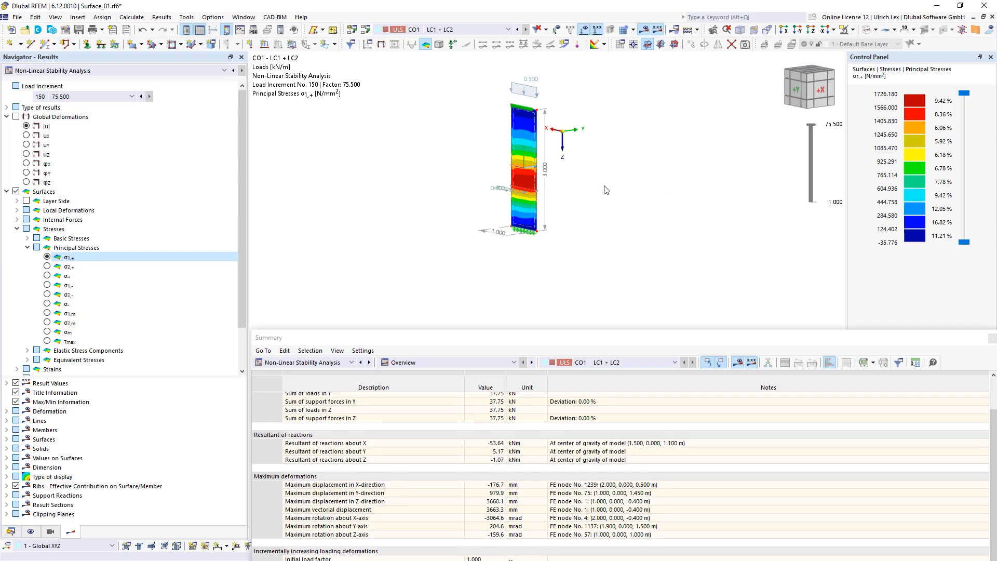
scroll(540, 125, up, 4)
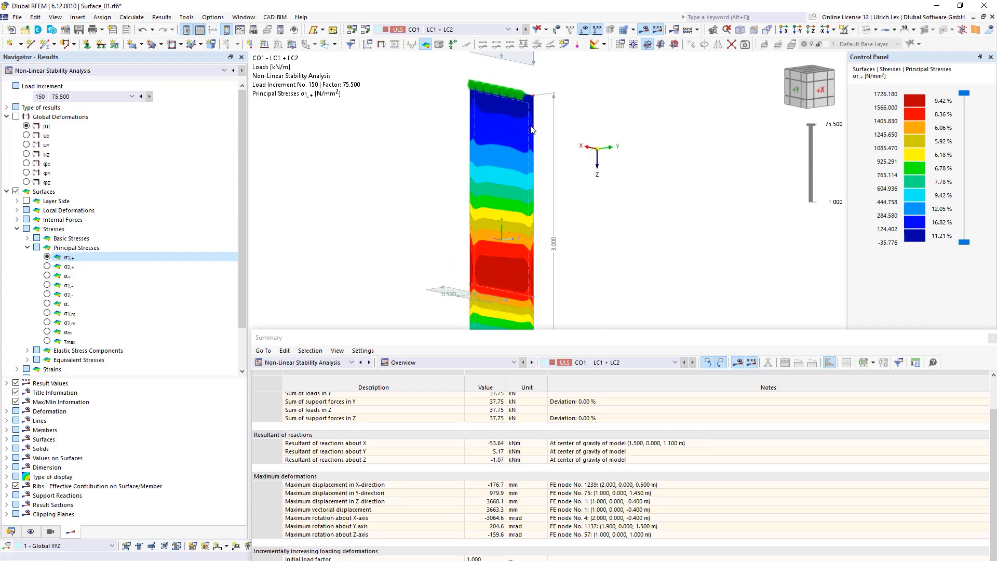
double_click(529, 126)
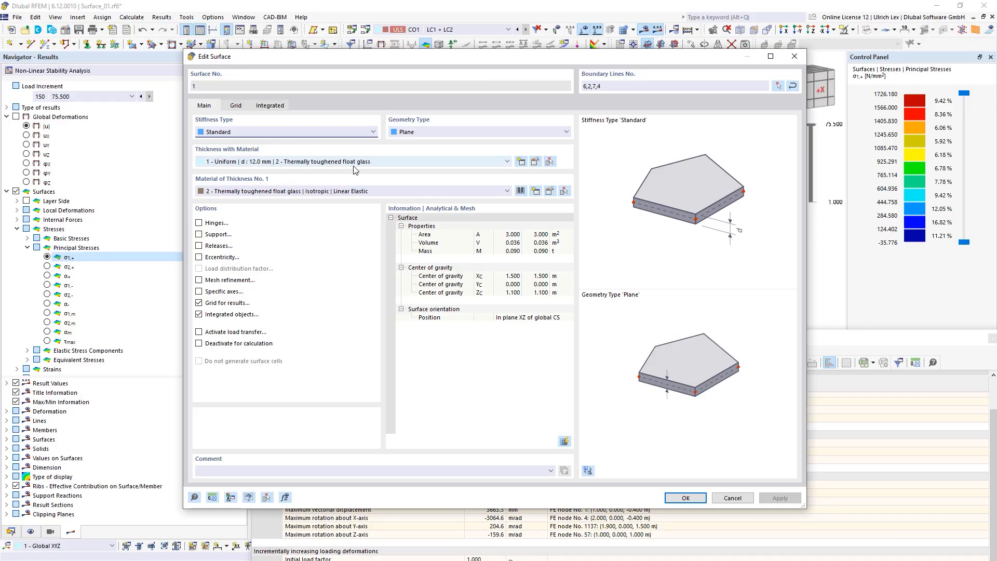
click(736, 498)
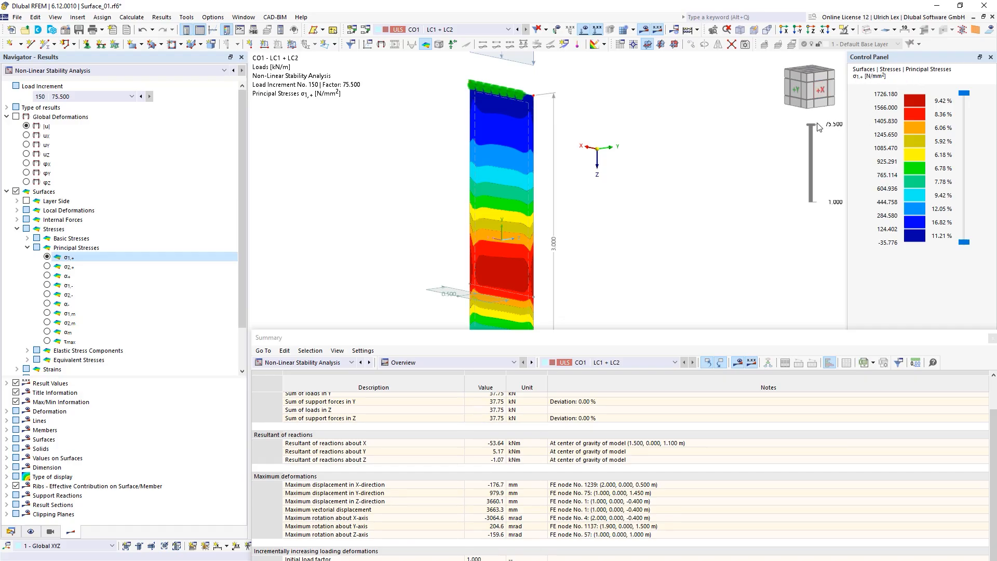
Step: Step the σ1,+ principal stress results back to load increment 8 (load factor 4.500)
drag(811, 125, 812, 188)
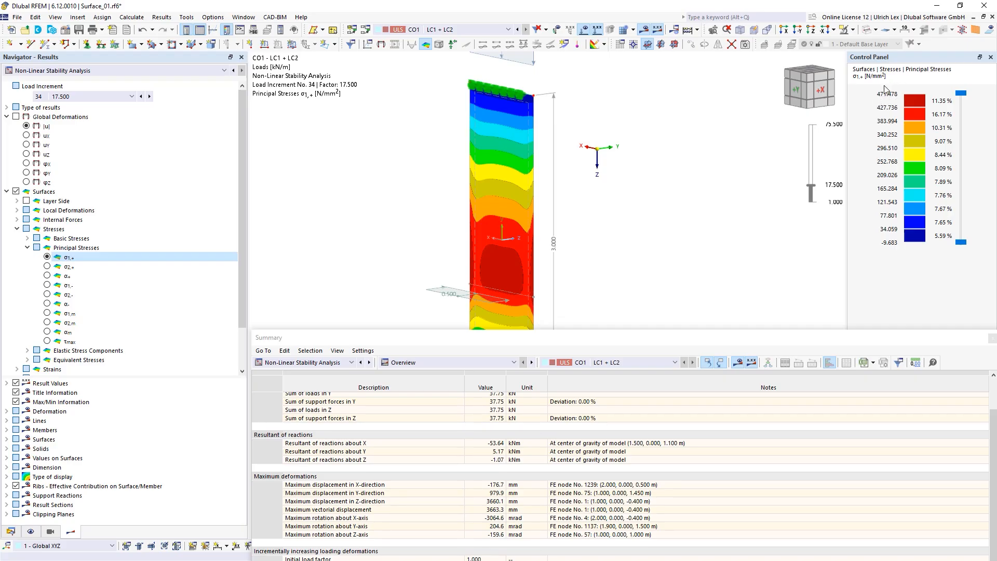
drag(808, 188, 811, 198)
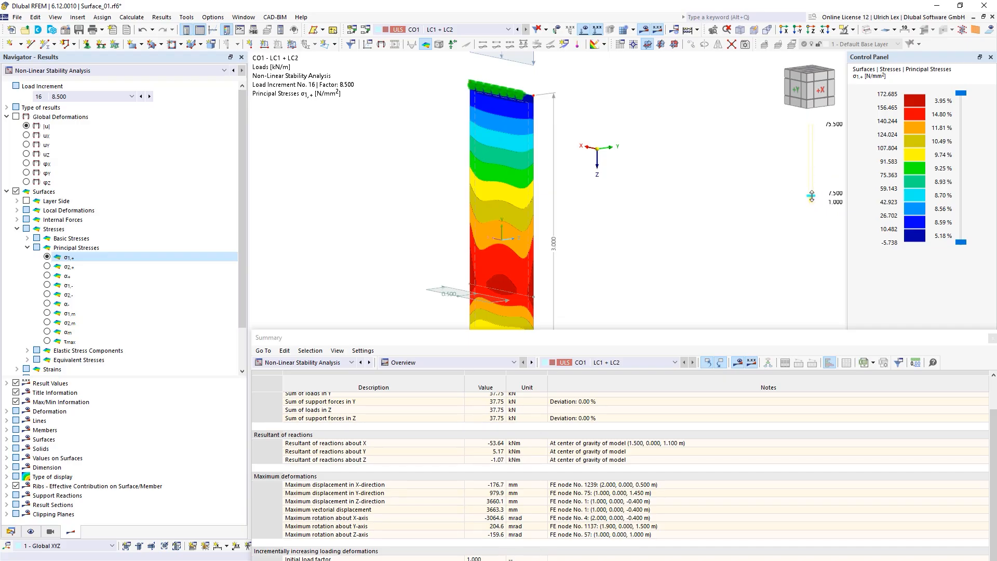
click(812, 197)
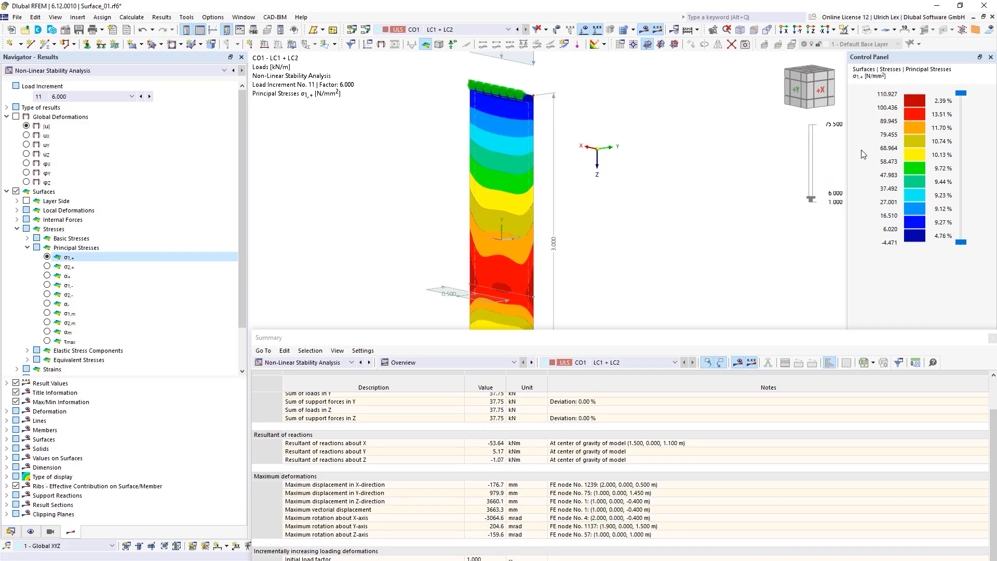
click(811, 197)
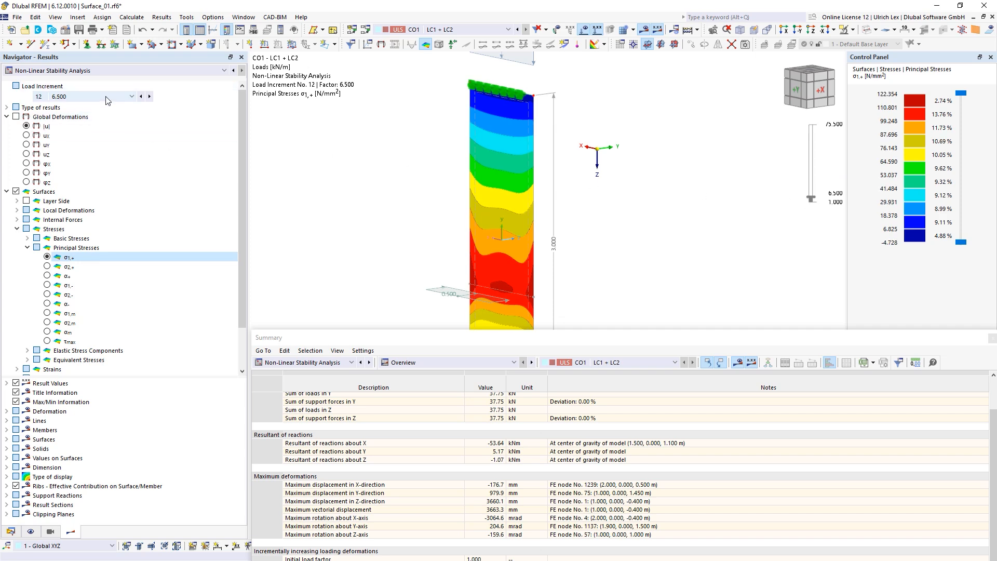
click(141, 97)
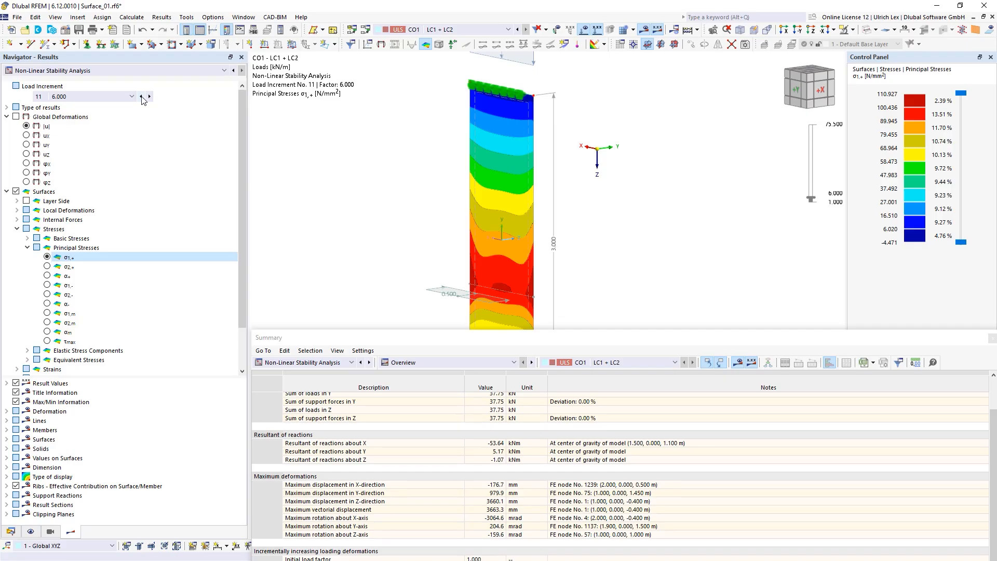
click(141, 96)
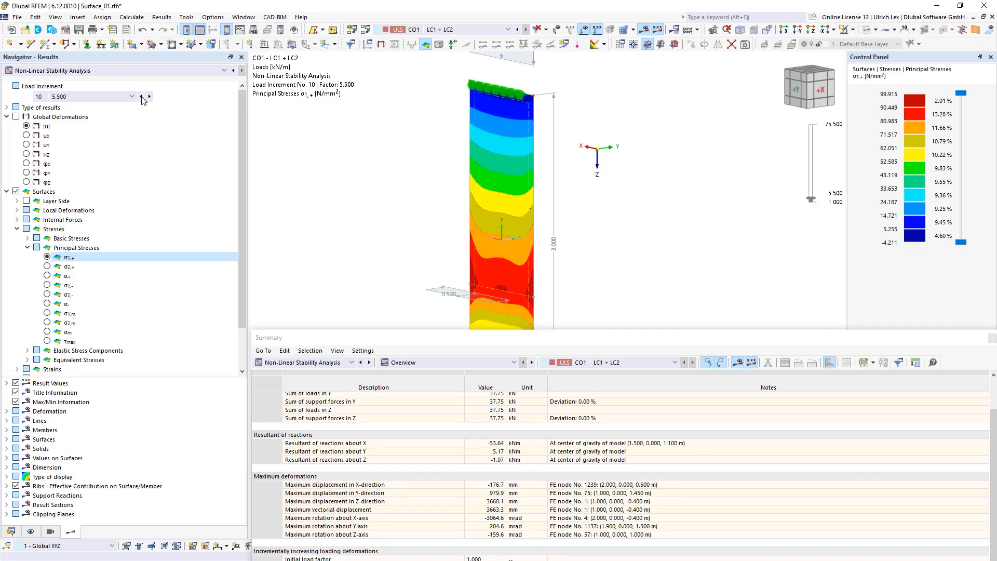
click(142, 96)
click(141, 97)
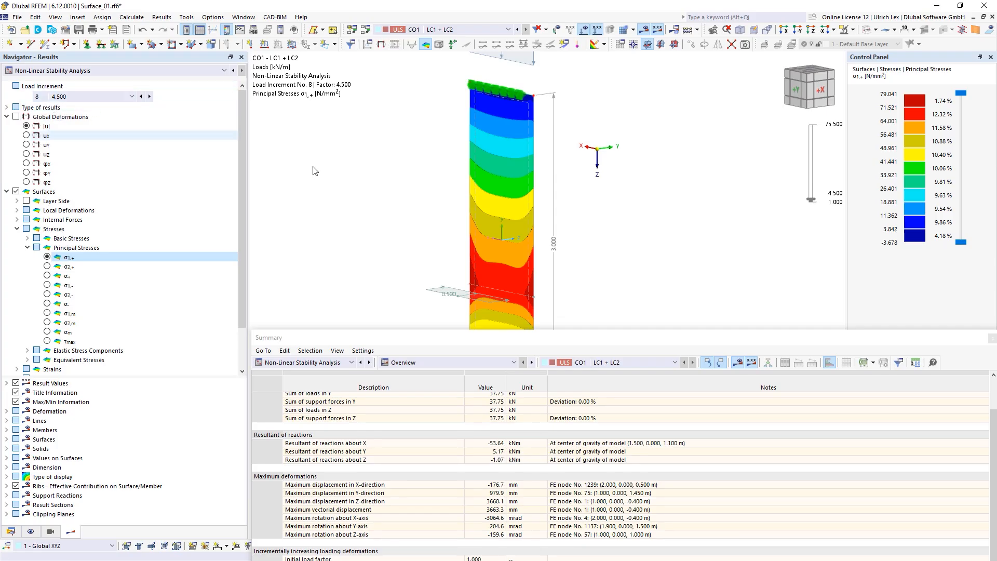
scroll(636, 100, down, 2)
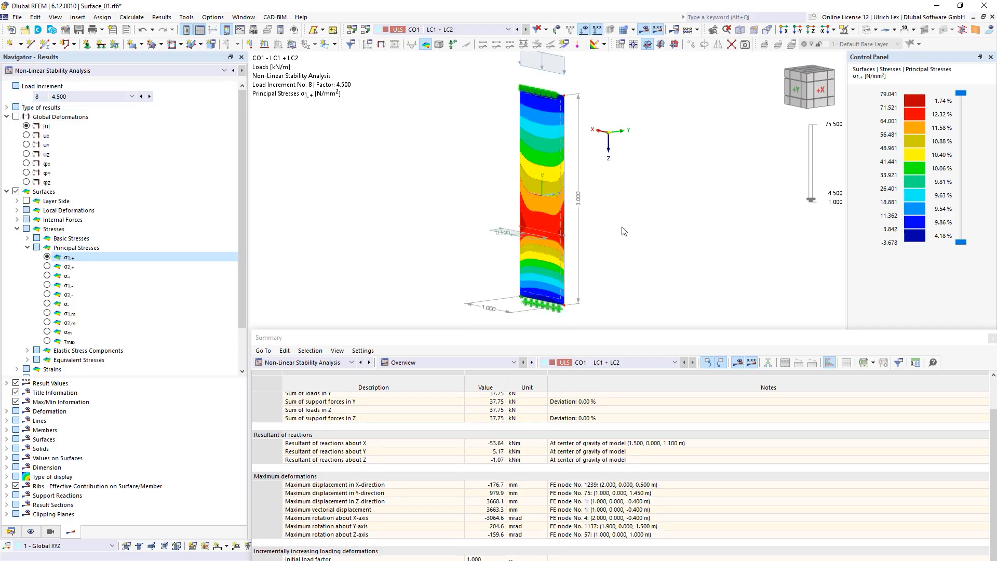
Step: Show the resultant support reaction on the pane, with line and nodal support reactions hidden
ctrl+middle_drag(623, 231, 599, 218)
scroll(448, 168, down, 1)
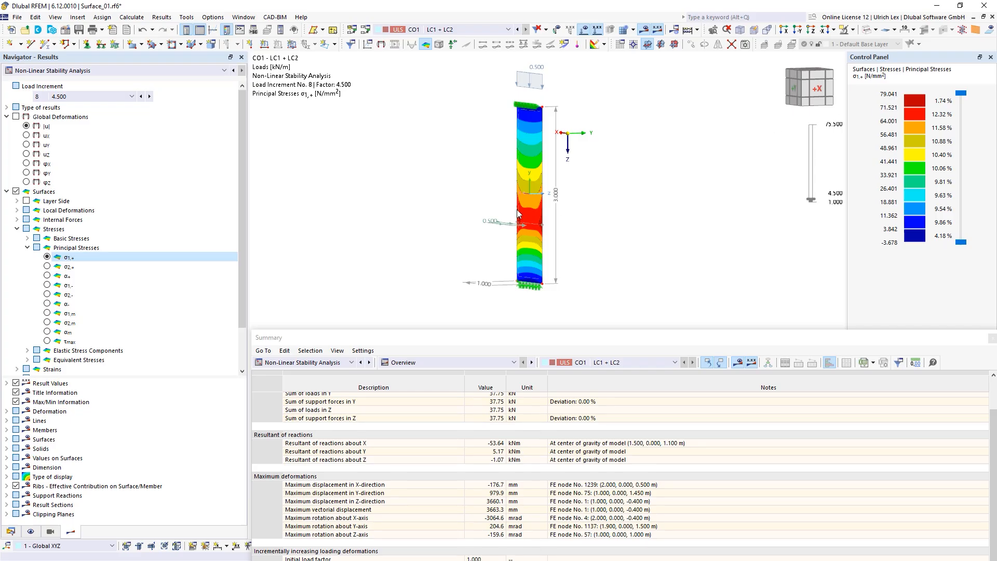
scroll(148, 280, down, 2)
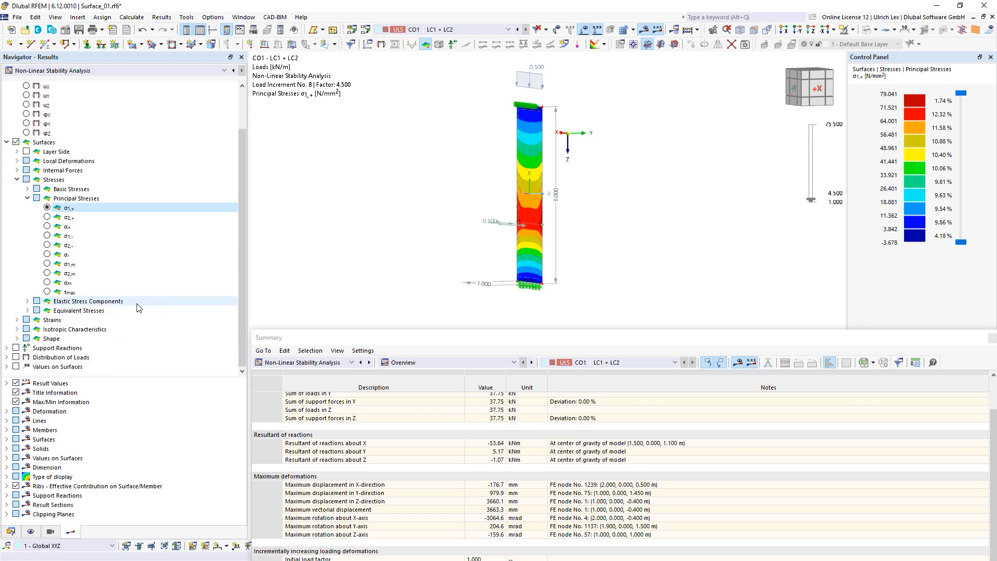
click(16, 348)
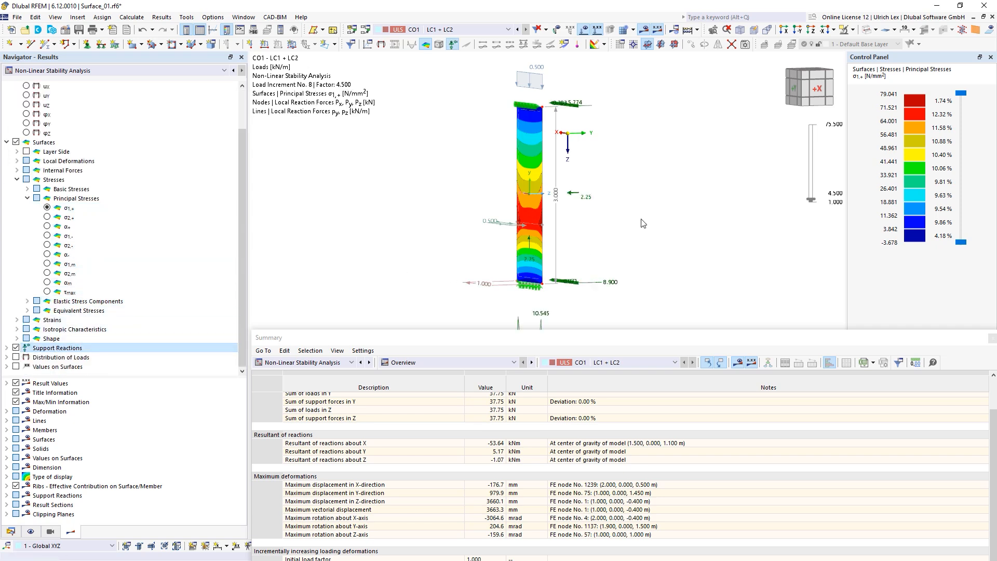
ctrl+middle_drag(643, 223, 601, 238)
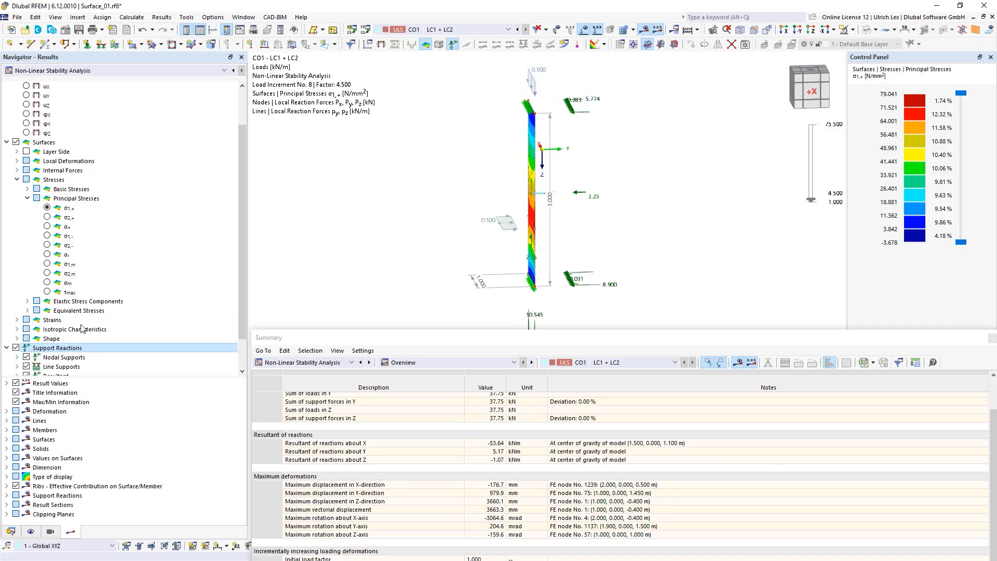
click(7, 348)
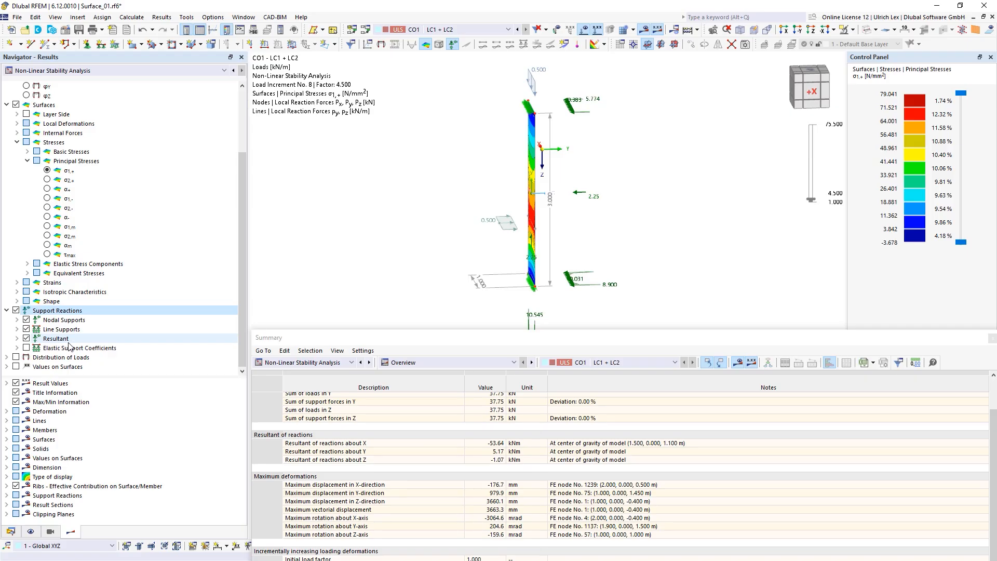
click(26, 329)
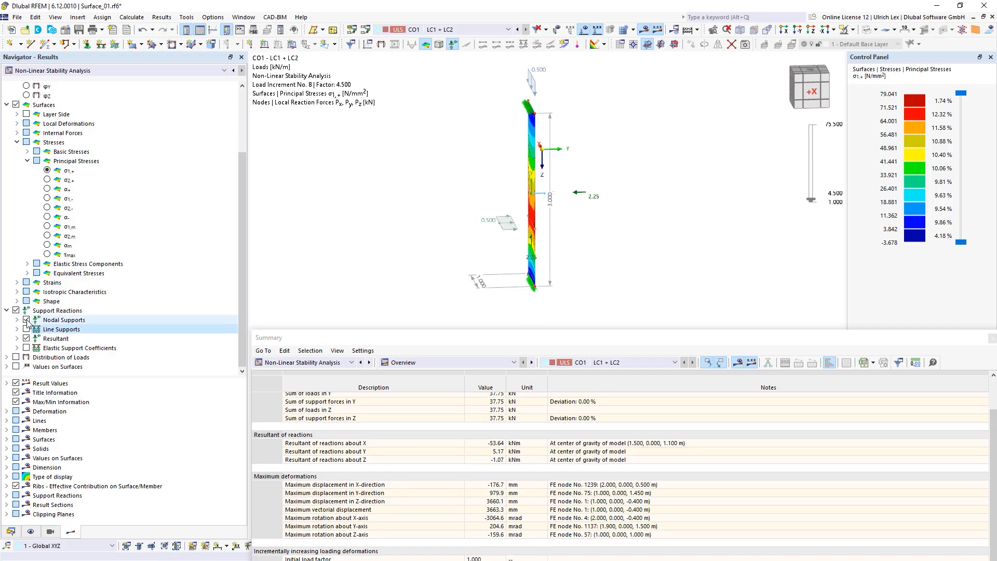
click(26, 320)
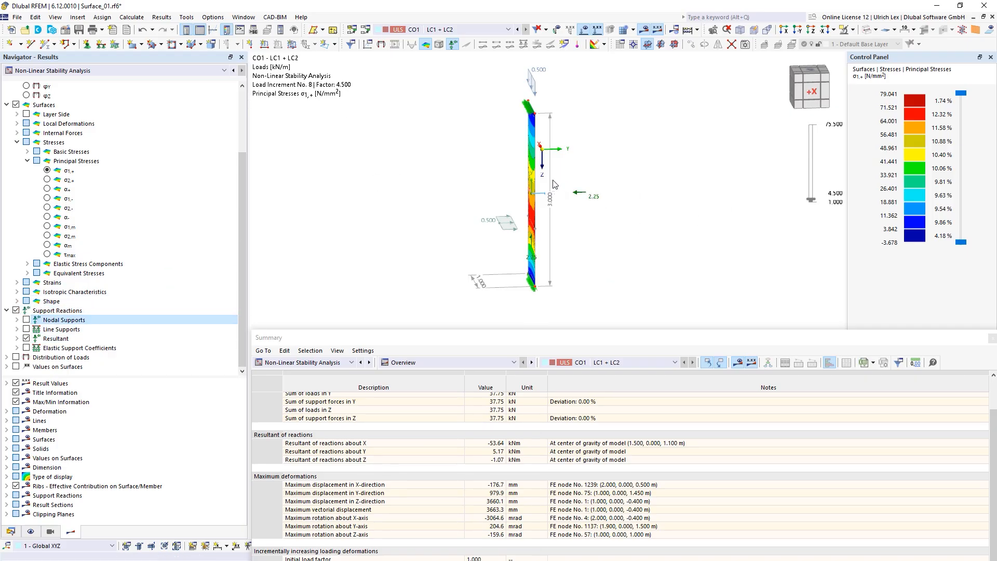
ctrl+middle_drag(607, 267, 639, 261)
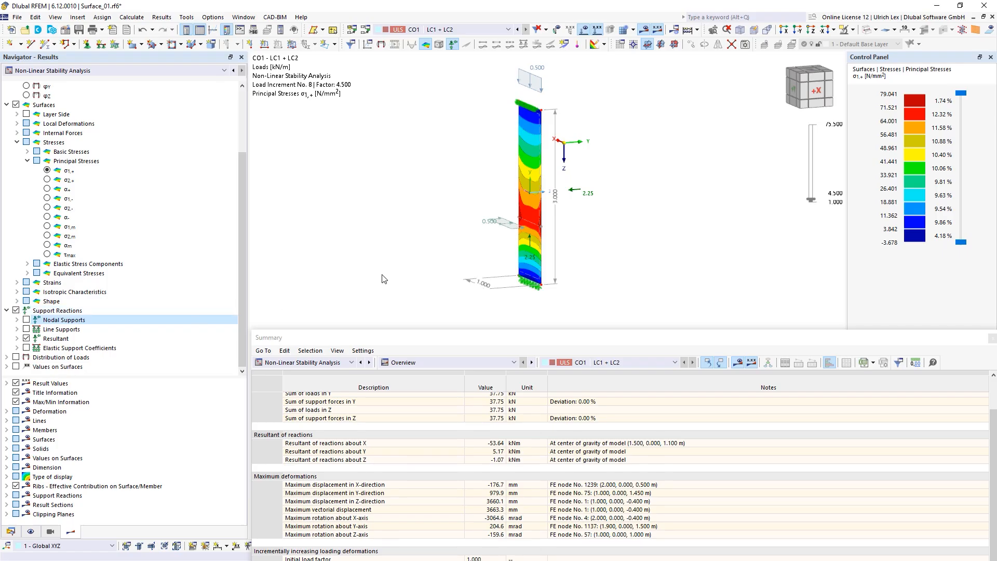
Step: Create thickness 2 as a Glass Composition with one 12.0 mm uniform glass layer
click(11, 531)
right_click(56, 96)
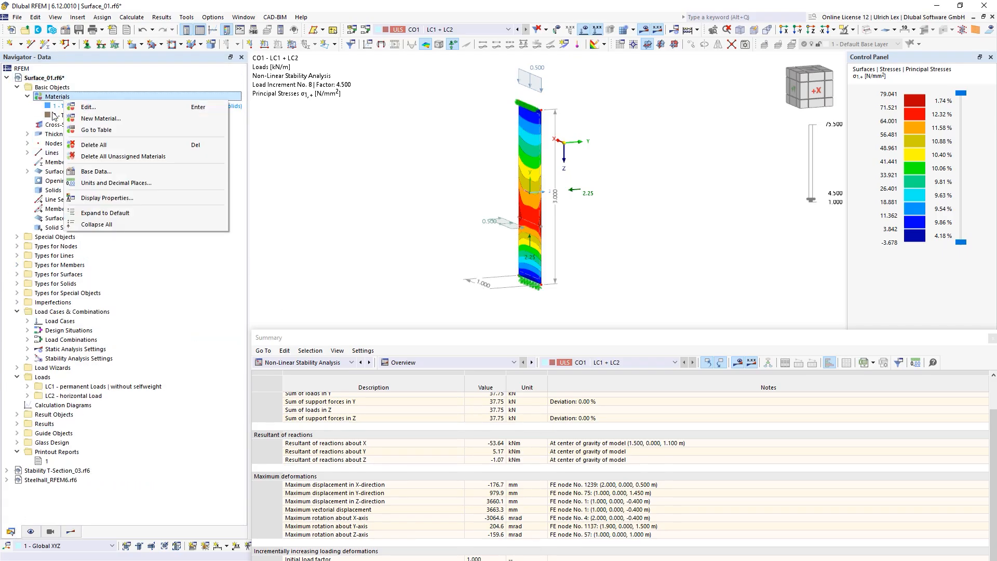
click(44, 133)
right_click(56, 135)
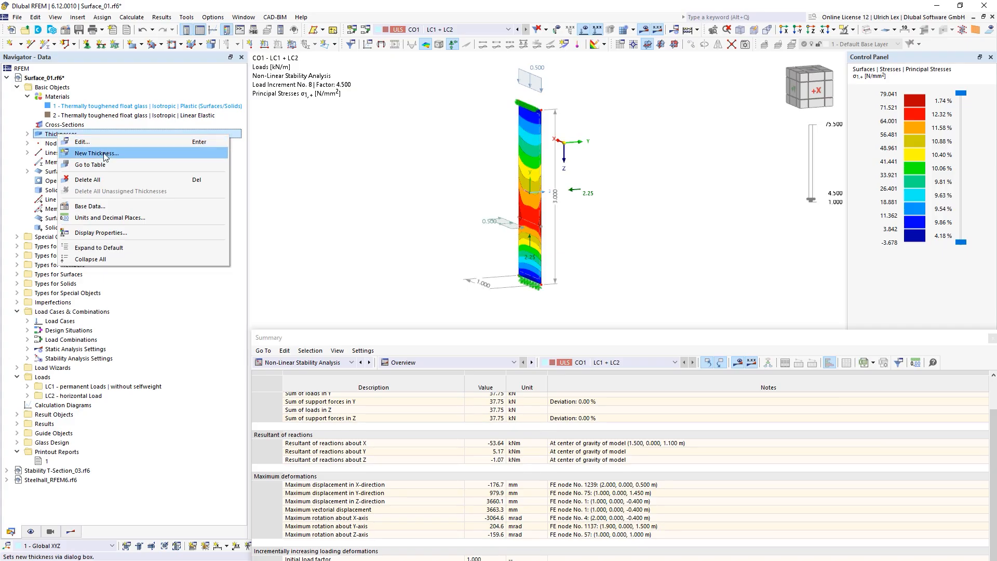
click(105, 152)
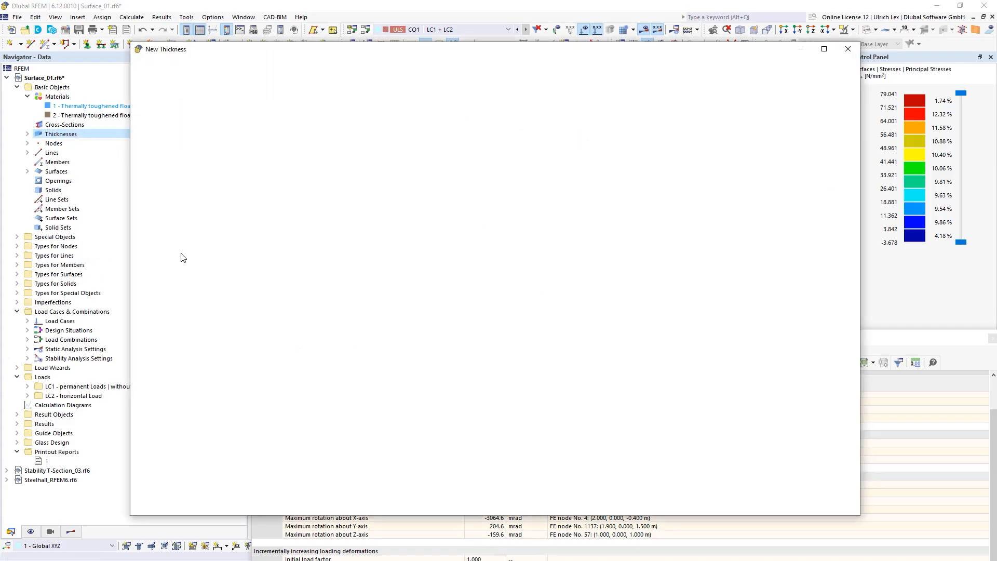
click(380, 126)
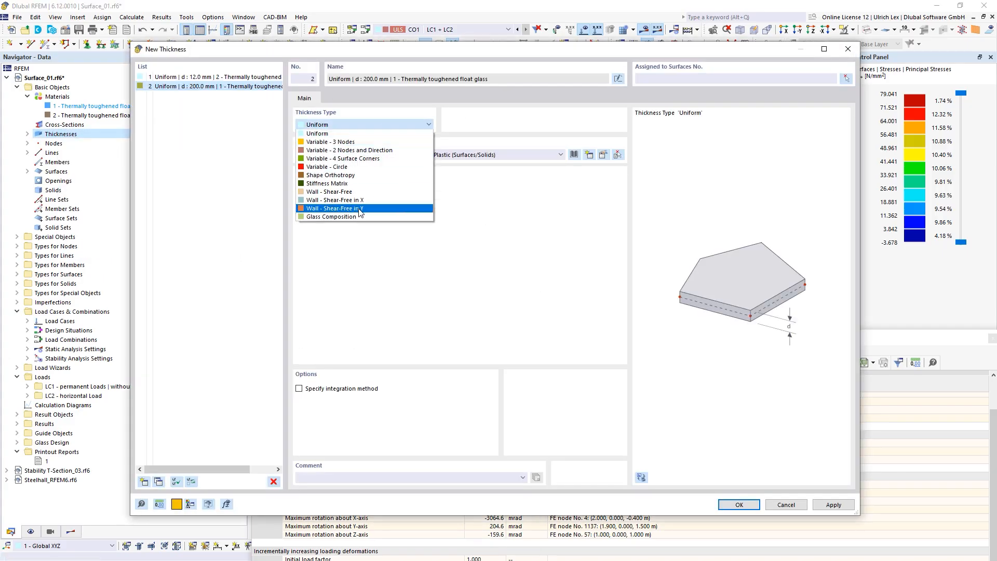
click(377, 217)
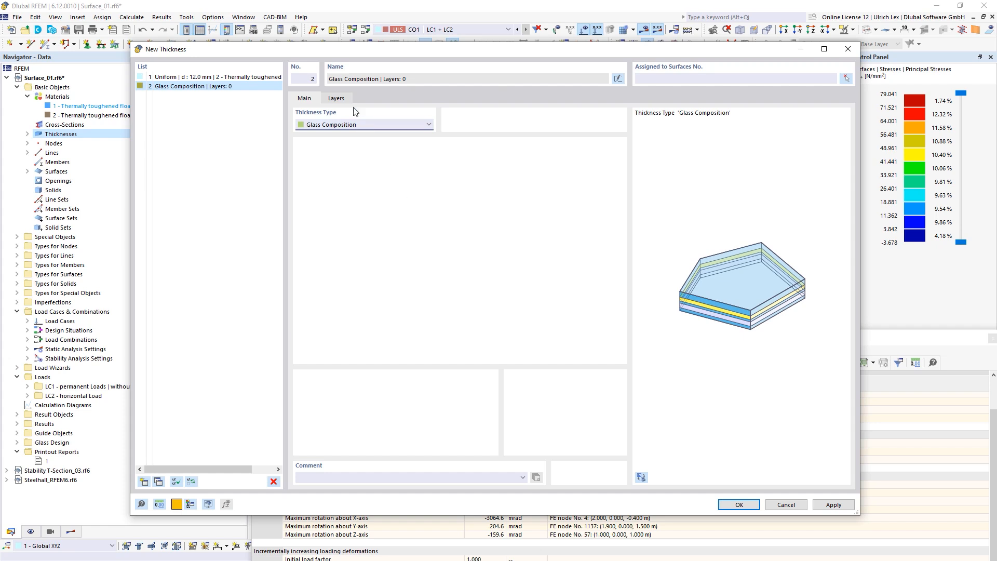
click(336, 98)
click(358, 143)
click(448, 143)
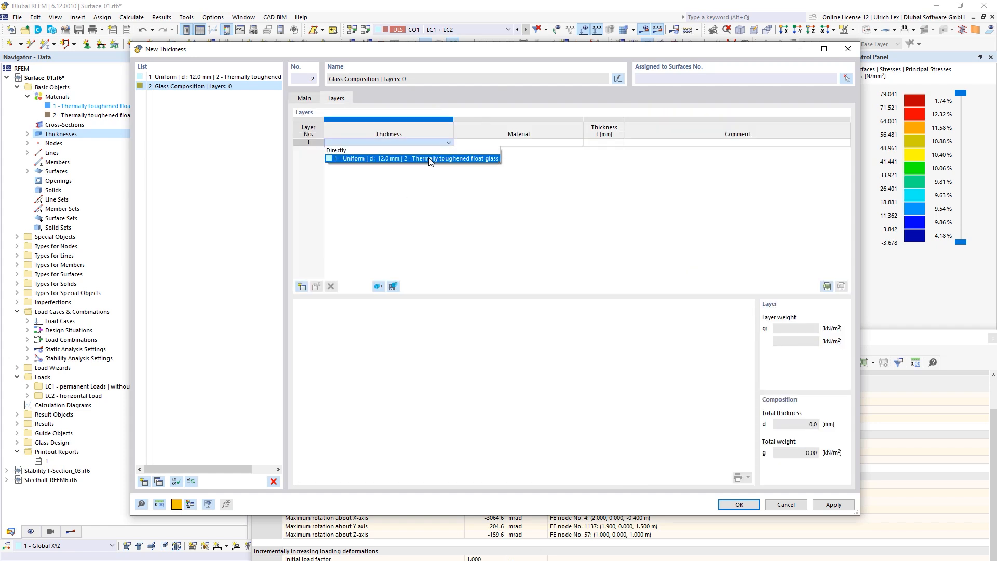
click(431, 159)
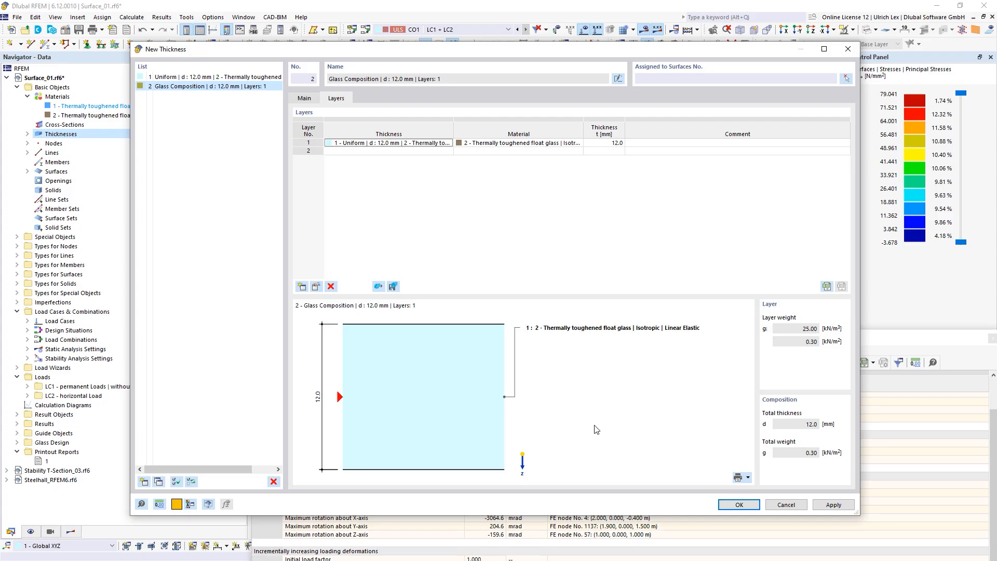
click(740, 504)
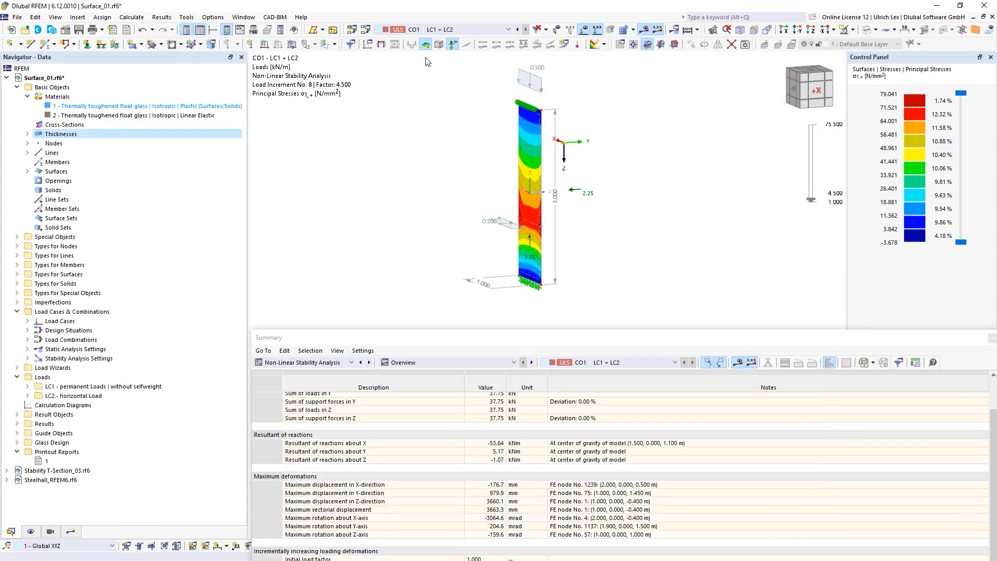
Step: Copy CO1 to a new combination CO2 with LC1 and LC2 factors of 4.5, discarding old results
click(365, 30)
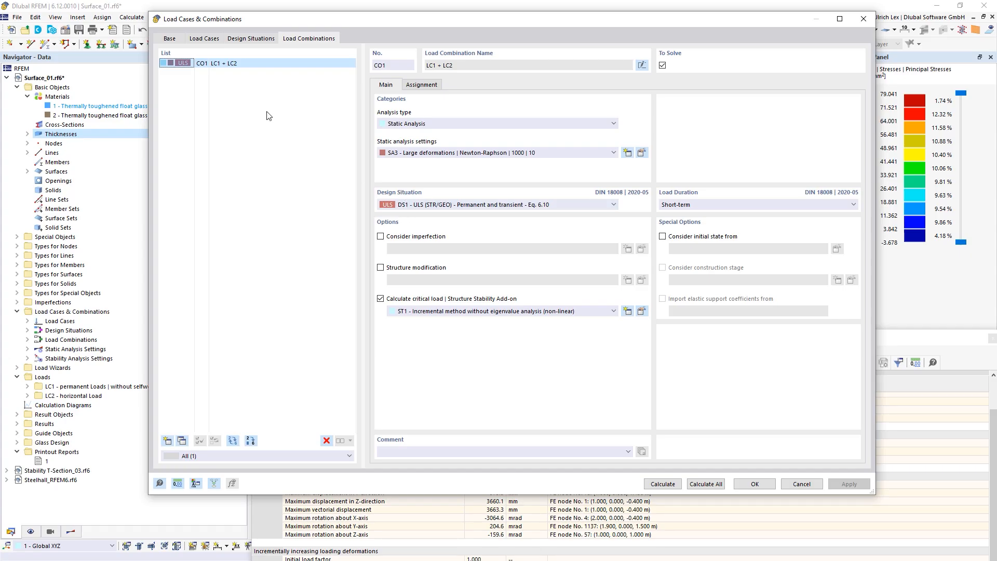
click(182, 441)
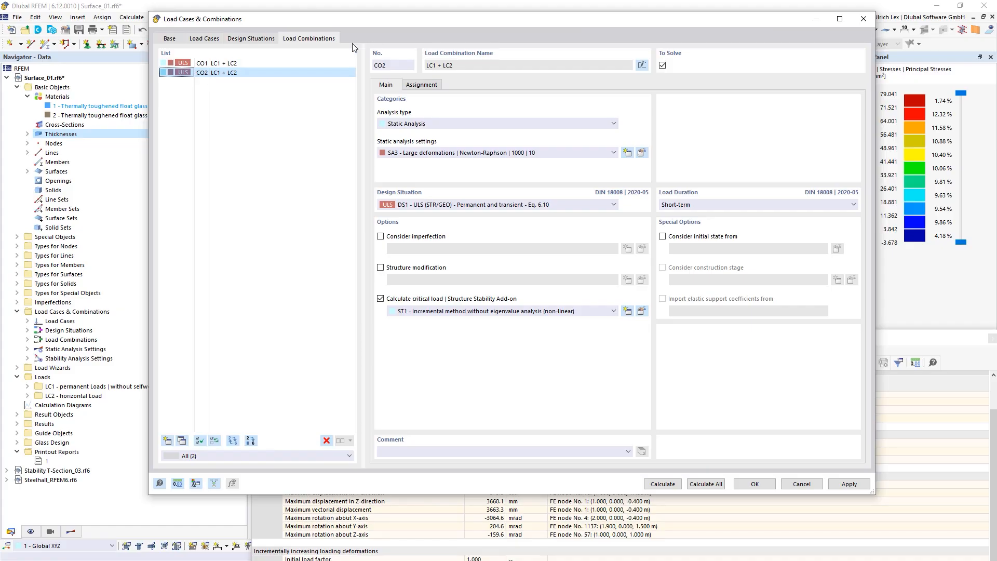
click(422, 85)
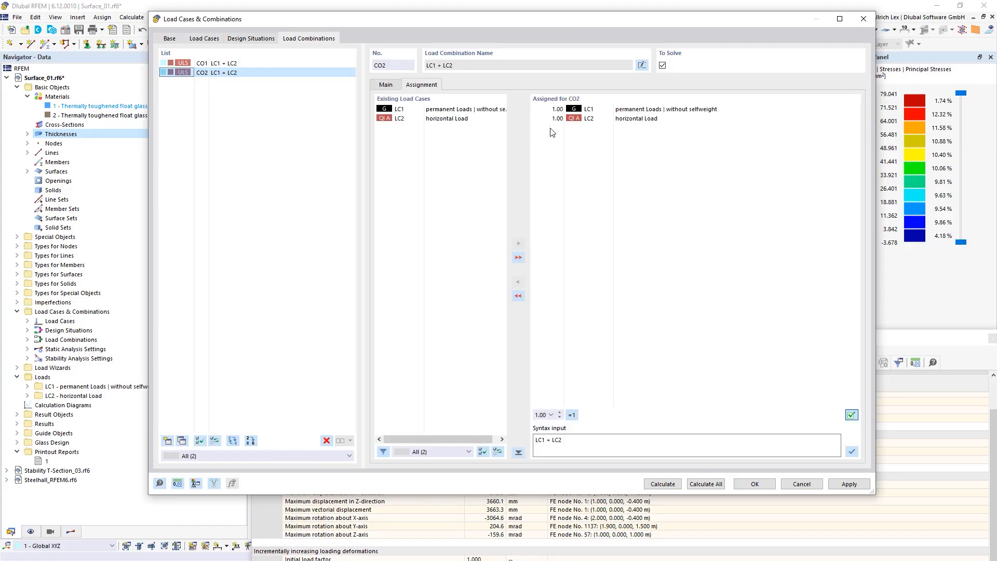
click(543, 109)
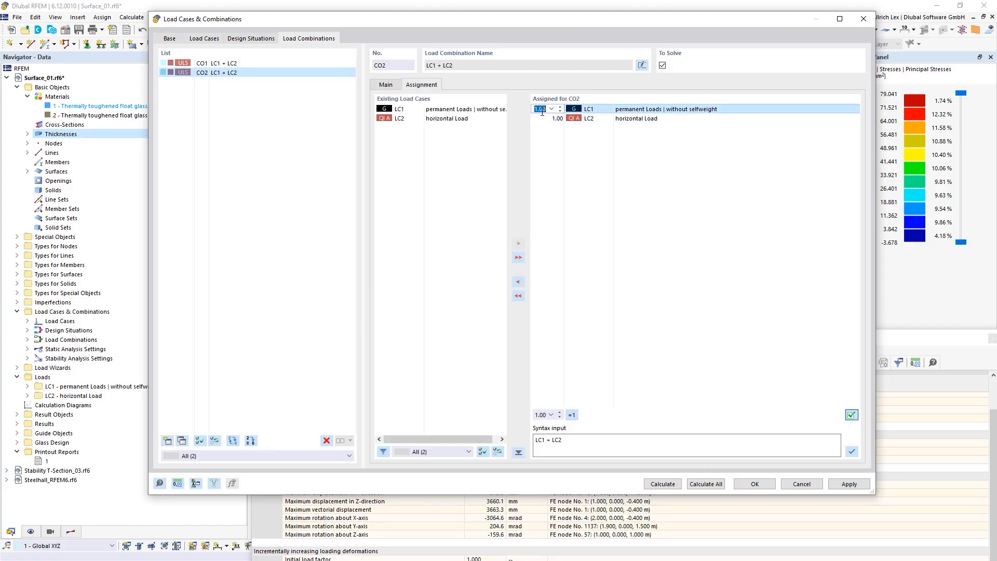
text(4.5)
click(540, 118)
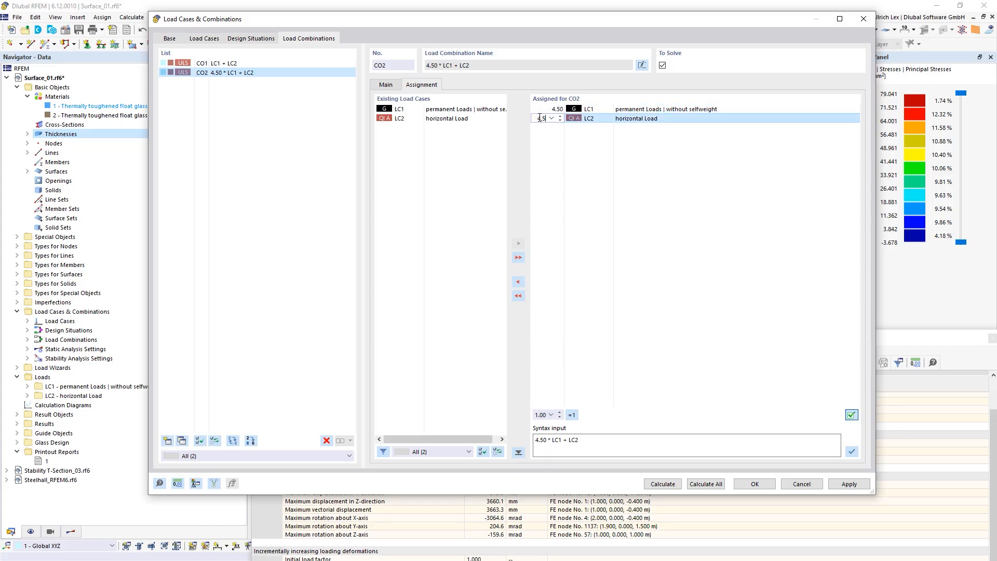
text(4.5)
key(Return)
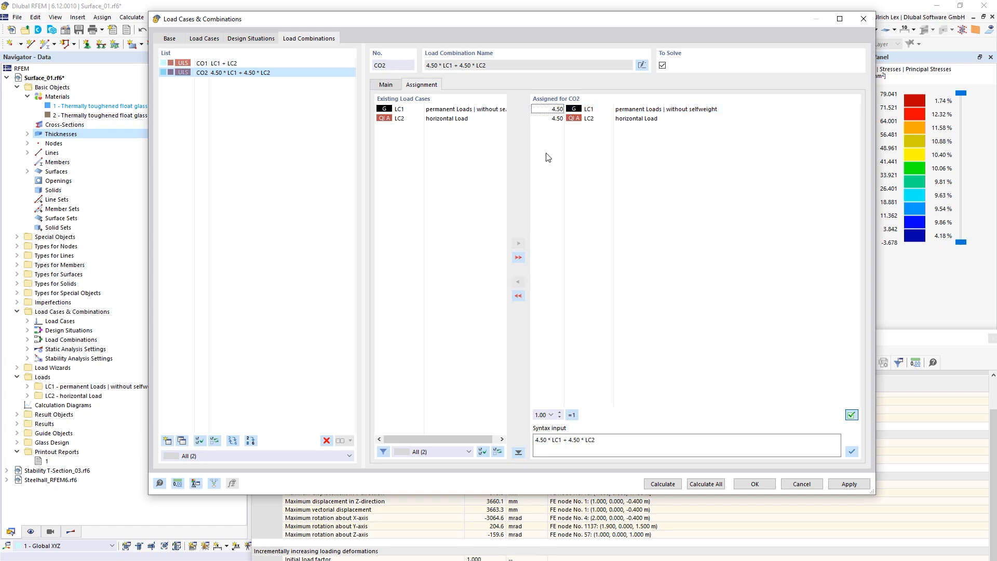
click(753, 484)
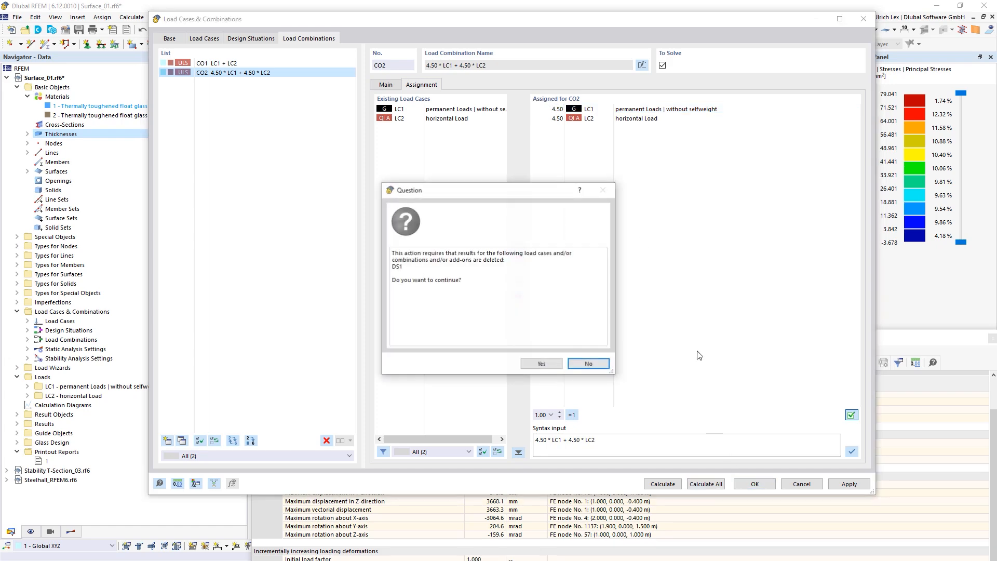
click(557, 365)
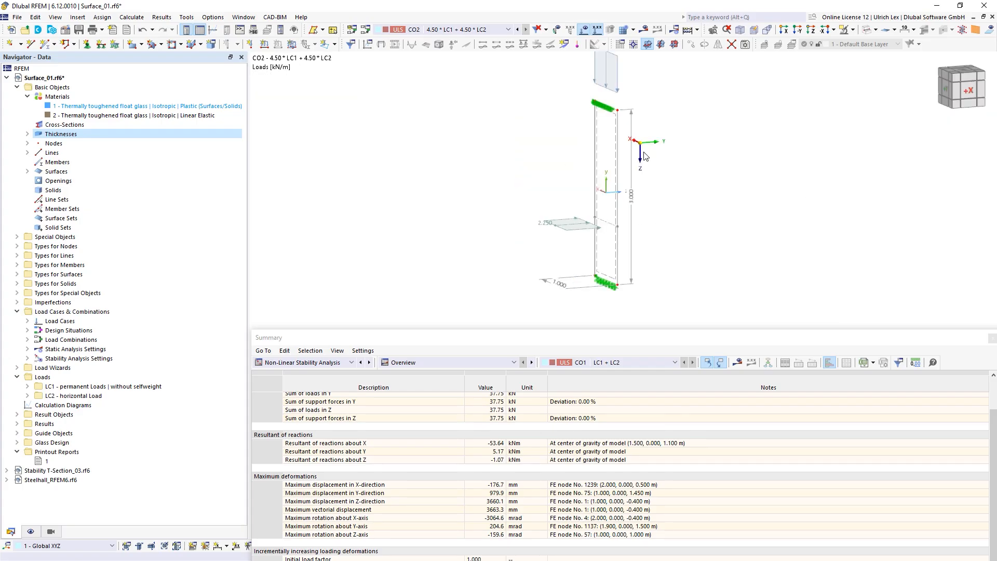
Step: Assign thickness 2 - Glass Composition to surface 1, accepting deletion of results and mesh
double_click(616, 119)
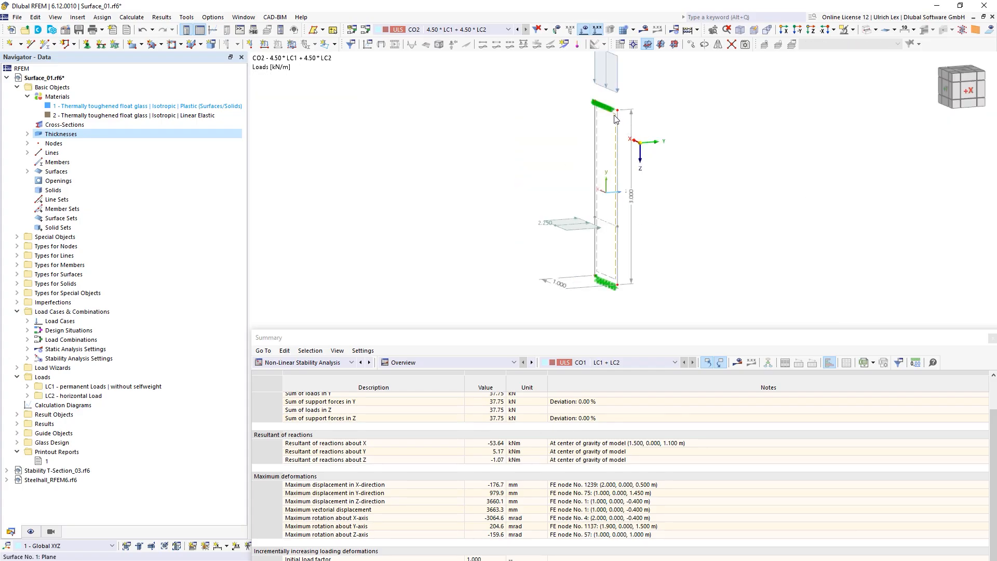
click(365, 164)
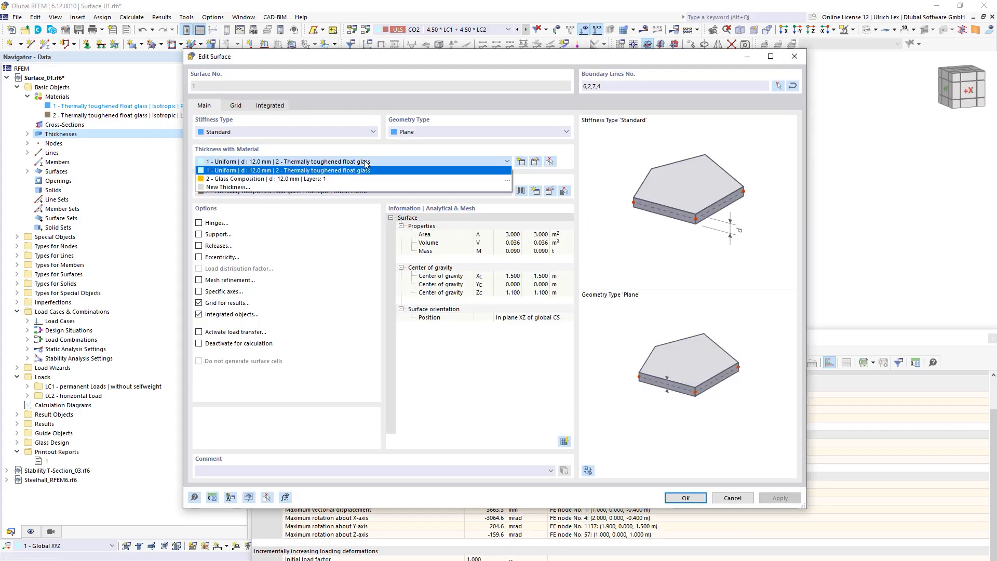
click(345, 181)
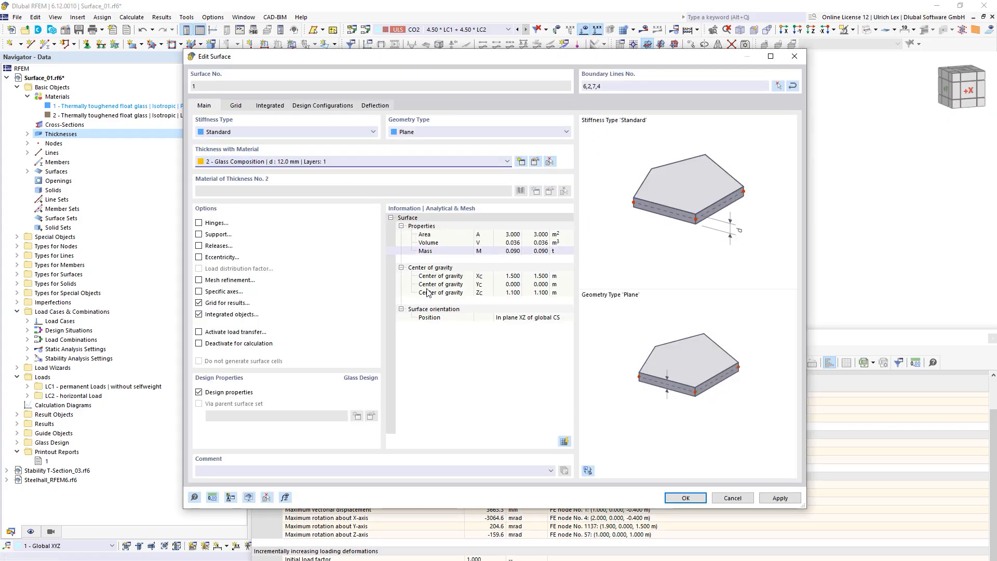
click(681, 498)
click(543, 343)
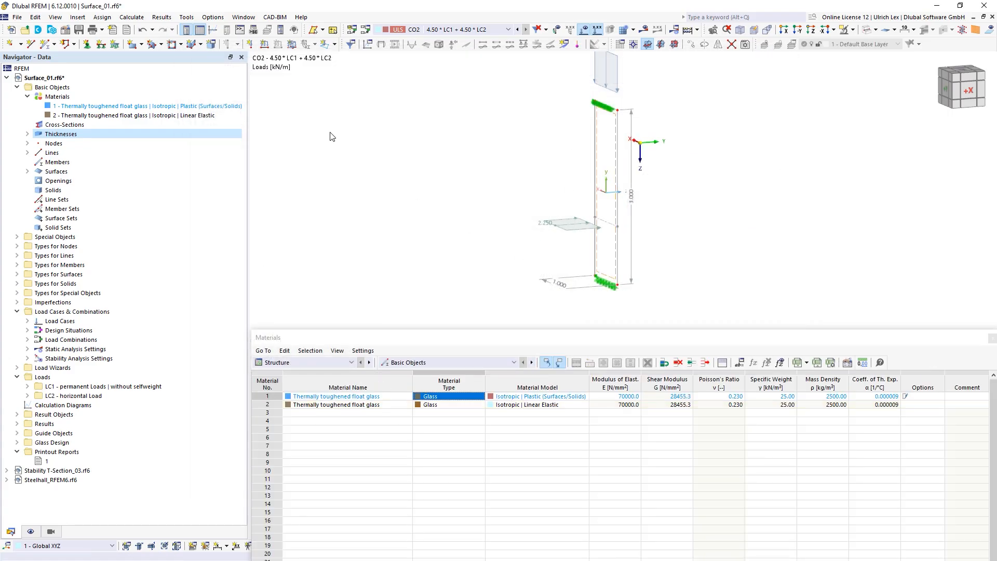
Step: In the Glass Design input table, open the combinations to calculate for DS1
scroll(385, 186, down, 5)
ctrl+middle_drag(387, 187, 466, 330)
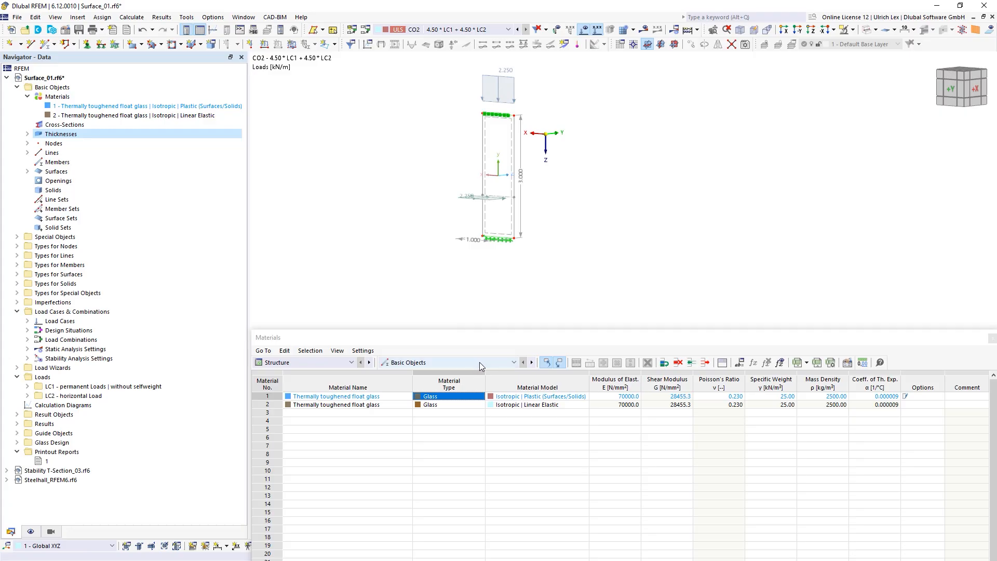
click(319, 365)
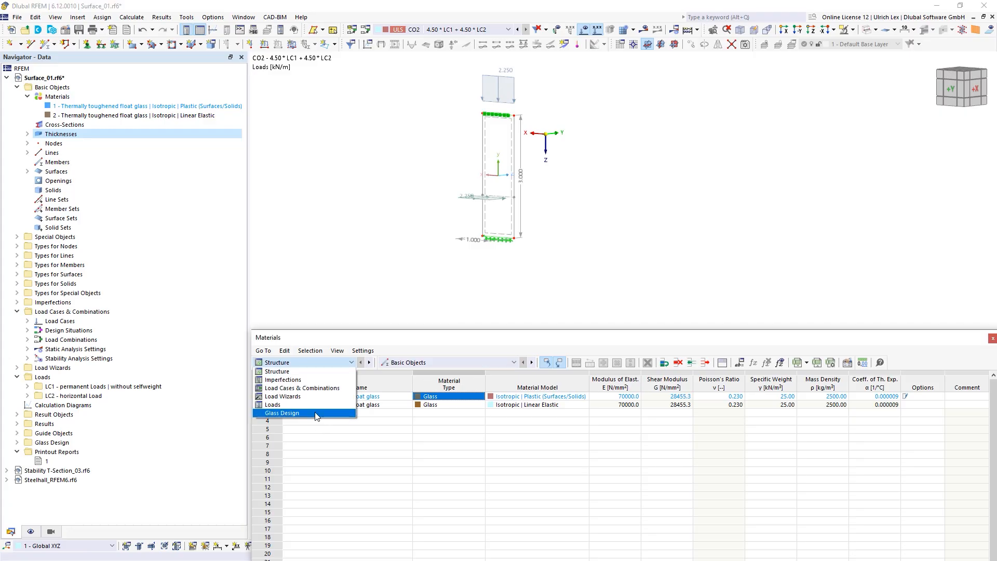
click(315, 413)
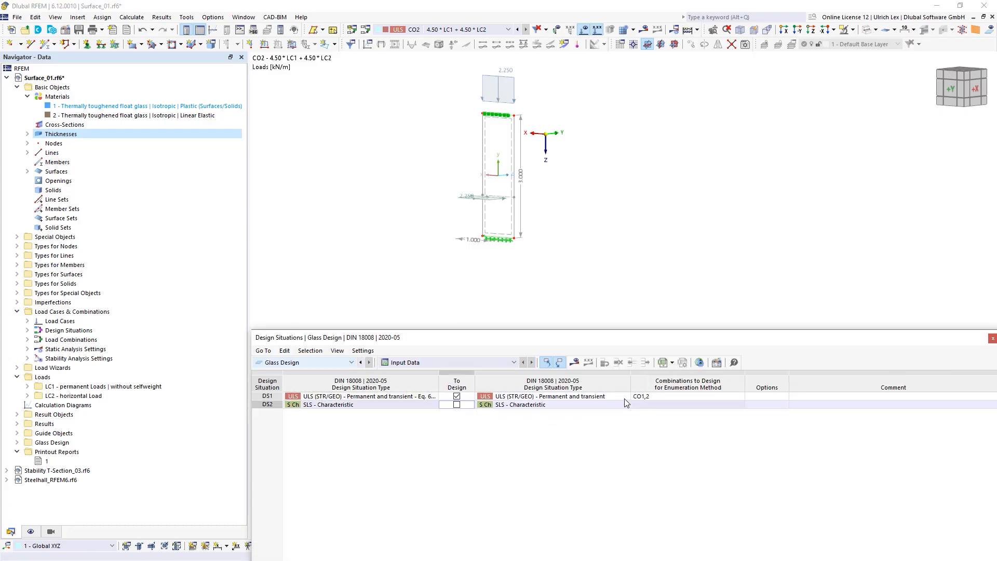
click(674, 396)
click(732, 397)
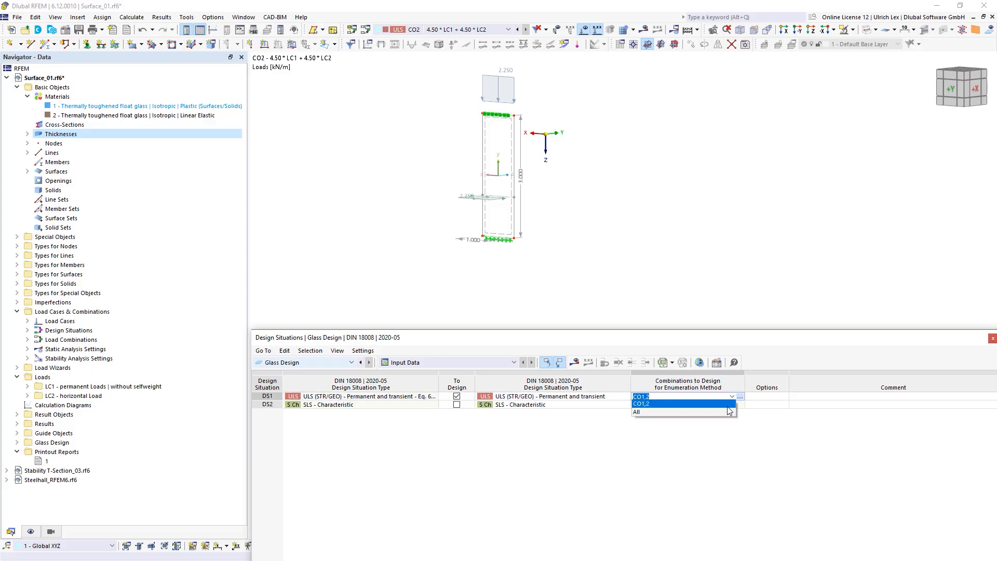
click(740, 396)
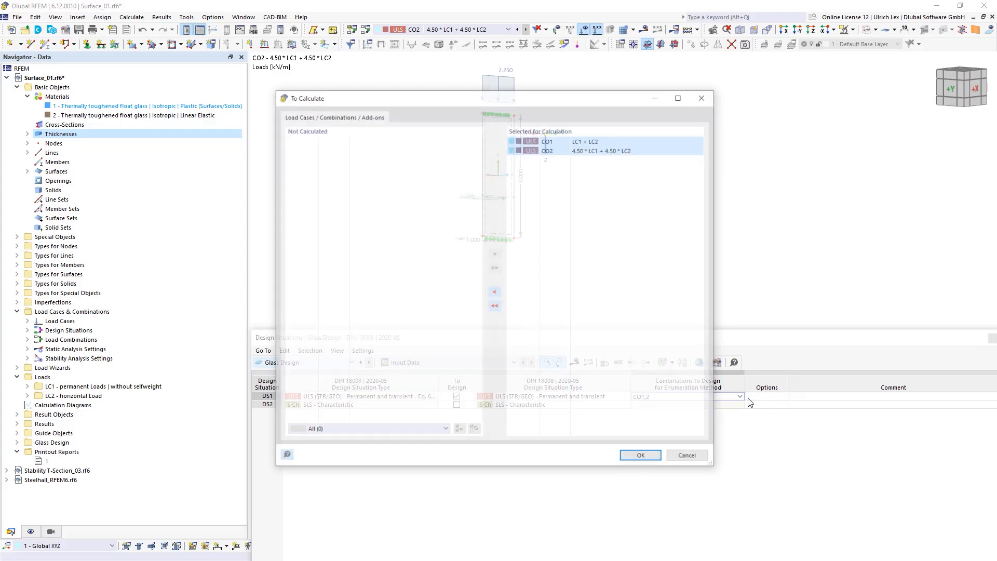
Step: Limit DS1's glass design to CO2 only and start the calculation
double_click(564, 139)
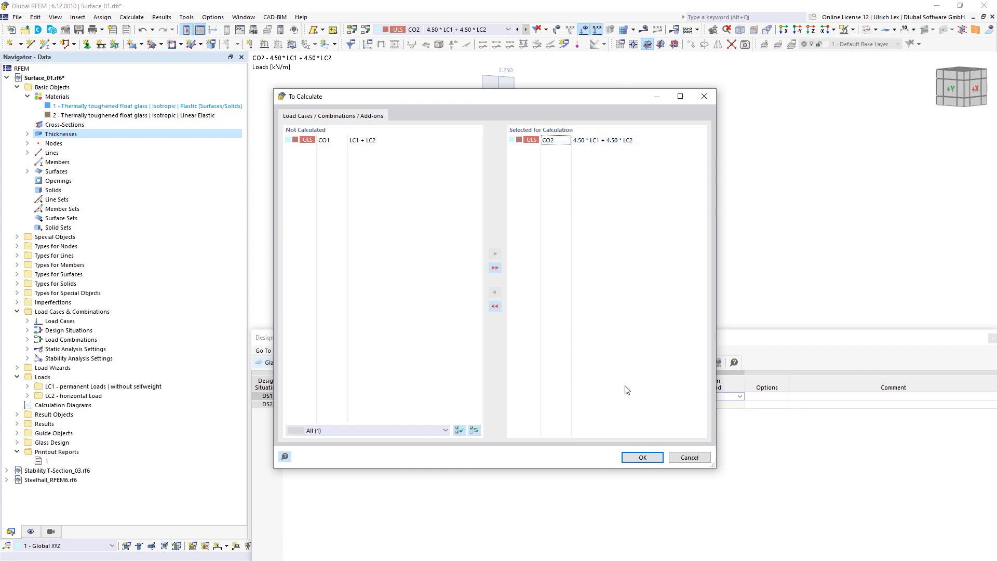
click(639, 456)
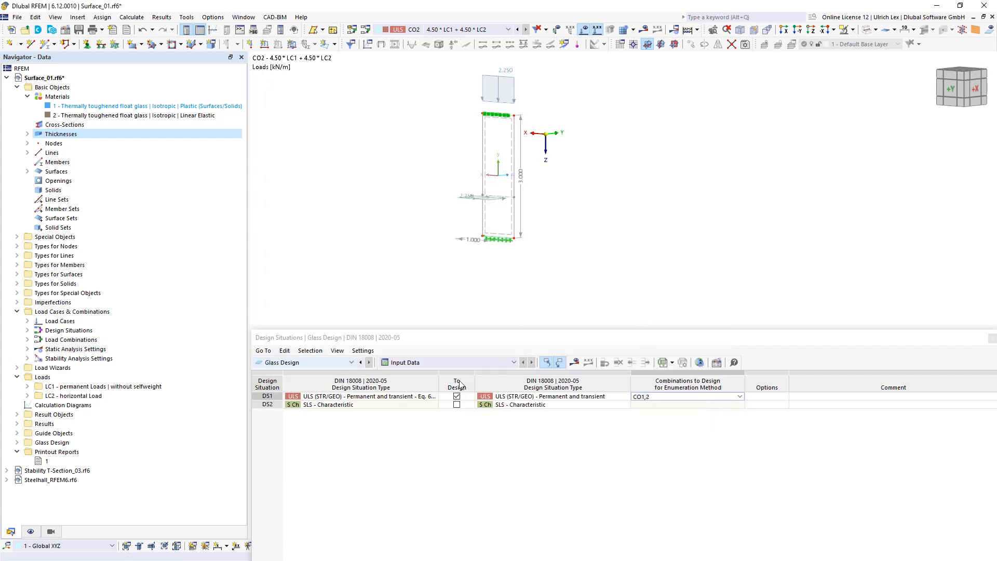
click(577, 362)
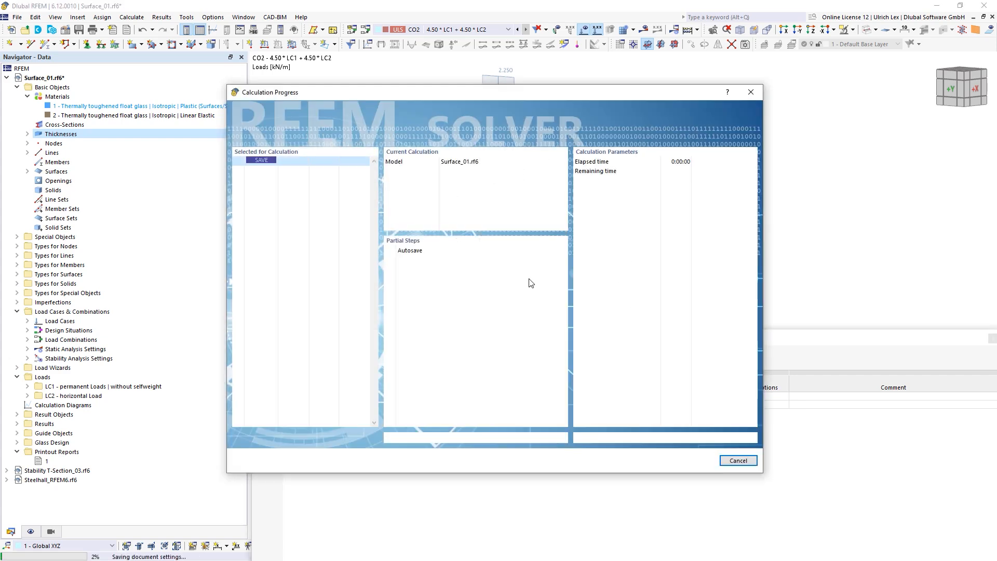
Step: Cancel the running calculation and reopen the load combination settings for CO2
drag(522, 92, 630, 39)
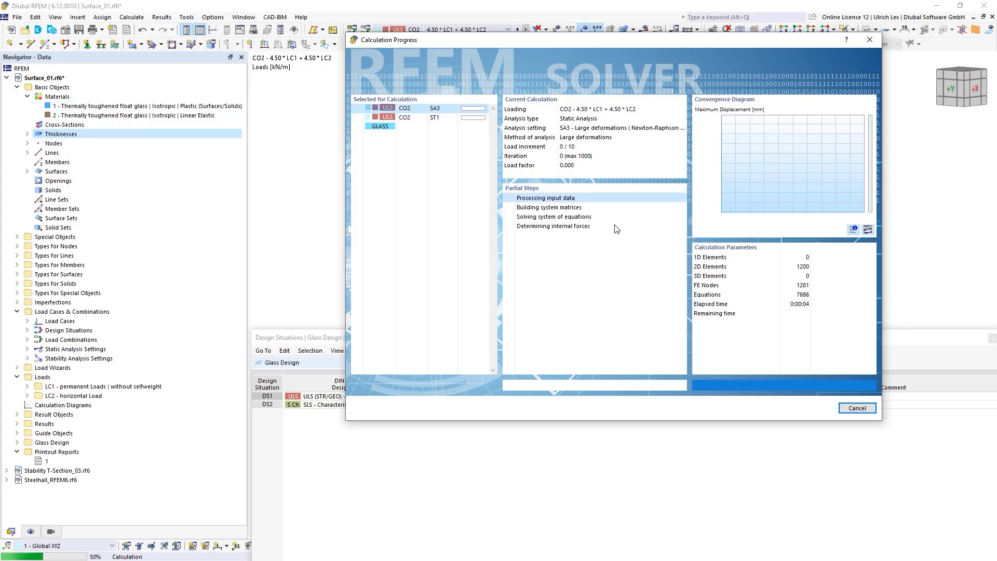
click(857, 409)
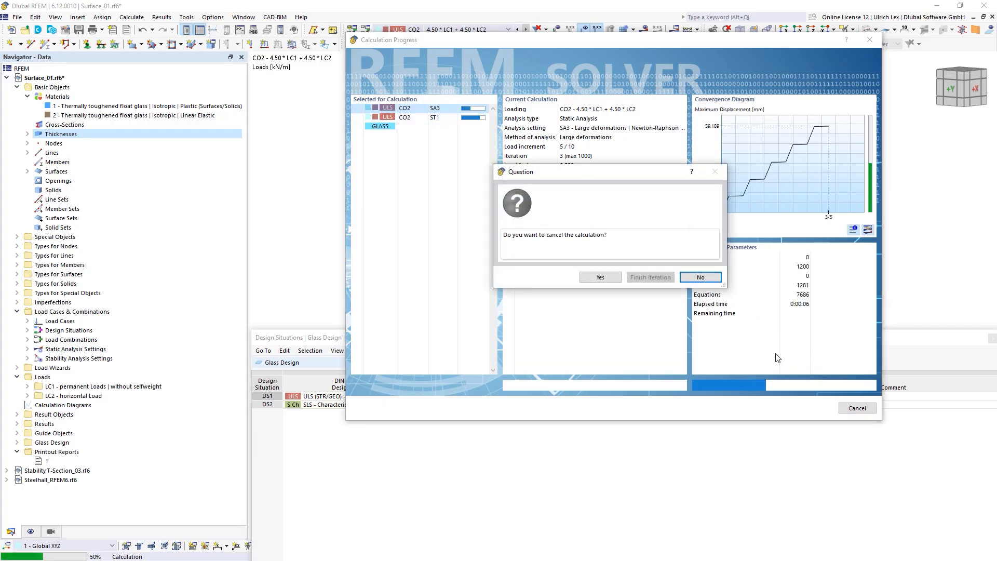
click(701, 277)
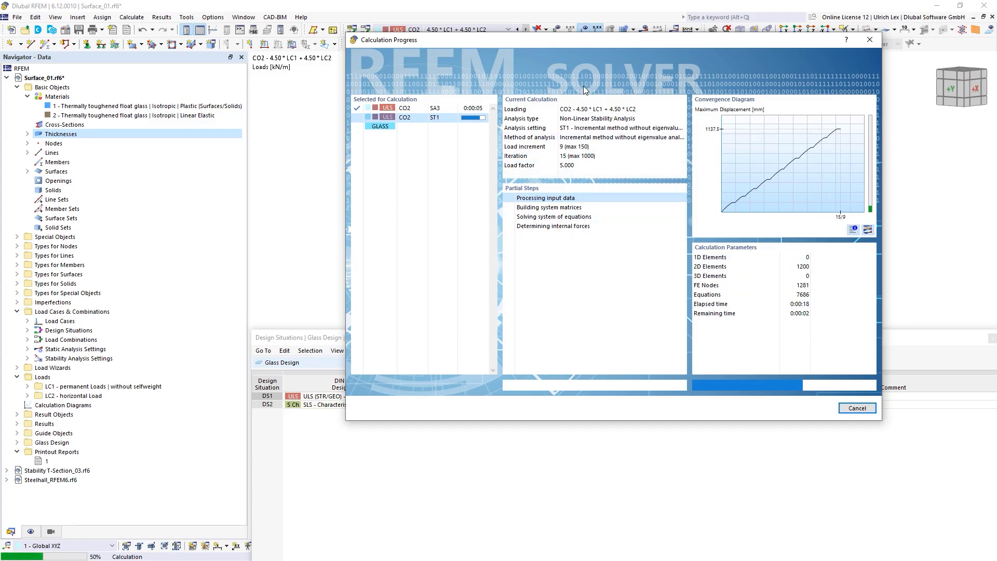
drag(611, 42, 622, 35)
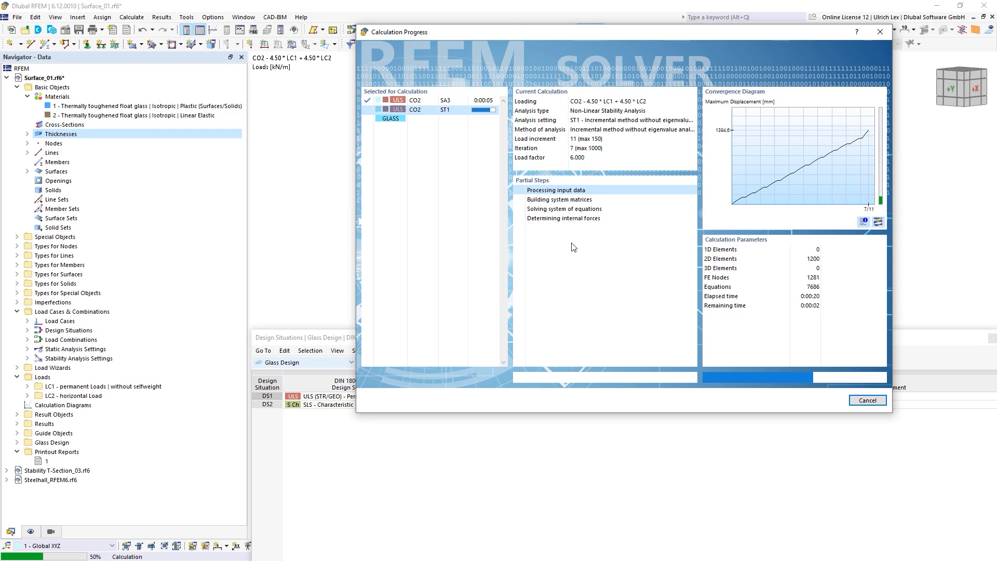
key(Escape)
click(617, 269)
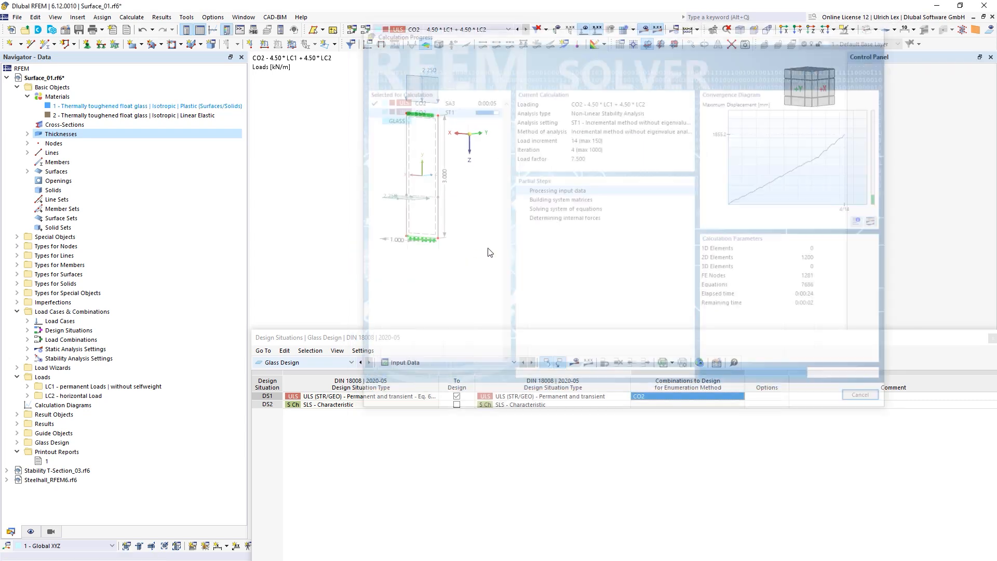
click(582, 337)
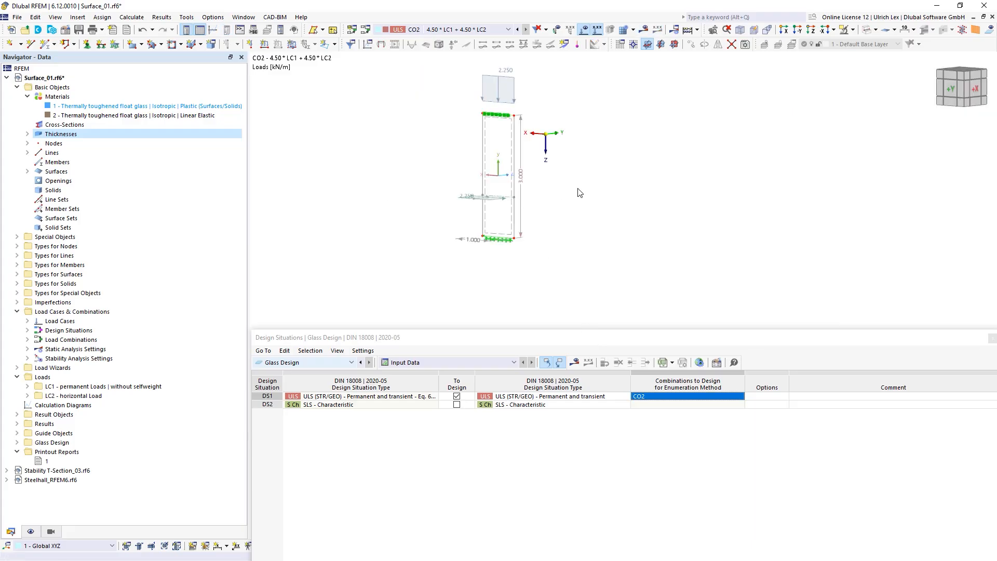
click(366, 29)
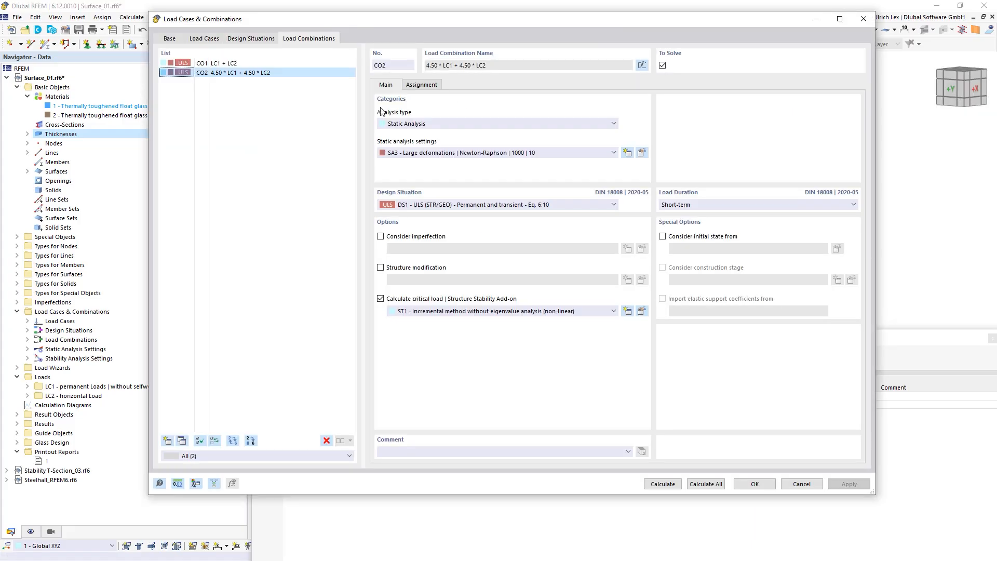
Step: Turn off critical load calculation for CO2 and apply the change
click(380, 299)
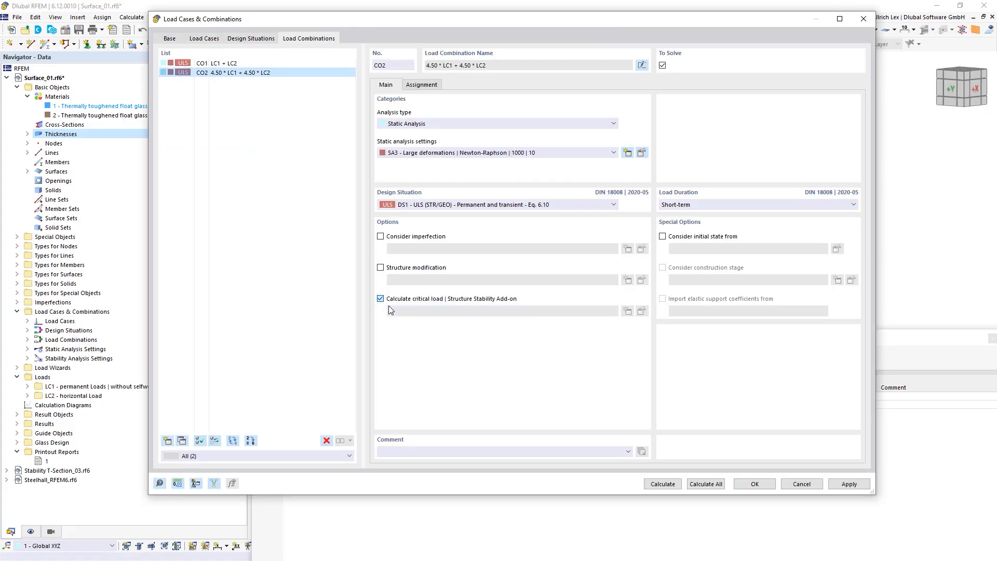
click(760, 485)
click(555, 365)
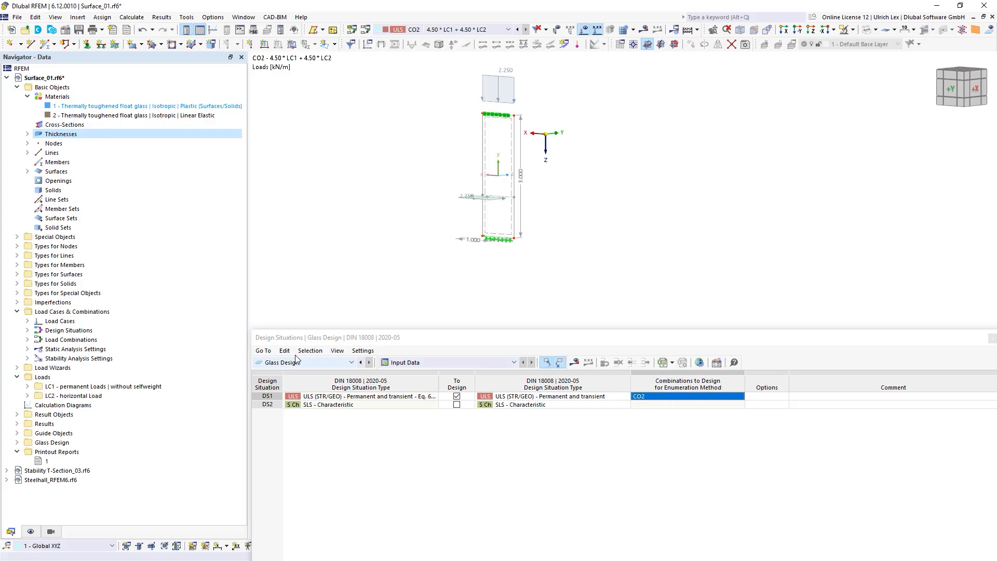
Step: Rerun the calculation and rotate the model to see the glass pane edge-on
click(575, 362)
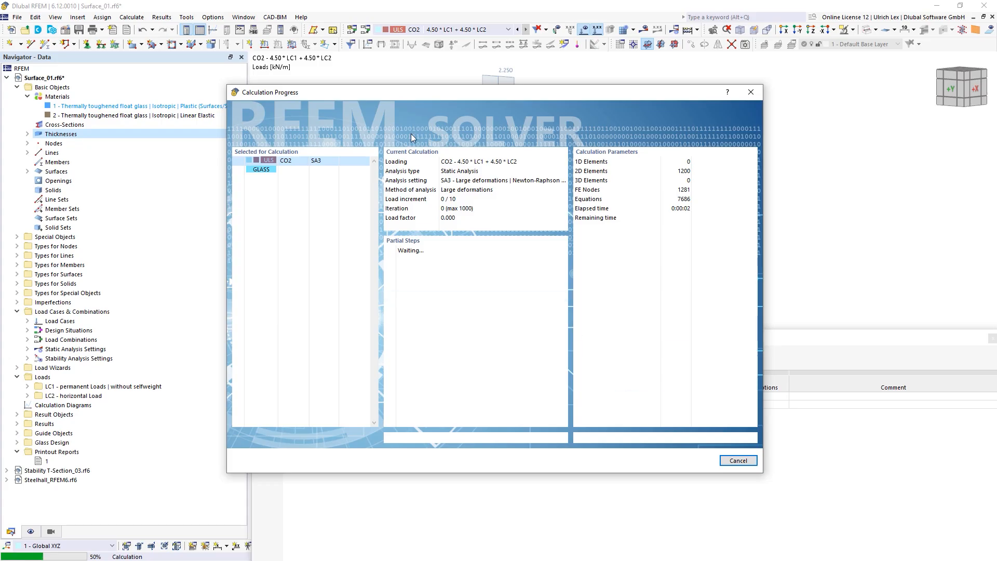
drag(445, 98, 449, 71)
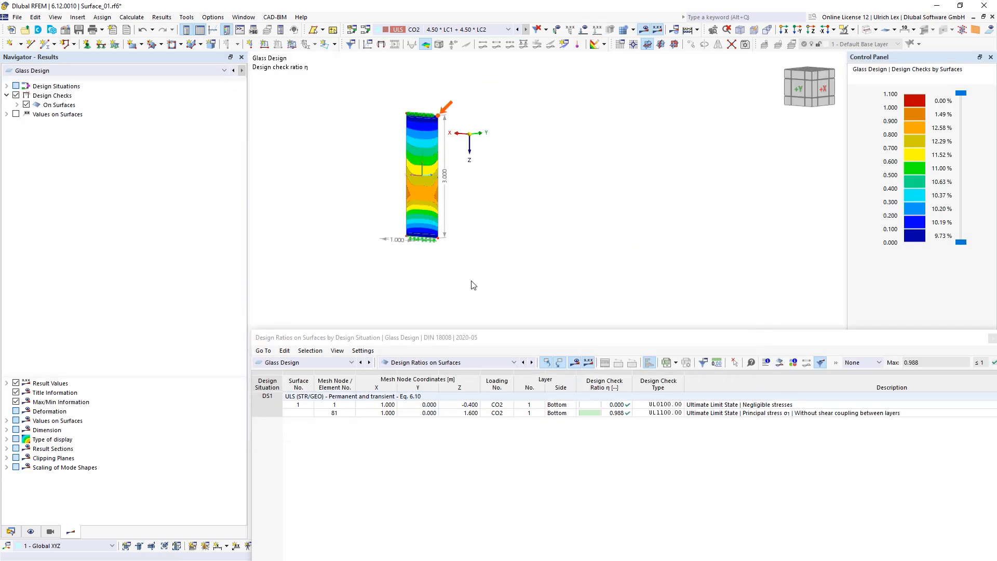
scroll(345, 138, up, 2)
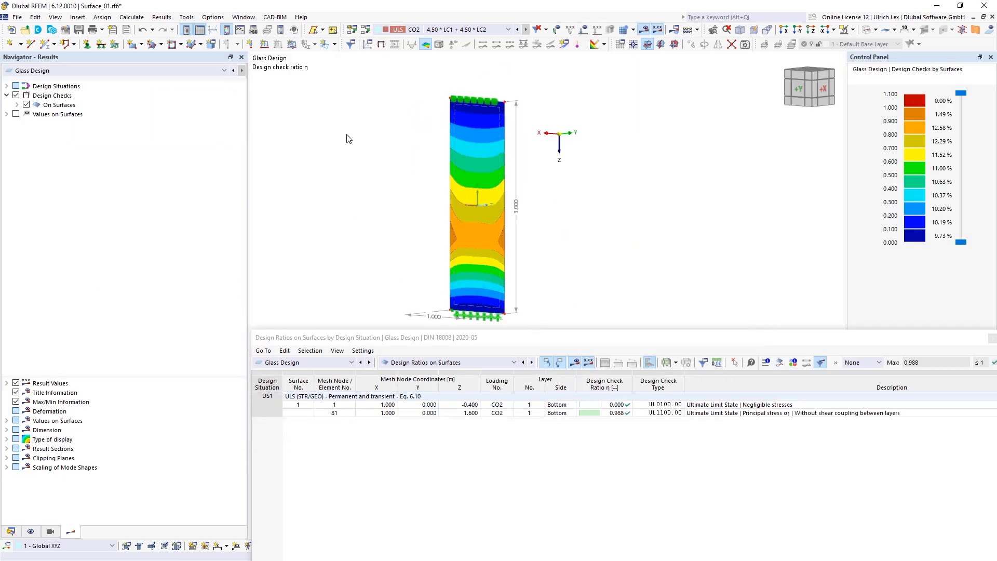
drag(583, 332, 583, 353)
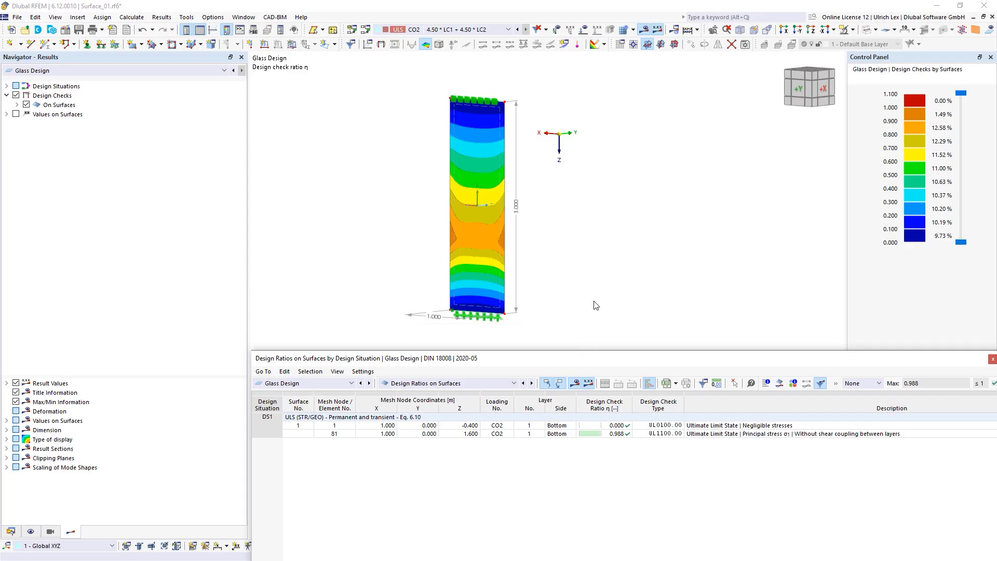
ctrl+middle_drag(658, 294, 625, 297)
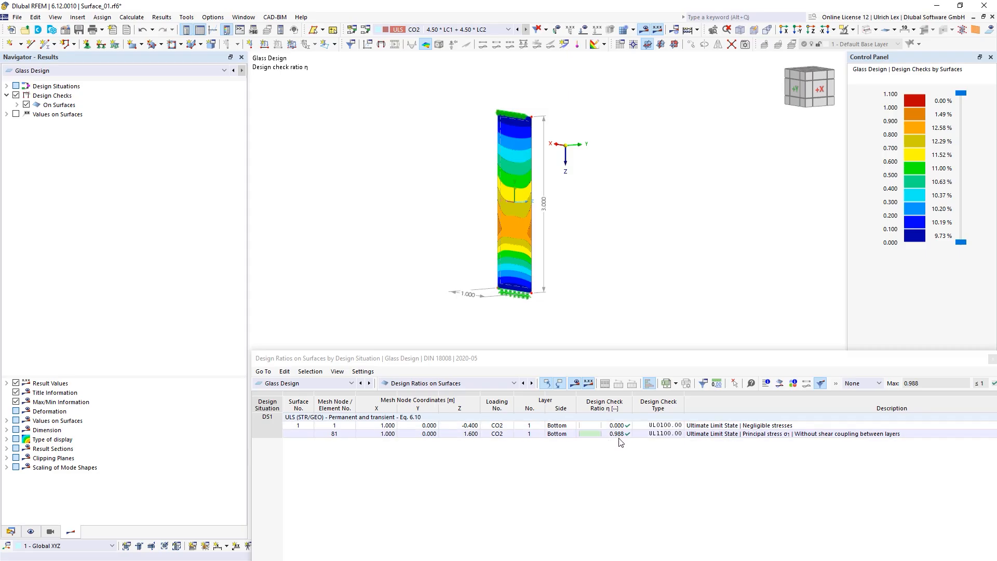
Step: Review the CO2 glass design ratio results, peaking at 0.988
click(617, 460)
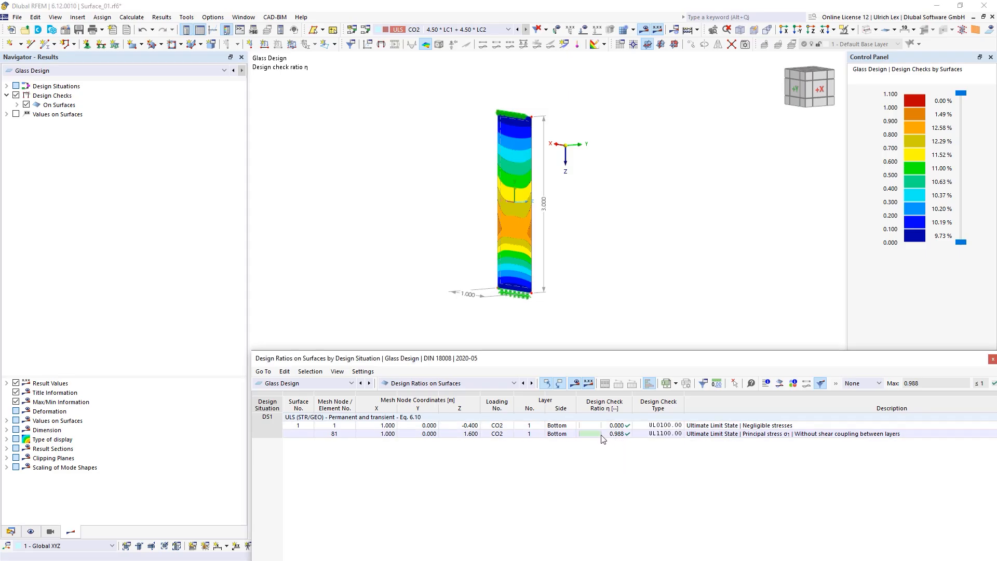
click(707, 177)
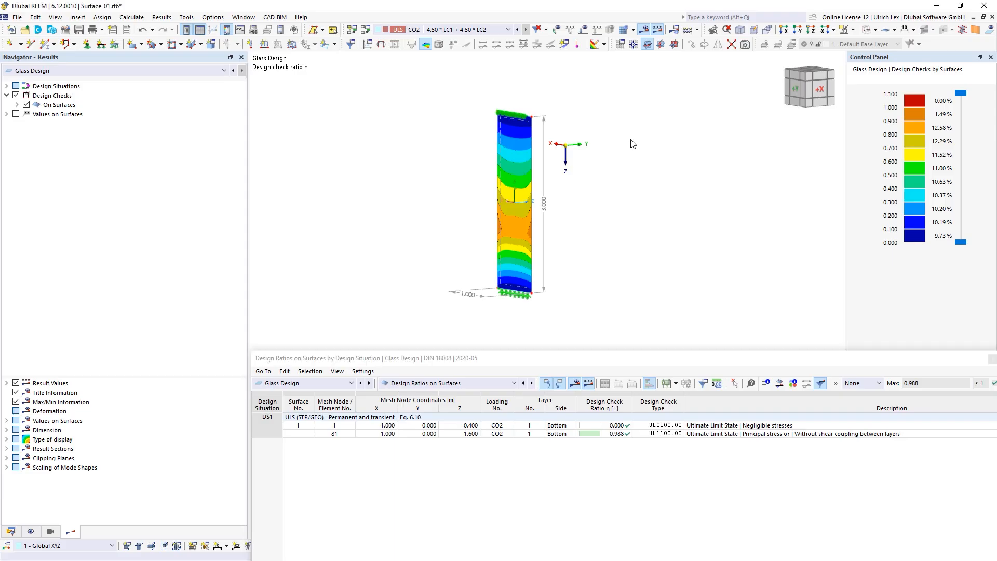
click(498, 32)
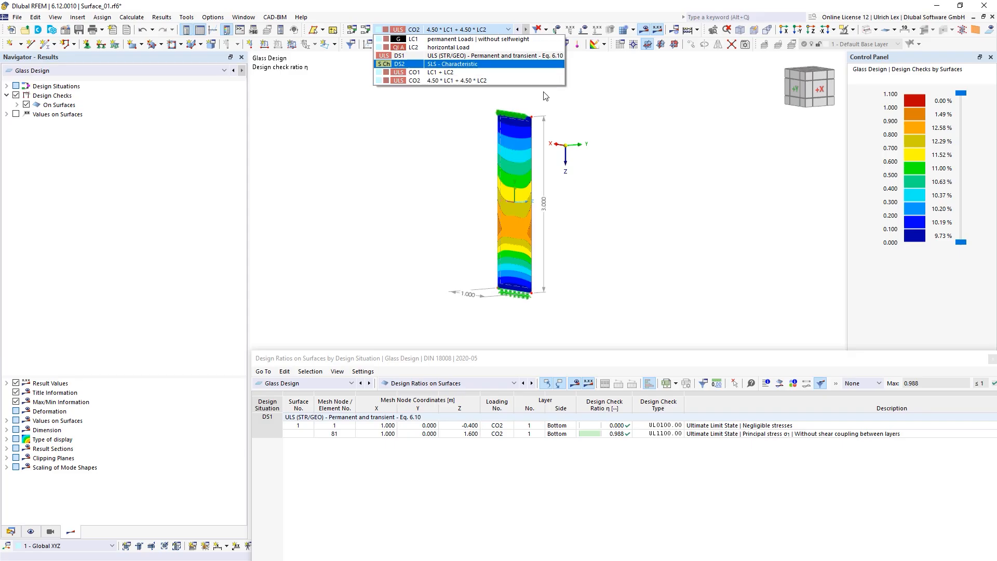
click(457, 81)
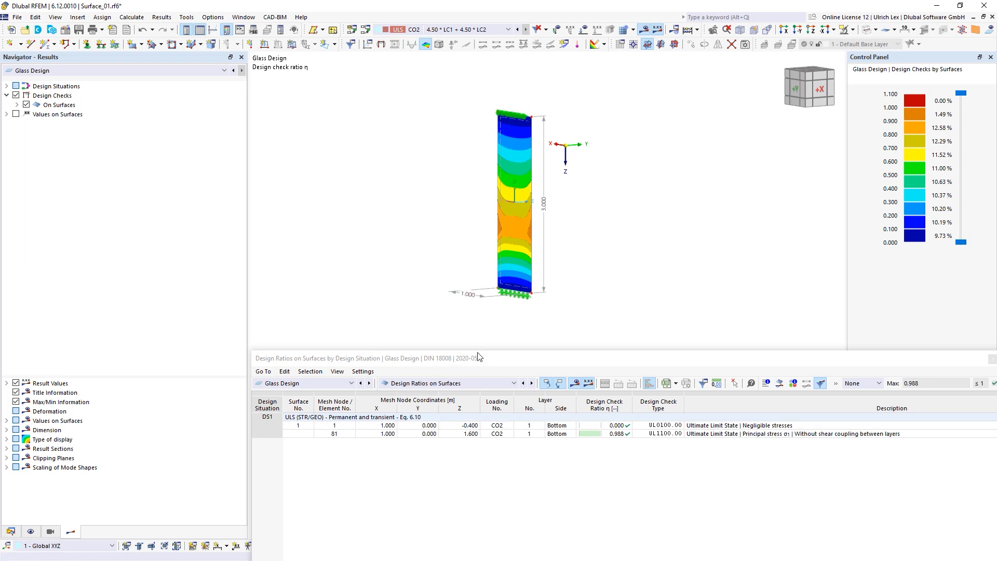
drag(496, 348, 495, 379)
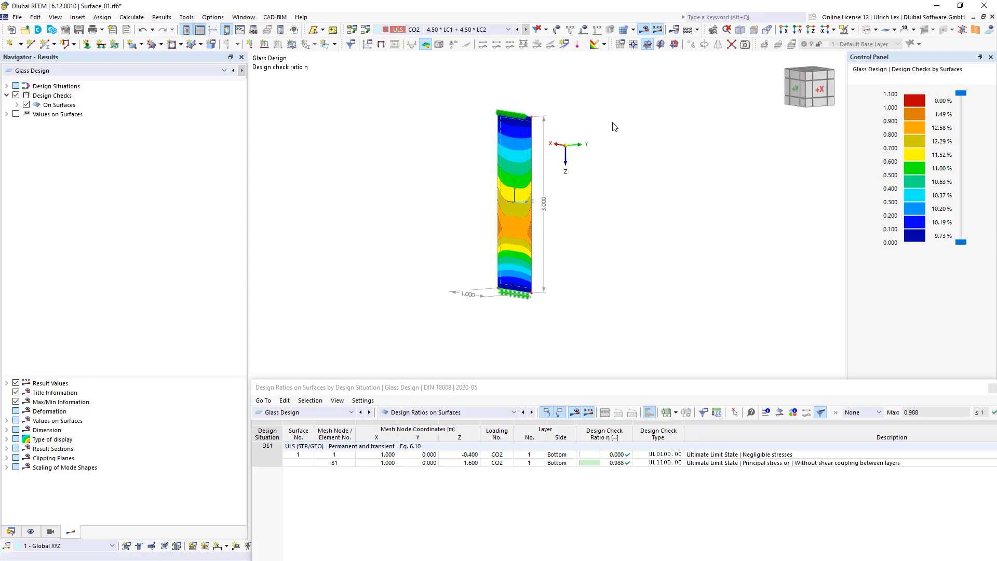
scroll(538, 101, up, 1)
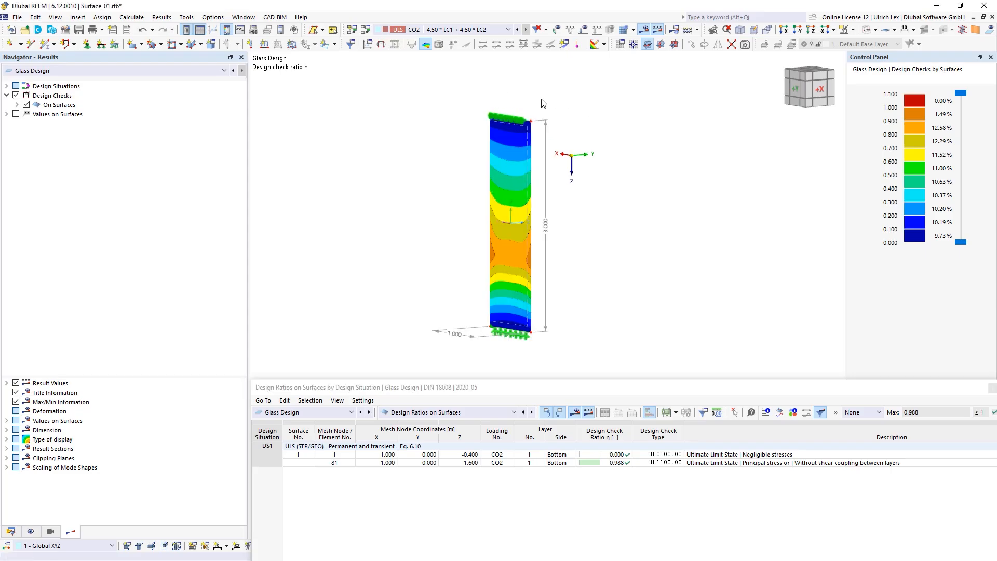
Step: Display combination CO1 with its 0.500 kN/m loads, then switch the navigator to Data
click(497, 31)
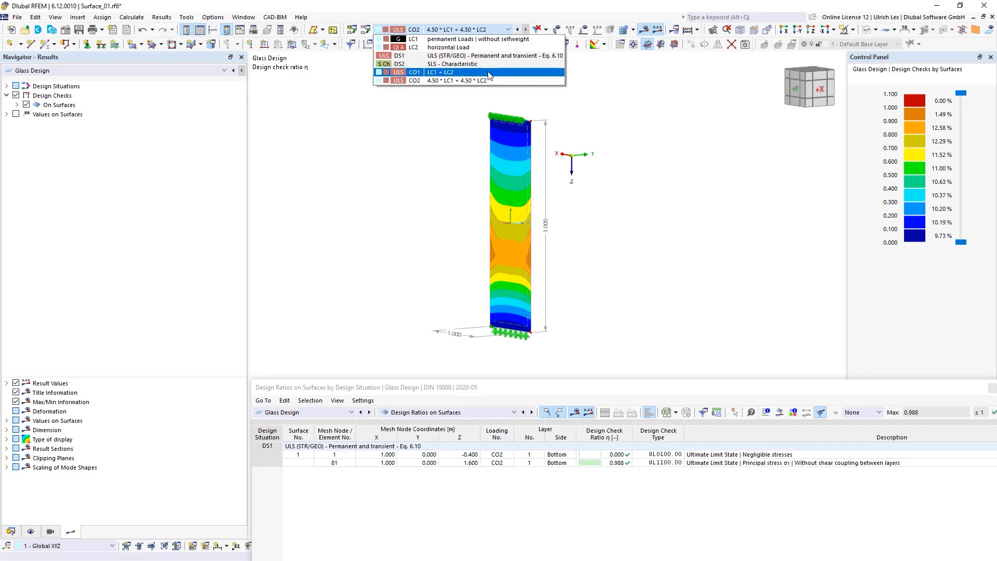
click(496, 76)
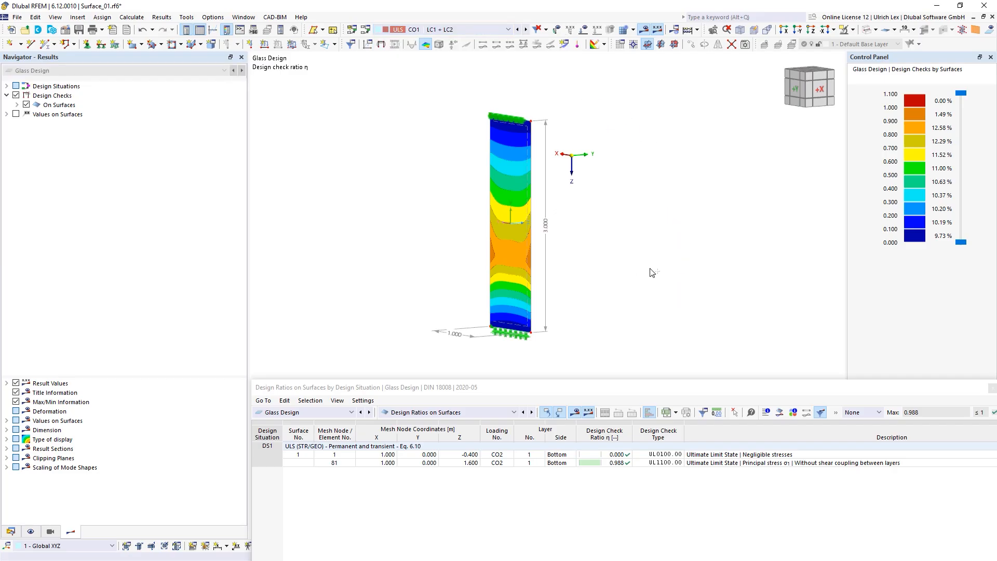
ctrl+middle_drag(650, 269, 525, 255)
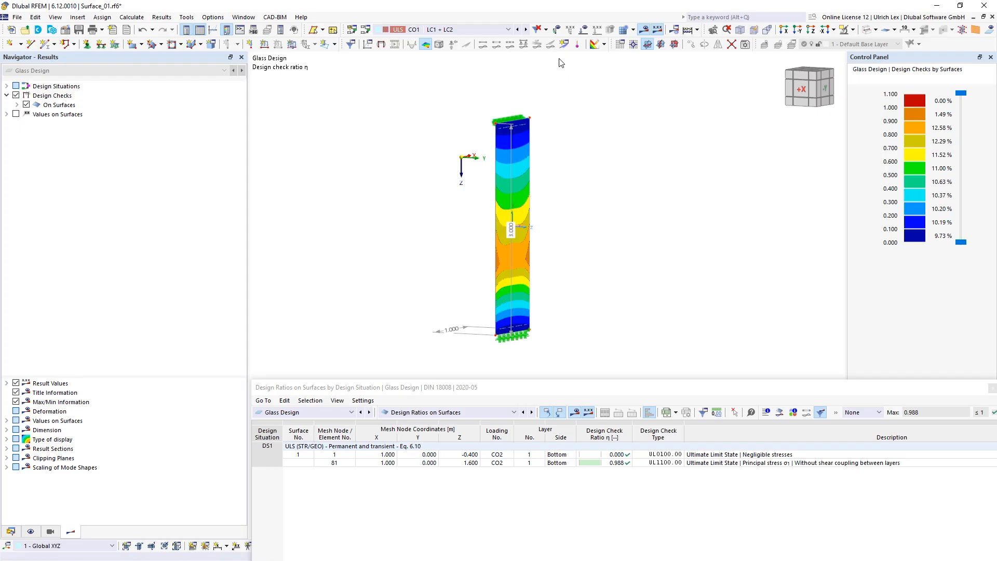
click(583, 29)
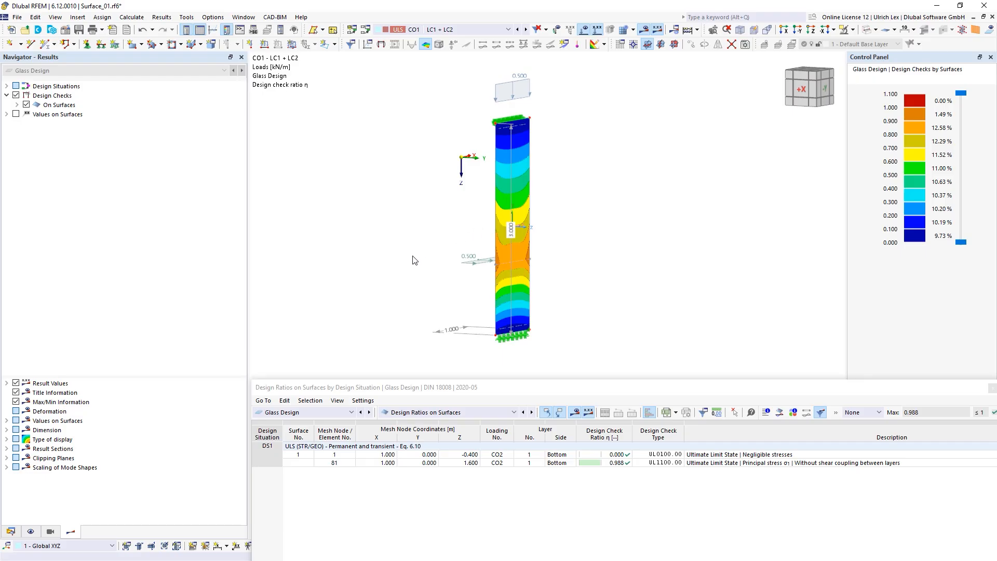
ctrl+middle_drag(414, 260, 467, 278)
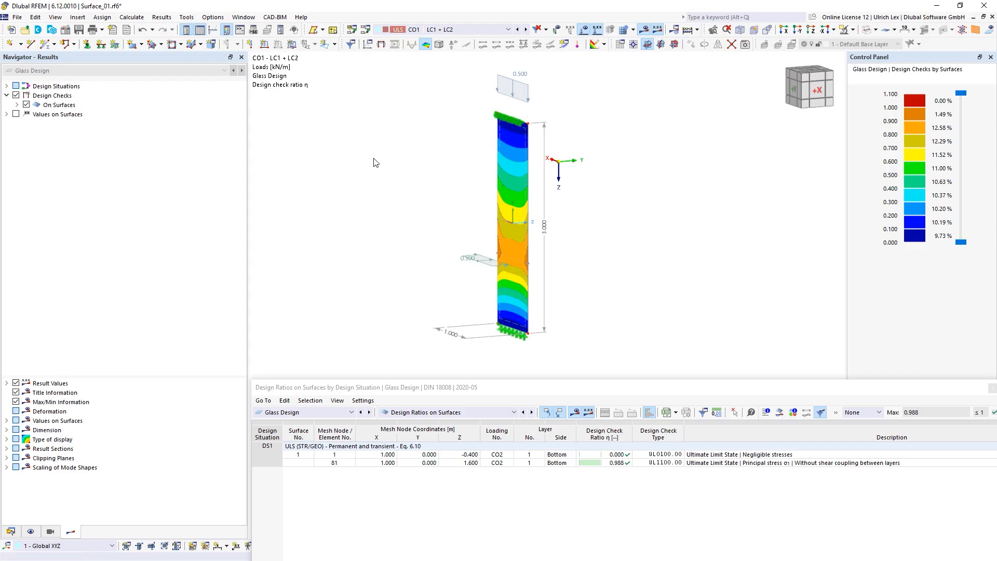
click(11, 531)
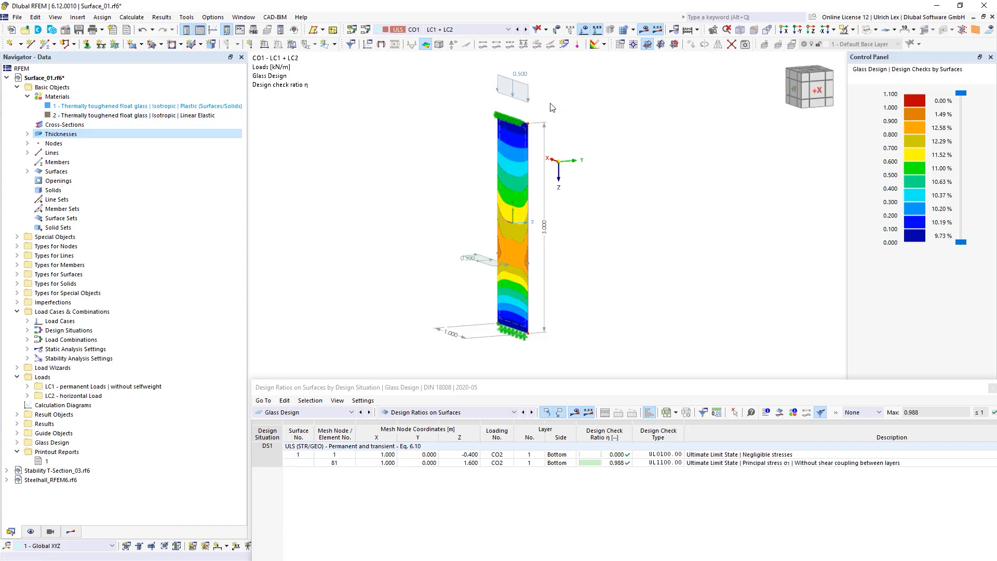
Step: Give surface 1 the 12.0 mm uniform thickness in plastic thermally toughened float glass
double_click(521, 125)
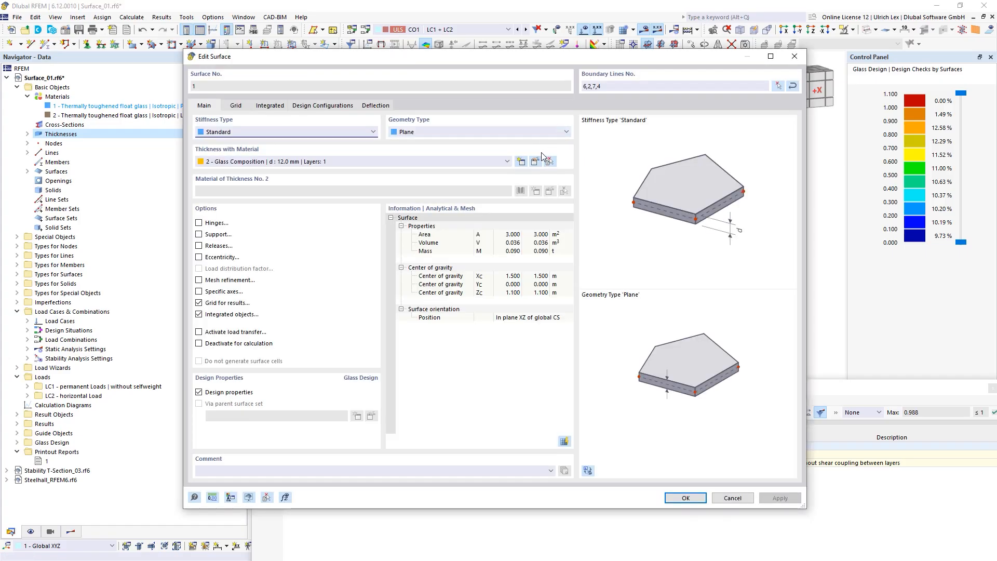
click(353, 162)
click(304, 170)
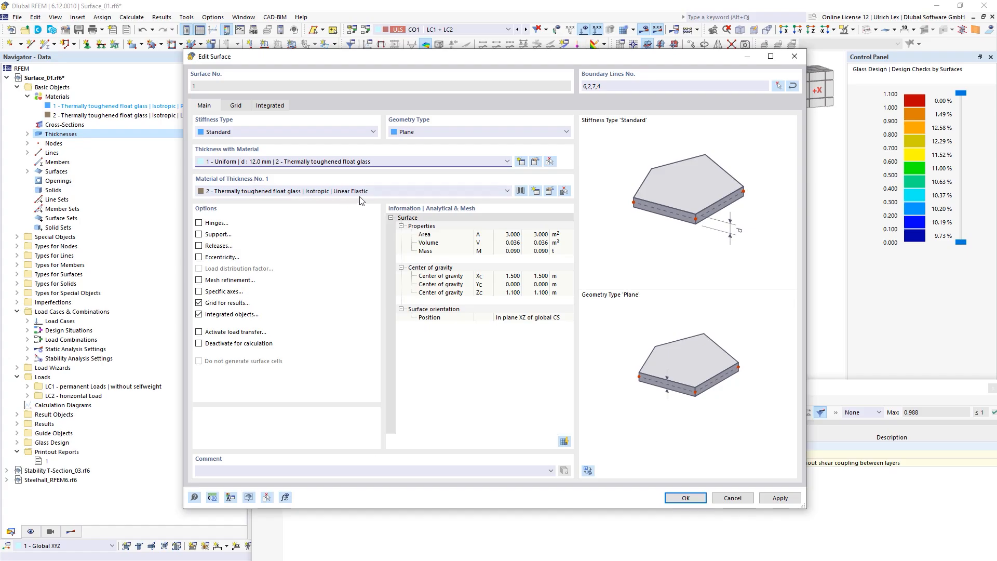
click(378, 191)
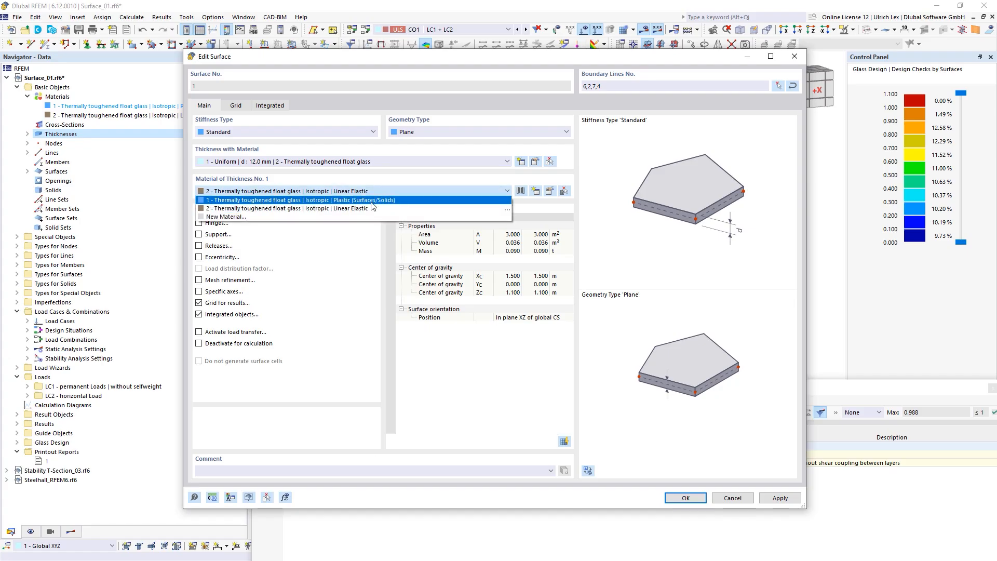
click(360, 196)
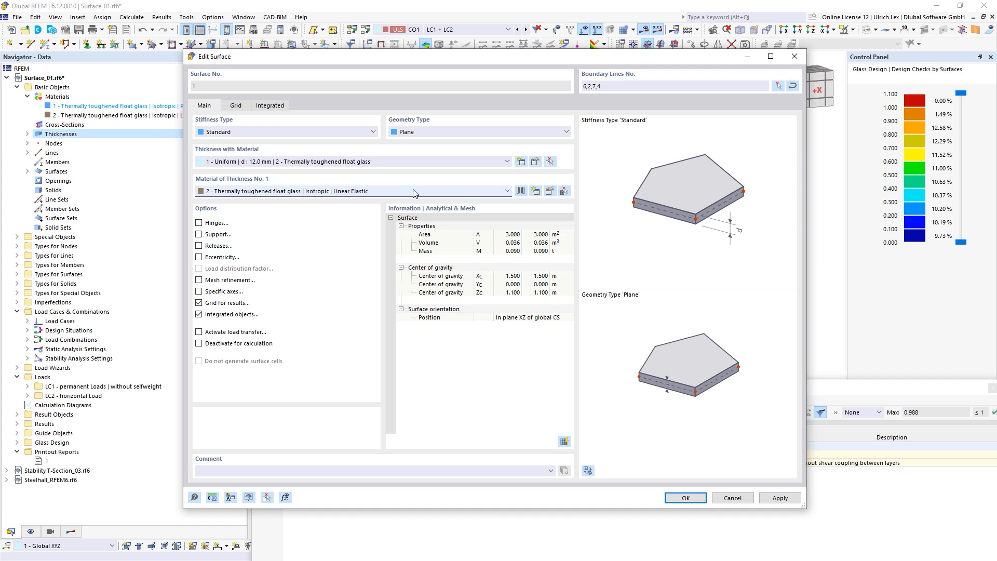
click(493, 193)
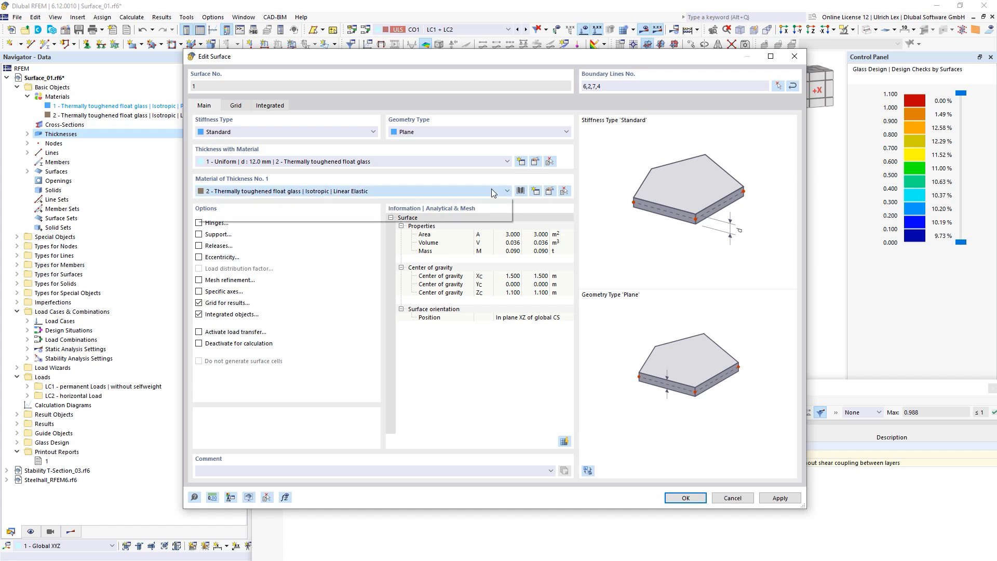
click(462, 201)
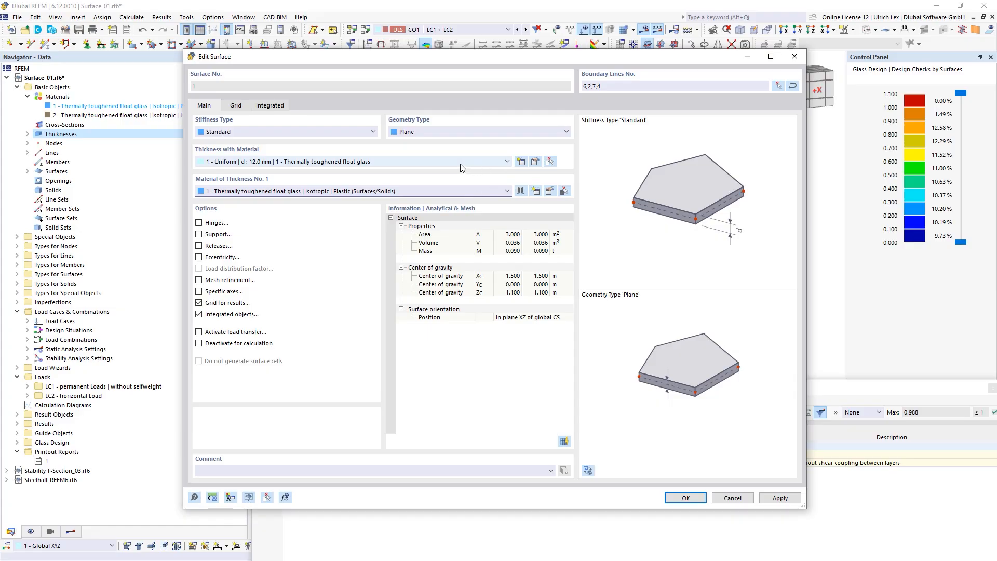
click(550, 192)
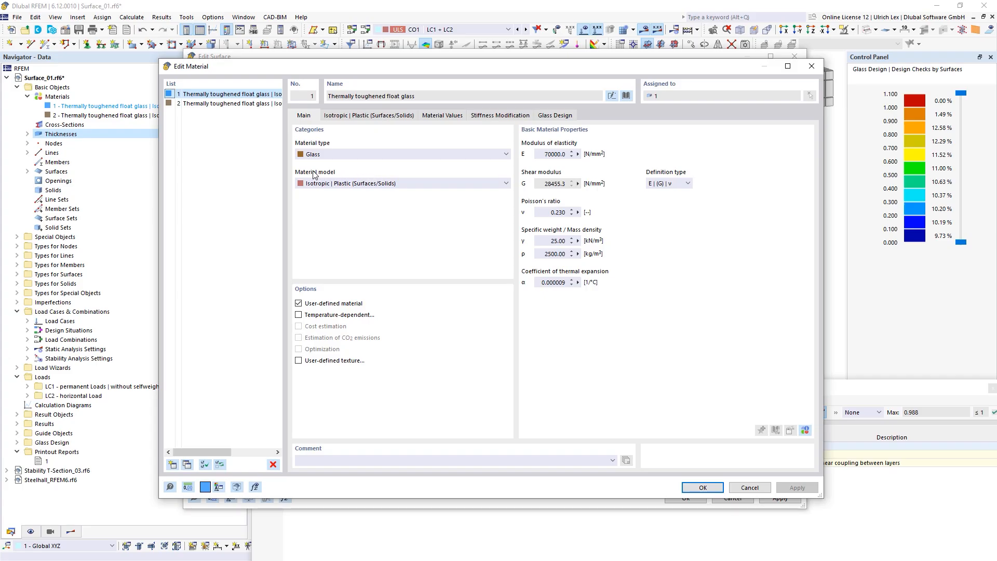
Step: Keep the plastic glass on Drucker-Prager with yield strengths 300 and 80 N/mm², then confirm
click(365, 116)
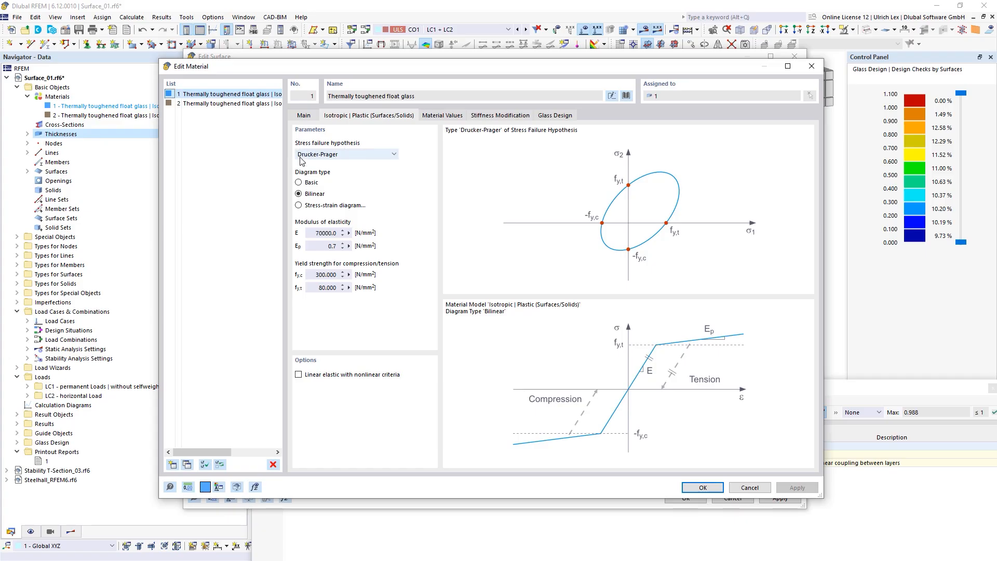
click(354, 155)
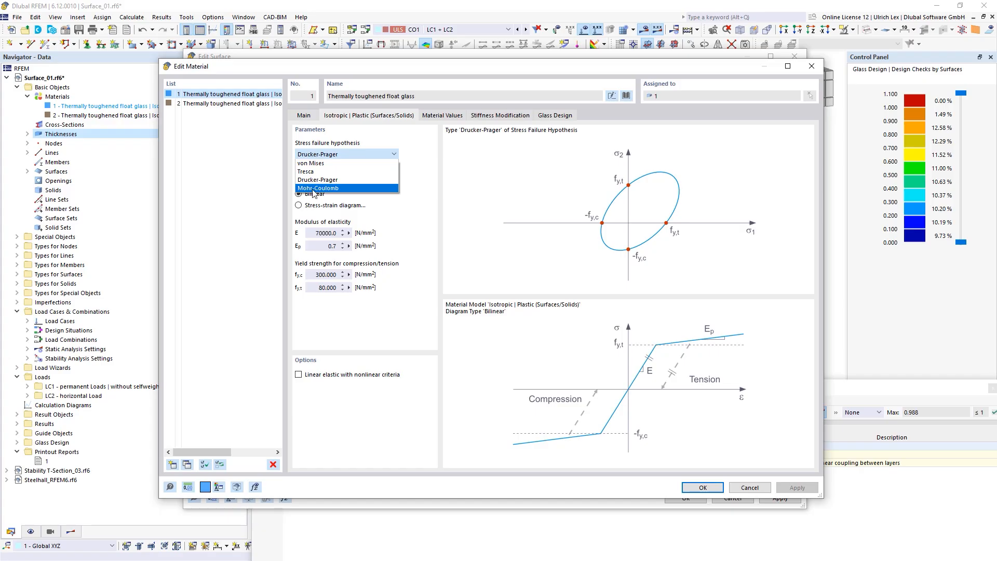
click(313, 180)
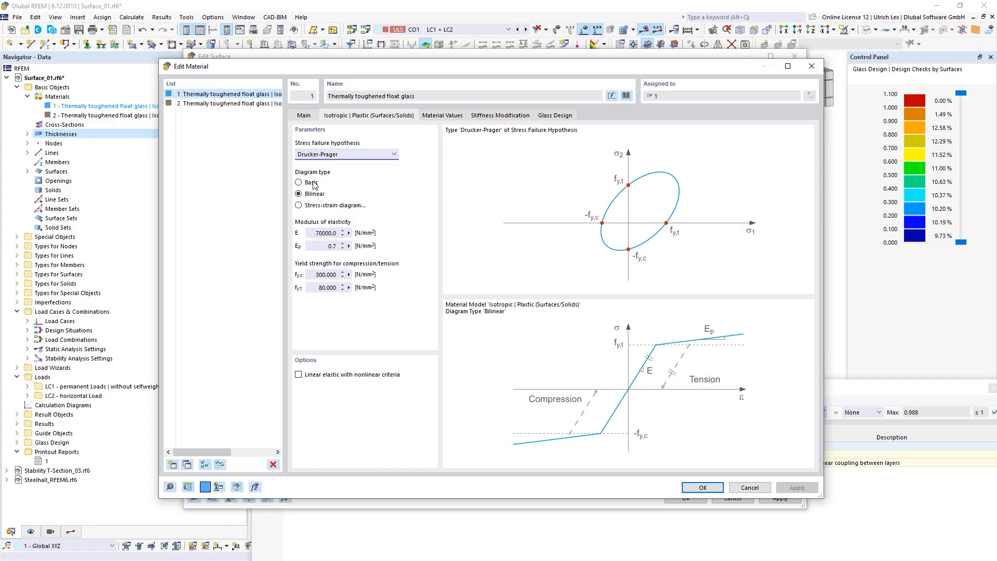
click(314, 274)
click(340, 290)
click(699, 486)
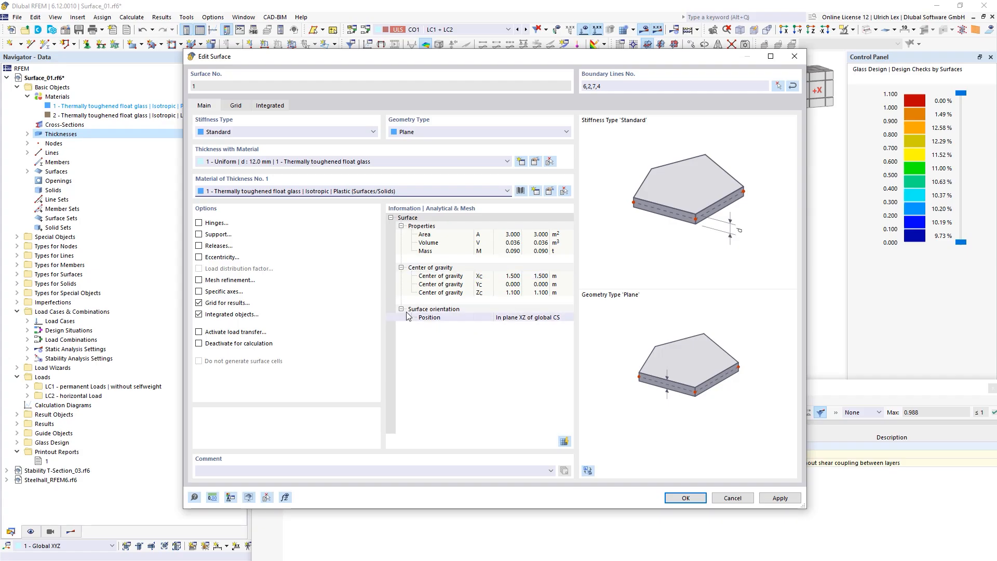
Step: Confirm the surface changes, accepting deletion of the existing results and mesh
click(695, 498)
click(538, 343)
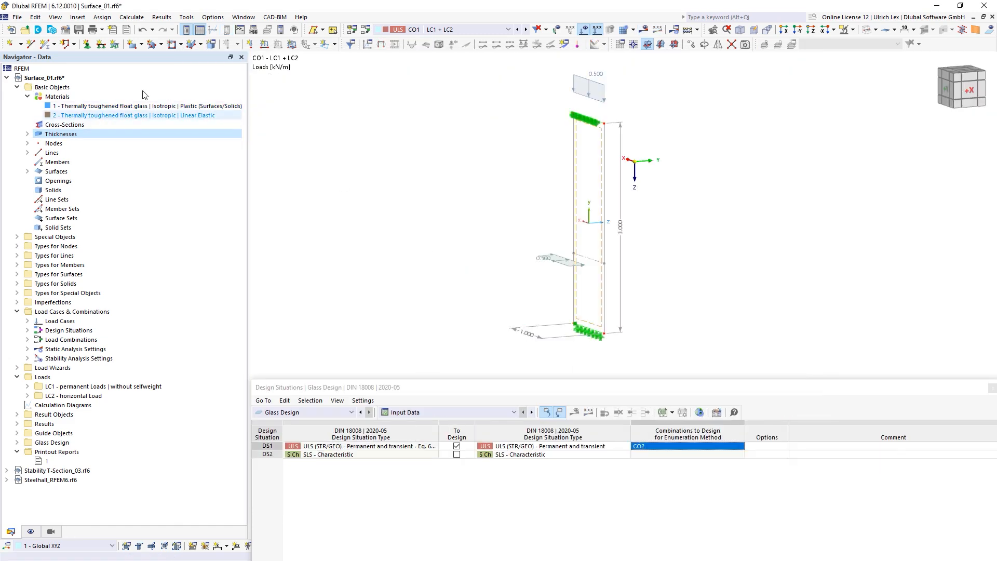
click(366, 30)
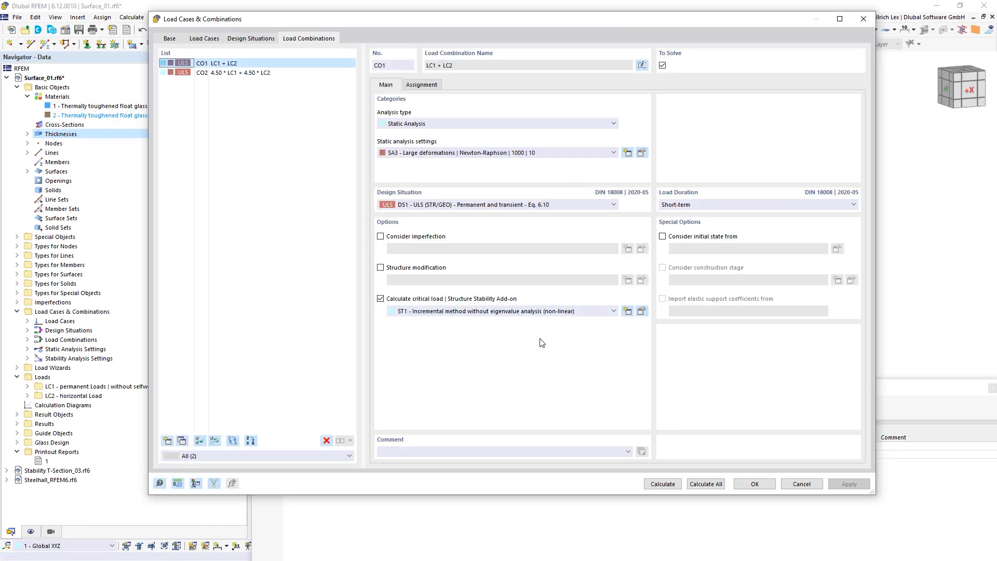
click(642, 311)
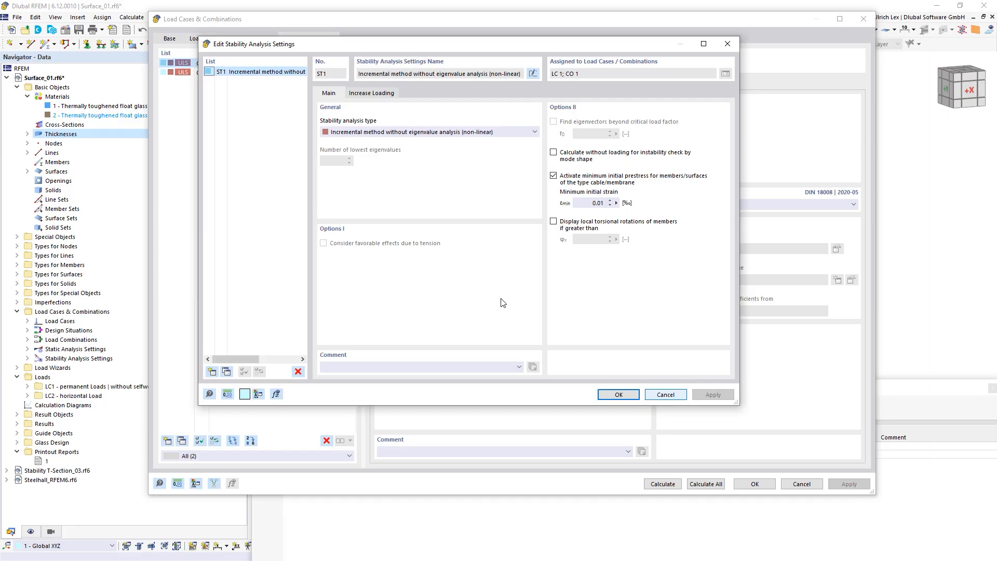
Step: On ST1's Increase Loading tab, set the load factor increment Δk to 0.250
drag(462, 45, 535, 91)
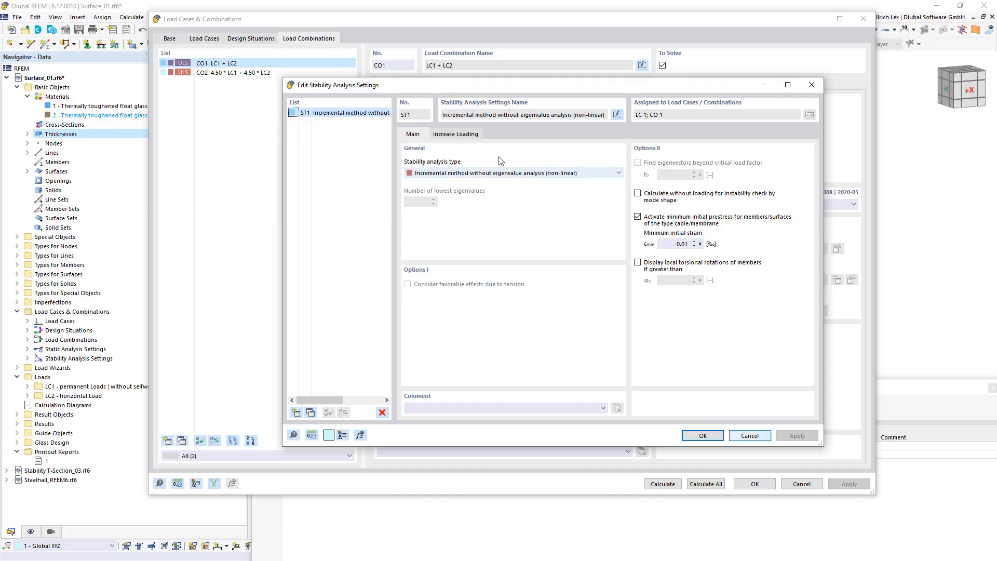
drag(565, 95, 561, 210)
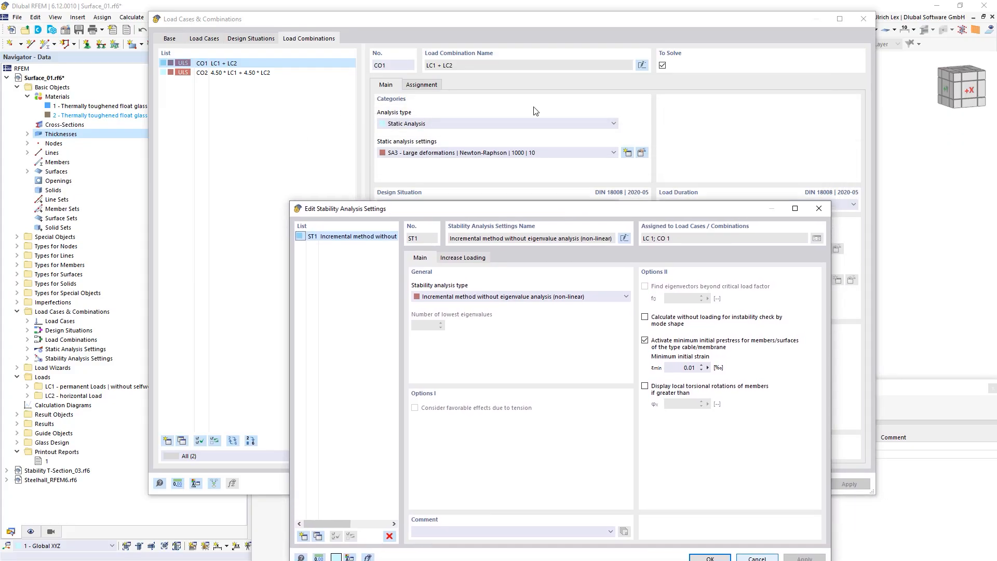
drag(379, 208, 344, 94)
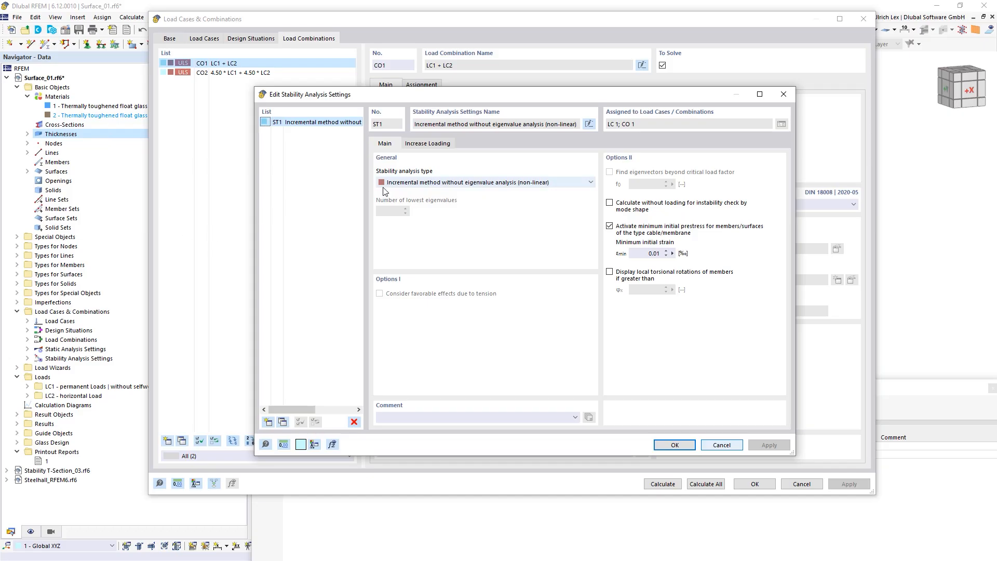
click(418, 145)
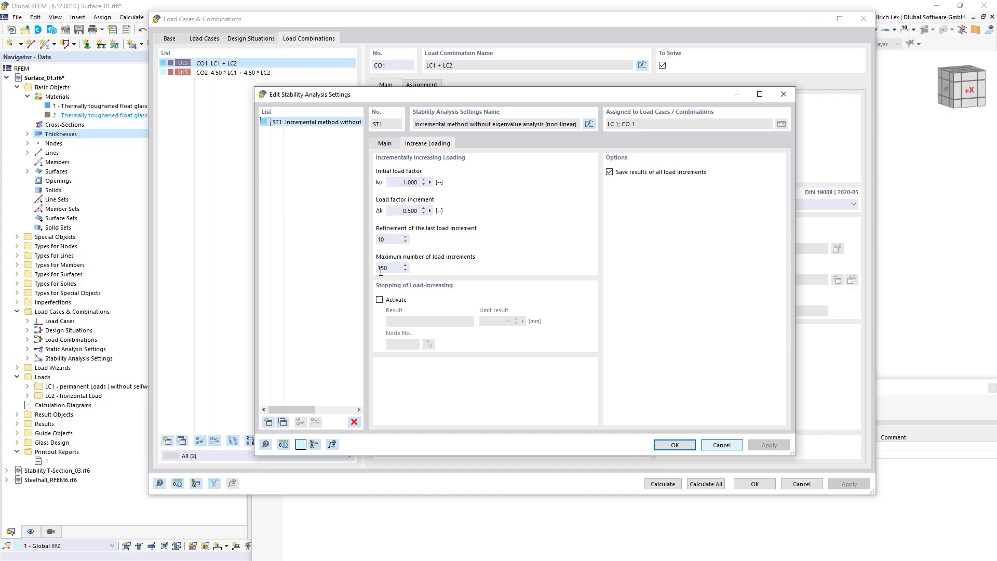
click(407, 211)
text(2)
click(663, 444)
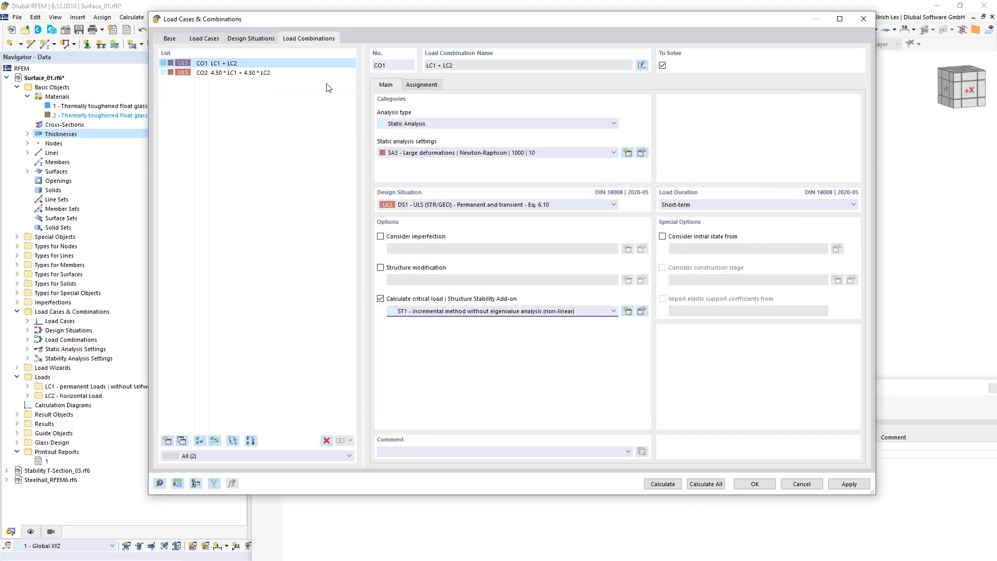
Step: Under Special Options, tick 'Consider initial state from' and choose LC2 - horizontal Load
drag(438, 22, 445, 290)
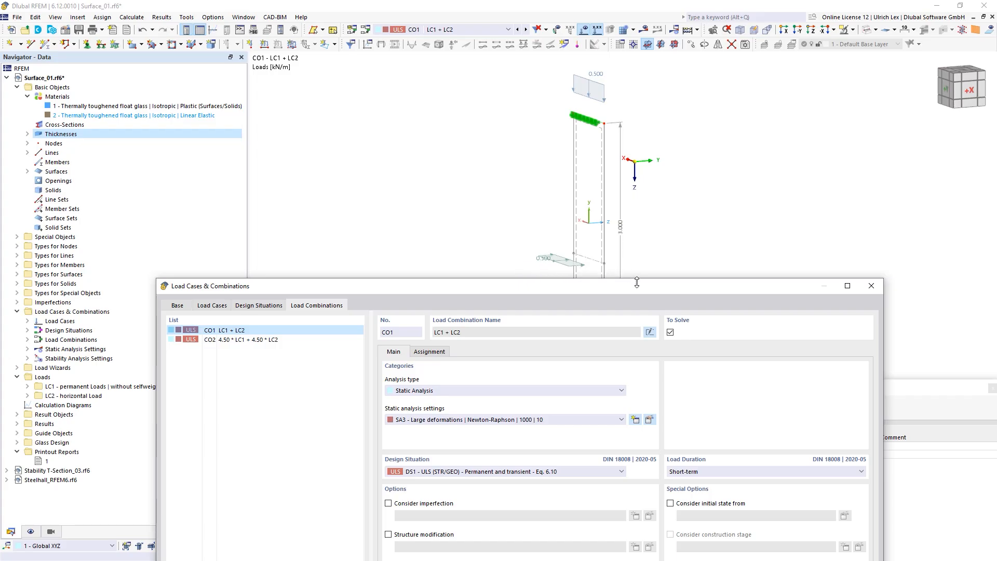
drag(638, 287, 648, 339)
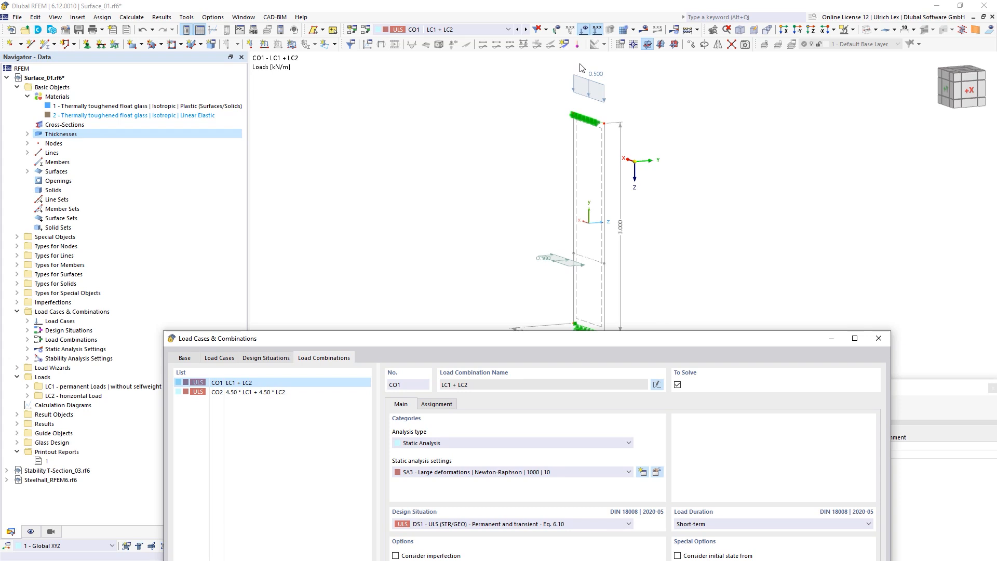
drag(649, 338, 572, 55)
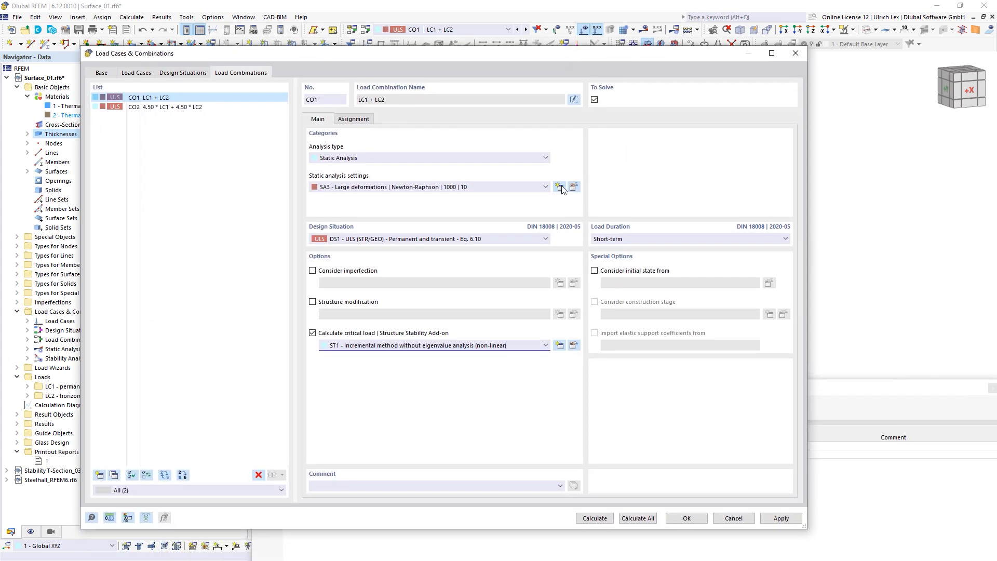
click(594, 271)
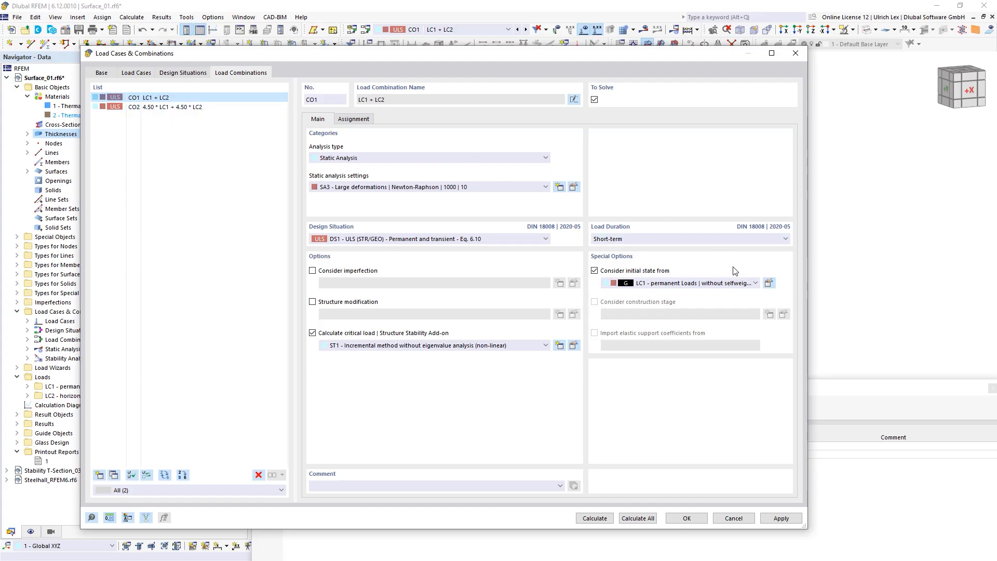
click(750, 283)
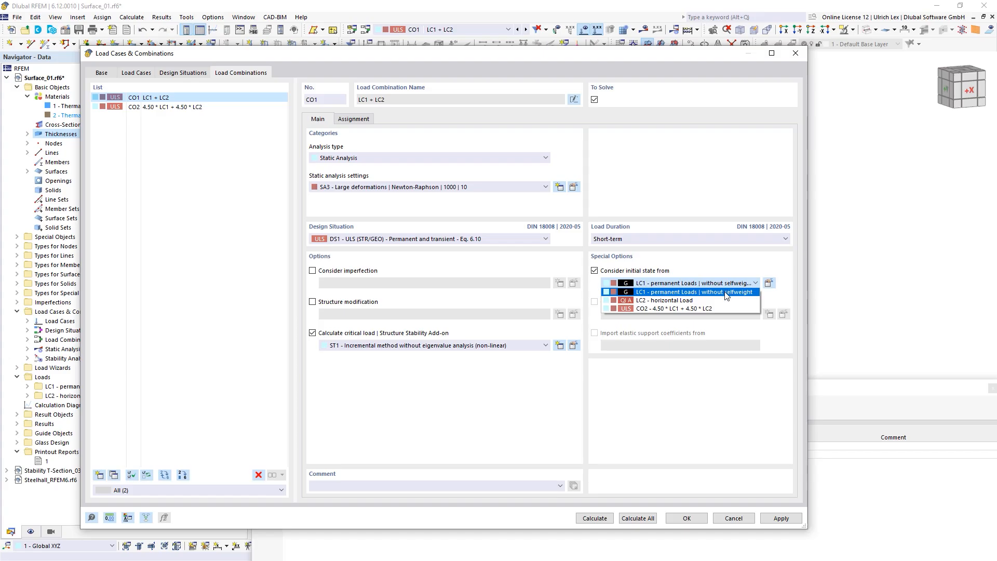
click(705, 301)
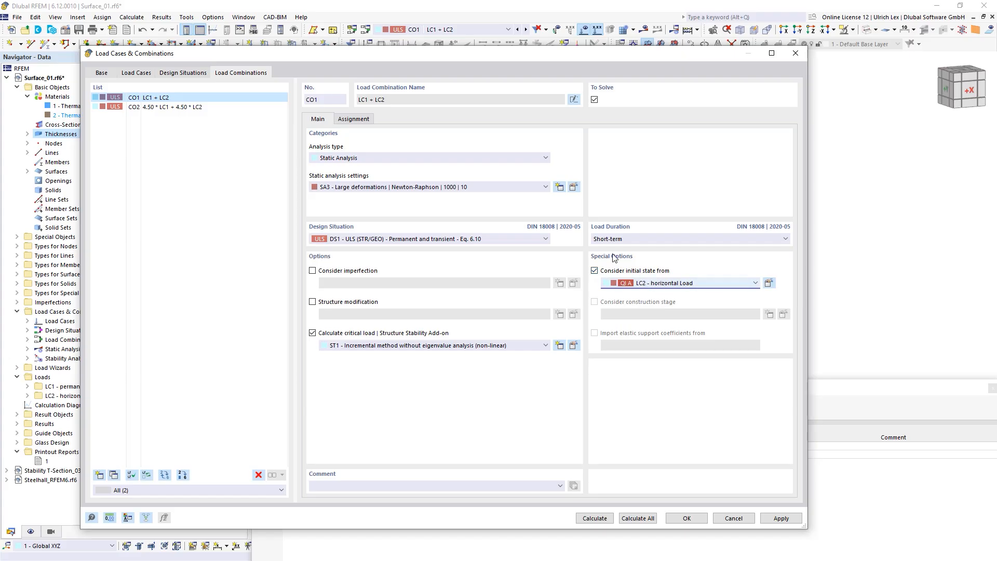
click(367, 121)
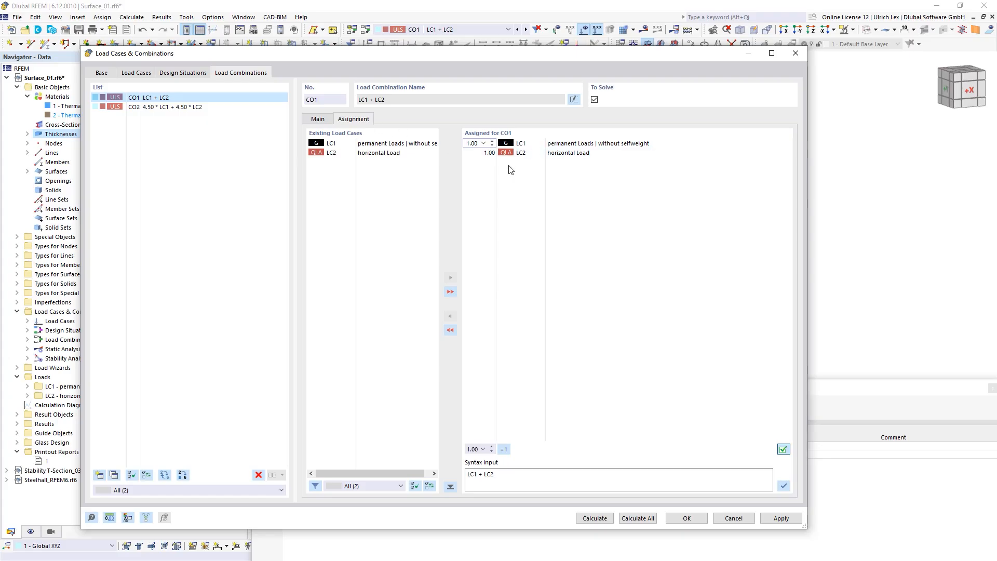
click(514, 152)
click(489, 152)
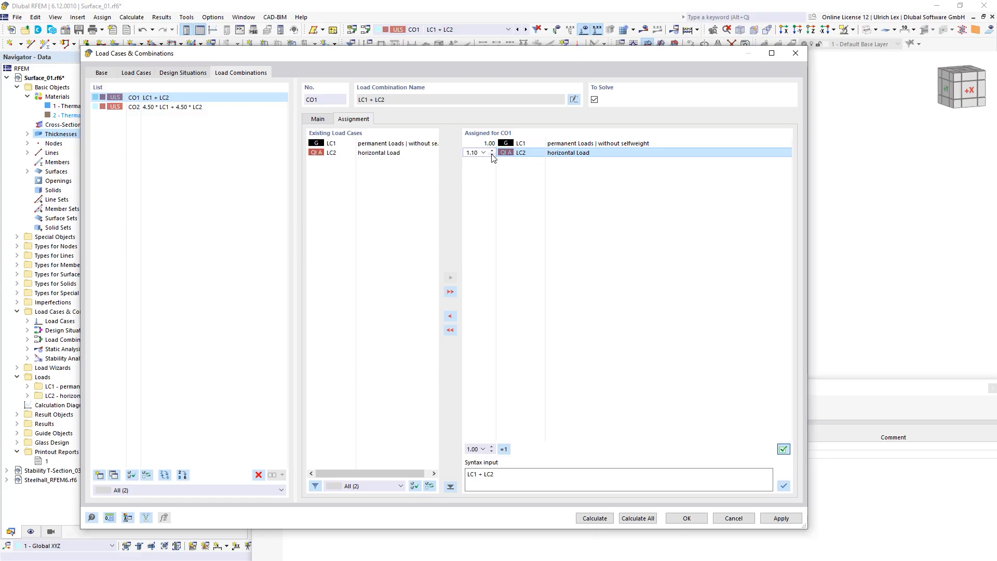
click(492, 155)
click(325, 119)
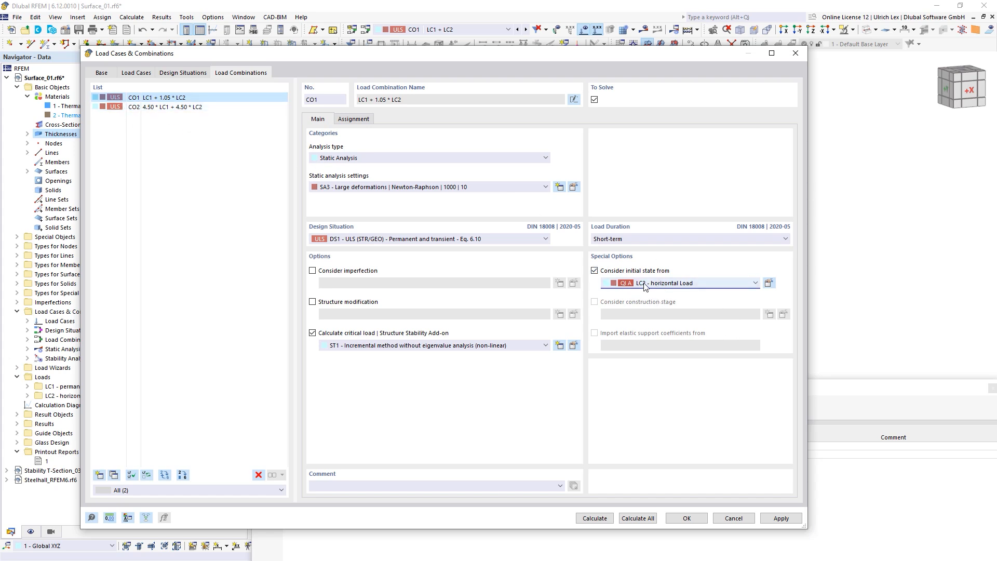
click(351, 120)
click(480, 153)
click(492, 153)
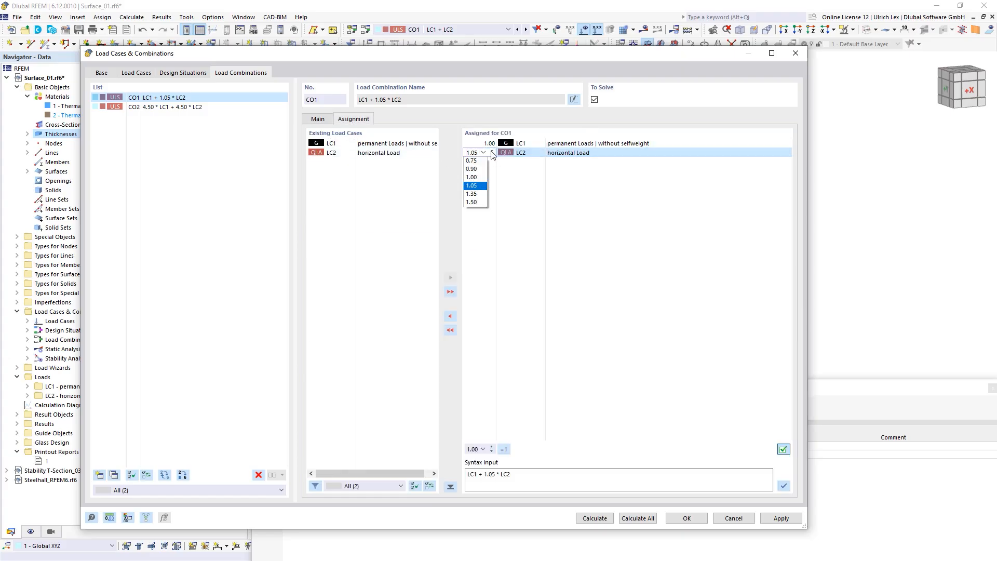
click(477, 177)
click(327, 121)
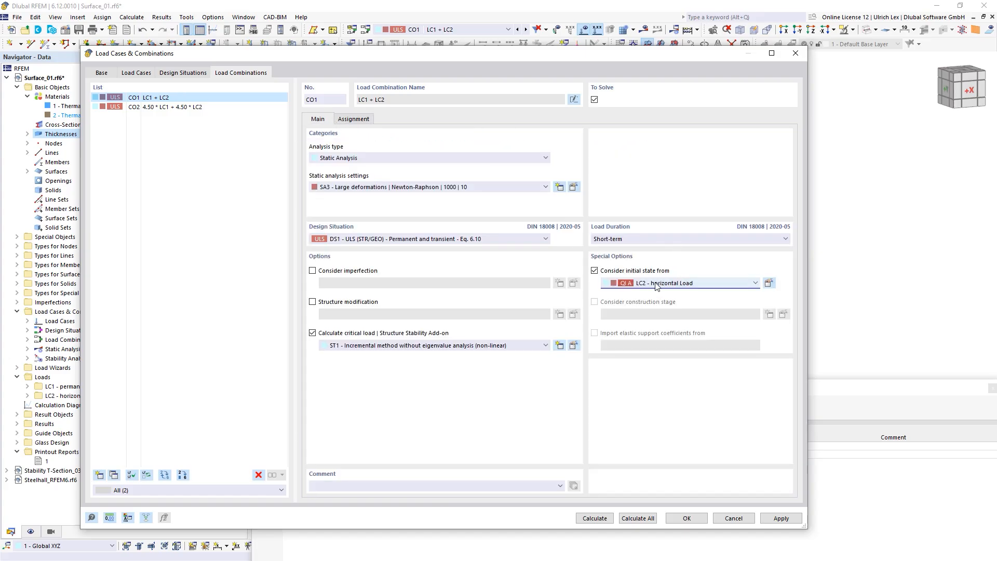
Step: Calculate the glass pane model and wait for the calculation progress to finish
click(607, 520)
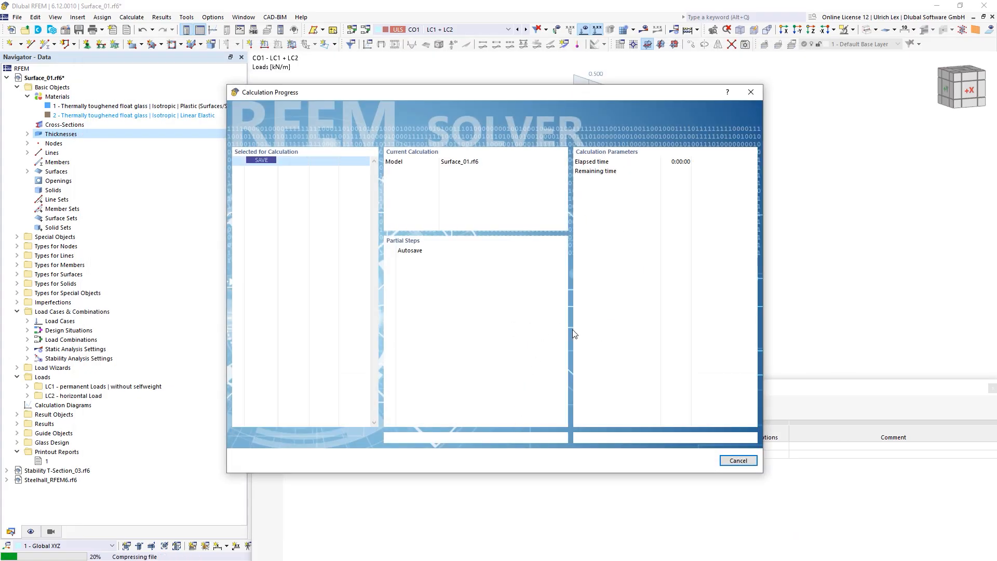
drag(446, 91, 561, 86)
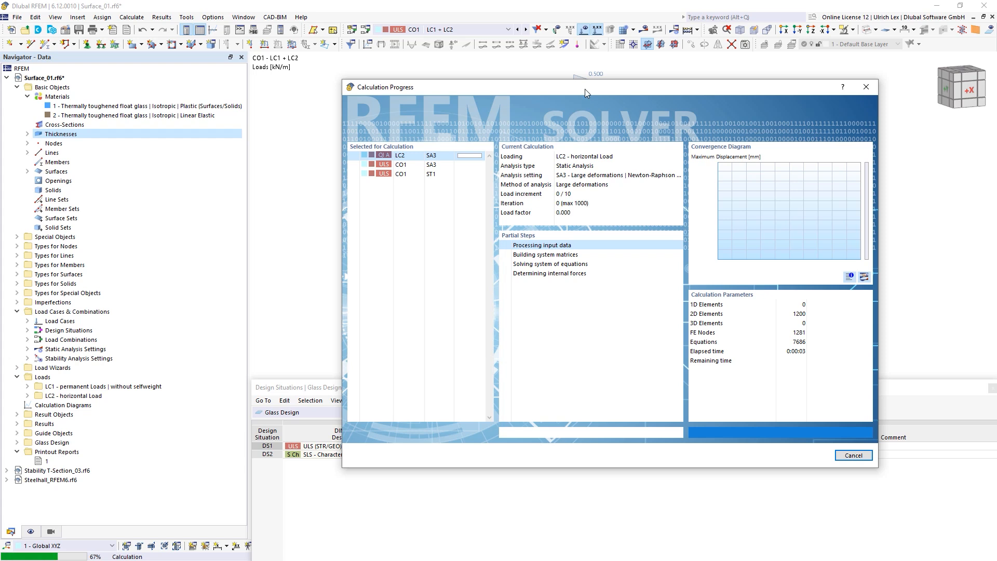
drag(584, 88, 550, 82)
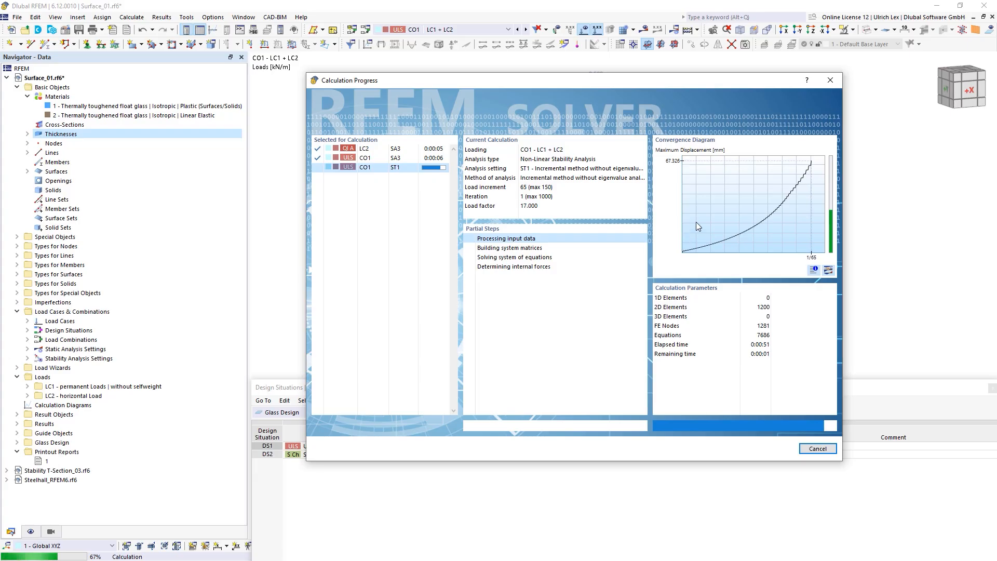
drag(660, 80, 609, 73)
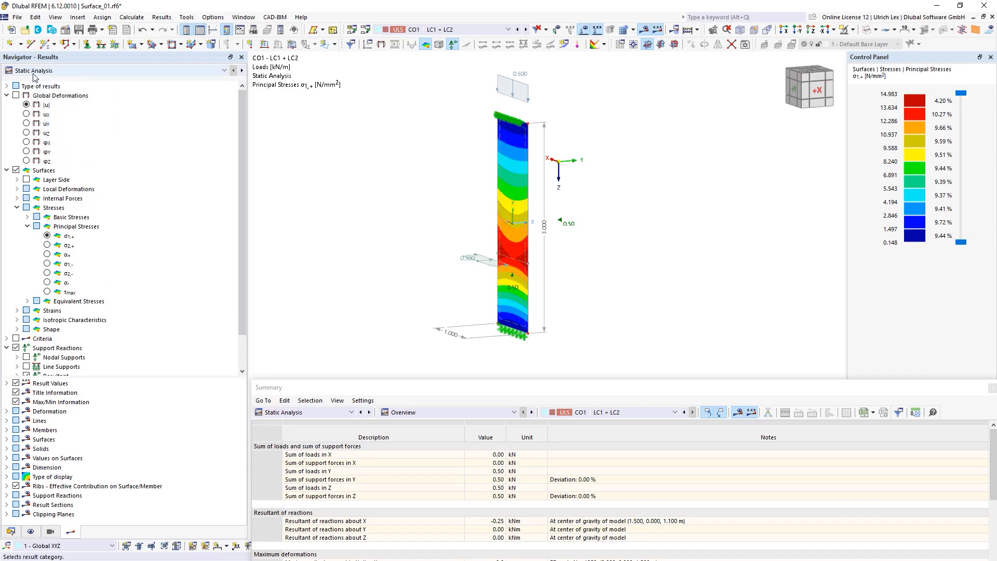
Step: Show Non-Linear Stability Analysis results at the last load increment 78 (factor 20.250)
click(97, 76)
click(109, 81)
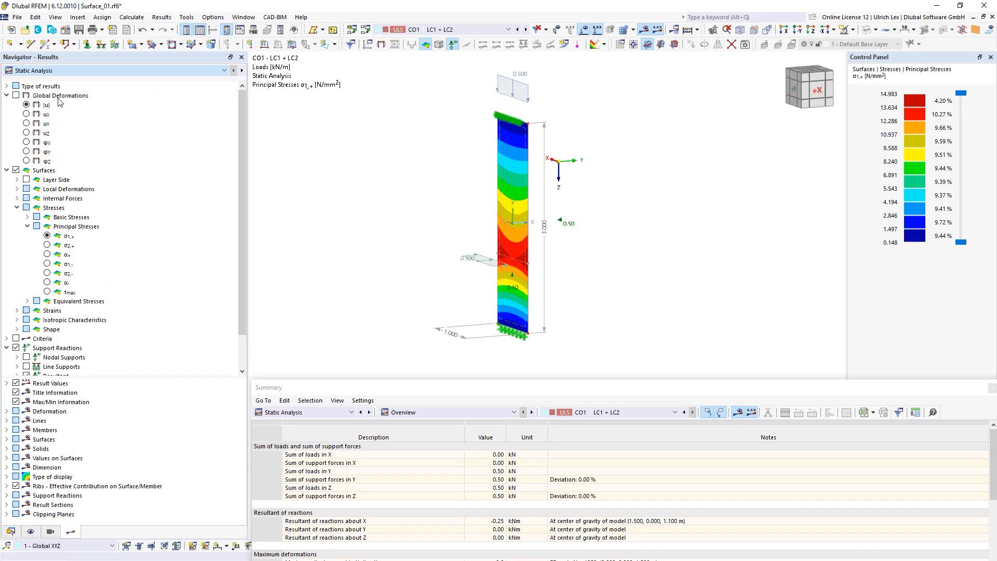
click(129, 73)
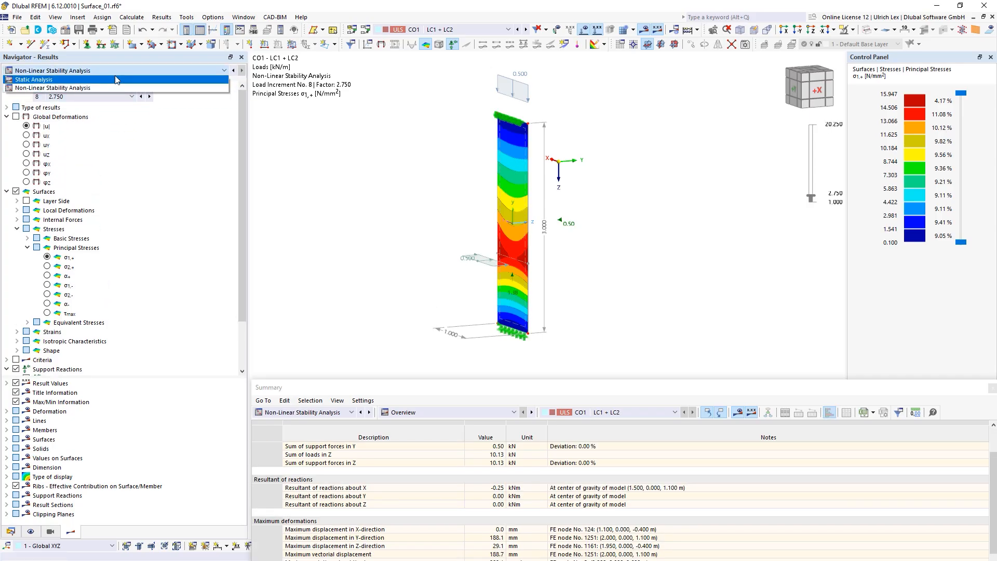
click(120, 72)
click(85, 96)
drag(131, 159, 123, 304)
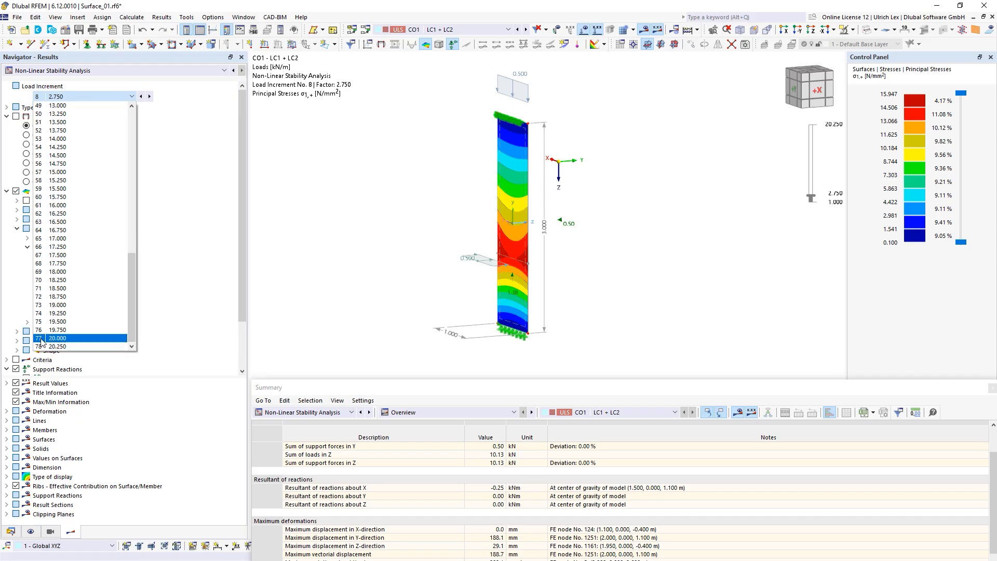
click(77, 346)
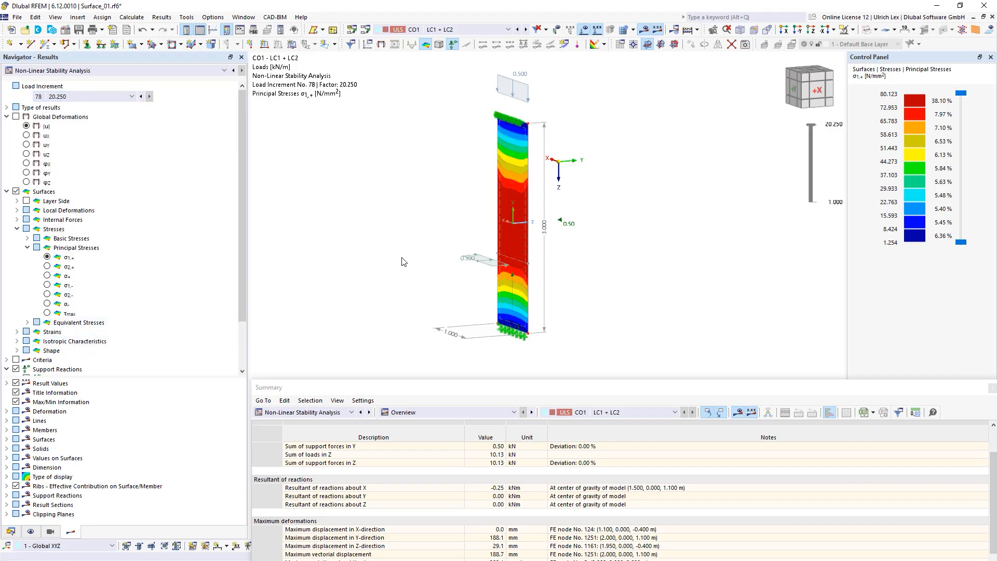
Step: Enlarge the results summary to reveal the 188.7 mm maximum displacement and expand Equivalent Stresses
drag(597, 381, 598, 325)
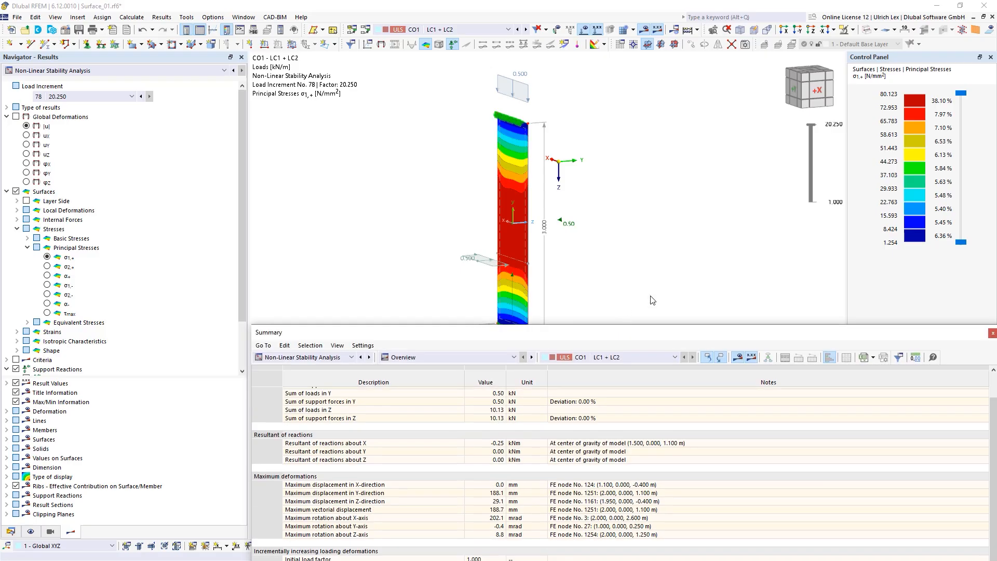
scroll(583, 213, up, 1)
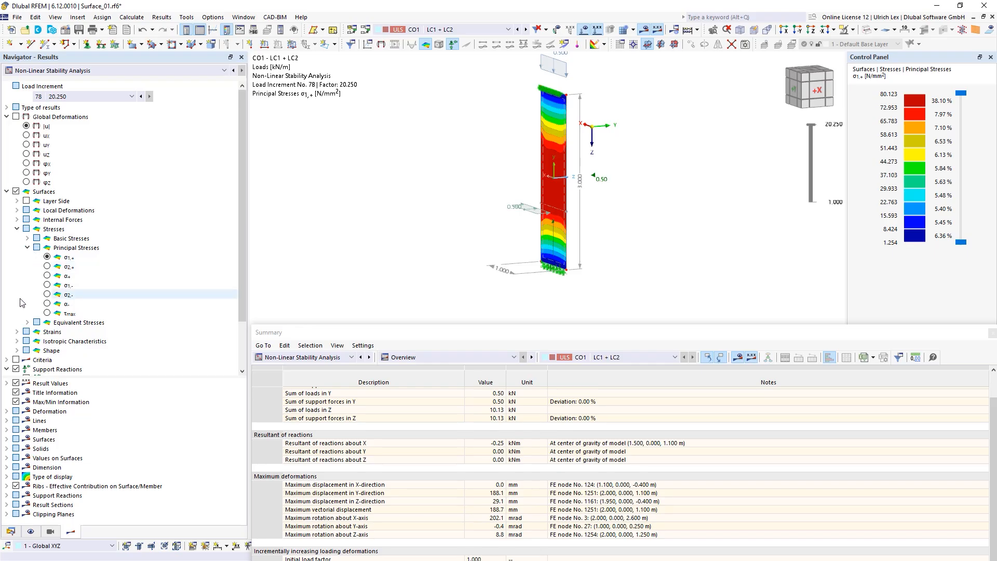
scroll(25, 323, down, 1)
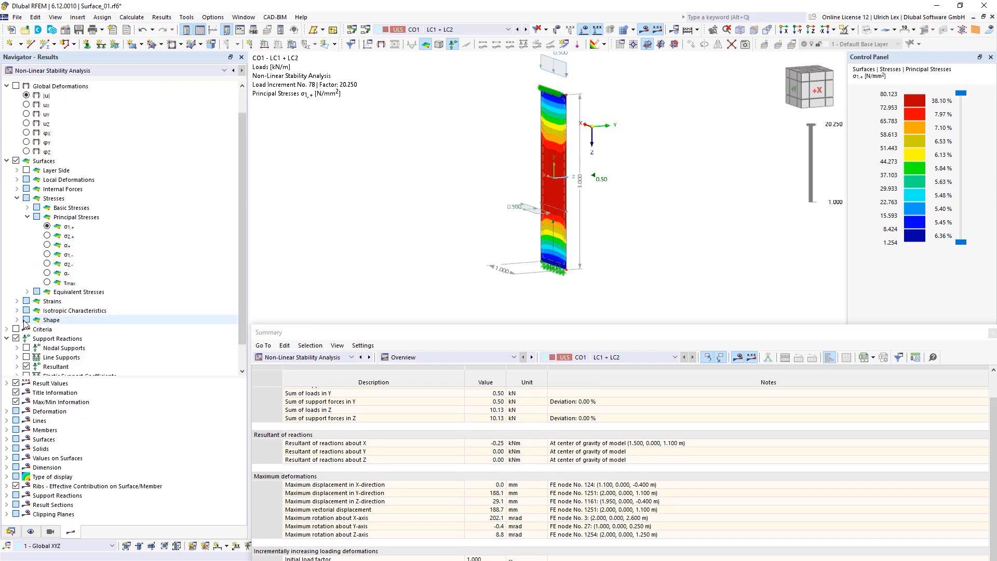
click(28, 292)
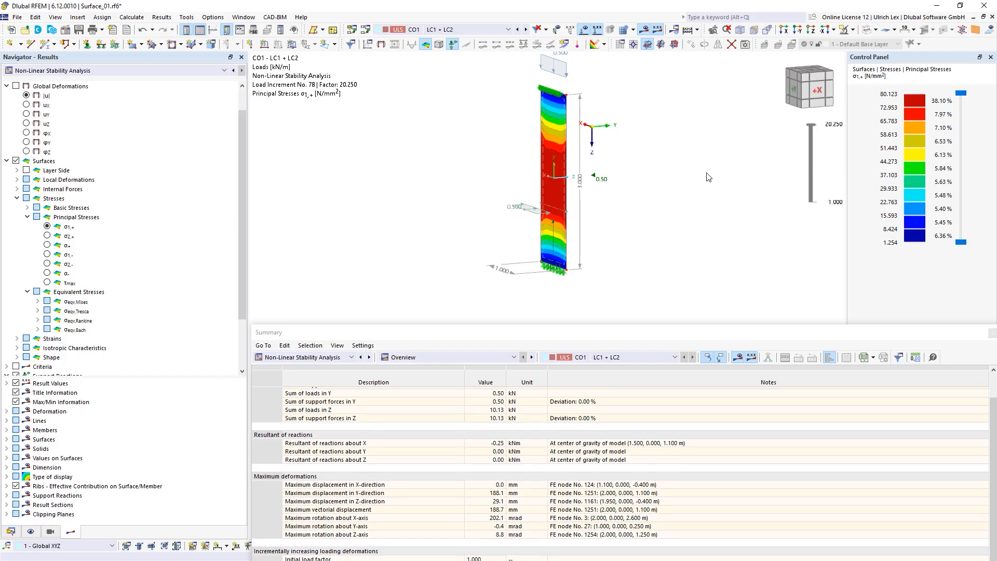
Step: Orbit the glass pane to inspect its deformation edge-on
scroll(504, 243, down, 1)
ctrl+middle_drag(462, 231, 514, 239)
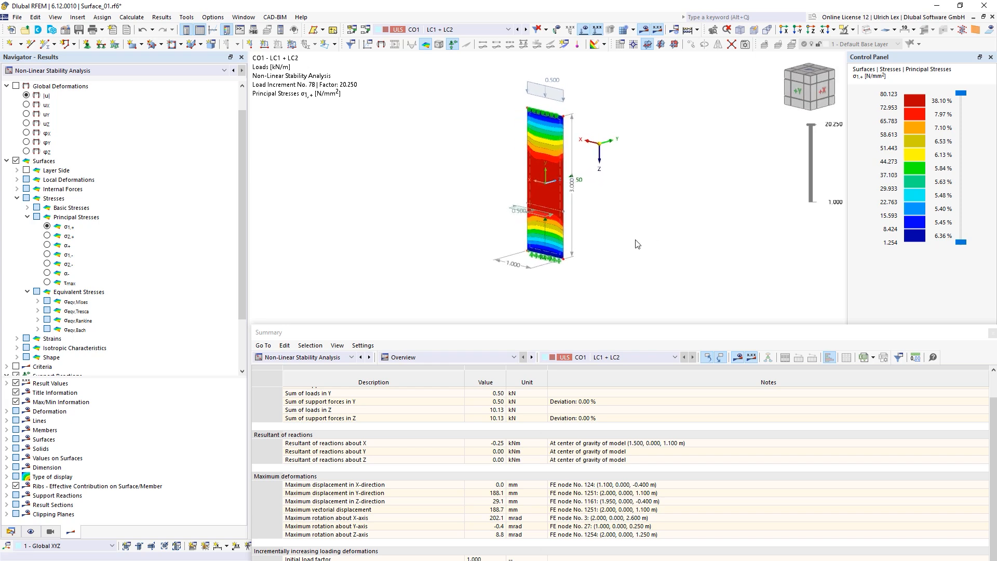
ctrl+middle_drag(636, 243, 606, 234)
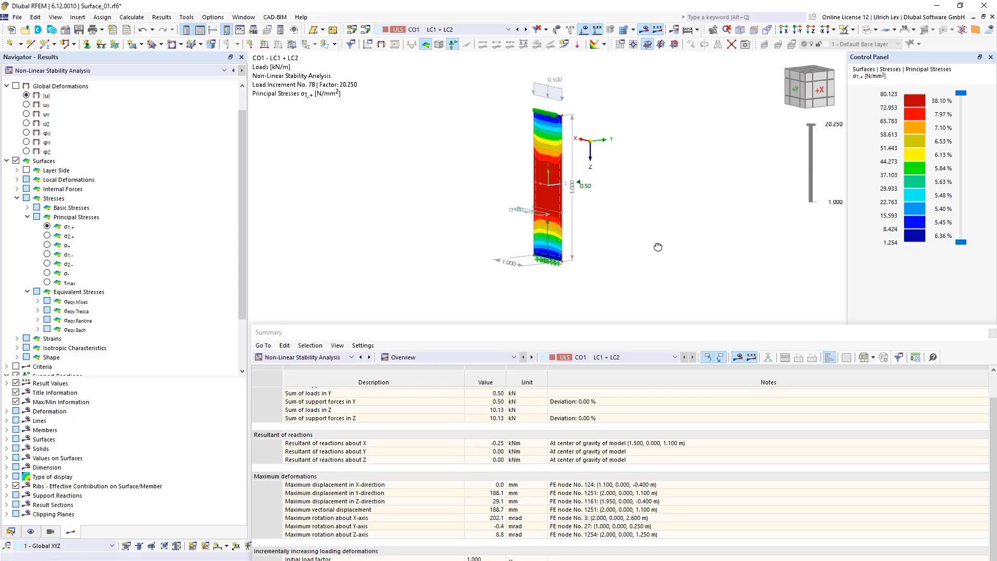
mouse_move(658, 247)
ctrl+middle_down()
mouse_move(576, 208)
mouse_move(508, 232)
mouse_move(615, 262)
mouse_move(659, 246)
ctrl+middle_up()
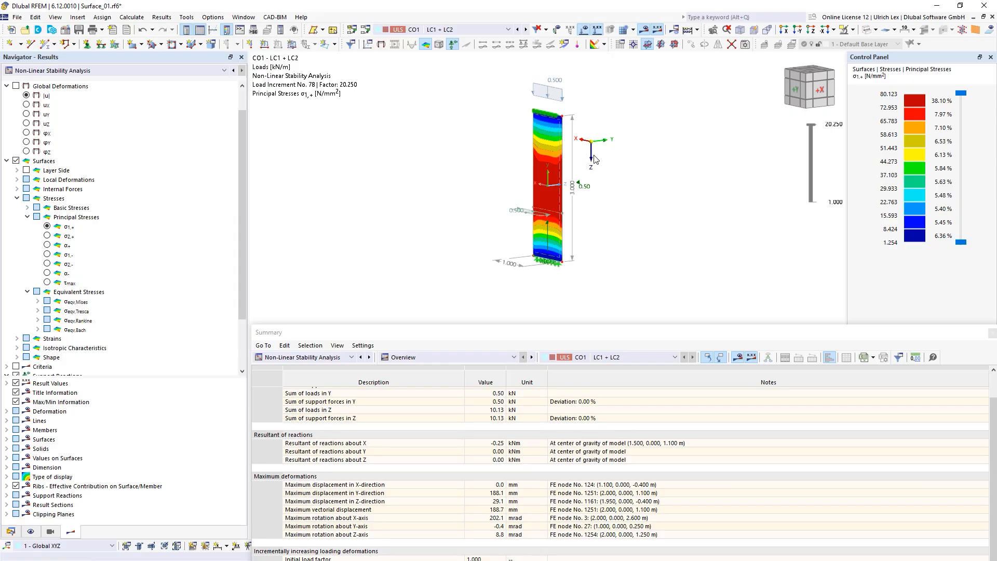
mouse_move(620, 239)
ctrl+middle_down()
mouse_move(574, 244)
mouse_move(595, 246)
mouse_move(505, 227)
mouse_move(571, 216)
mouse_move(612, 236)
ctrl+middle_up()
Step: Display the resultant support reactions on the glass pane
scroll(130, 304, down, 3)
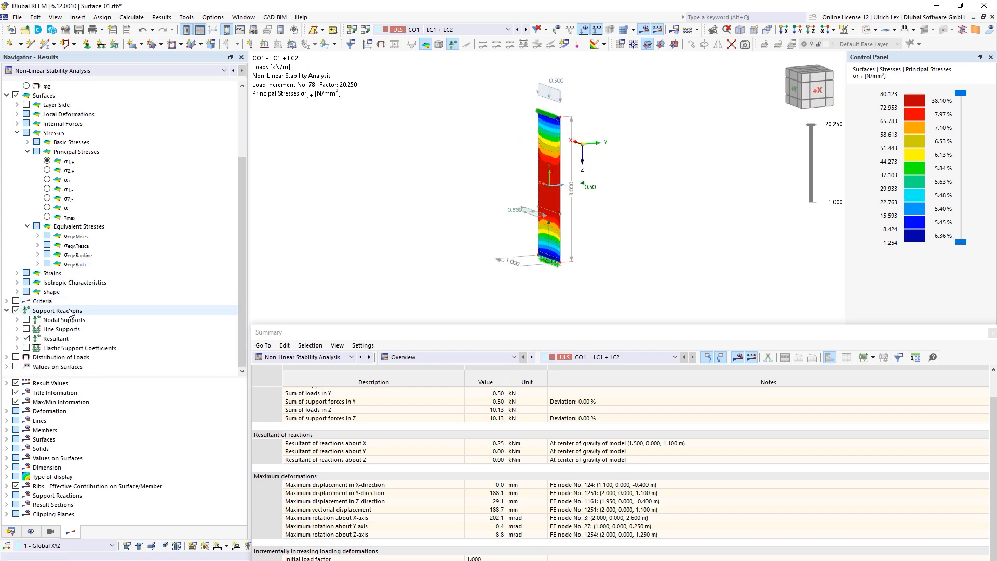
click(27, 338)
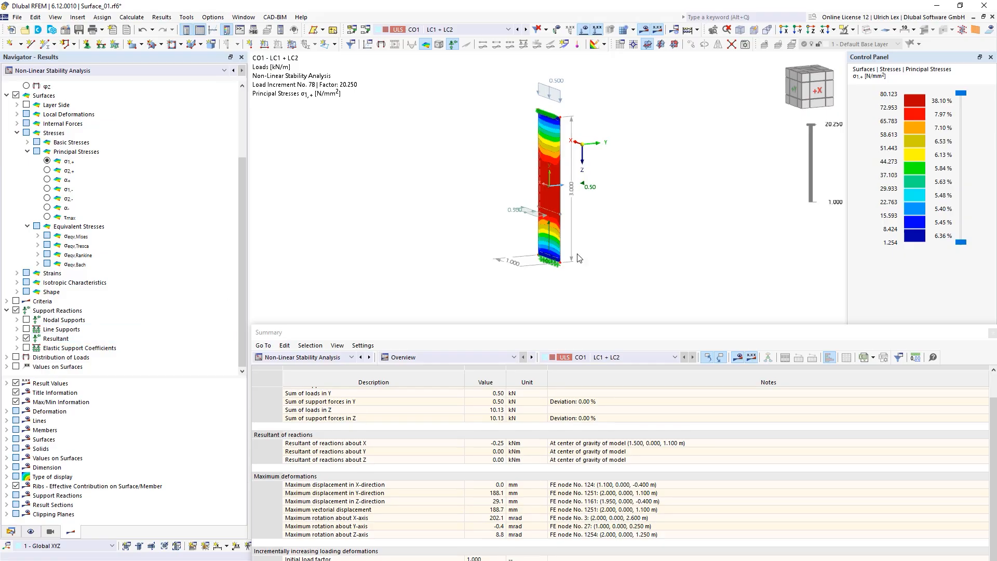
ctrl+middle_drag(628, 243, 605, 241)
scroll(582, 191, up, 5)
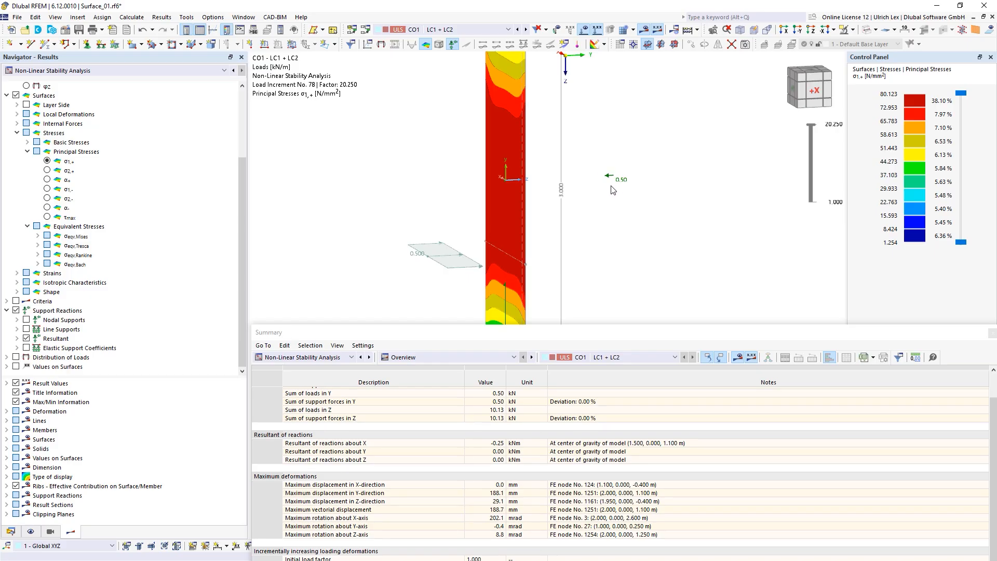
scroll(419, 163, down, 3)
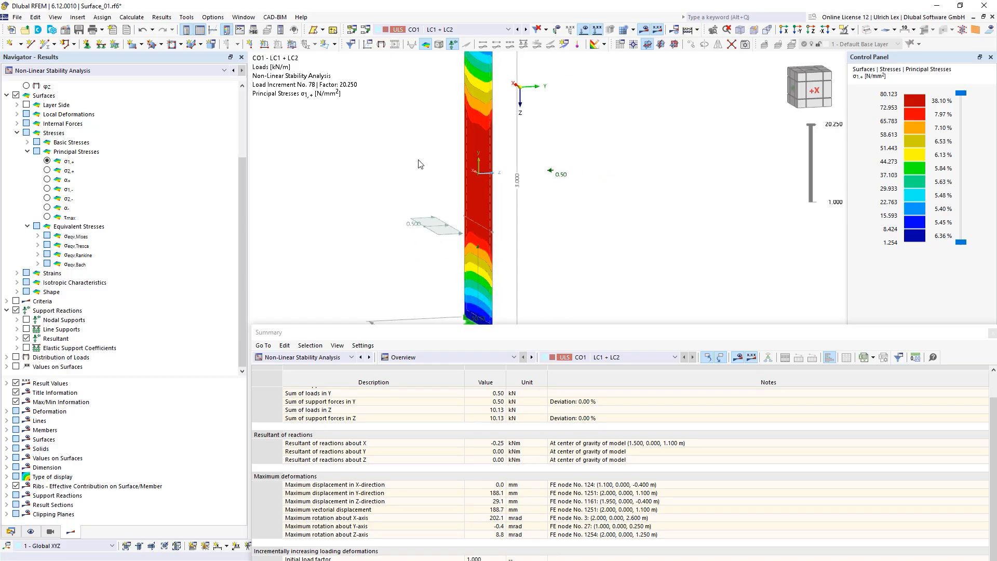
Step: Orbit and zoom the 3D view to inspect the pane's bending nearly edge-on
ctrl+middle_drag(544, 288, 564, 276)
scroll(535, 292, up, 1)
scroll(480, 311, down, 3)
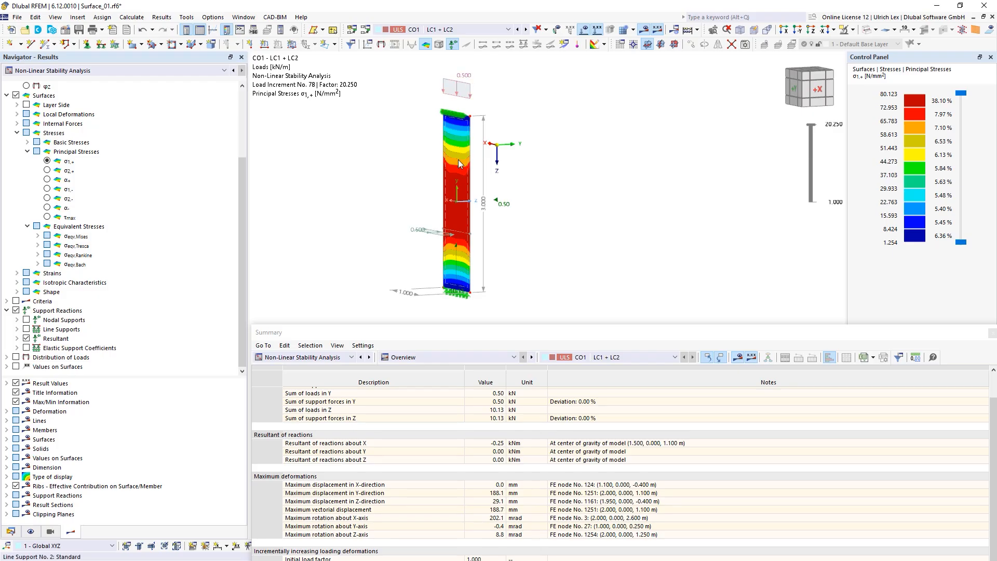
scroll(476, 248, up, 3)
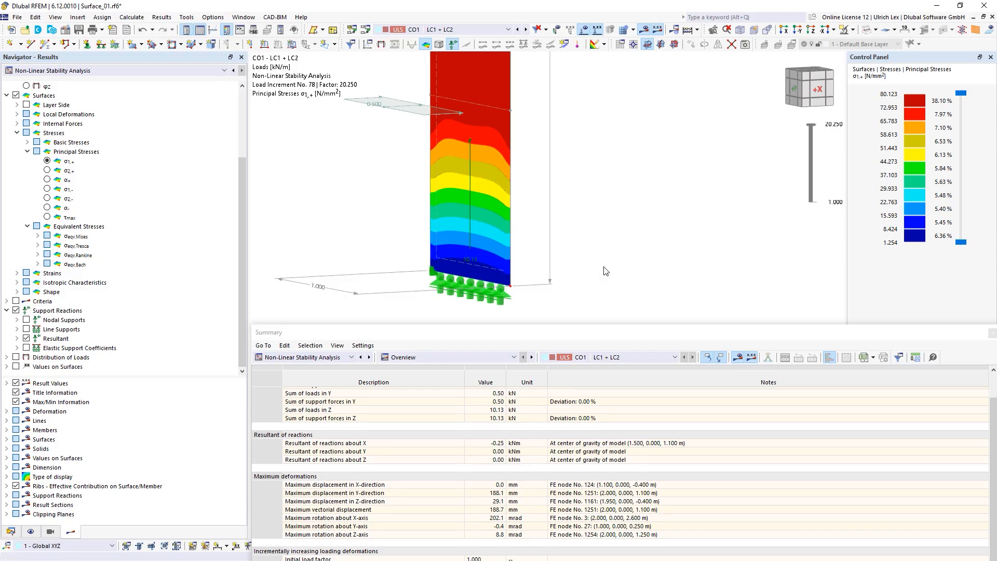
scroll(607, 272, down, 4)
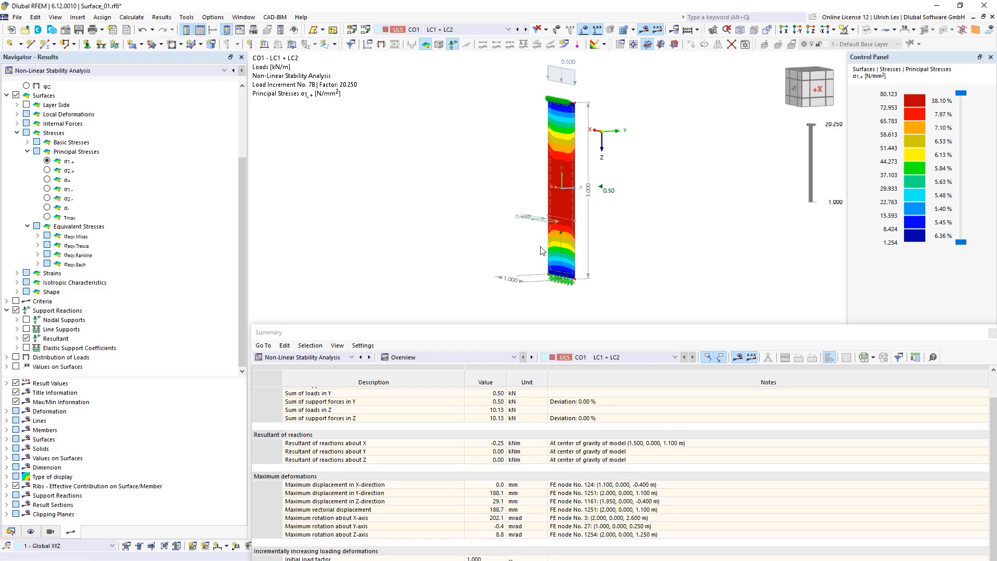
ctrl+middle_drag(625, 243, 584, 245)
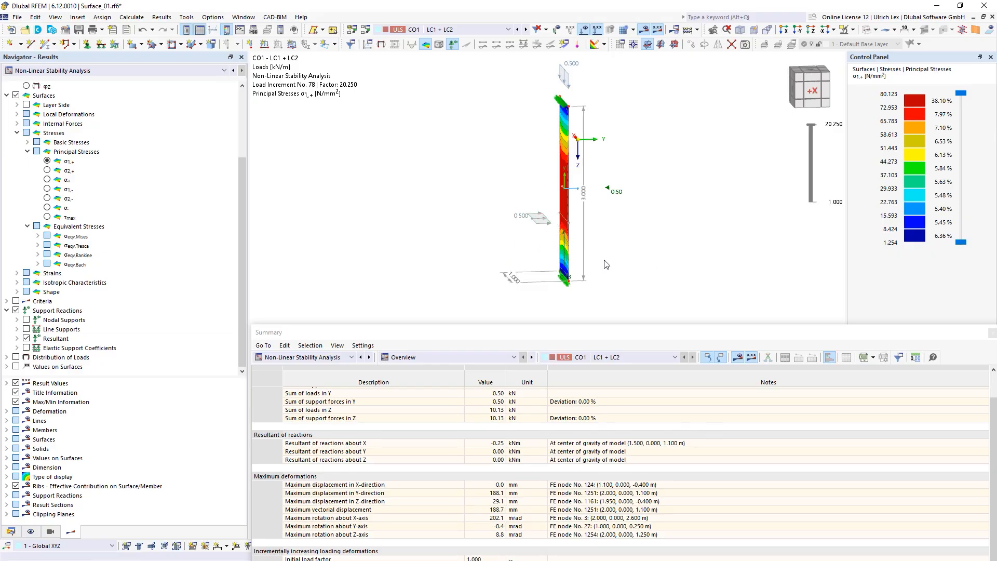
ctrl+middle_drag(457, 250, 491, 251)
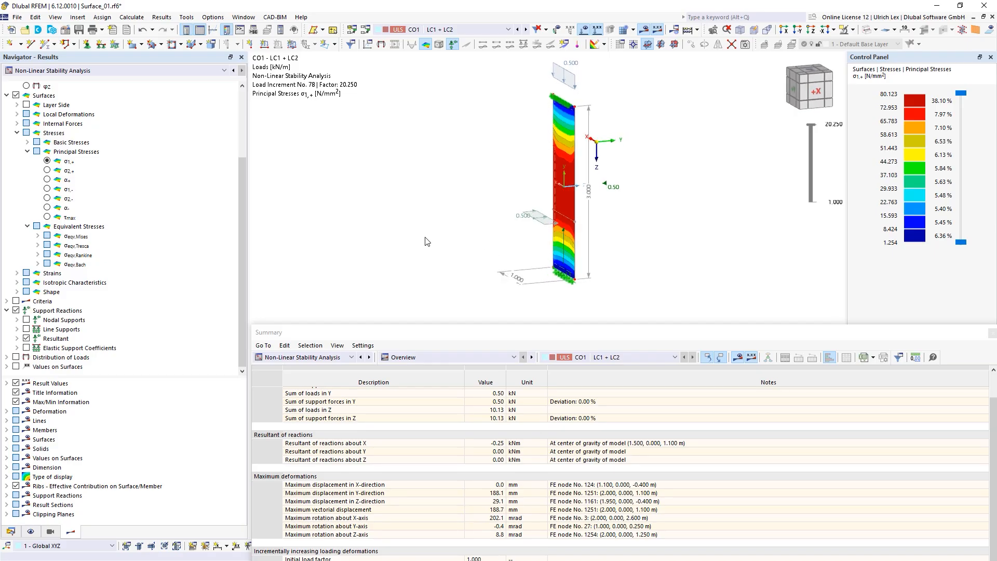
scroll(370, 235, down, 1)
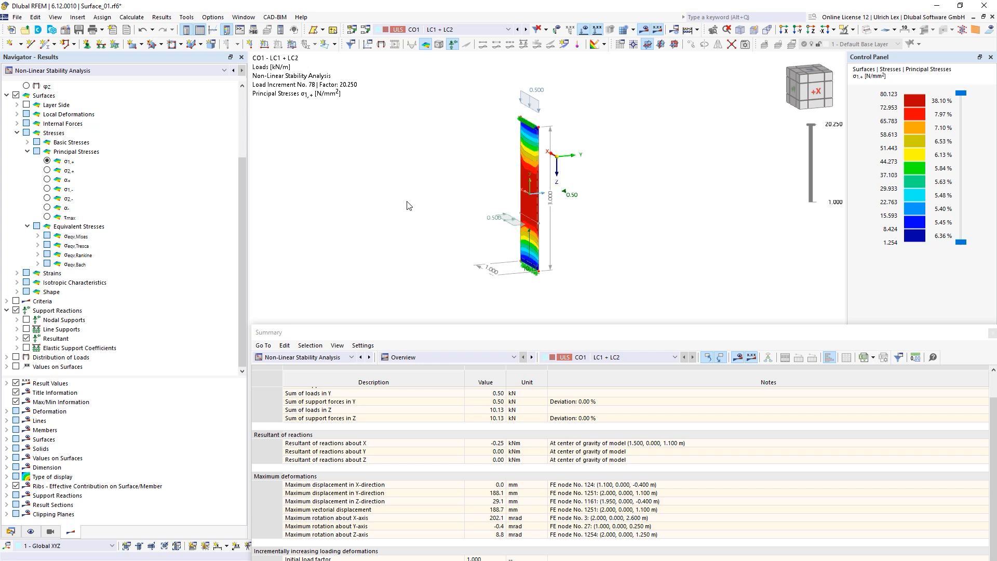
scroll(130, 260, up, 3)
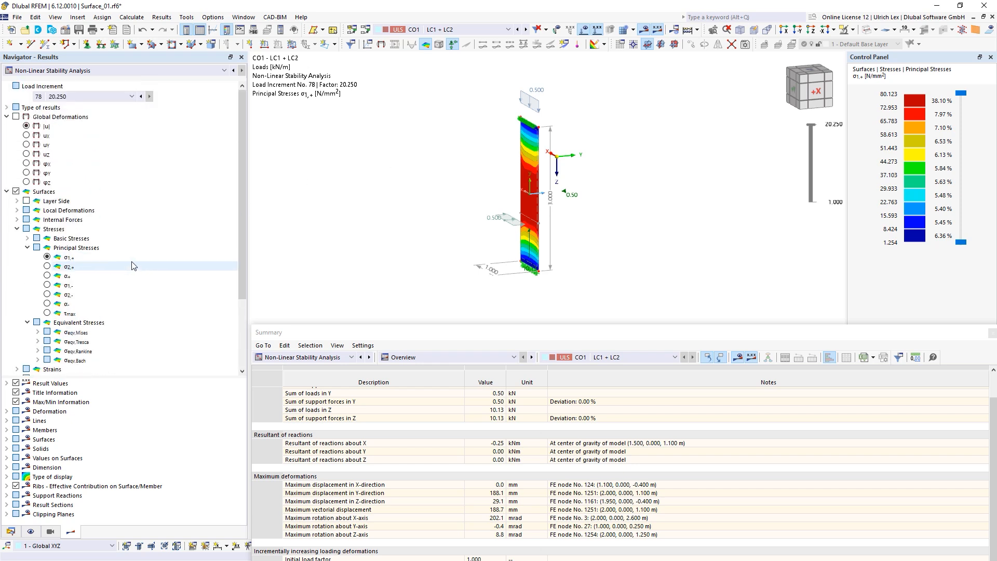
Step: Display global deformations |u| up to 188.7 mm and enlarge the 3D view over the summary
click(16, 117)
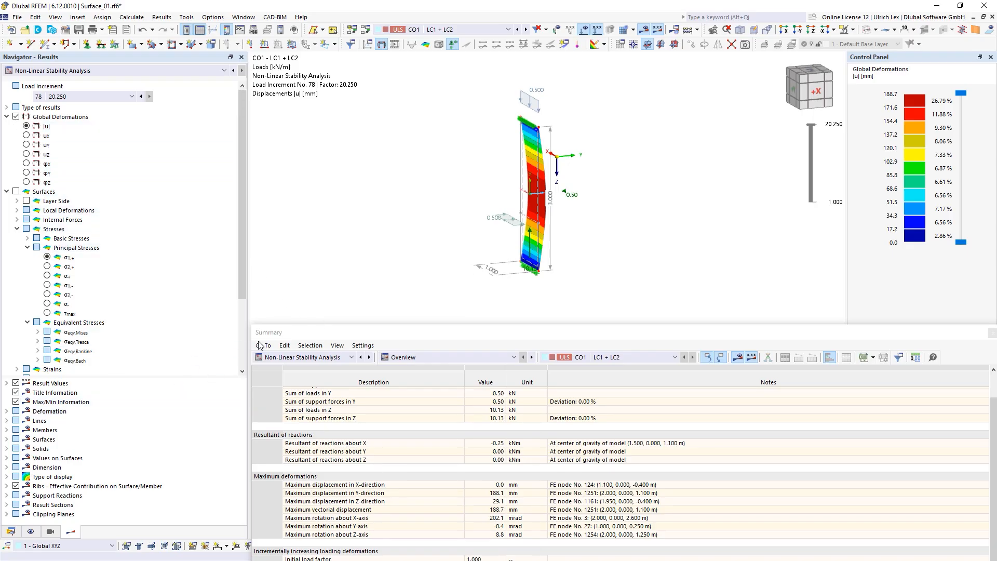
drag(612, 335, 578, 515)
drag(557, 272, 548, 373)
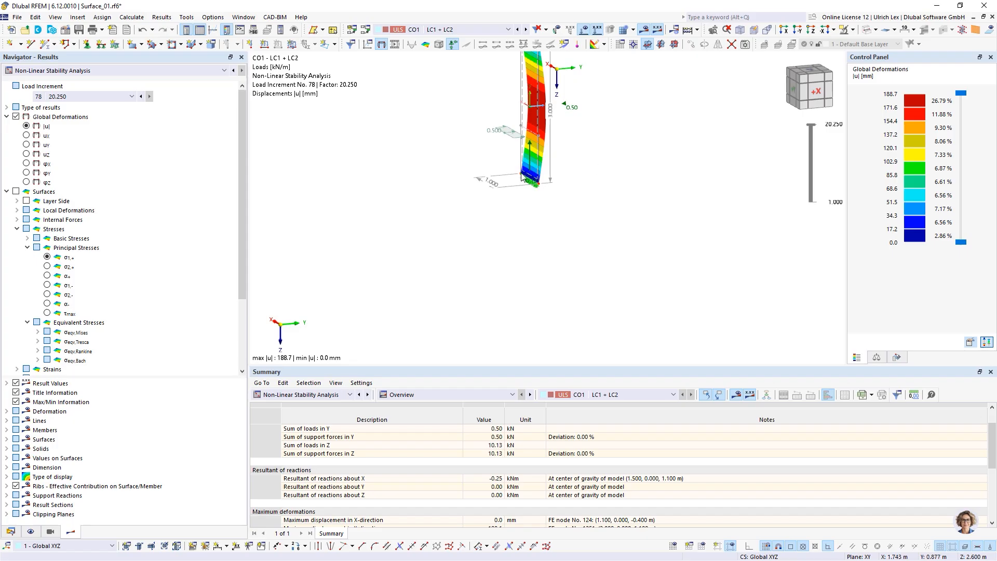
scroll(486, 335, down, 2)
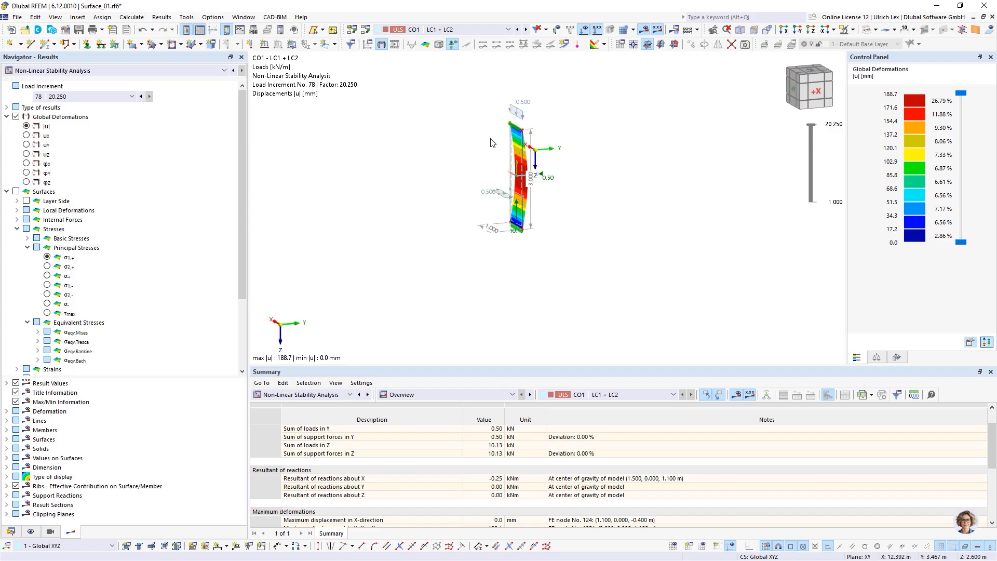
scroll(489, 138, up, 2)
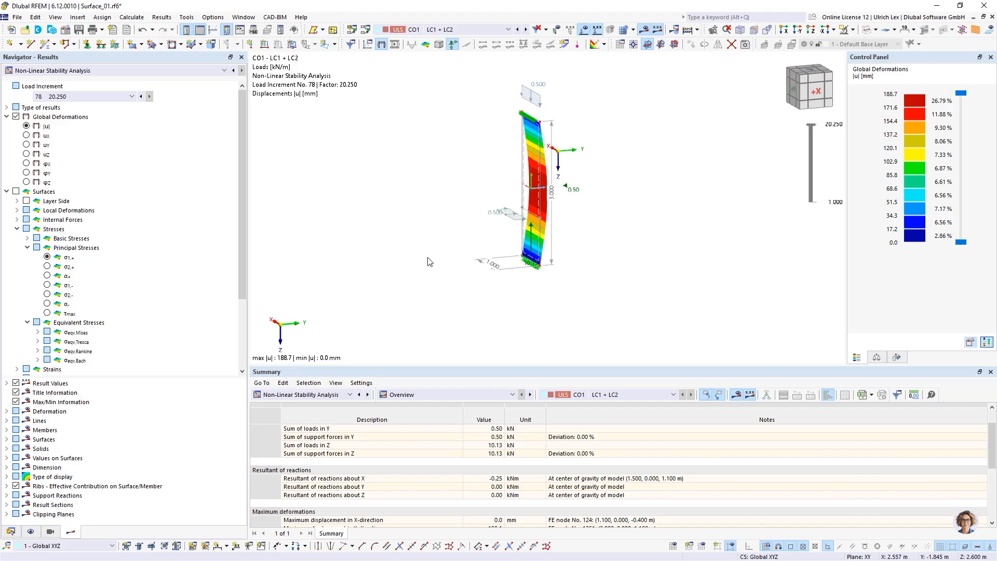
scroll(460, 270, up, 1)
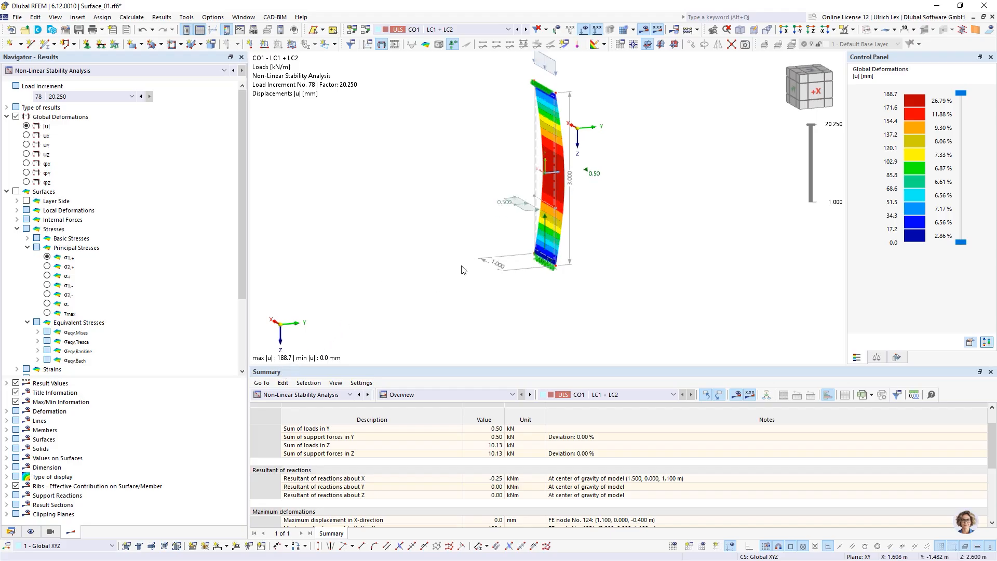
scroll(472, 337, down, 2)
scroll(487, 232, up, 2)
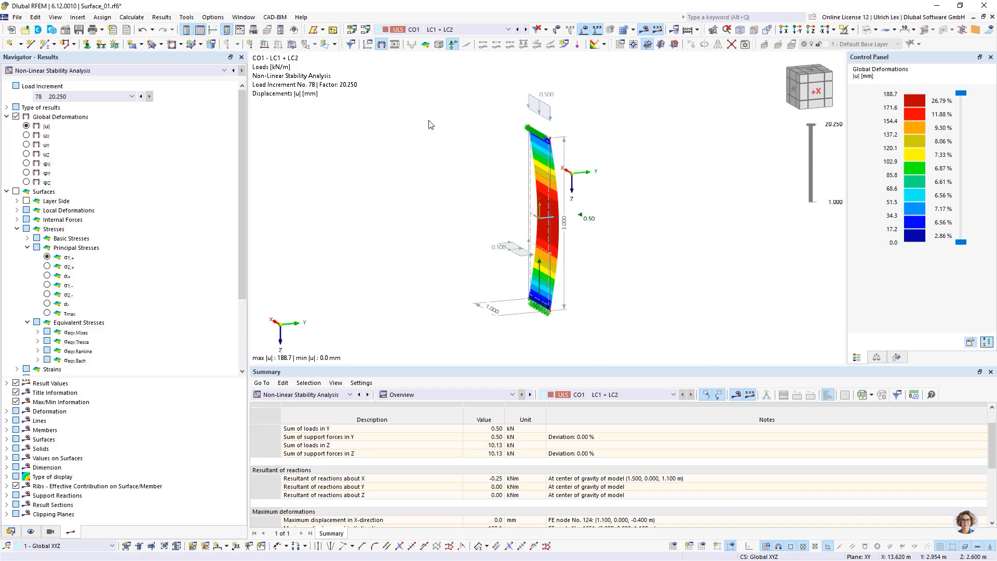
Step: In ST1's Increase Loading settings, activate the load-increase stop based on displacement u
click(366, 31)
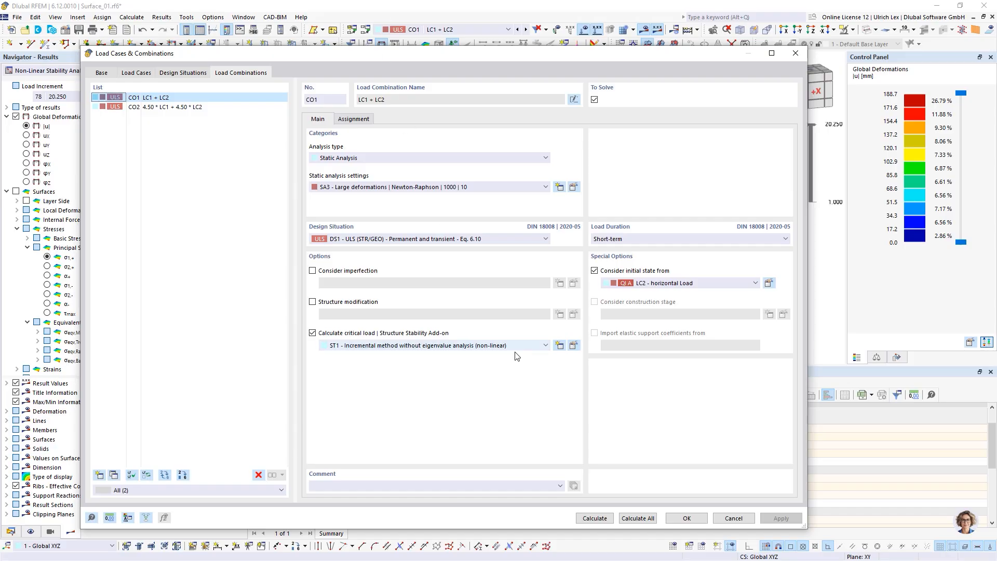
click(573, 346)
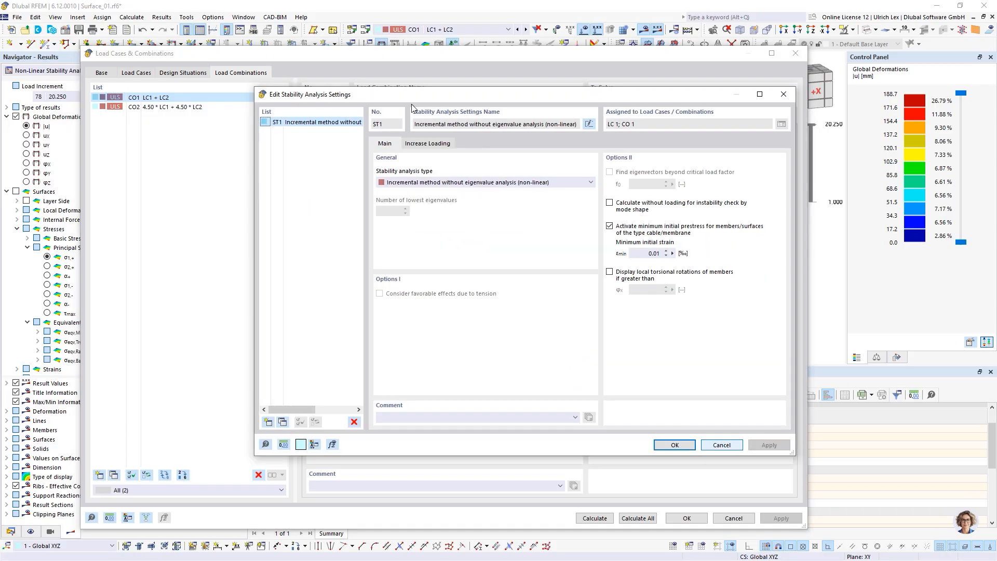
click(427, 144)
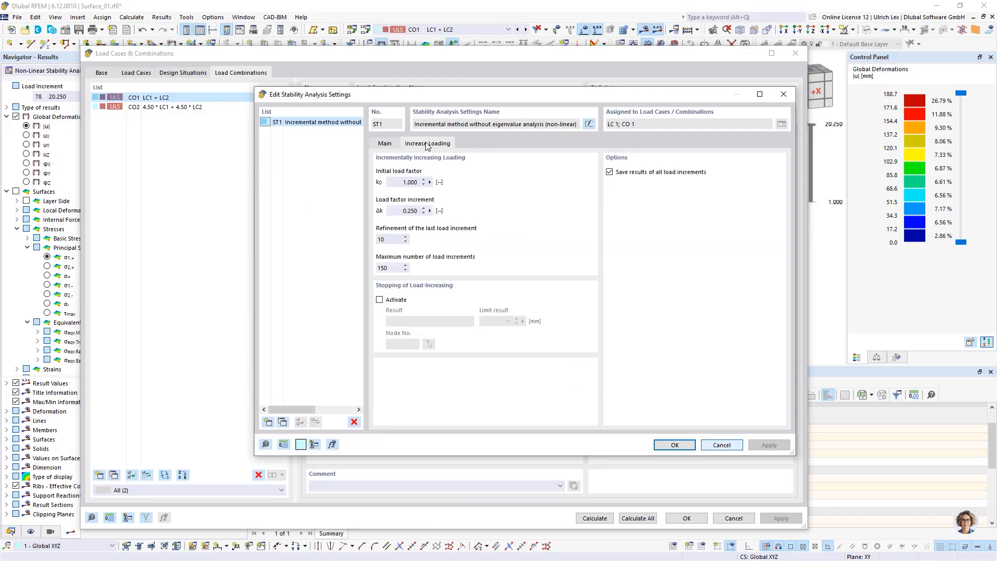
click(379, 300)
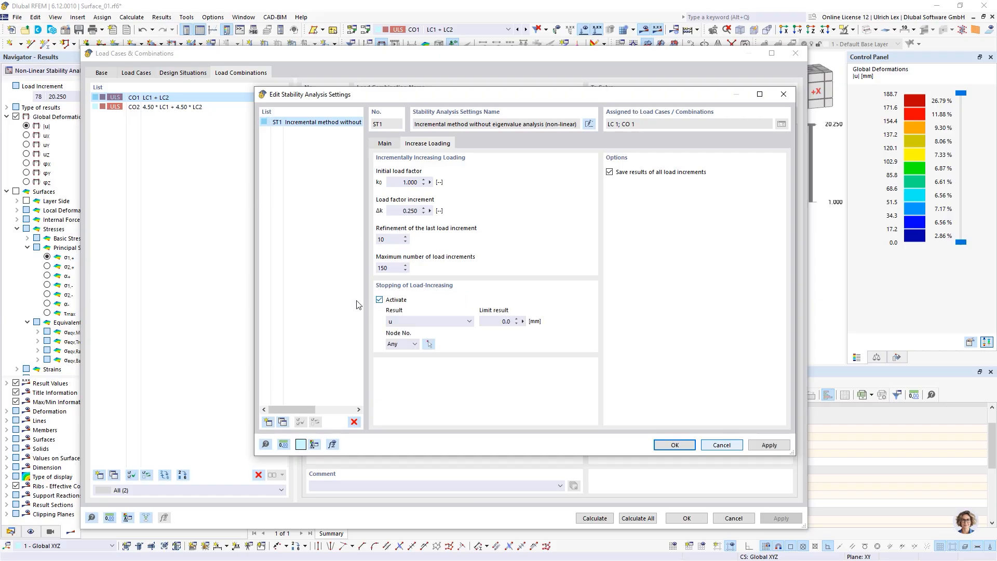
click(426, 322)
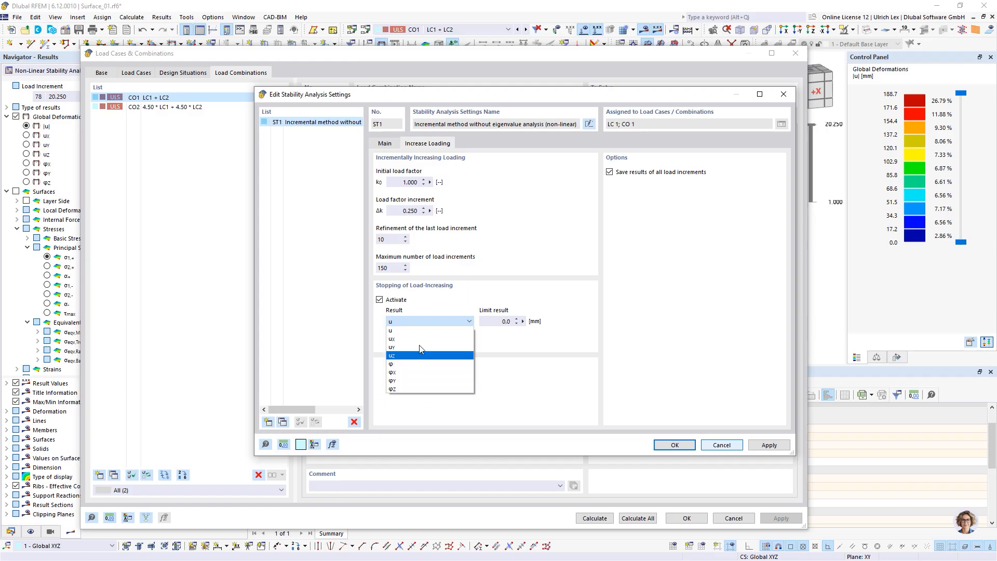
click(441, 321)
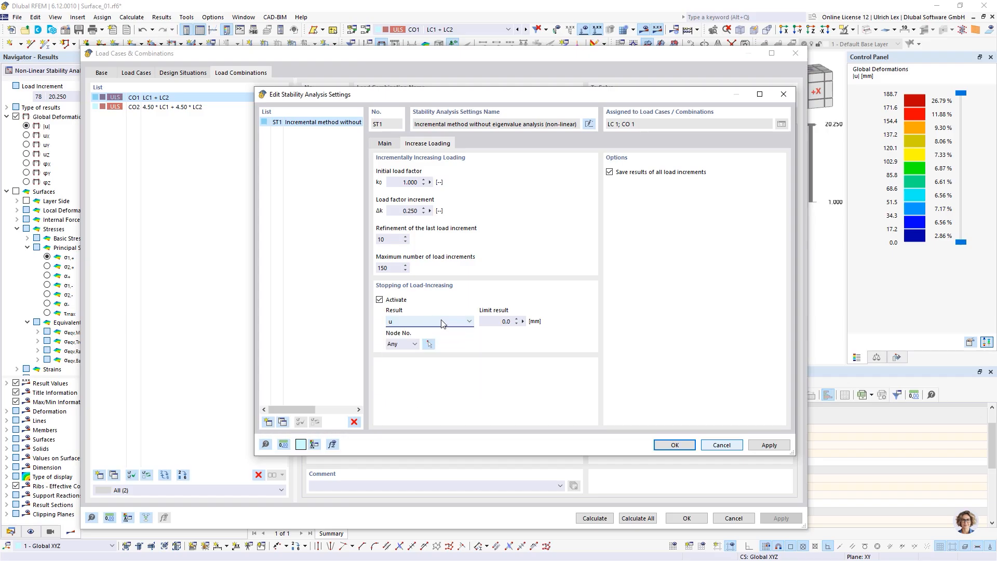
click(518, 322)
Step: Set the limit to 30.0 mm at any node, apply it, and discard CO1's results
click(417, 345)
click(417, 344)
click(416, 345)
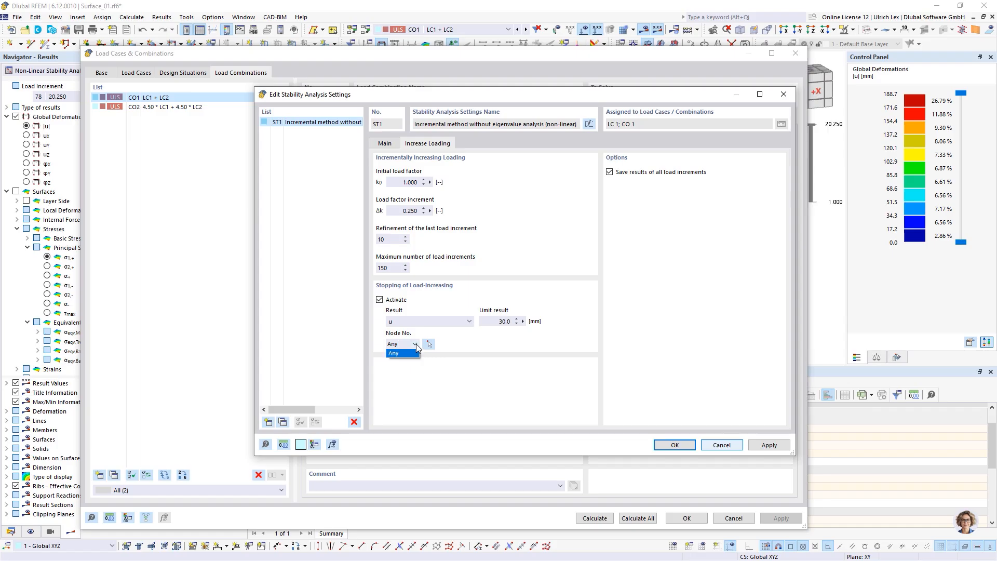
click(456, 346)
click(662, 447)
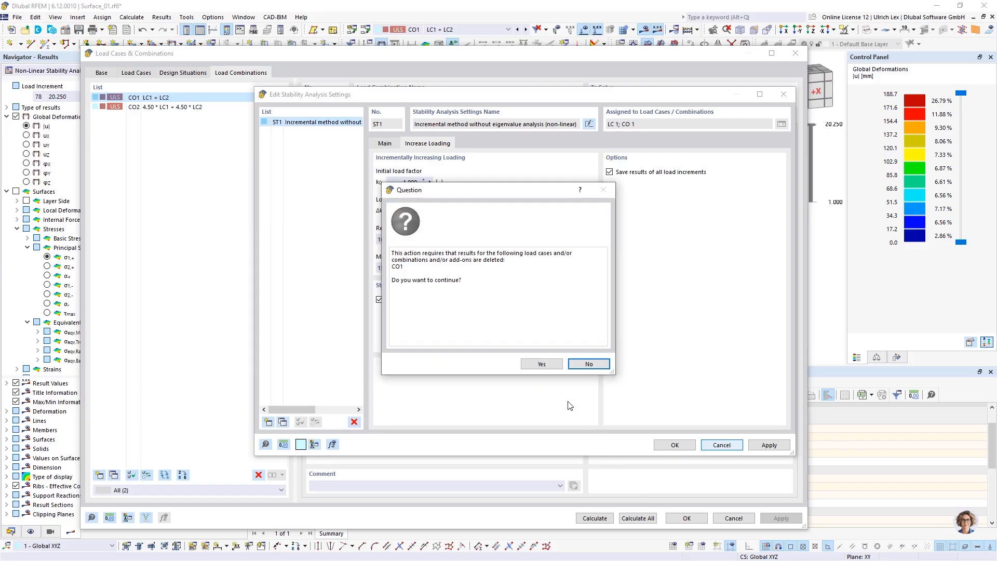
click(541, 362)
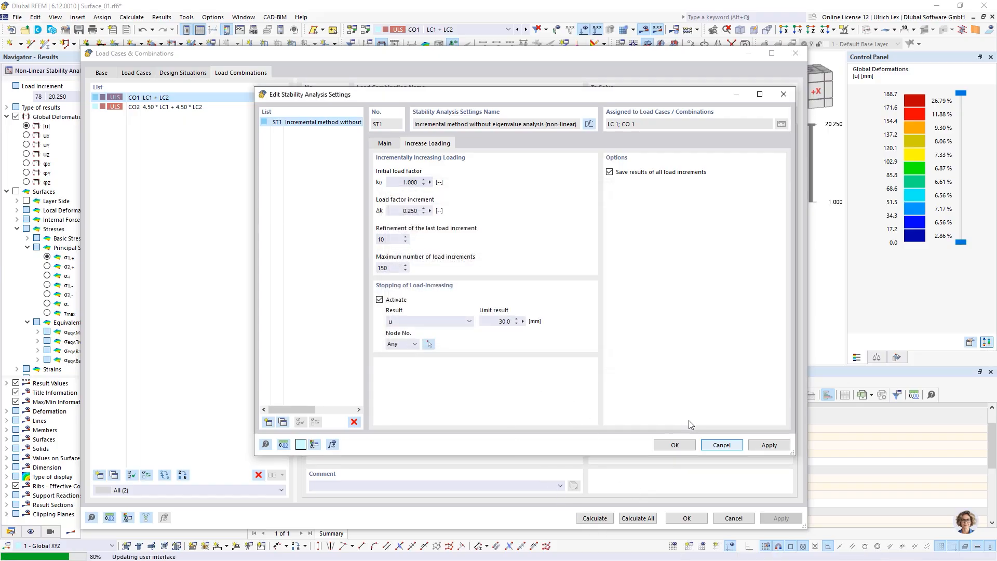
click(690, 445)
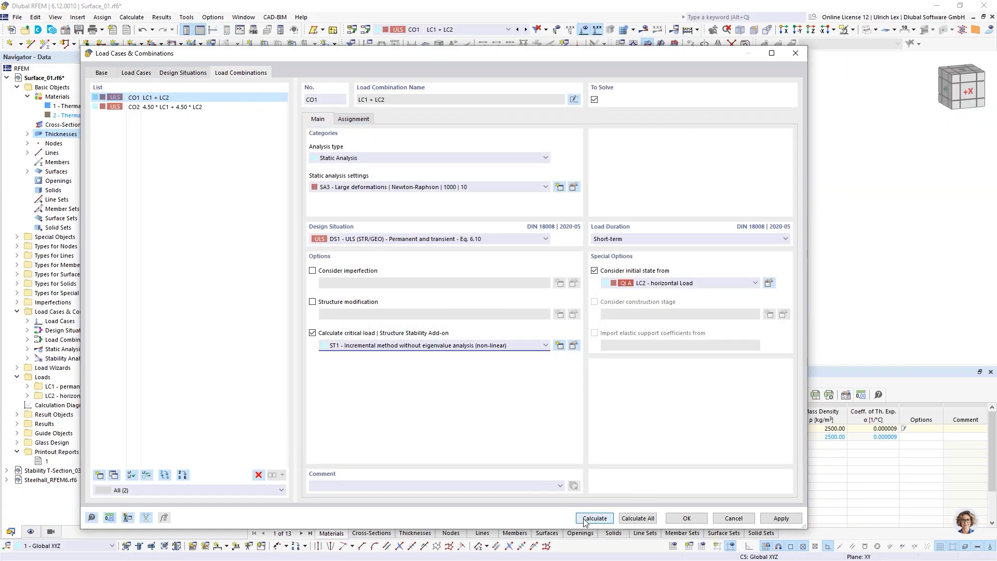
Step: Recalculate CO1 with the new 30.0 mm displacement limit
click(594, 518)
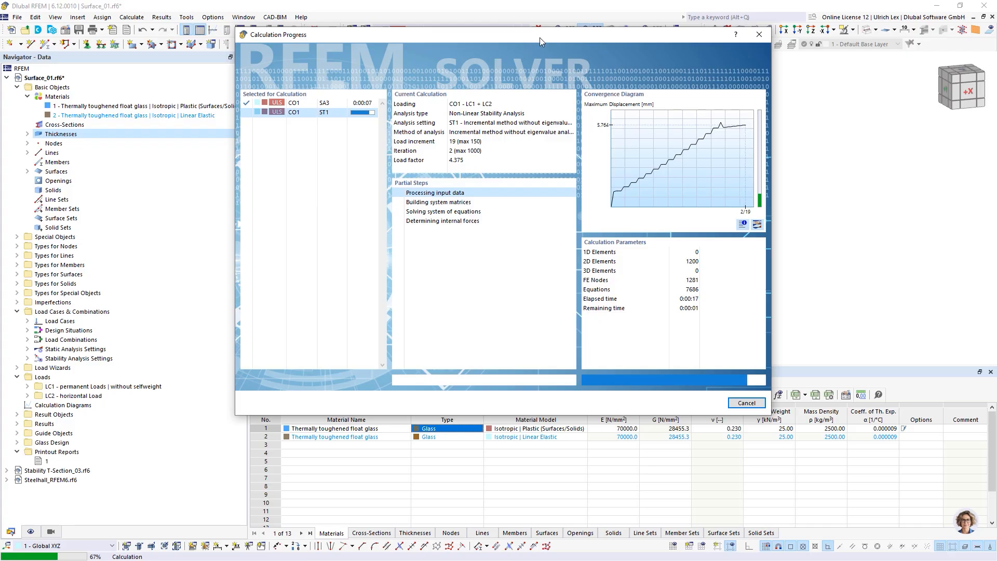
drag(540, 37, 580, 41)
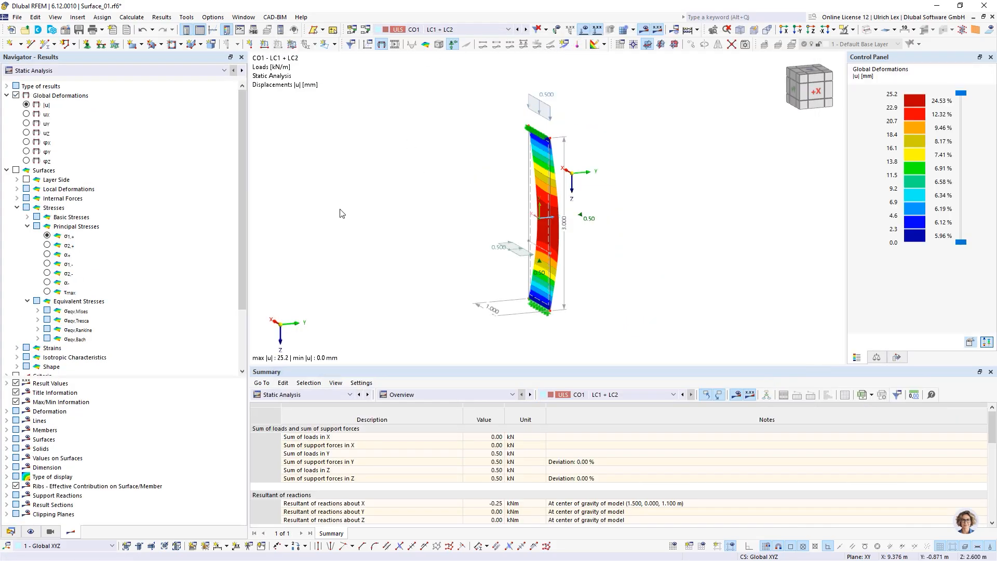
Step: Show Non-Linear Stability Analysis results at the final load increment 23 (factor 4.475)
click(204, 71)
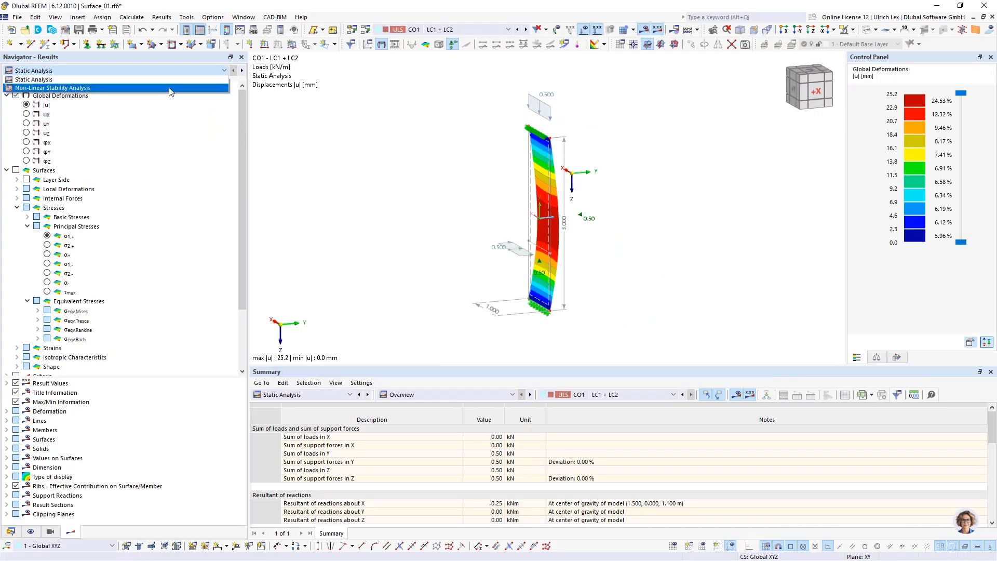
click(171, 89)
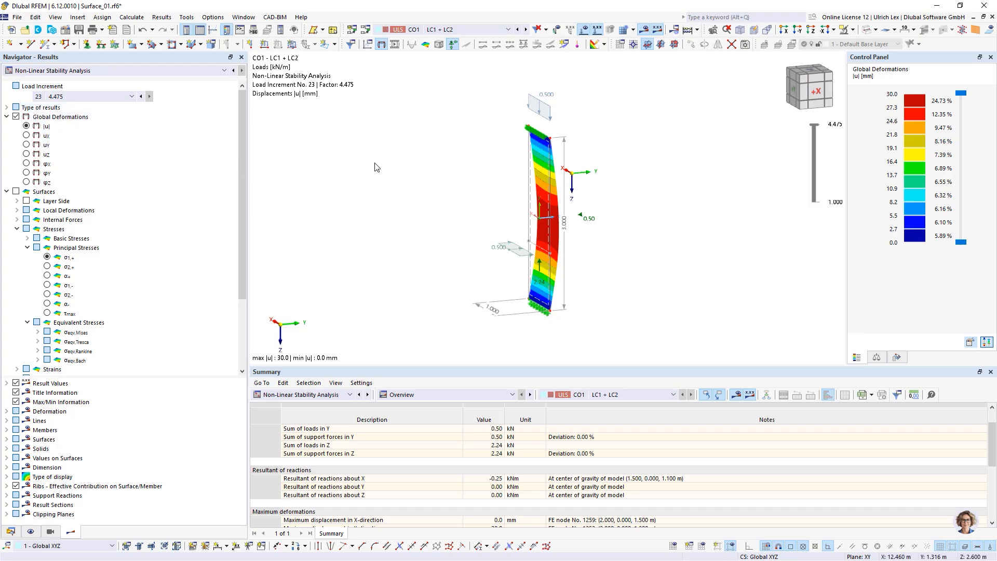
click(123, 98)
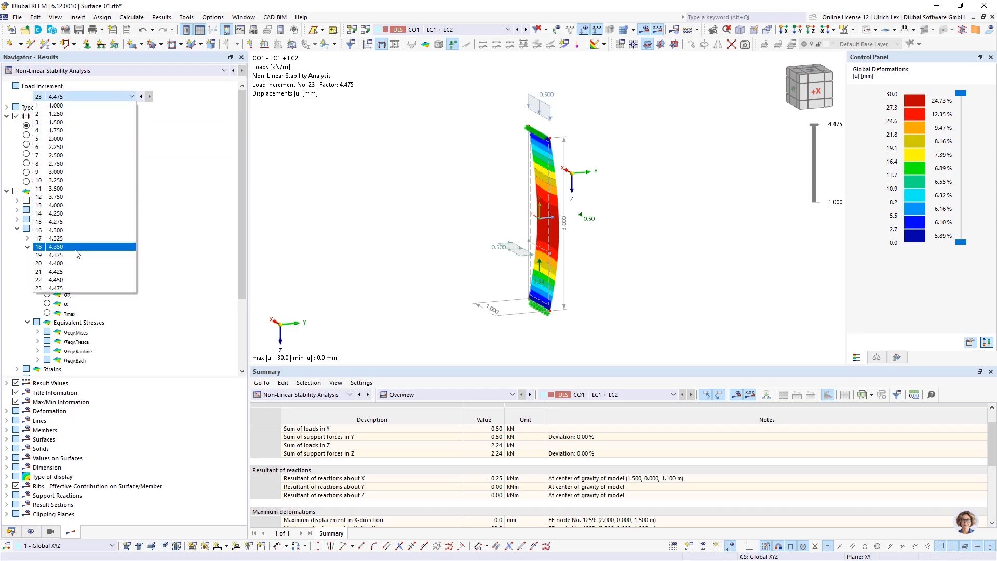
click(76, 289)
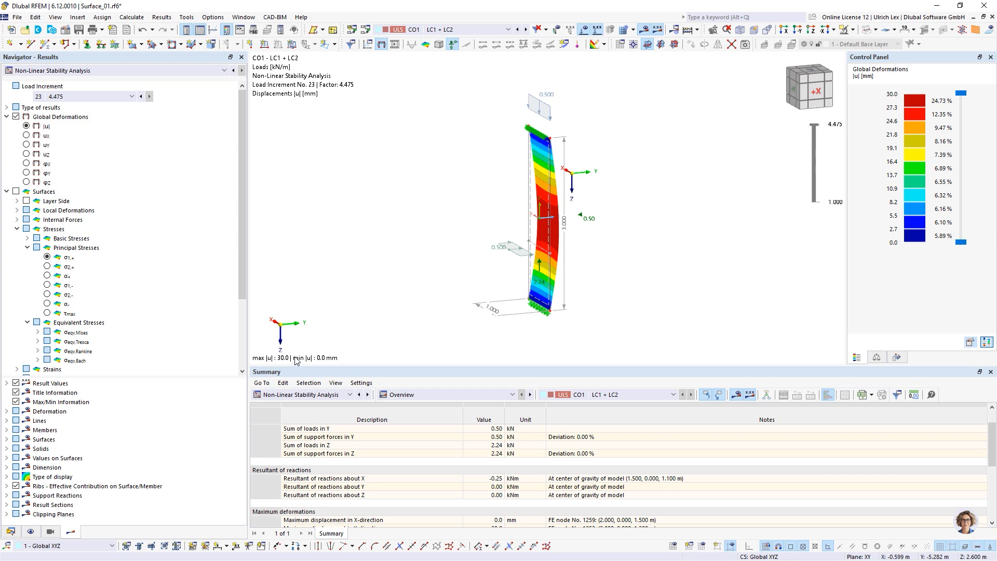
ctrl+middle_drag(374, 261, 406, 261)
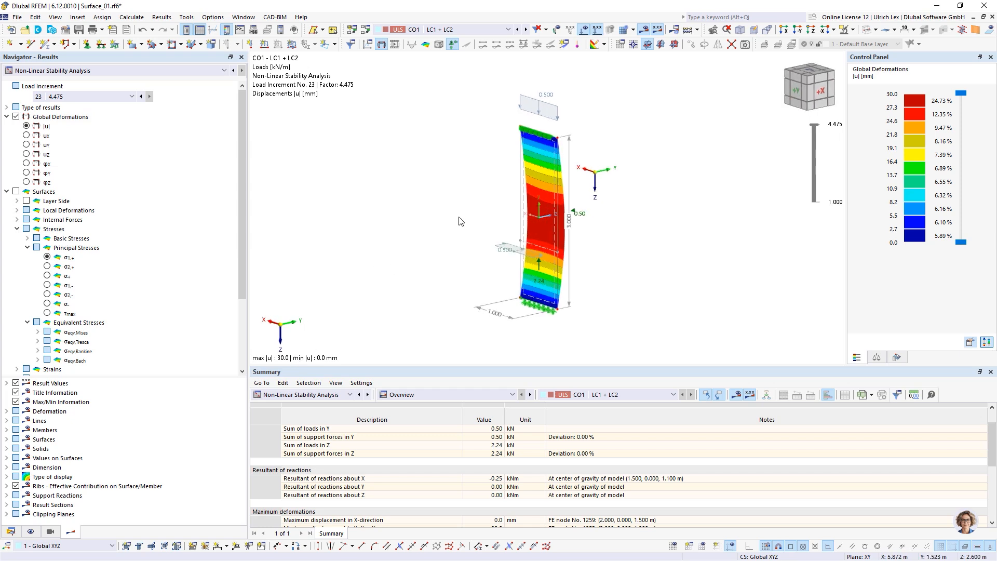
Step: Display σ1,+ principal stresses on the pane, then switch the Navigator to the Data tab
click(47, 257)
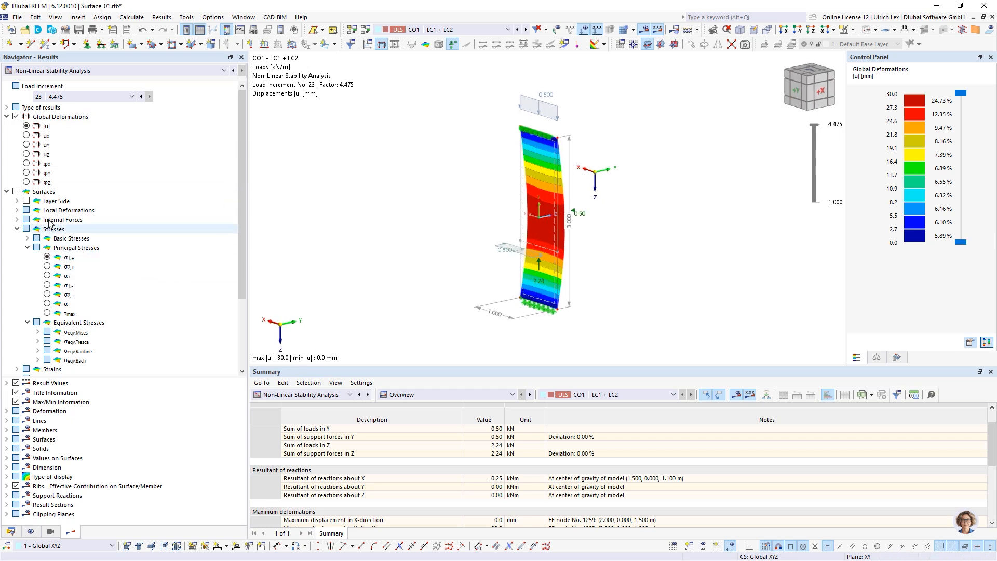
click(45, 259)
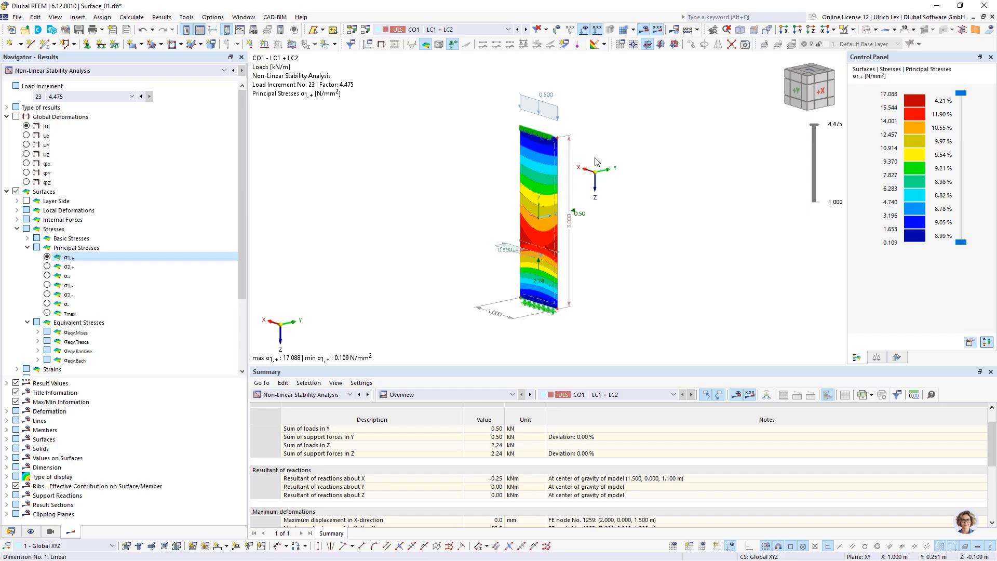
mouse_move(670, 281)
ctrl+middle_down()
mouse_move(647, 279)
mouse_move(655, 272)
ctrl+middle_up()
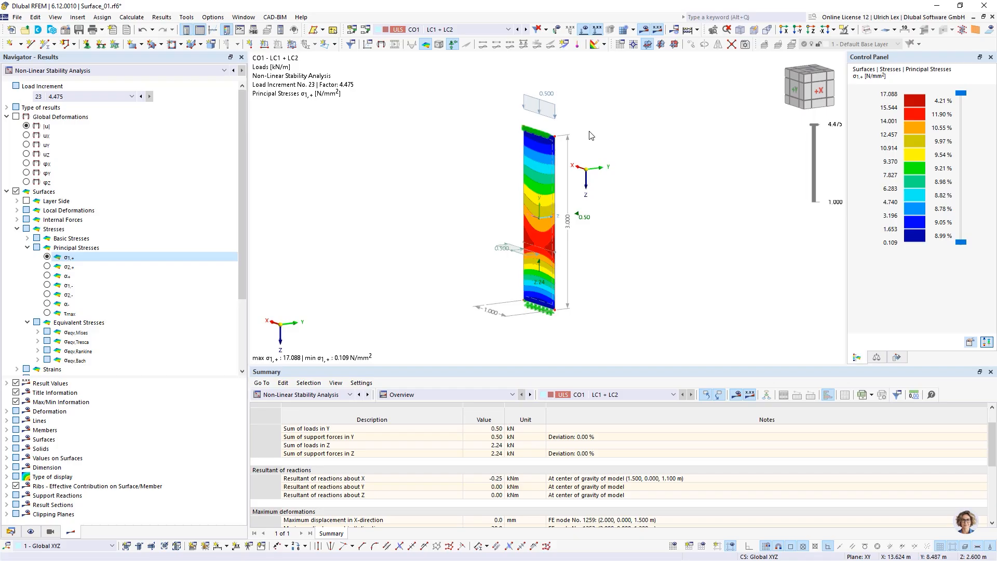
scroll(625, 145, up, 1)
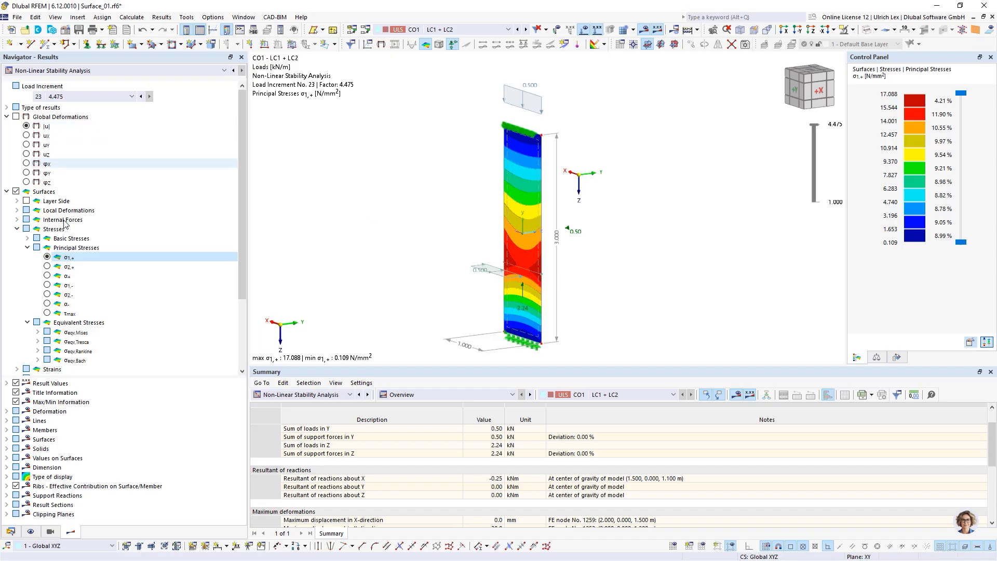
scroll(75, 270, down, 3)
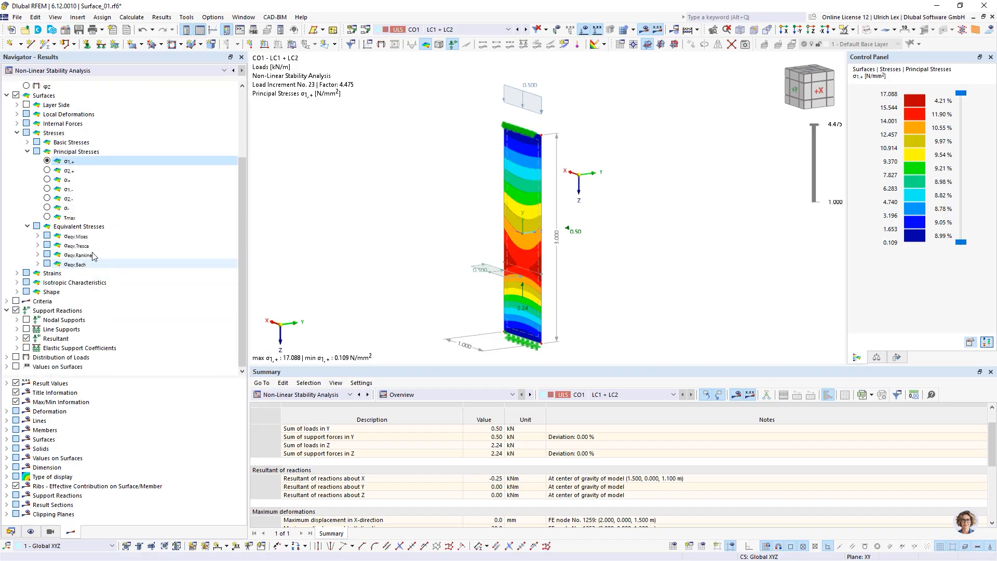
scroll(72, 335, up, 3)
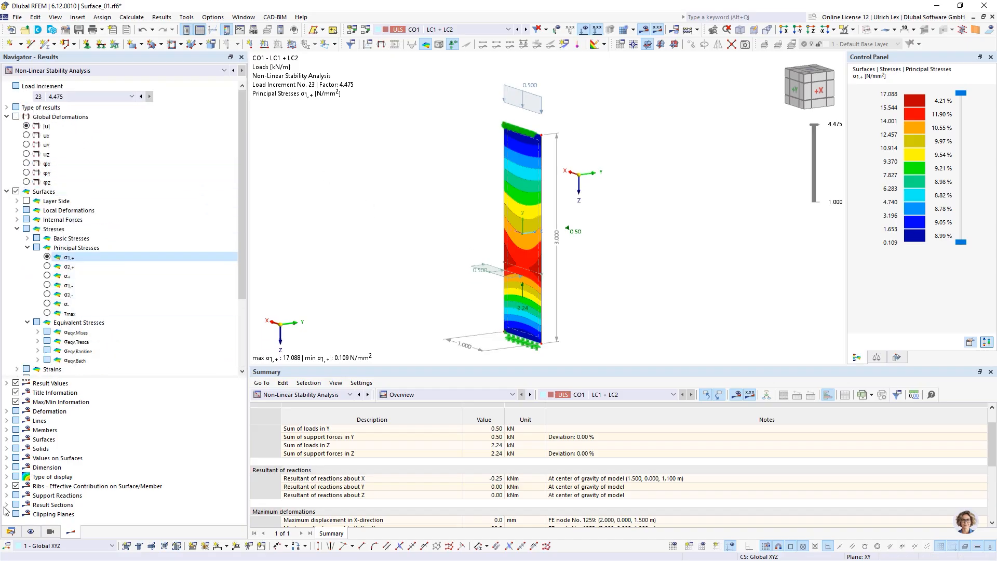
click(10, 532)
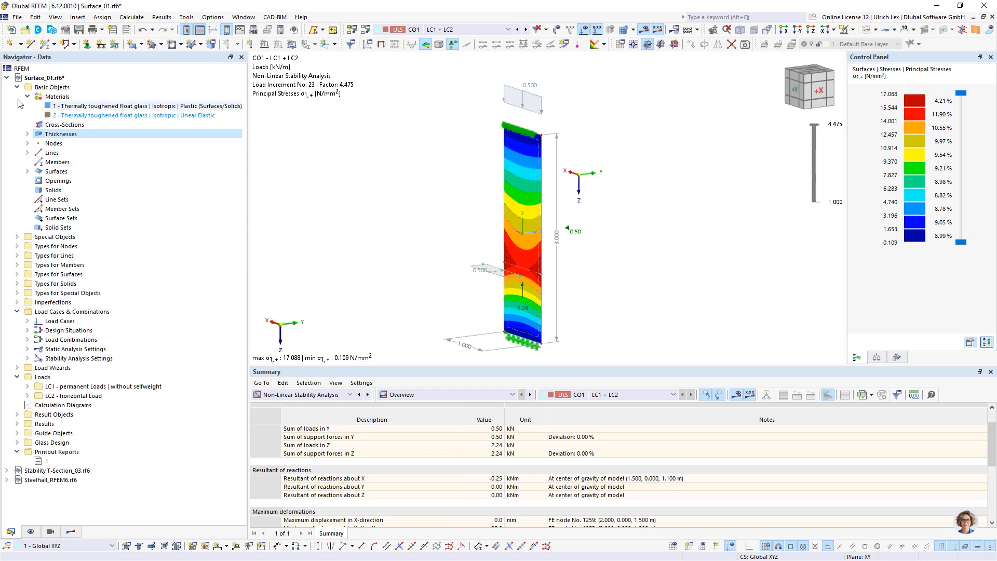
Step: Collapse the Surface_01 tree and open the Stability T-Section_03.rf6 model
click(7, 77)
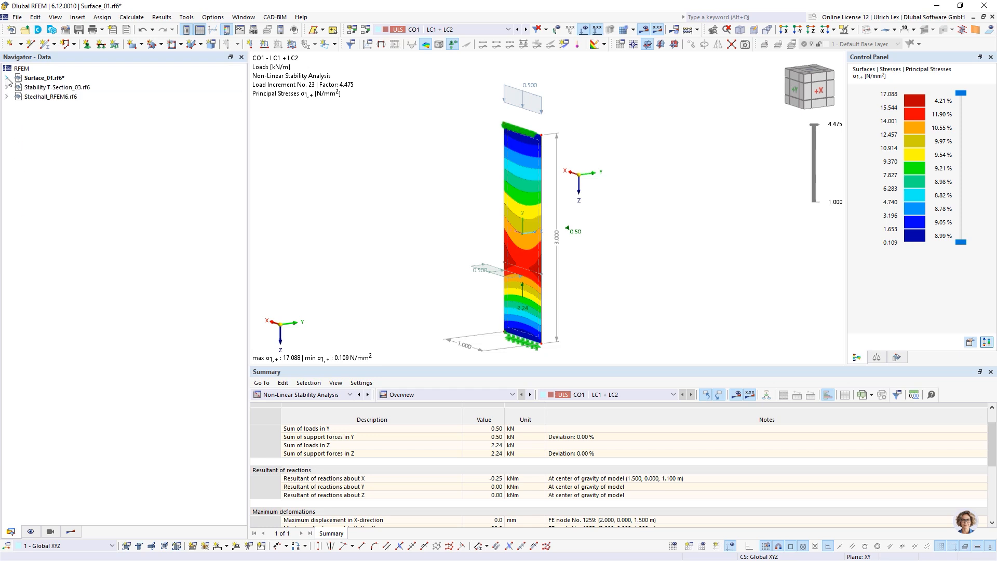
click(40, 87)
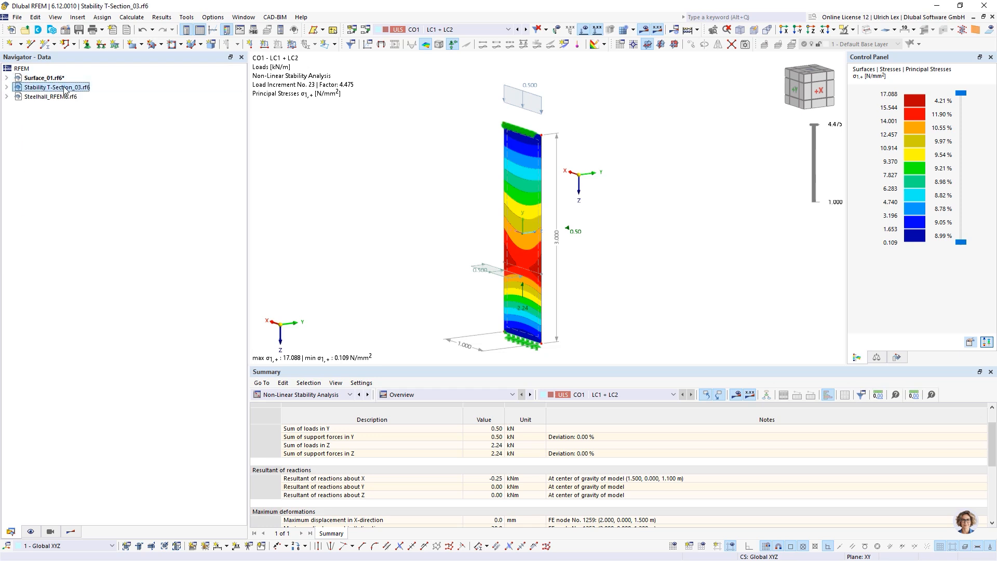
double_click(30, 88)
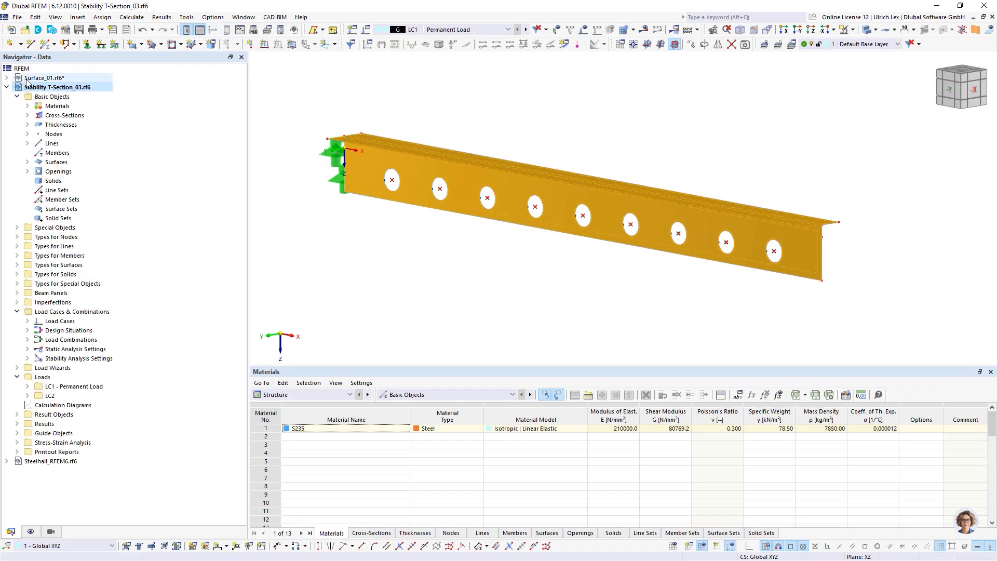
Step: Inspect the perforated S235 T-beam along its length and widen the model view
click(327, 219)
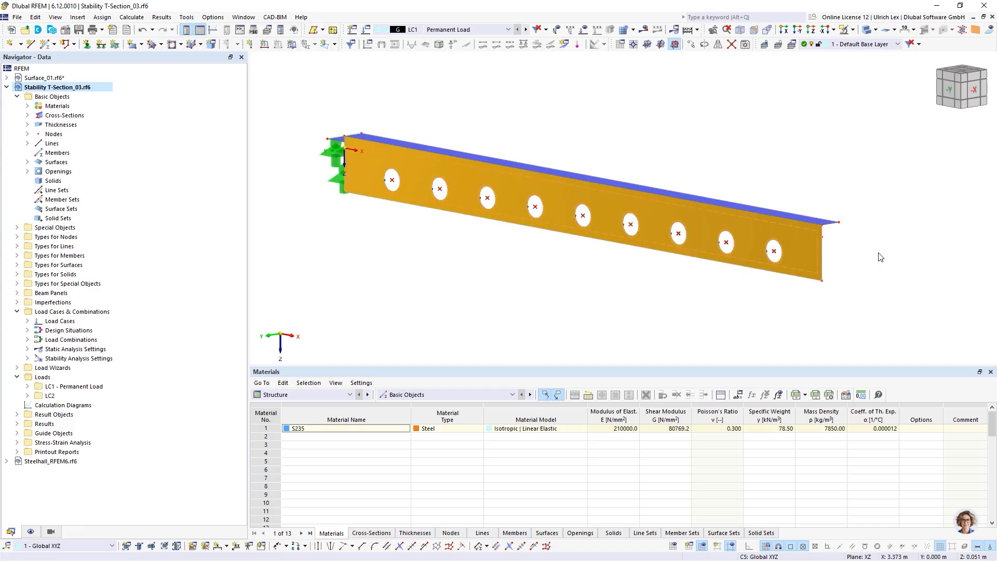
scroll(831, 212, up, 5)
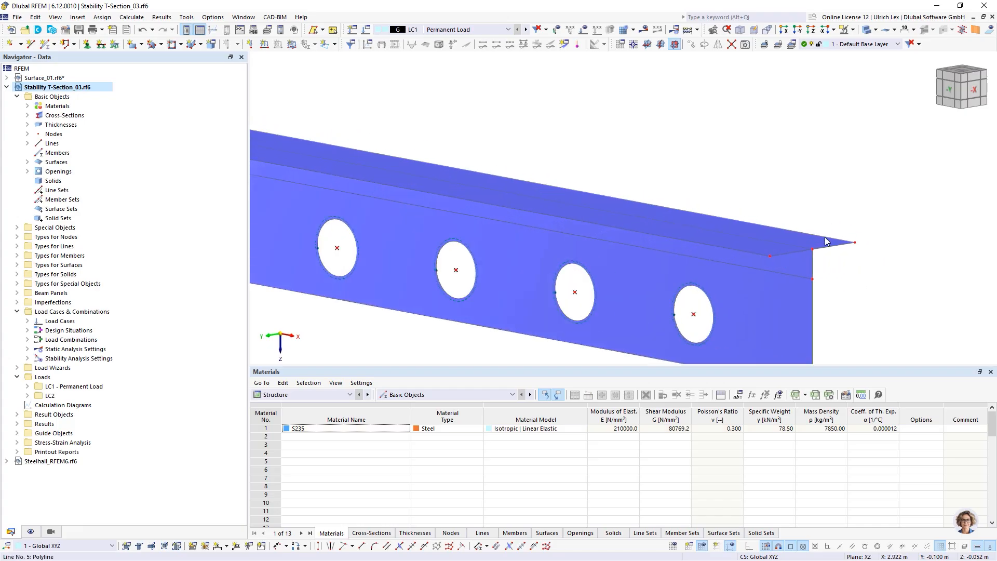
click(781, 248)
click(816, 110)
scroll(811, 113, down, 5)
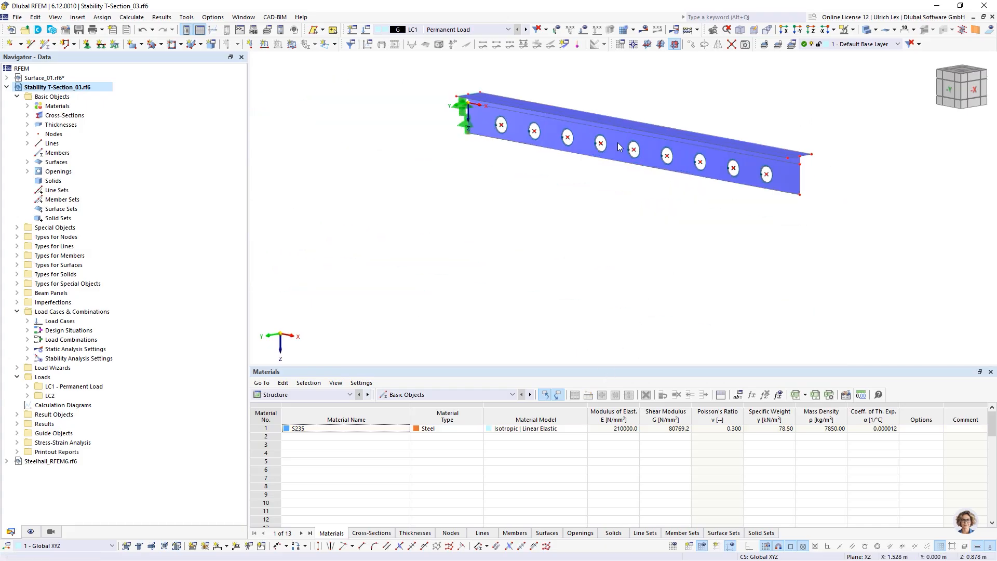
scroll(634, 101, up, 2)
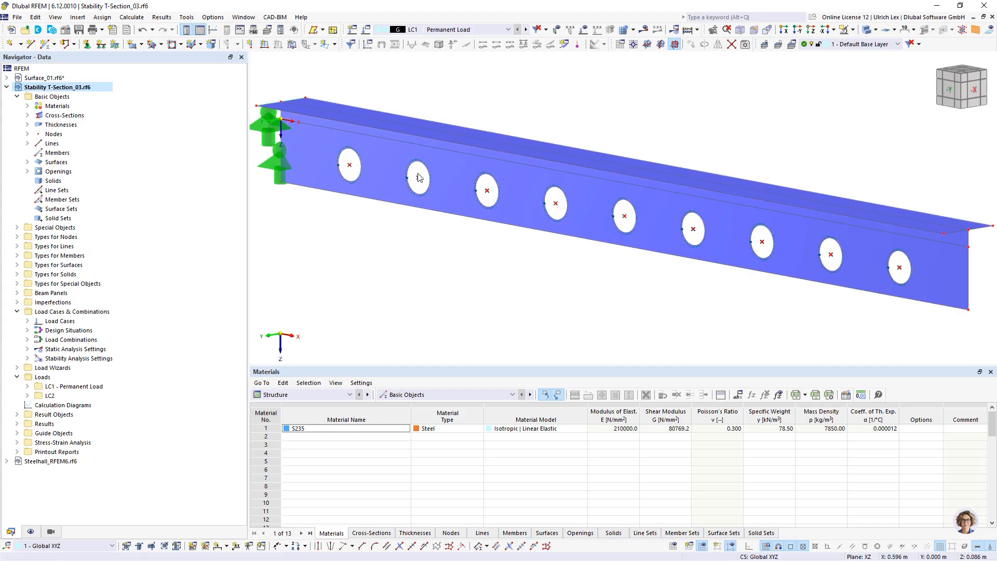
mouse_move(468, 307)
ctrl+middle_down()
mouse_move(447, 263)
mouse_move(398, 260)
mouse_move(466, 288)
mouse_move(463, 249)
mouse_move(463, 311)
ctrl+middle_up()
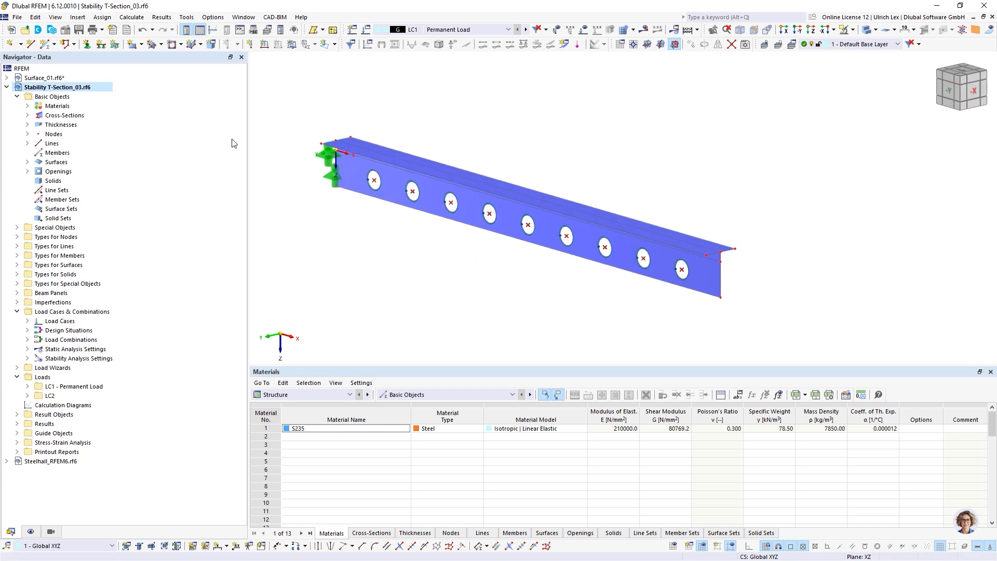
drag(250, 135, 179, 149)
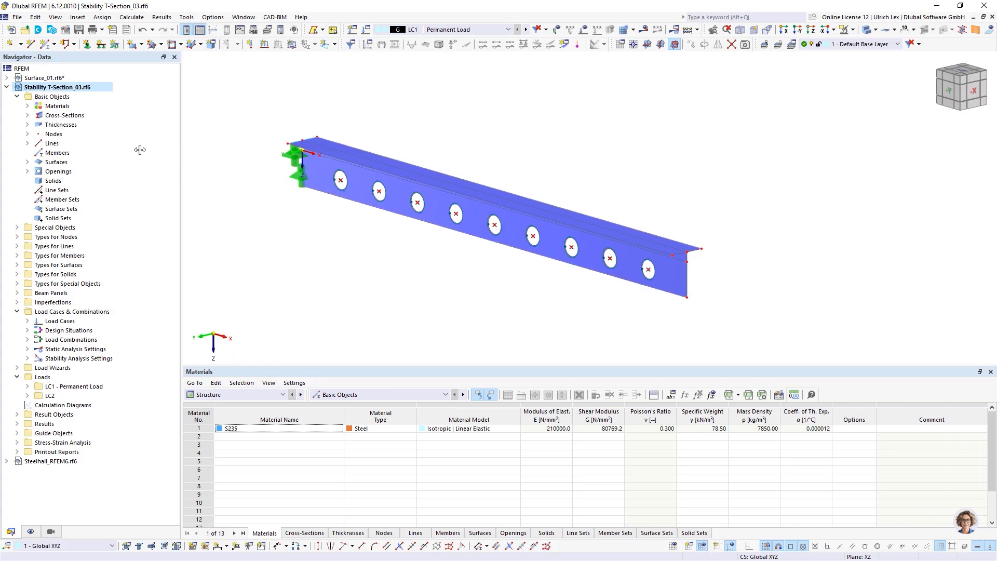
Step: Show LC2's loads on the beam, then open LC1 Permanent Load settings with ST1 Lanczos eigenvalue analysis
click(410, 30)
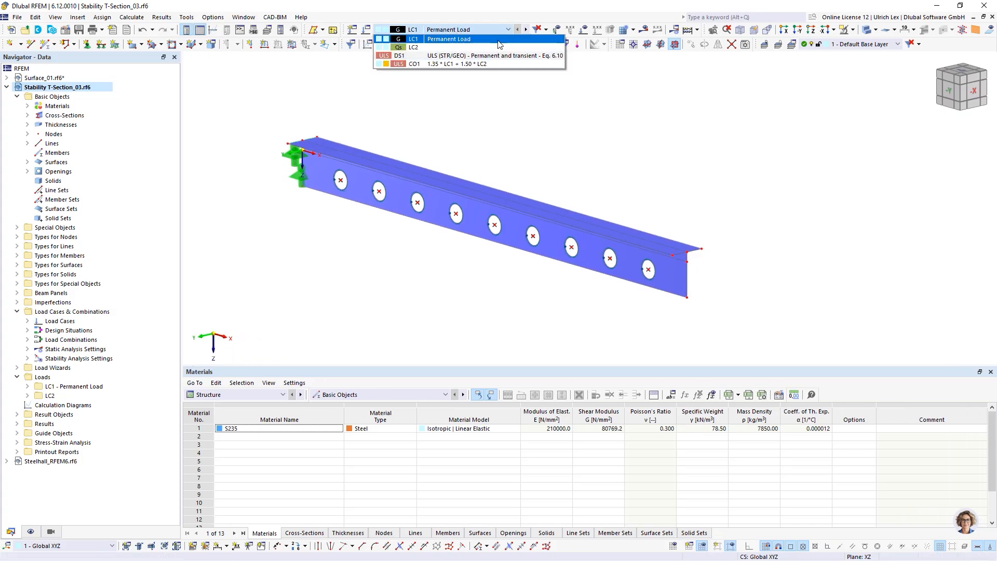
click(477, 47)
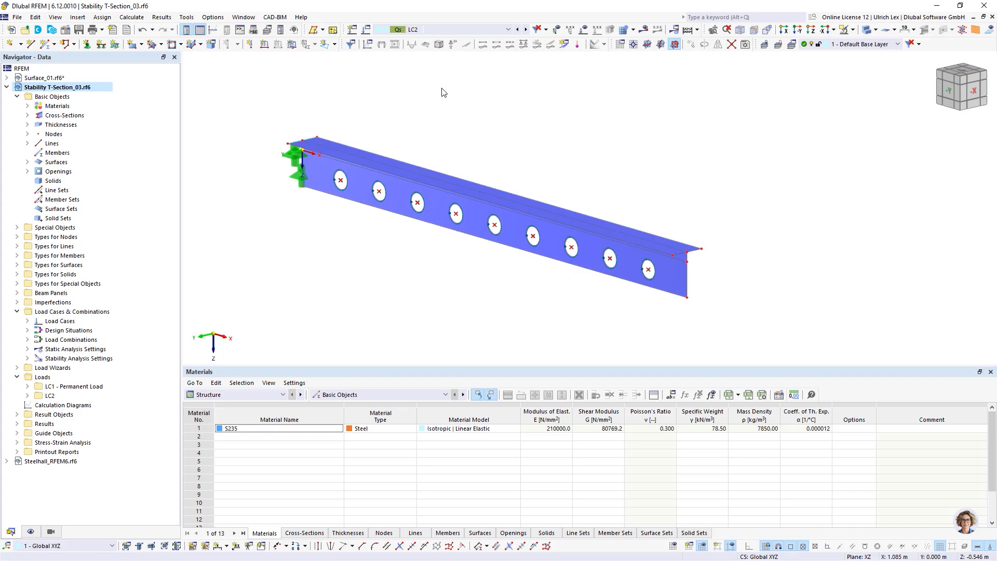
click(510, 31)
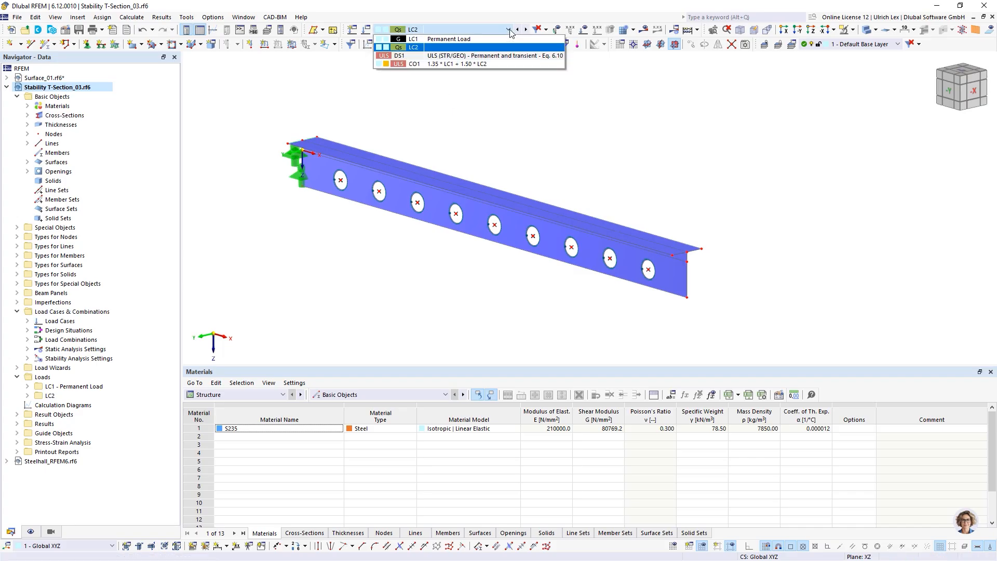
click(511, 48)
click(584, 31)
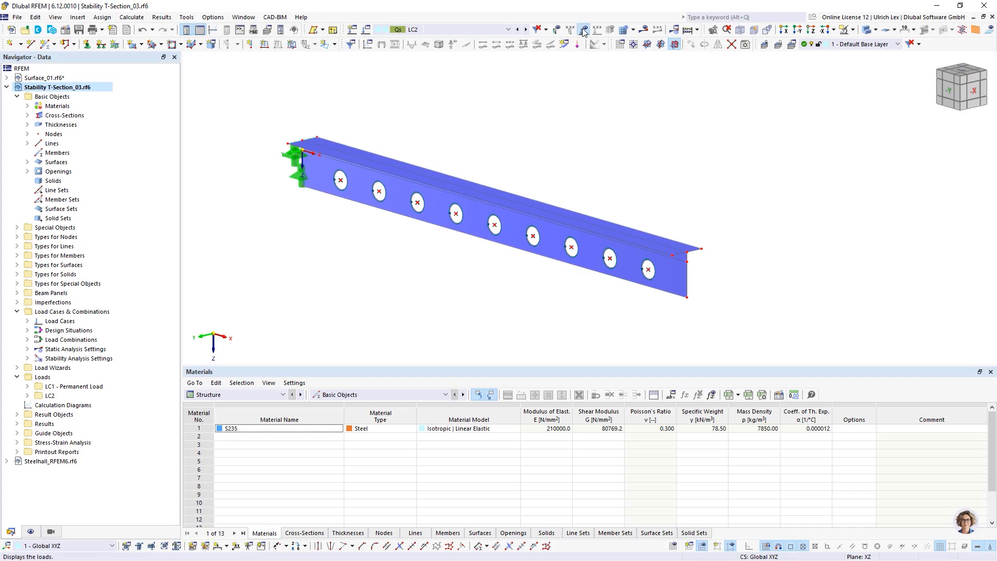
scroll(754, 238, down, 5)
scroll(807, 181, up, 3)
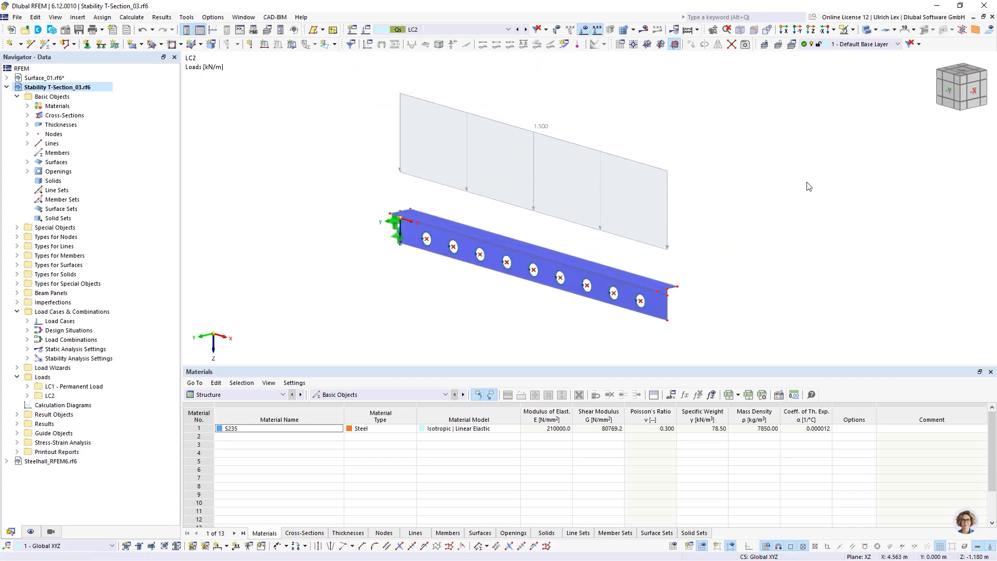
click(517, 29)
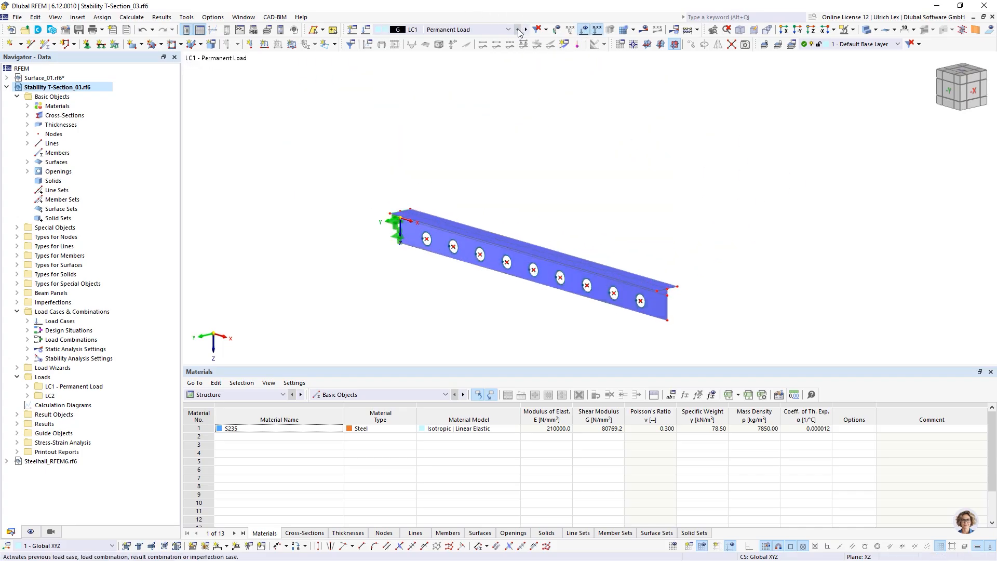
click(368, 34)
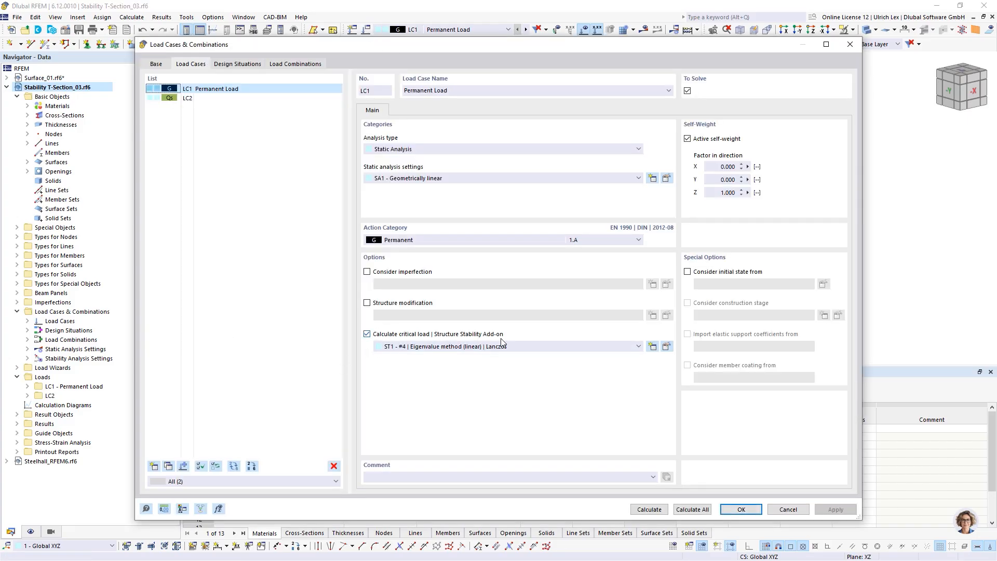
click(667, 346)
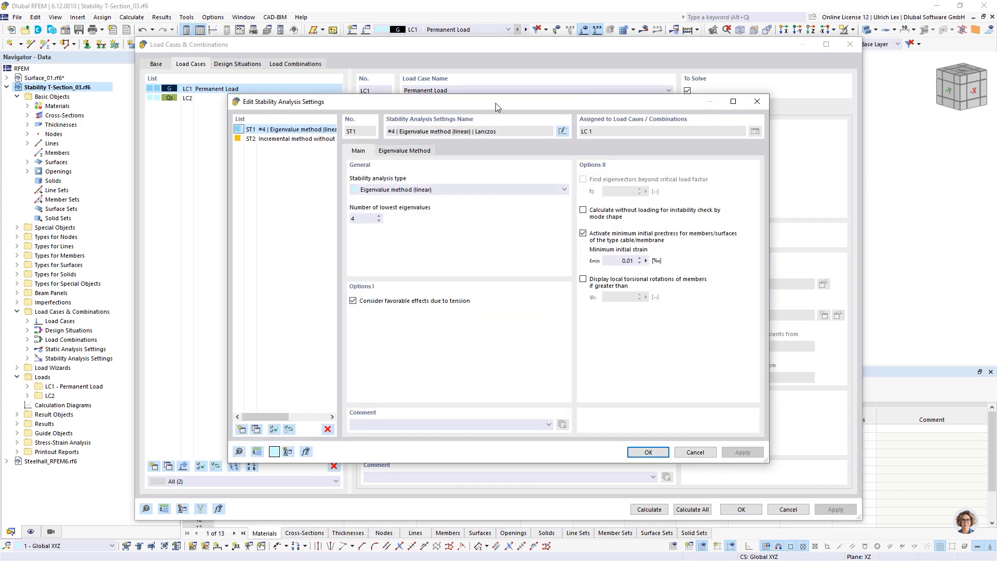
mouse_move(505, 104)
mouse_down()
mouse_move(483, 78)
mouse_move(514, 93)
mouse_up()
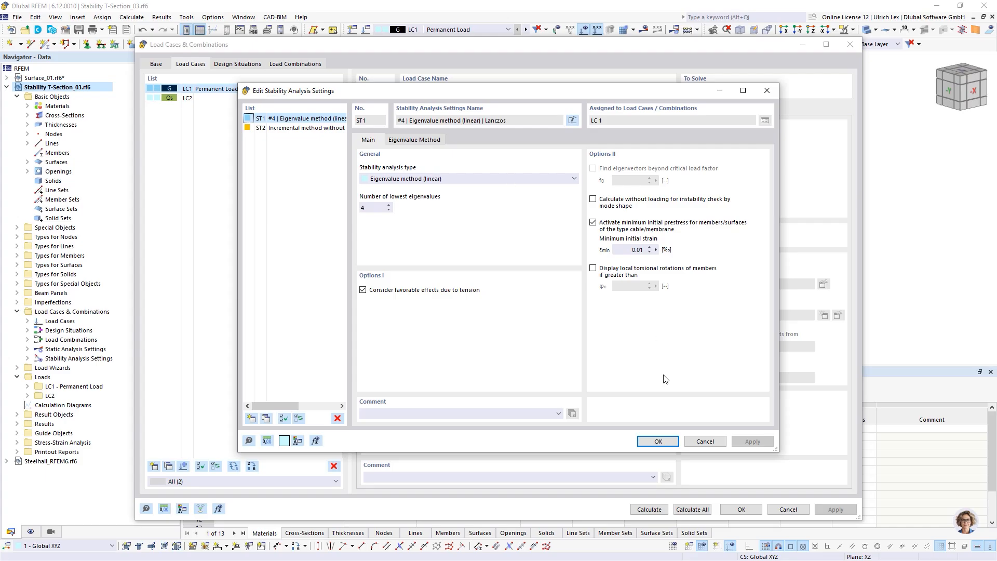
click(657, 442)
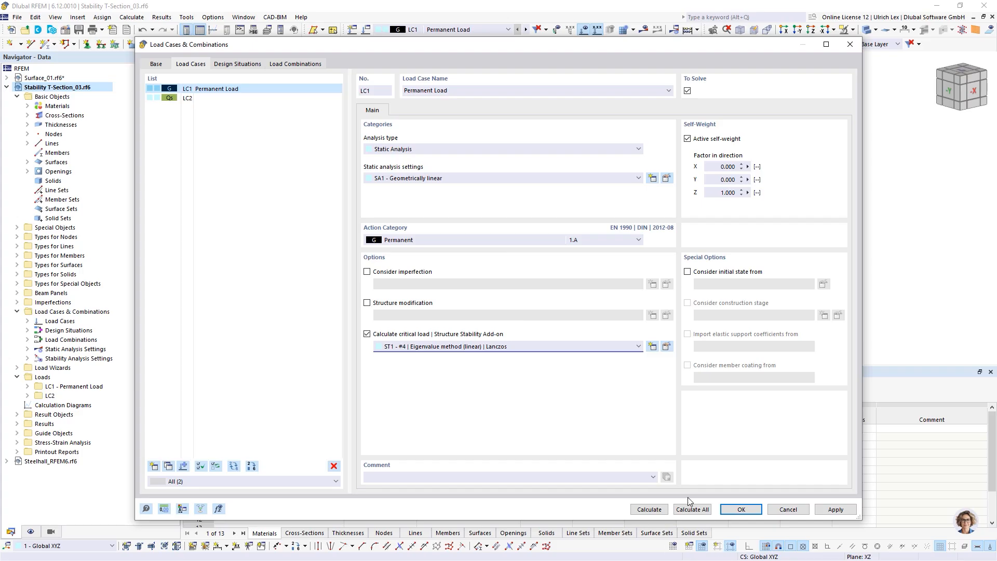
Step: Run Calculate All for LC1's SA1 and ST1 analyses and watch the progress window
click(650, 509)
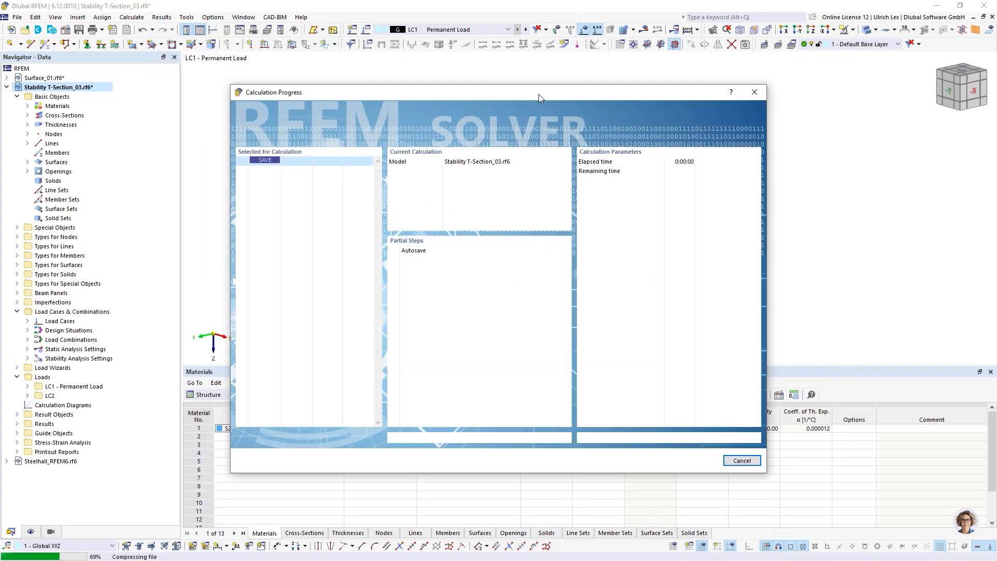
drag(538, 94, 583, 82)
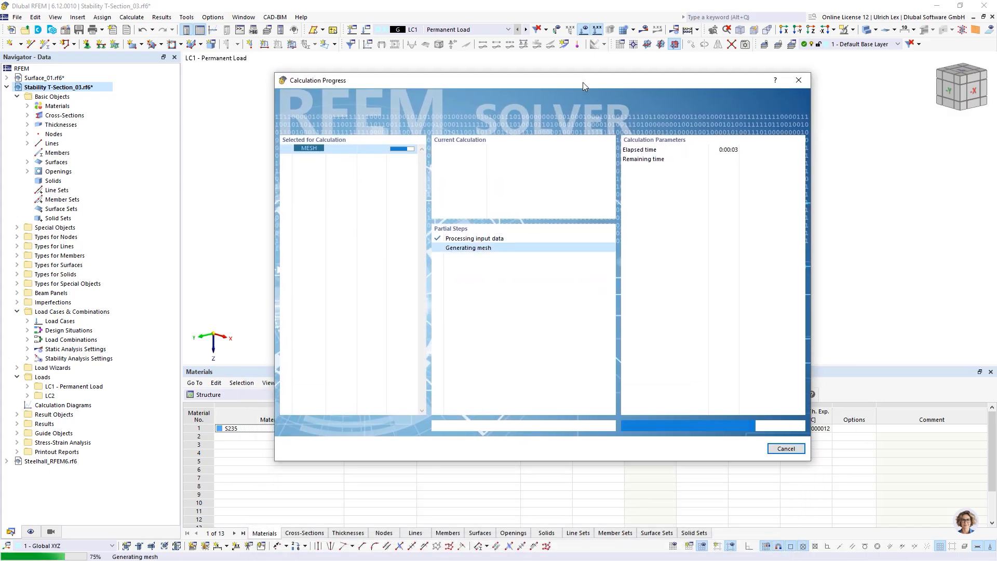
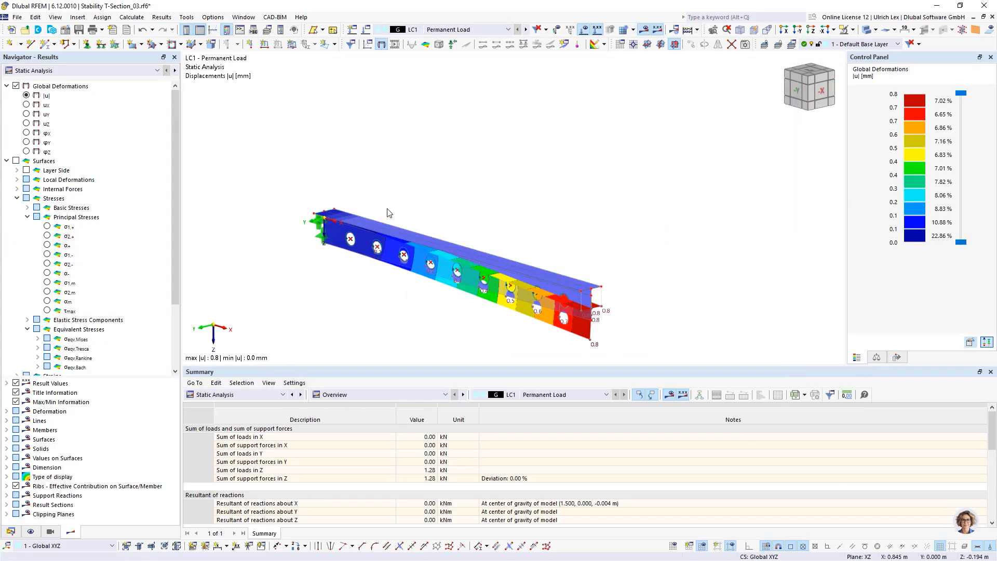
Step: Switch the results to Stability Analysis to show LC1 mode shape 1 (factor 48.841)
click(83, 70)
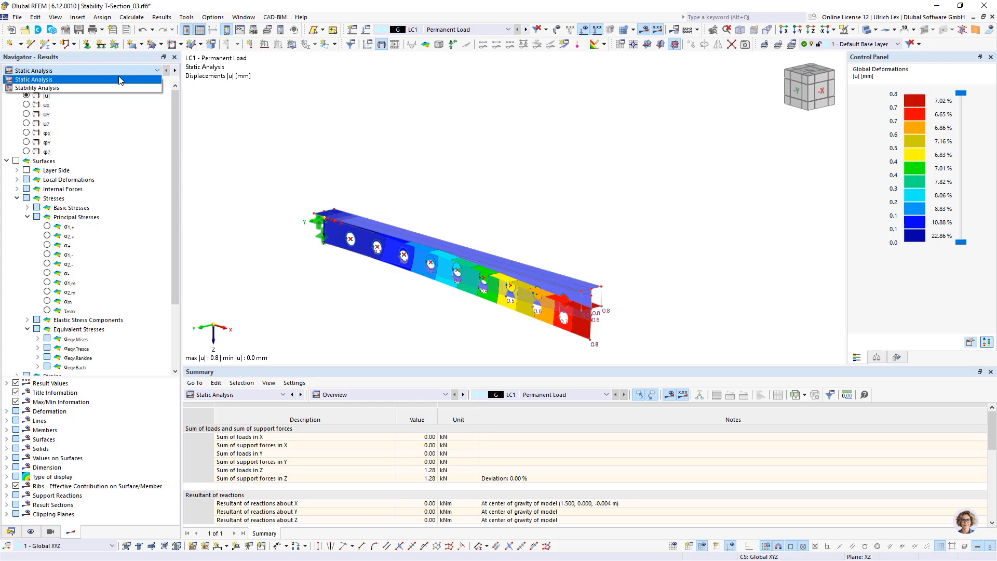
click(78, 89)
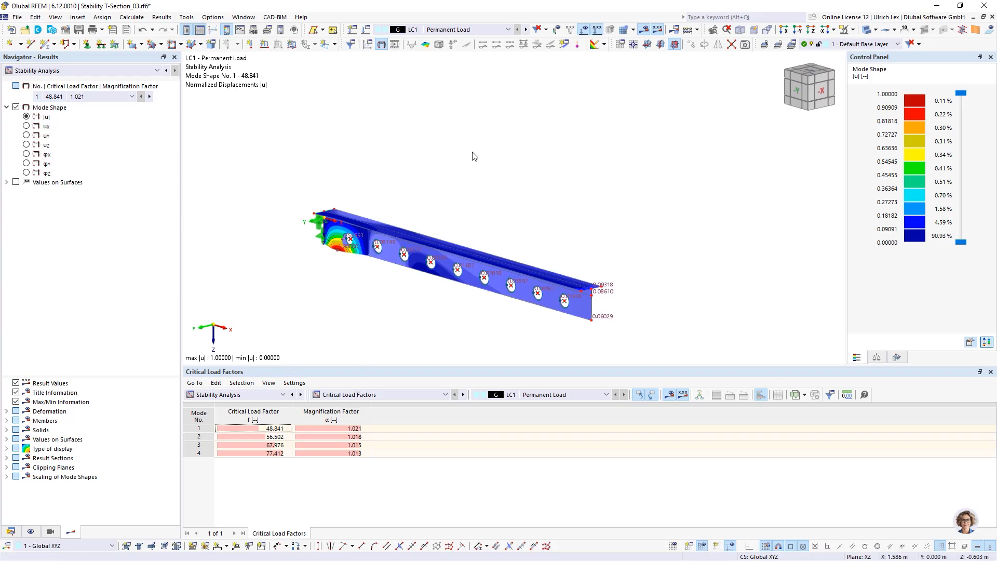
scroll(474, 156, down, 1)
scroll(496, 279, up, 2)
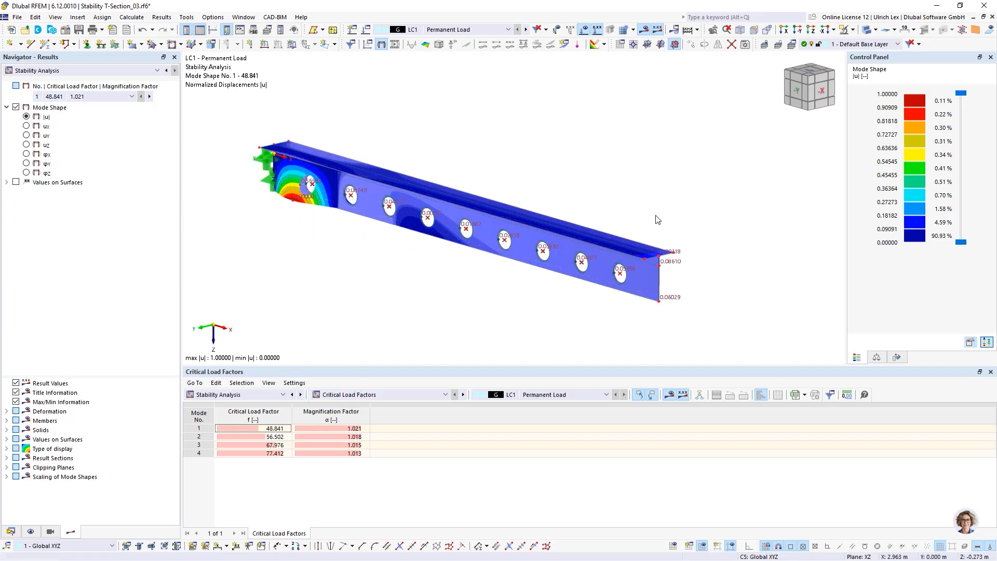
scroll(657, 218, down, 1)
ctrl+middle_drag(632, 298, 636, 252)
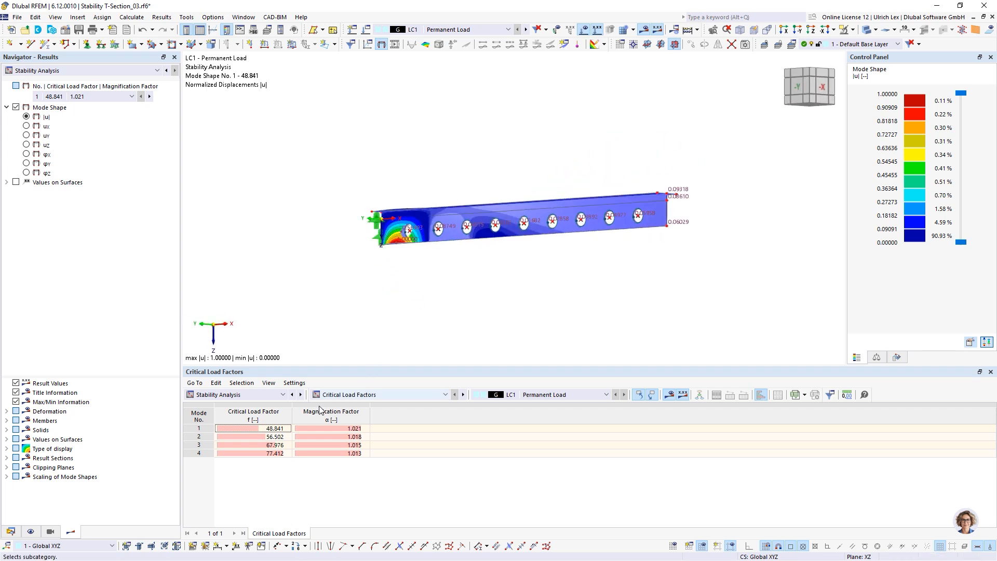
Step: Step through mode shapes 2 and 3 and back to mode shape 1, orbiting the beam
click(149, 97)
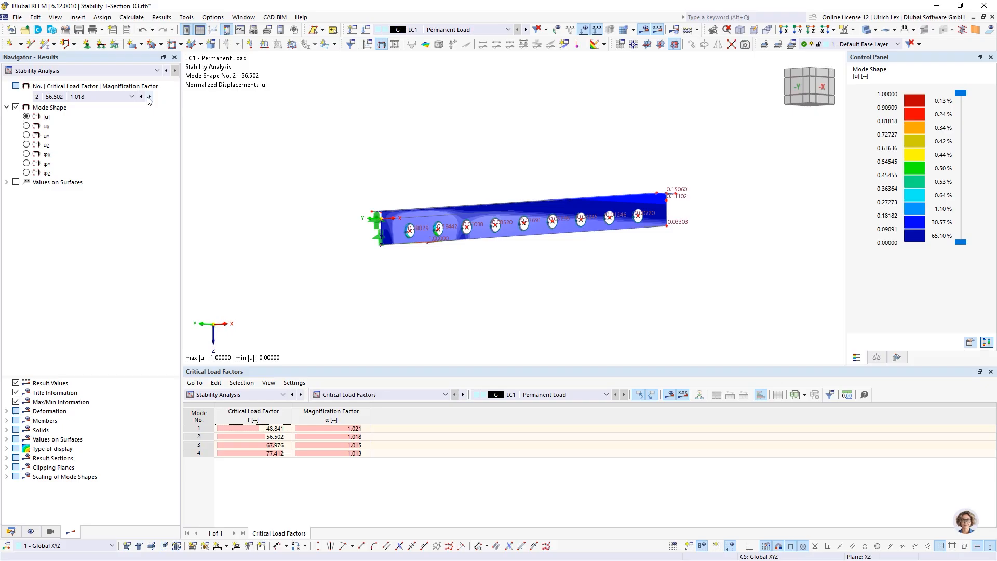
ctrl+middle_drag(481, 299, 427, 265)
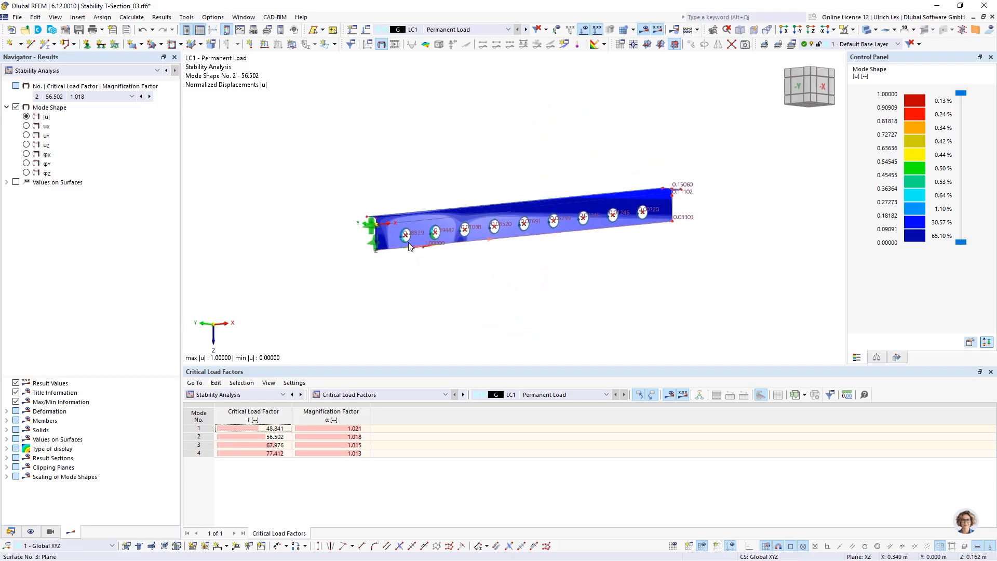
click(141, 97)
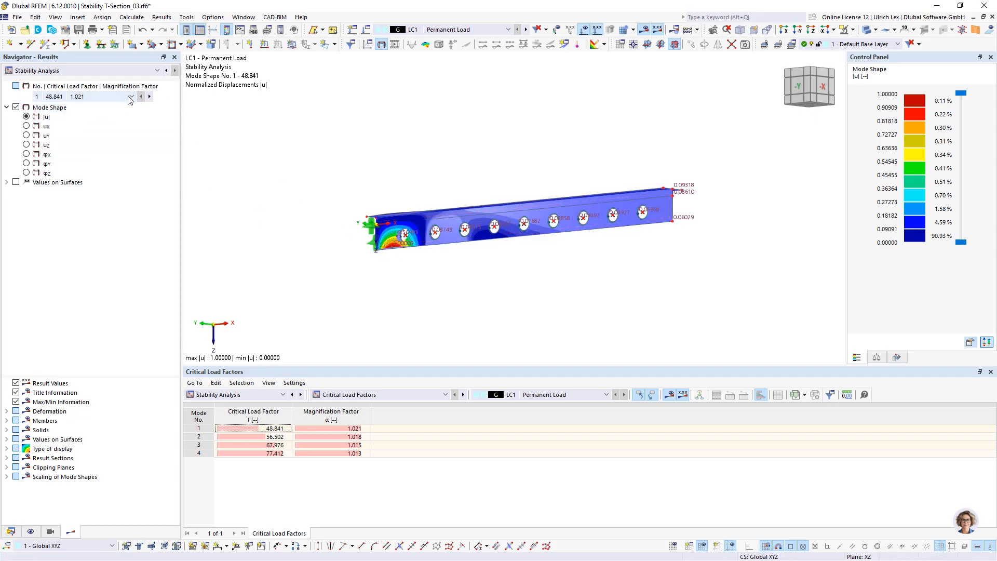
click(149, 97)
click(149, 97)
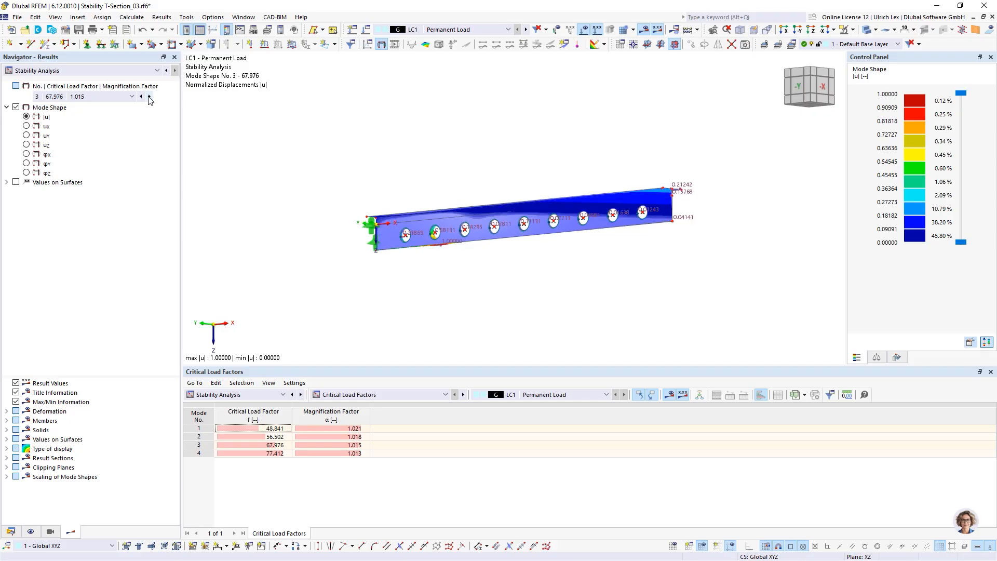
click(141, 97)
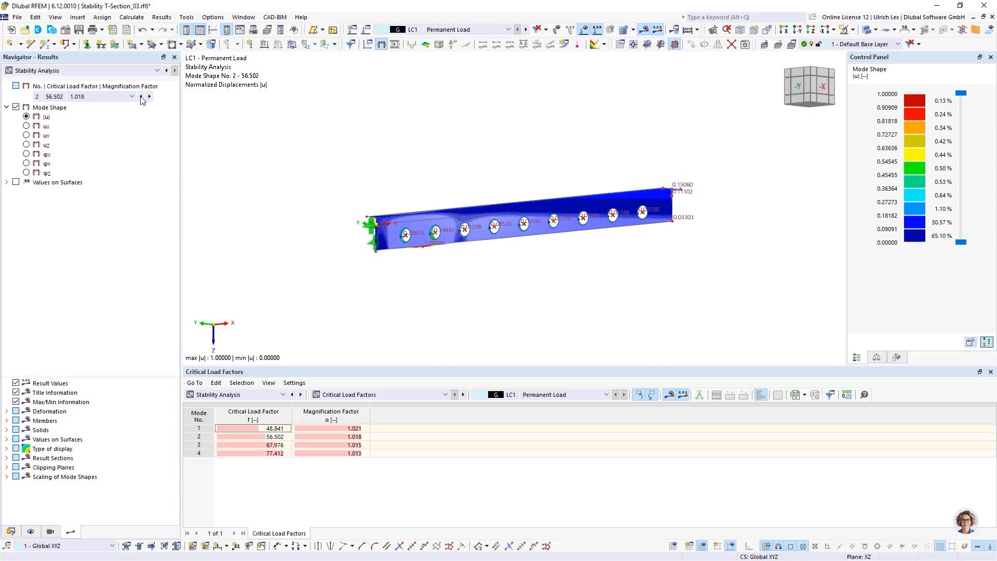
click(140, 97)
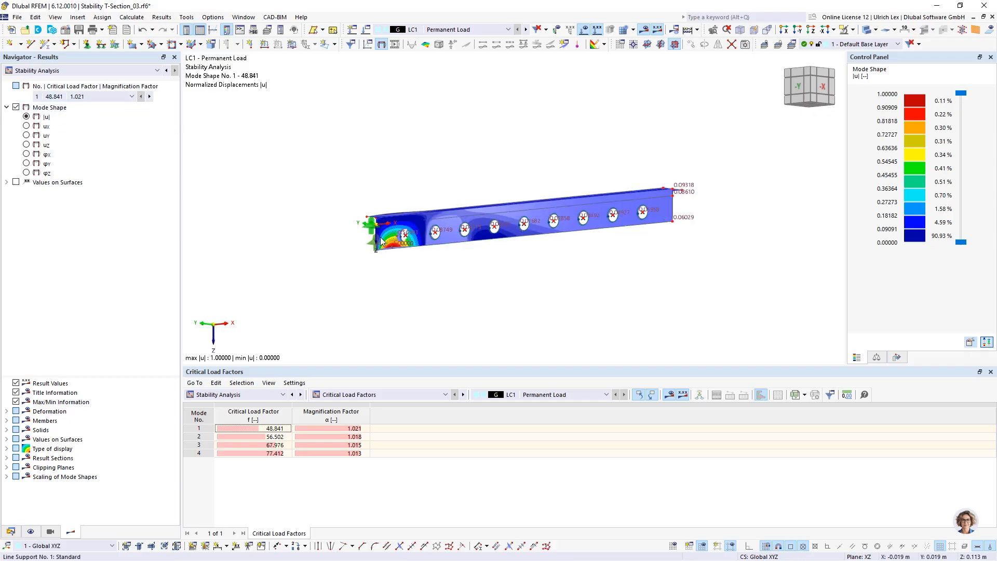
right_drag(489, 177, 508, 223)
click(455, 279)
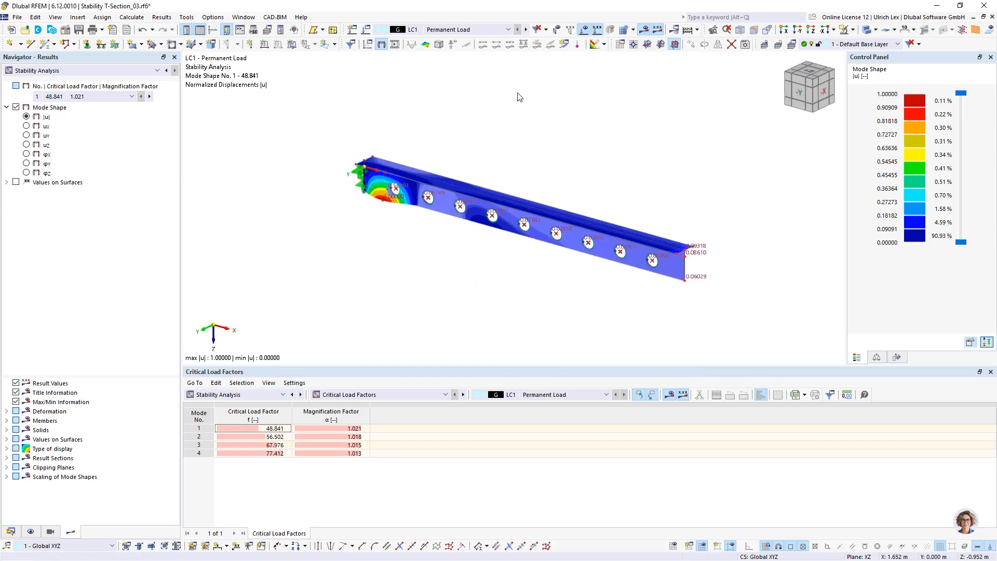
click(483, 31)
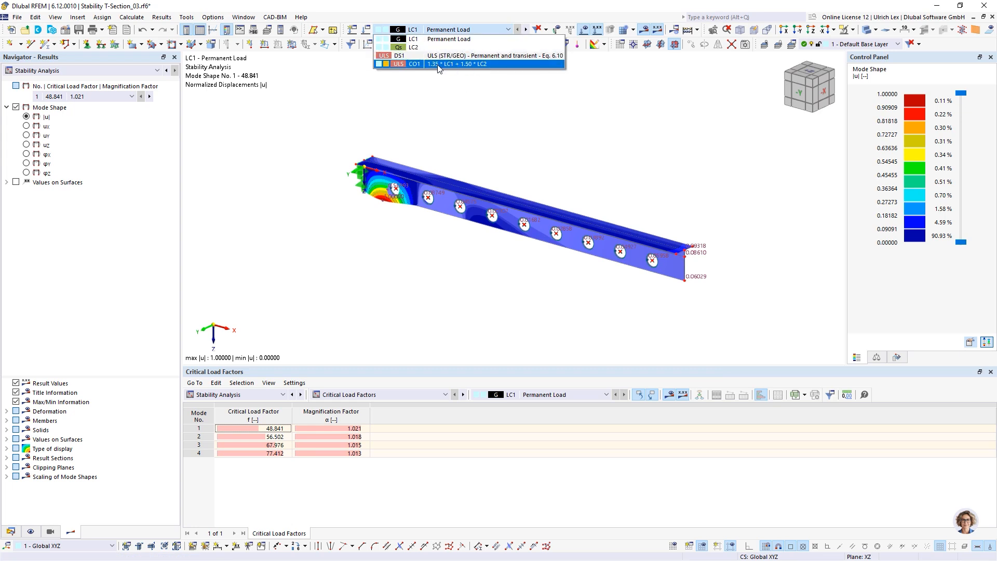
Step: Make combination CO1 consider an imperfection and start a new imperfection case
click(509, 64)
click(365, 29)
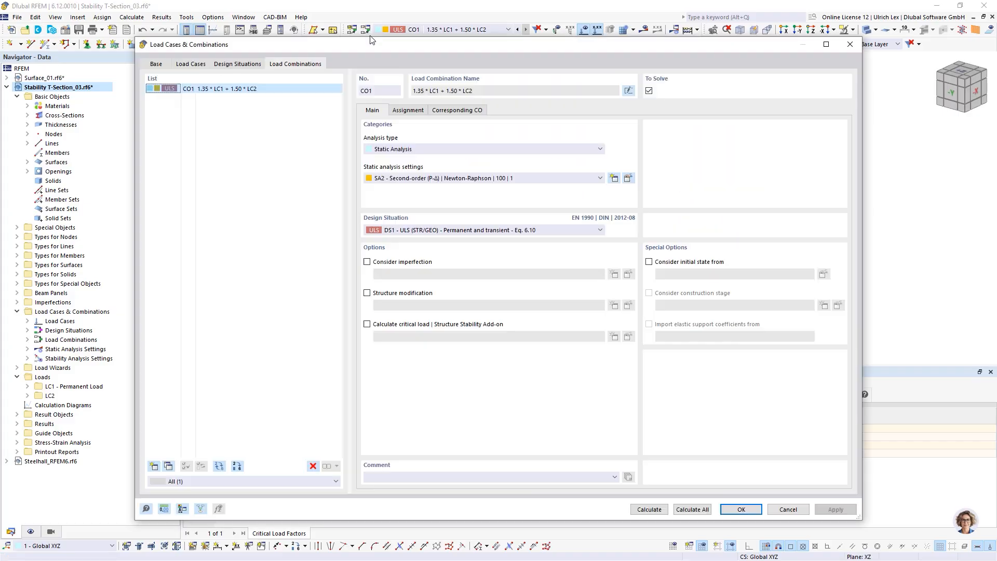
drag(435, 47, 395, 49)
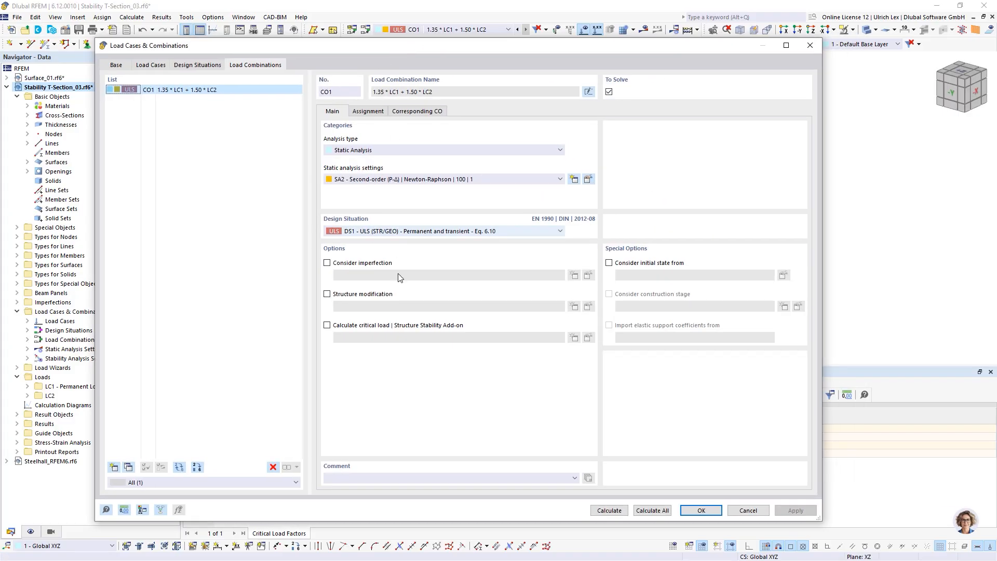
click(326, 263)
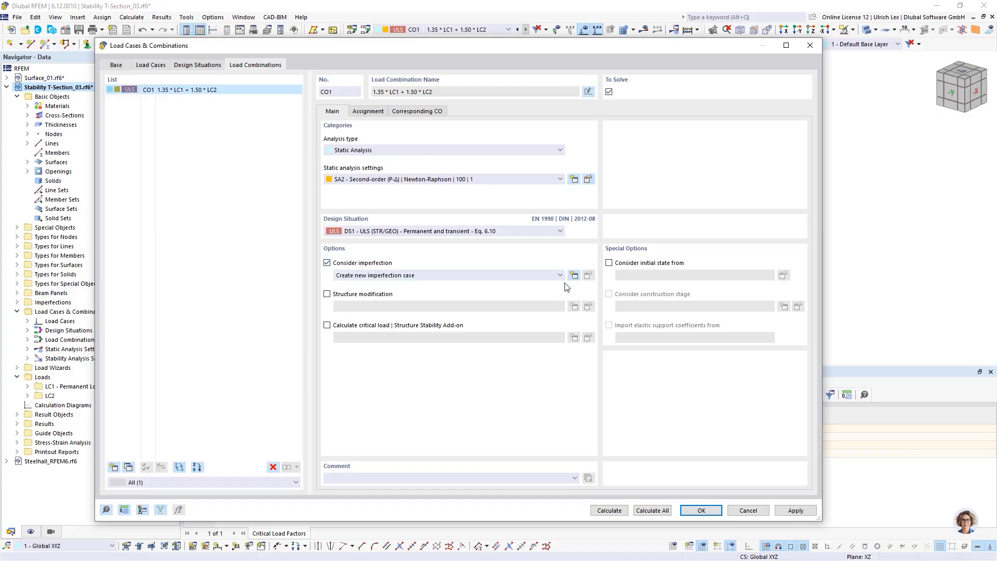
click(573, 275)
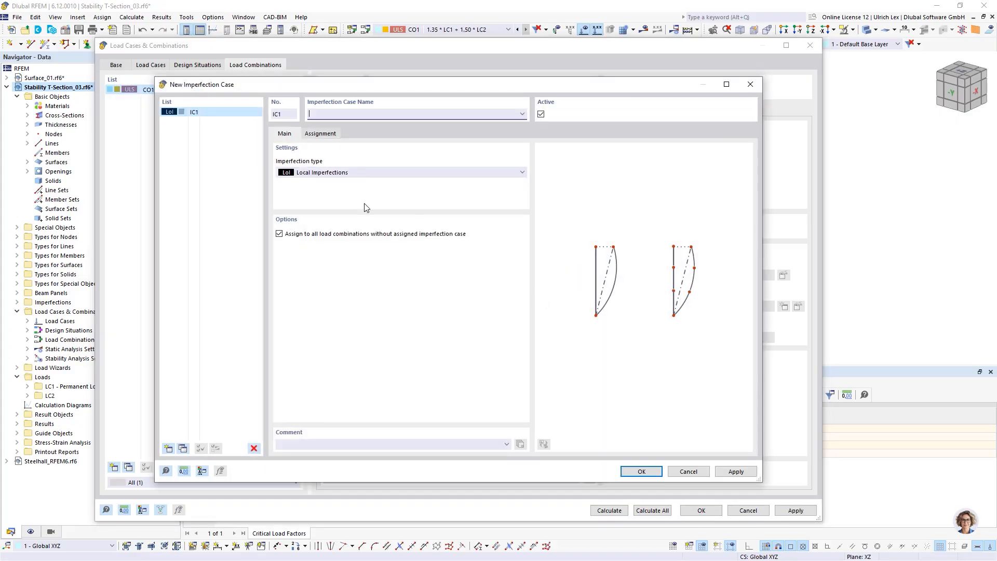
drag(359, 88, 379, 80)
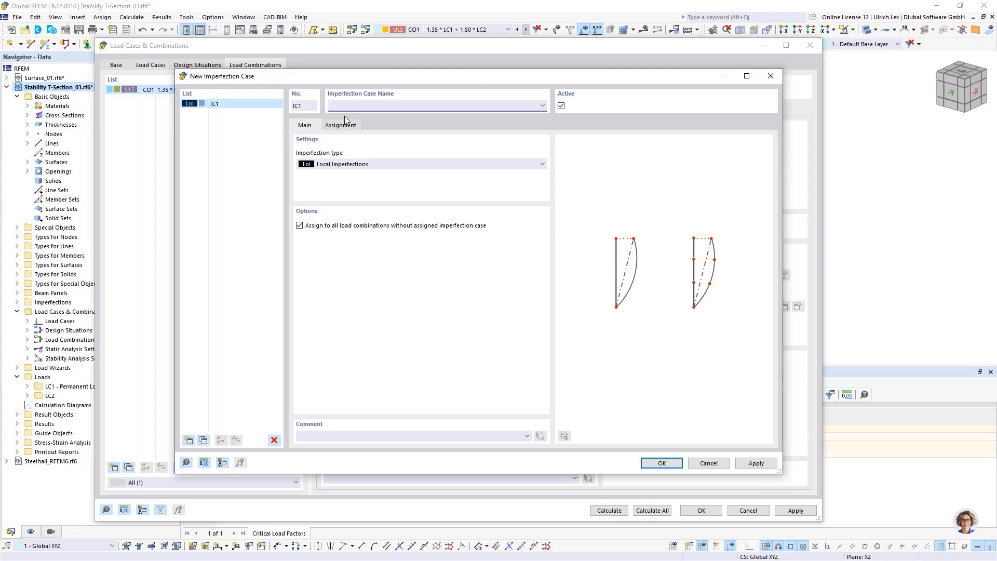
Step: Define IC1 as a Buckling Mode imperfection from LC1 mode 1, spatial scaling, 0.0300 m magnitude
click(365, 164)
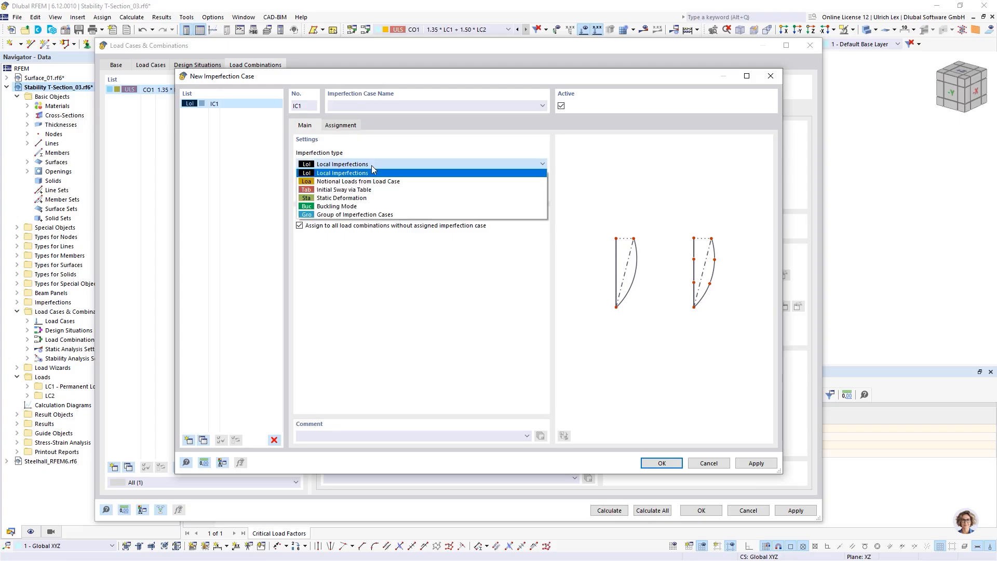
click(393, 207)
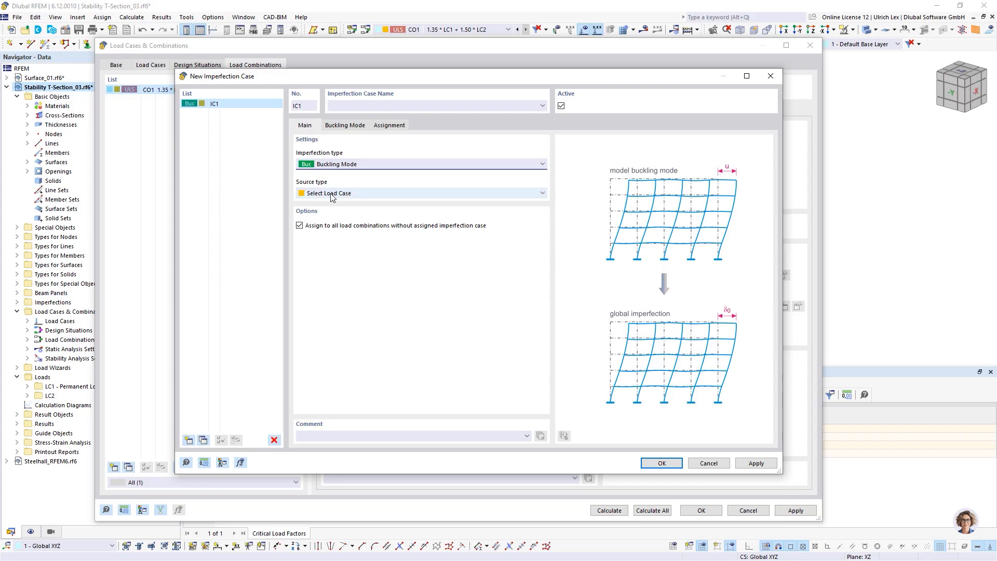
click(345, 126)
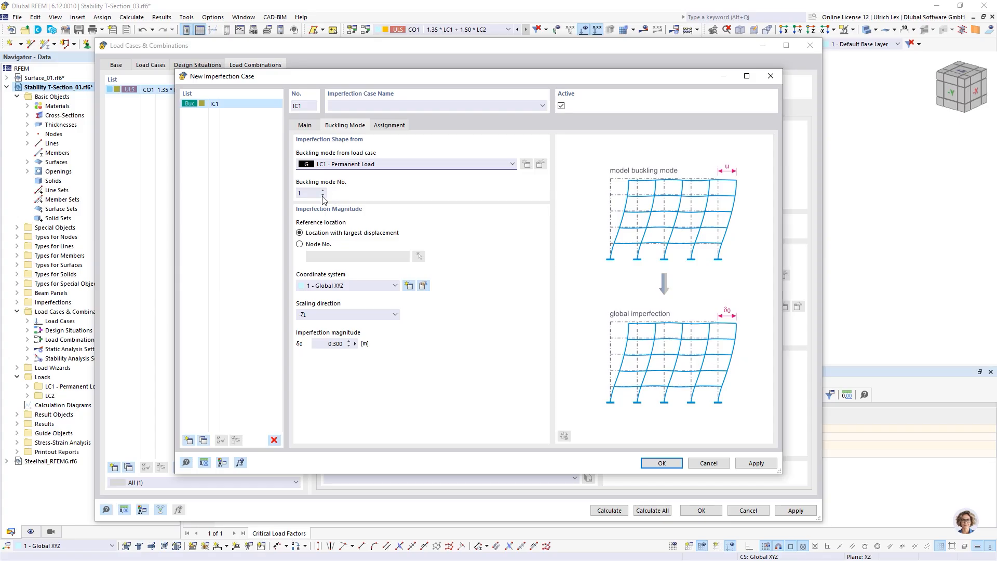
click(305, 194)
click(355, 314)
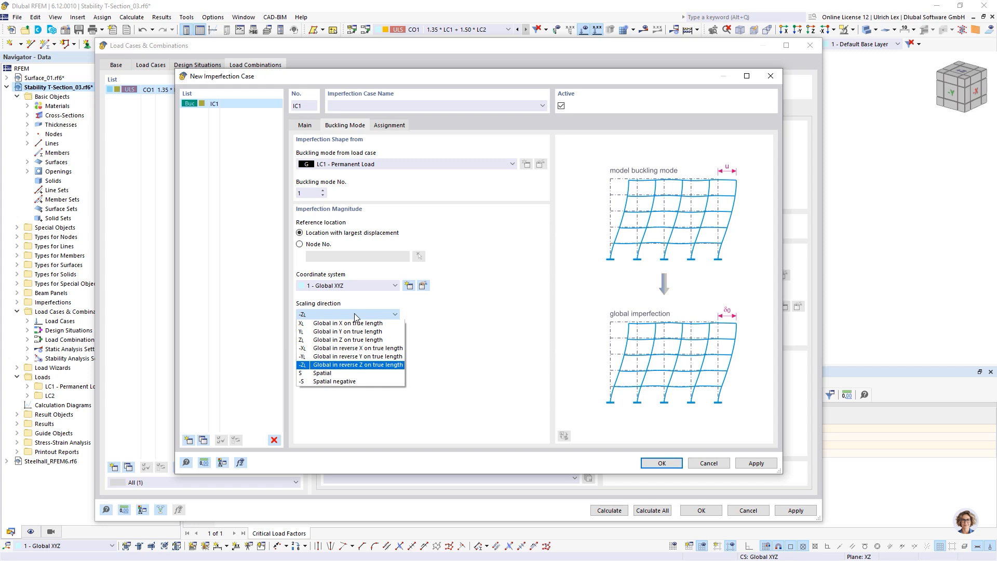
key(Down)
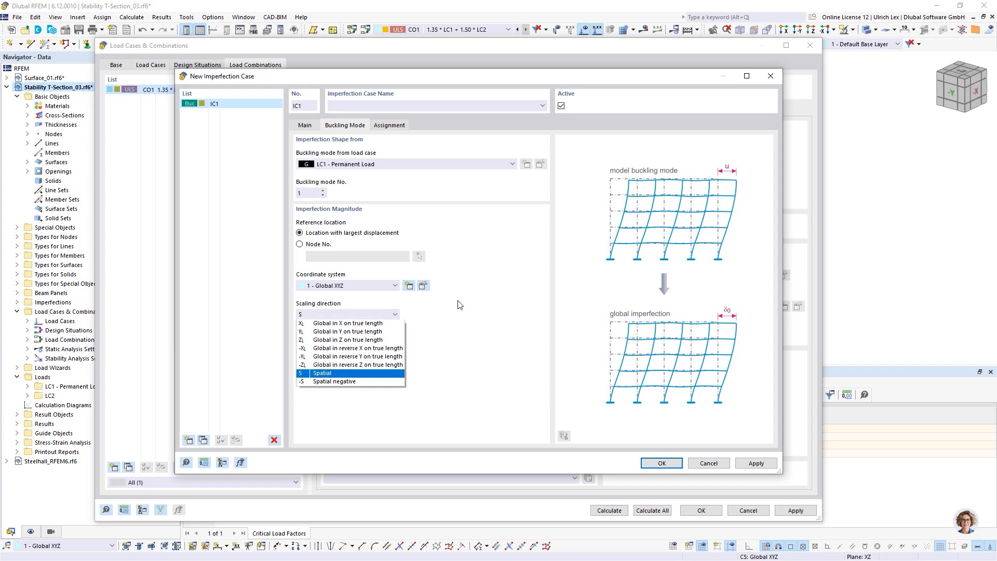
key(Return)
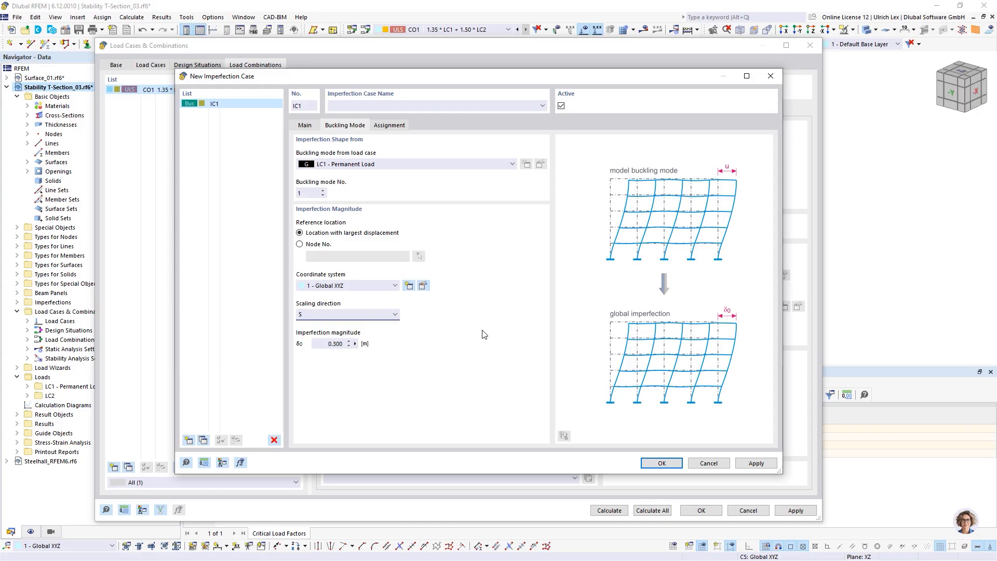
click(333, 343)
click(653, 464)
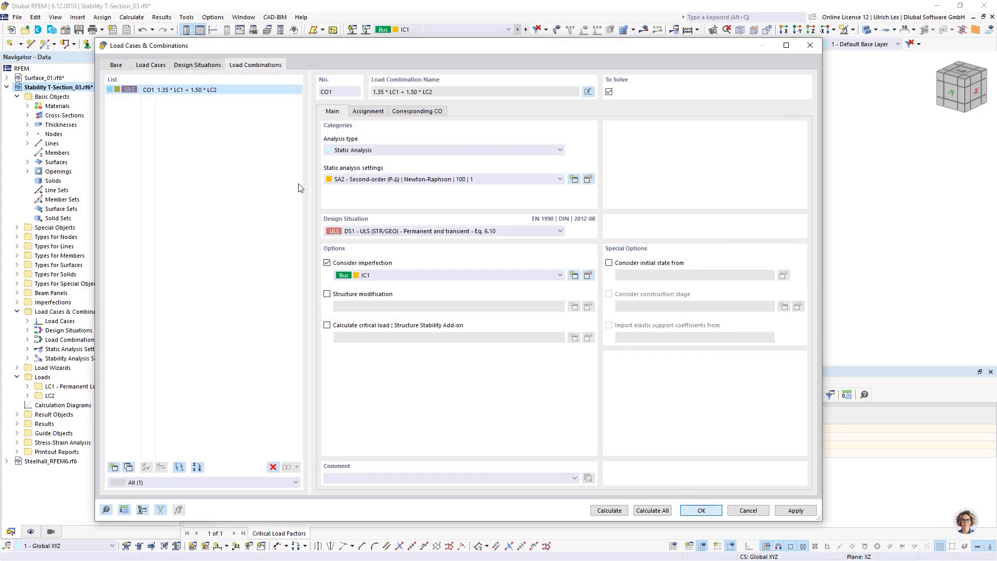
Step: Close the combination settings and return to LC1 results, viewing the beam from below
key(Return)
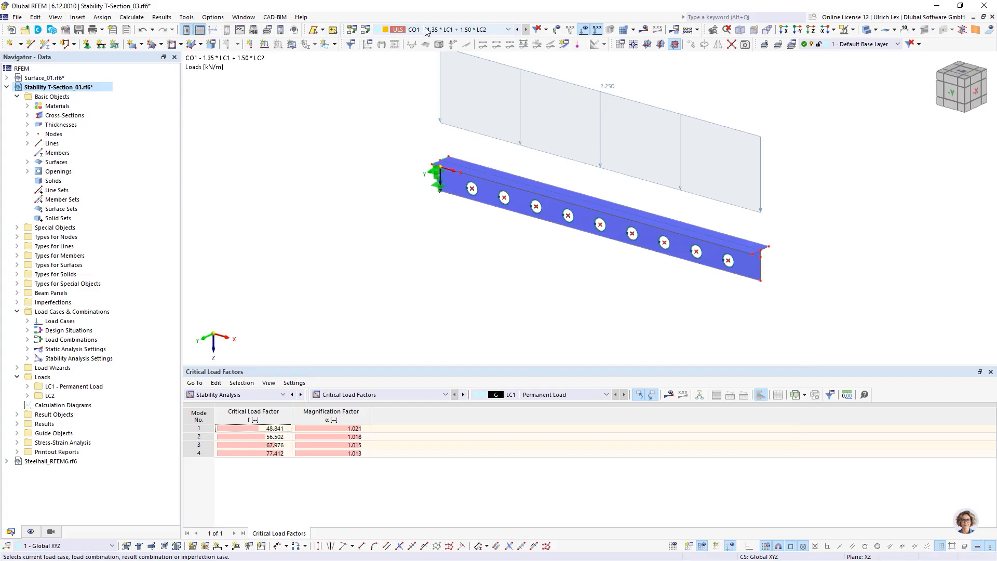
click(426, 31)
click(426, 41)
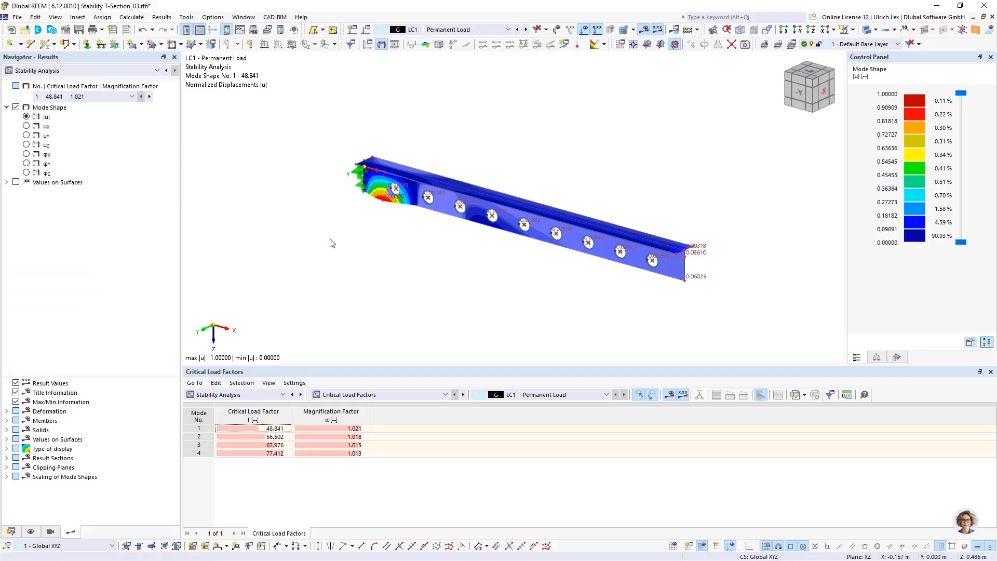
ctrl+middle_drag(424, 268, 391, 197)
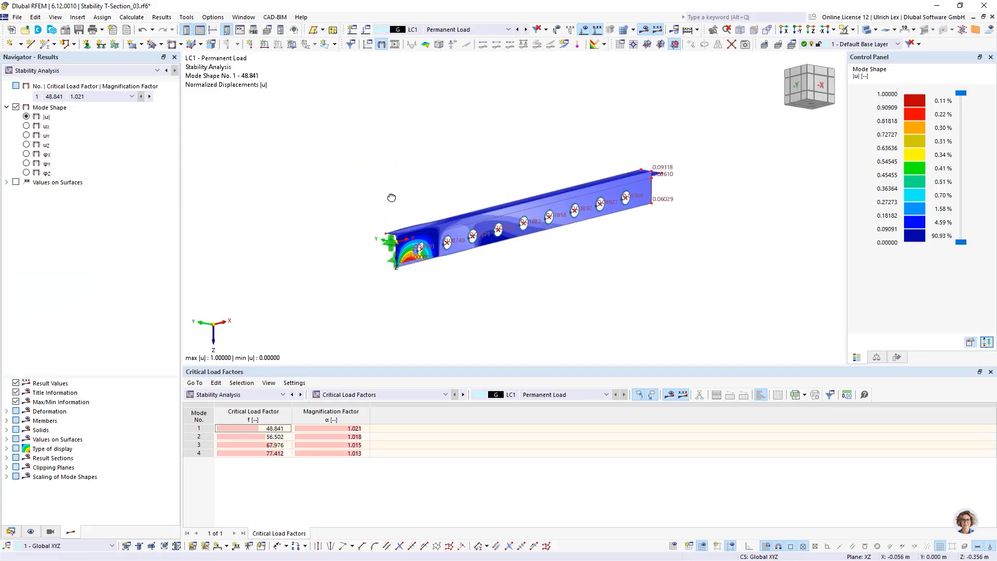
scroll(393, 259, up, 3)
scroll(395, 288, up, 2)
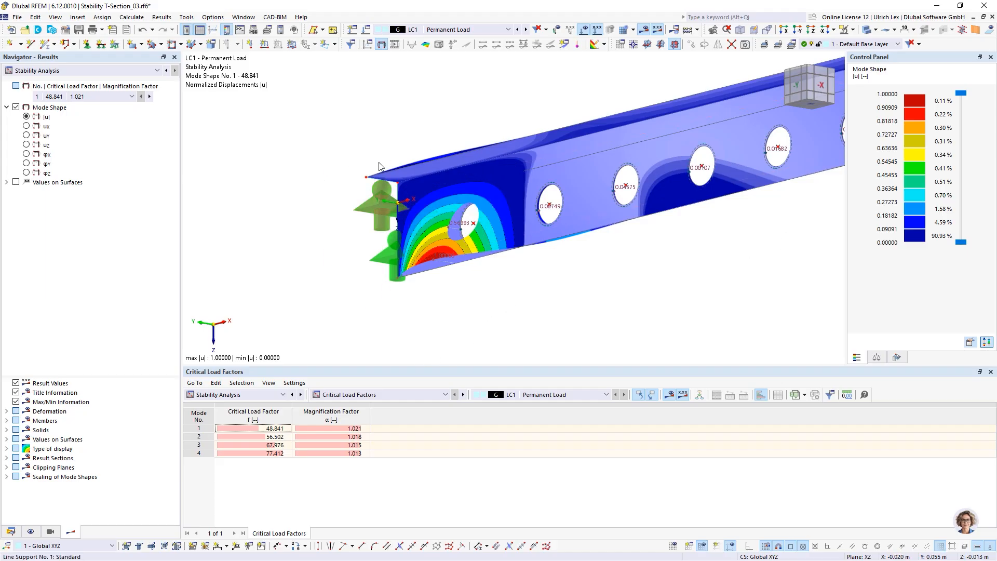
Step: Display combination CO1 (1.35 * LC1 + 1.50 * LC2) with its 2.750 kN/m beam load
click(495, 32)
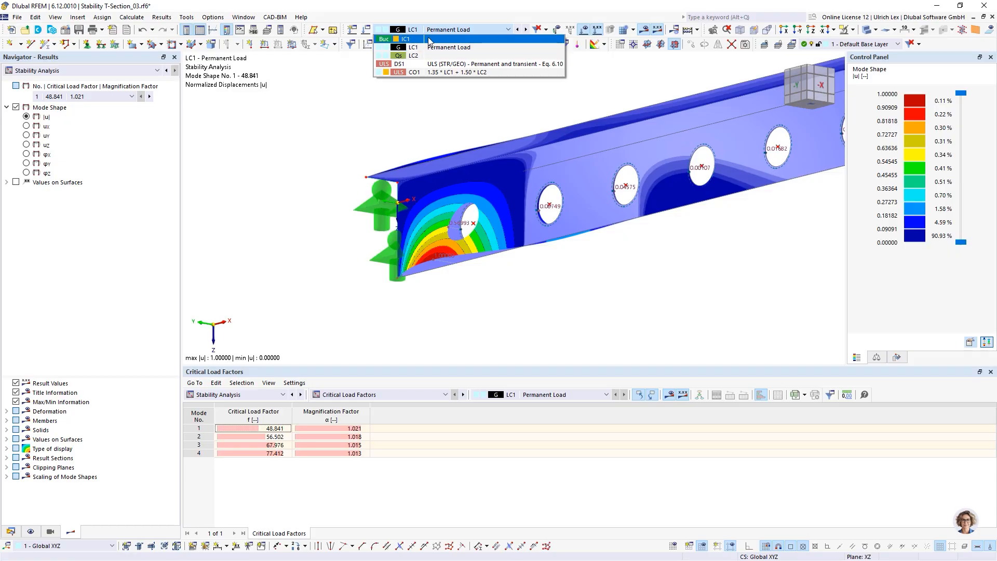
click(428, 112)
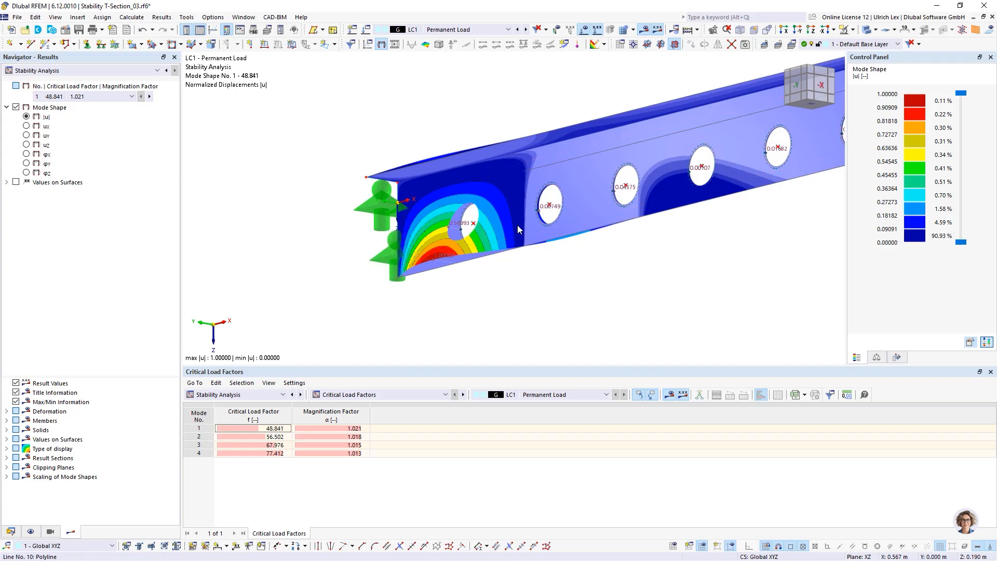
scroll(294, 189, down, 5)
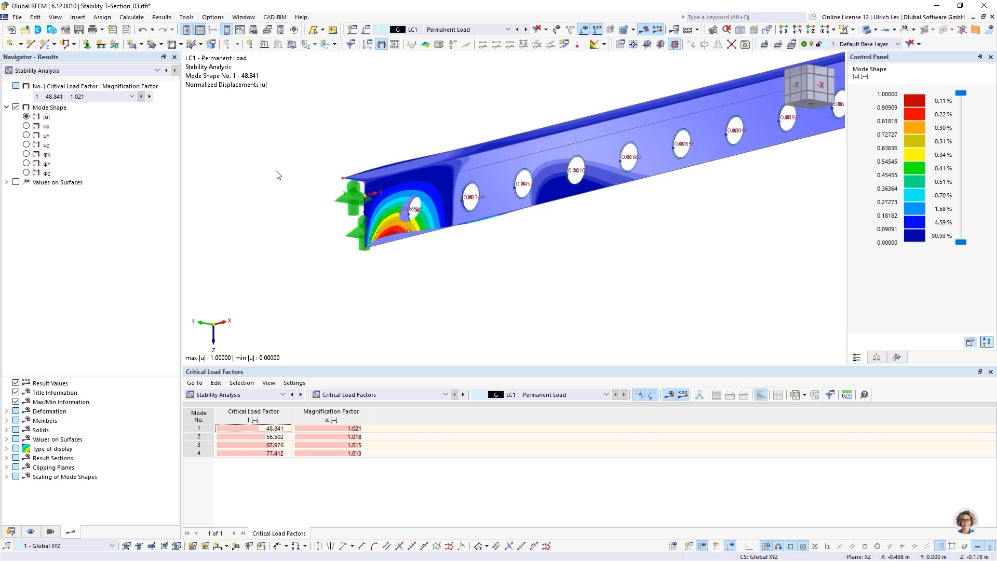
middle_drag(428, 118, 458, 190)
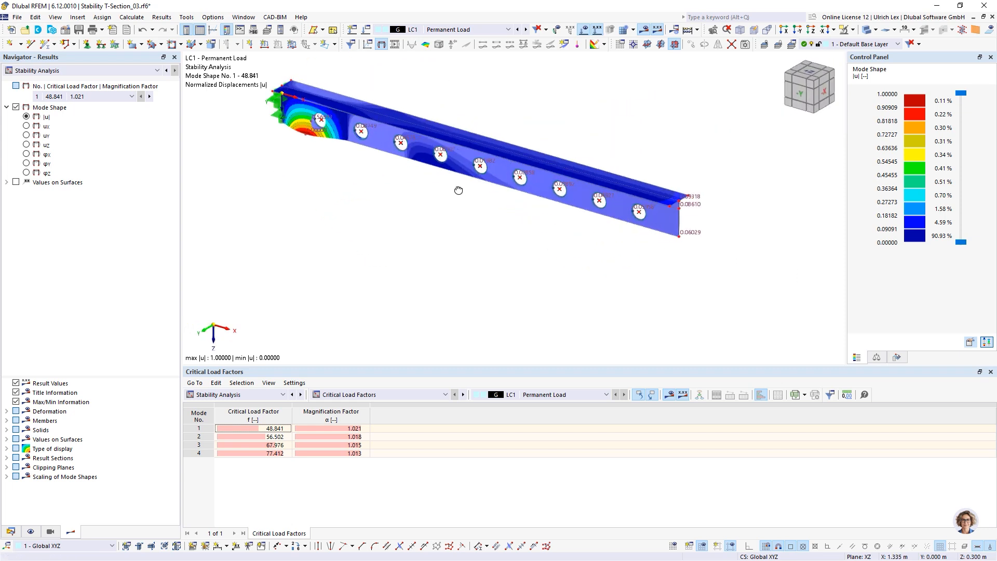
scroll(586, 314, down, 3)
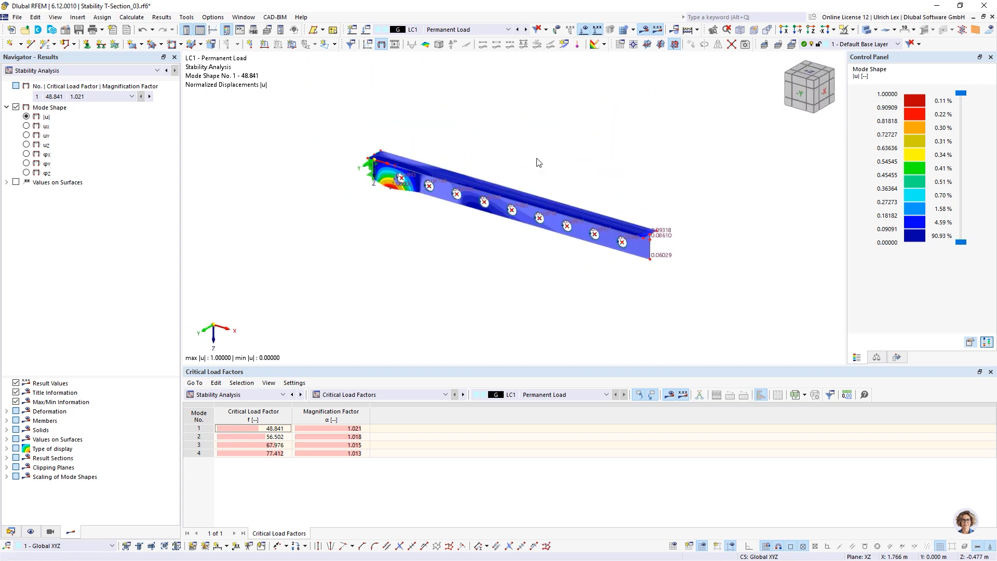
scroll(585, 314, up, 2)
click(492, 30)
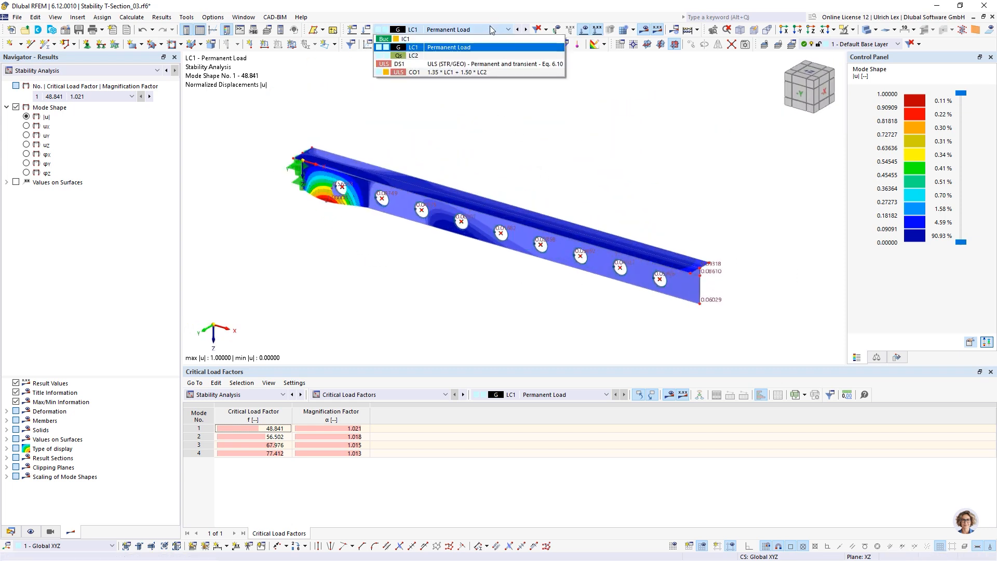
click(464, 72)
scroll(358, 298, down, 1)
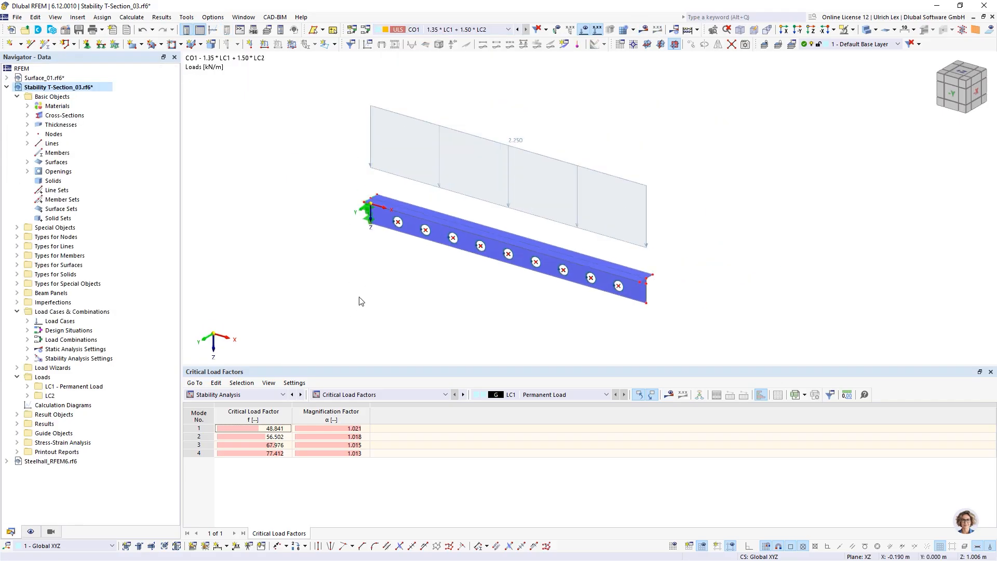
Step: Calculate CO1 and inspect the beam's displacements, peaking at 12.3 mm at the free end
click(644, 30)
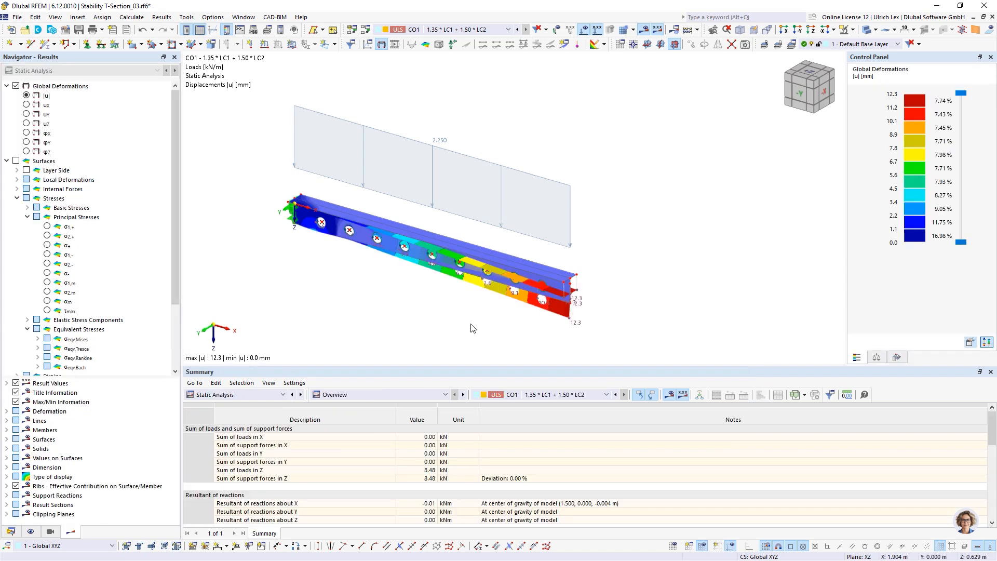
ctrl+middle_drag(471, 328, 393, 204)
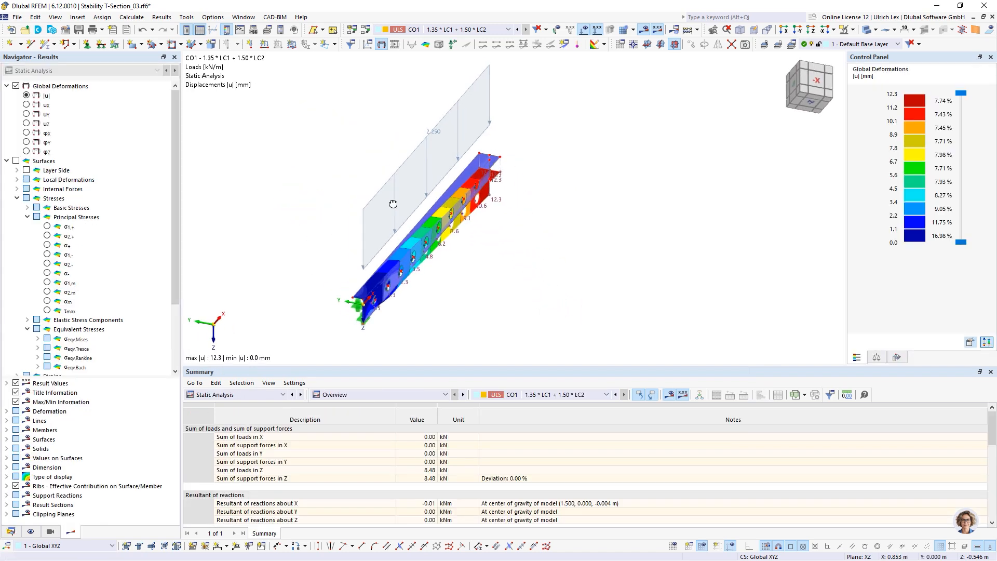
scroll(412, 253, up, 5)
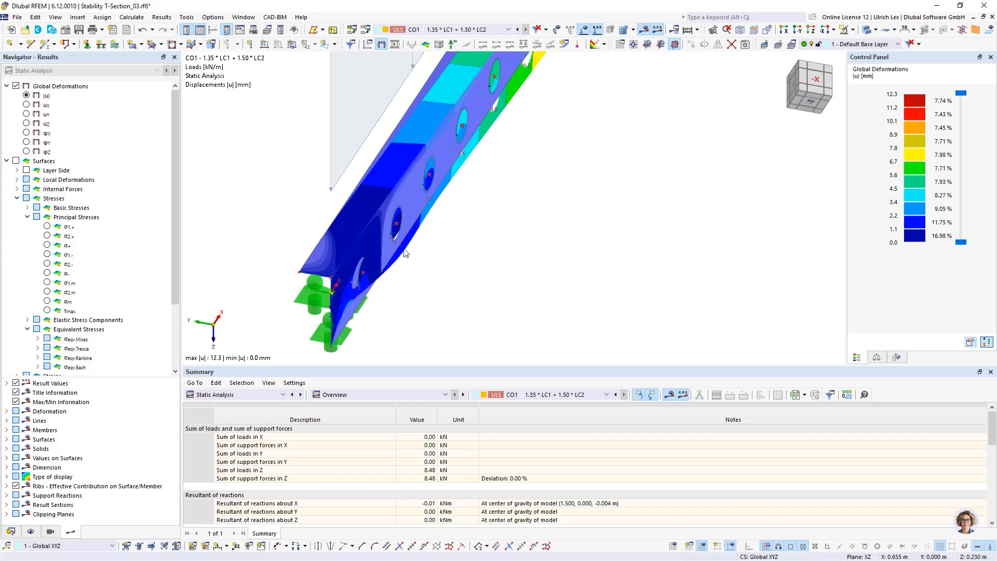
scroll(425, 118, down, 4)
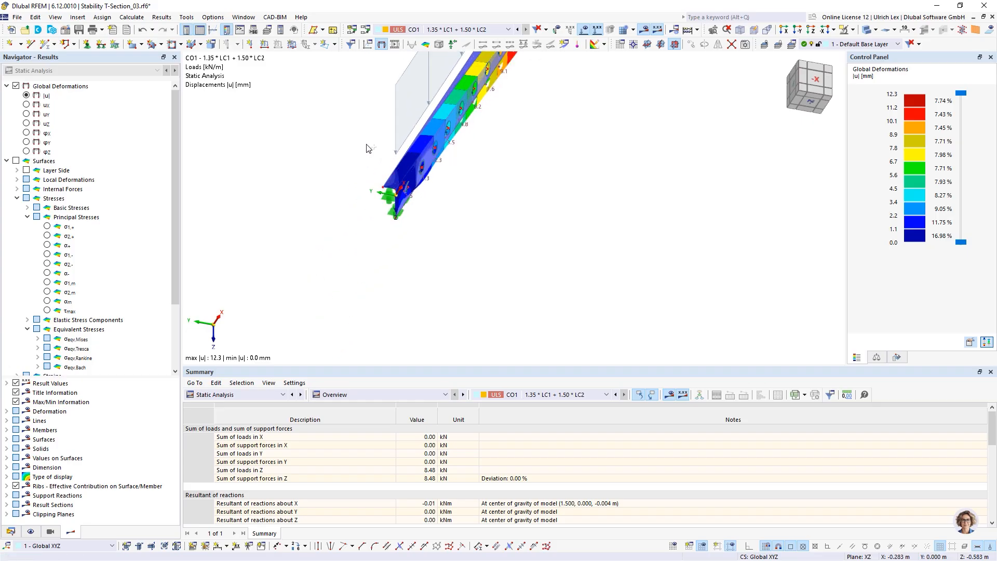
ctrl+middle_drag(367, 146, 447, 211)
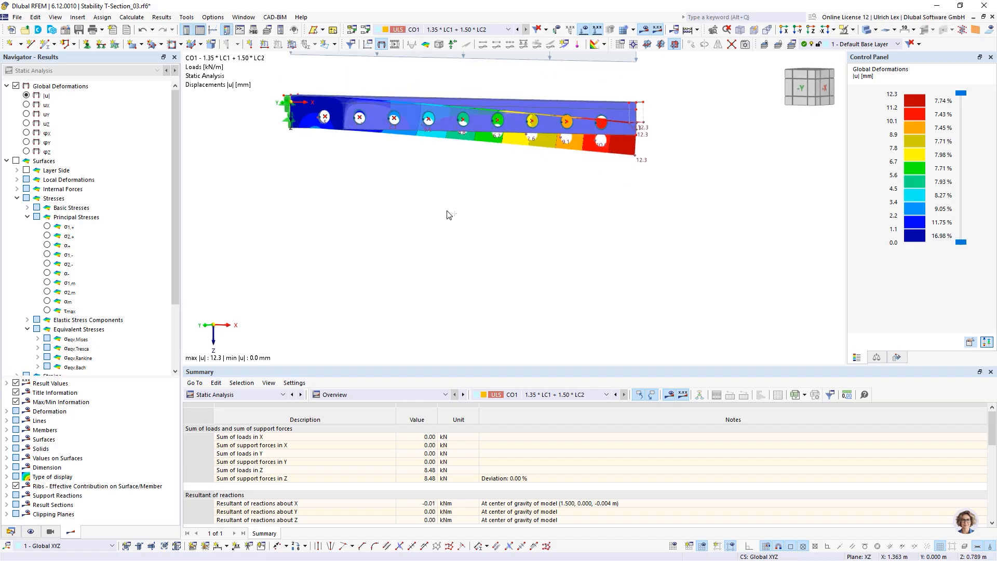
scroll(433, 295, down, 2)
scroll(328, 126, up, 3)
scroll(381, 265, down, 2)
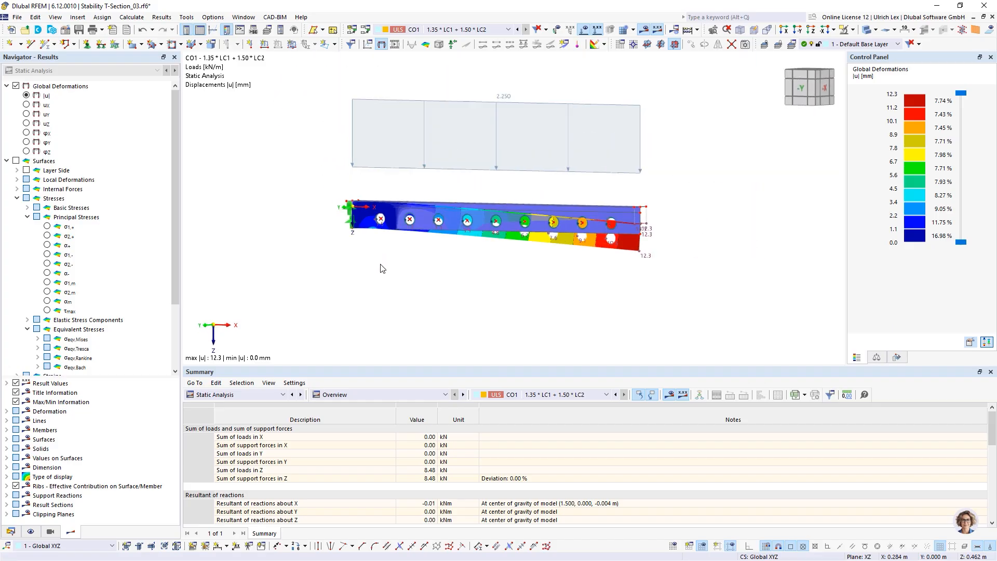
ctrl+middle_drag(662, 172, 654, 198)
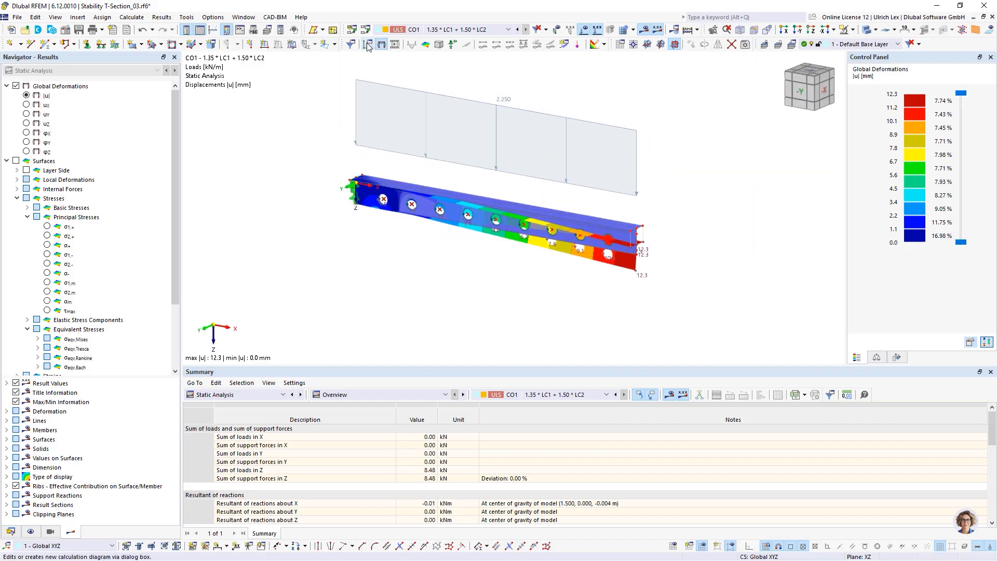
Step: Copy CO1 to a new CO2 without the imperfection and start its calculation
click(383, 29)
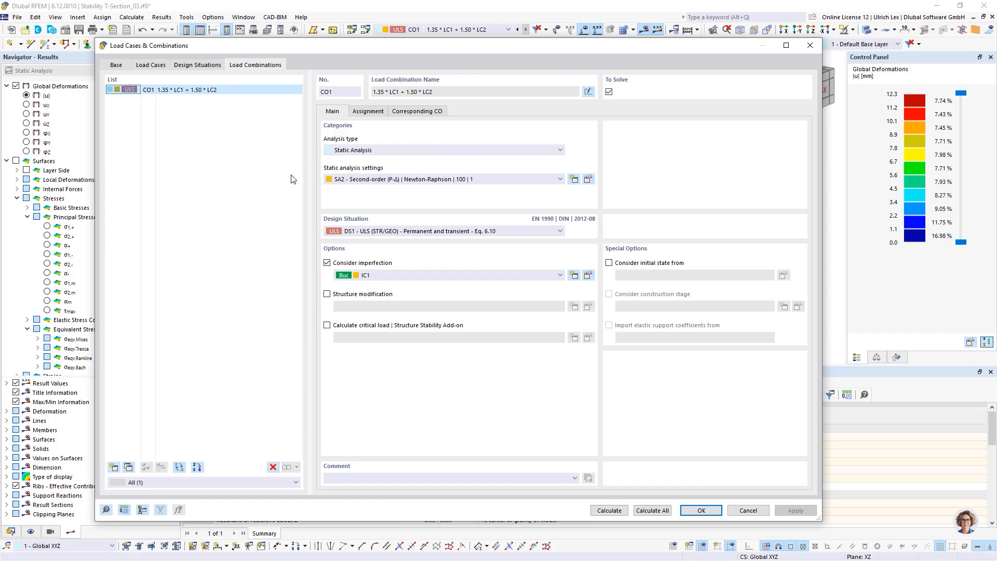
click(129, 467)
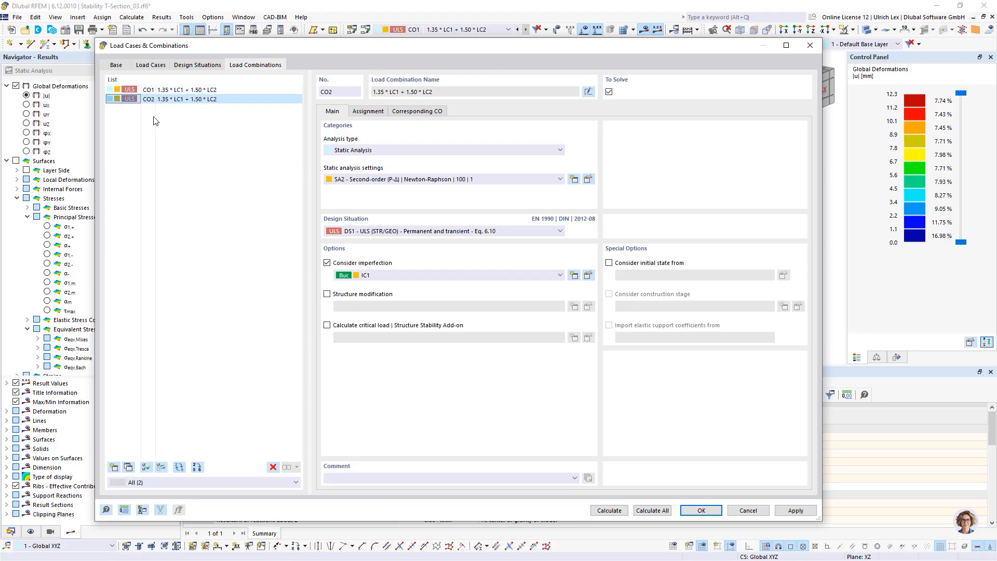
click(327, 263)
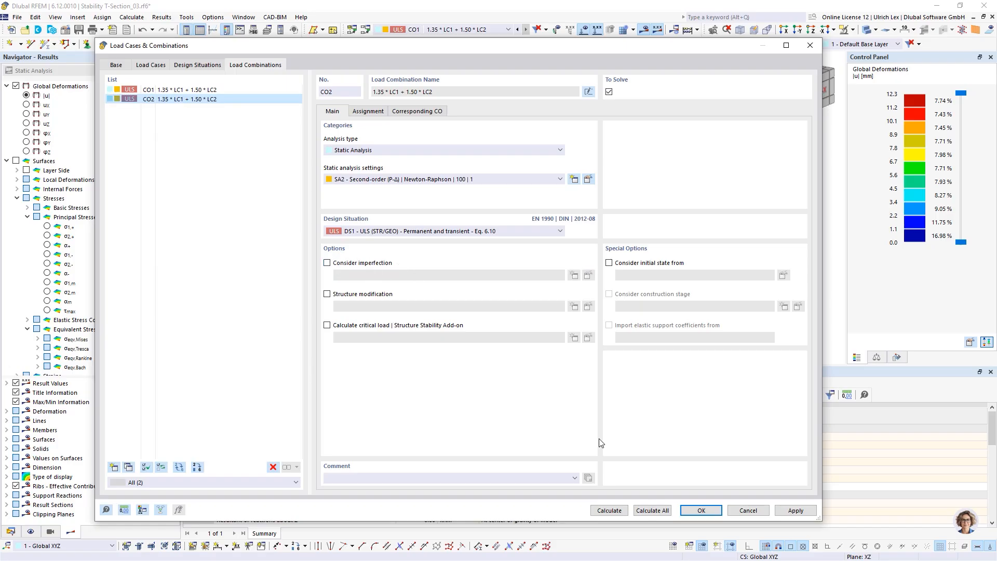
click(625, 512)
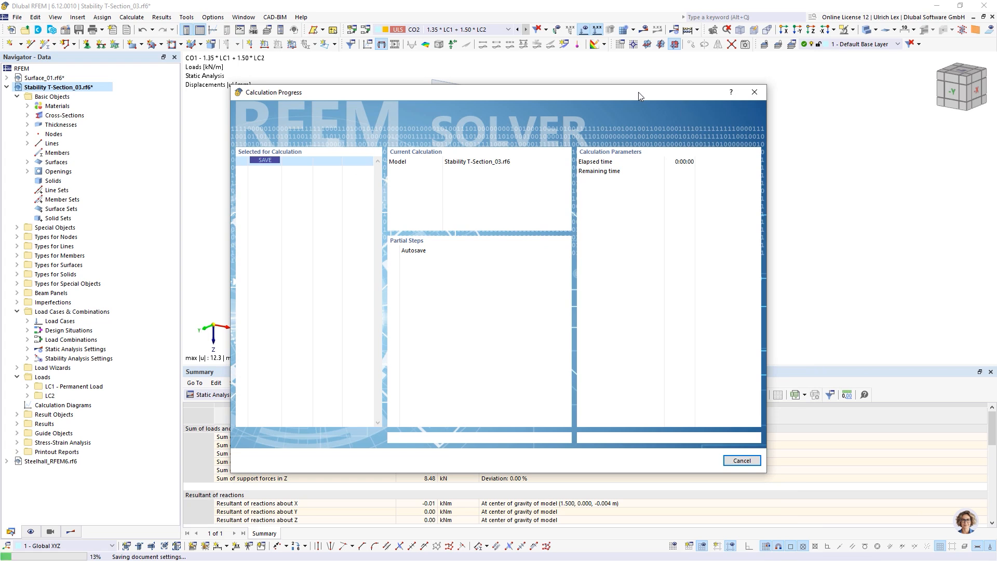
Step: Inspect CO2's calculated displacements, which peak at 5.4 mm
drag(691, 96, 665, 82)
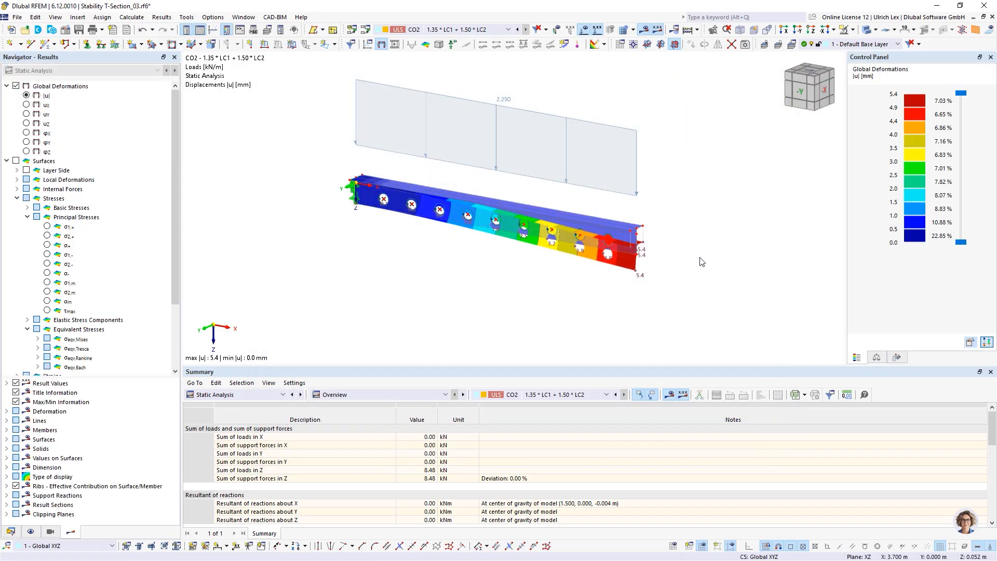
ctrl+middle_drag(660, 291, 527, 173)
ctrl+middle_drag(505, 300, 597, 341)
scroll(493, 256, up, 5)
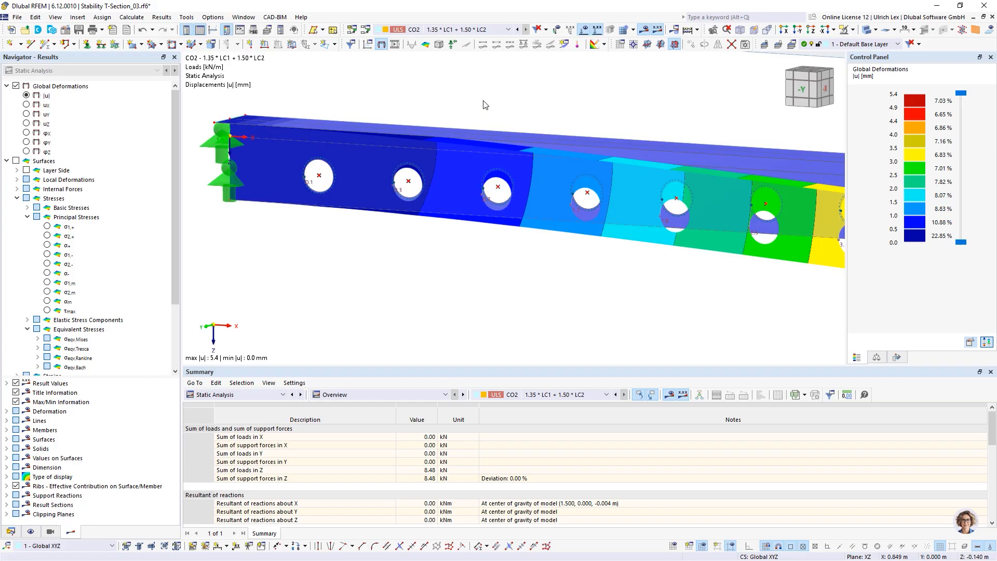
Step: Switch back to CO1 to compare its 12.3 mm deformation and show the project data tree
click(517, 29)
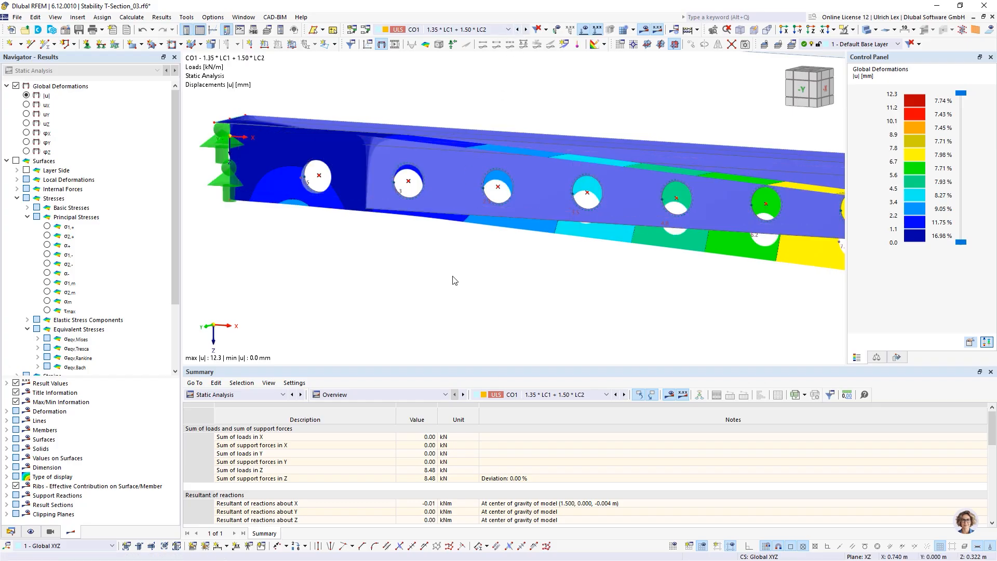
ctrl+middle_drag(483, 306, 429, 254)
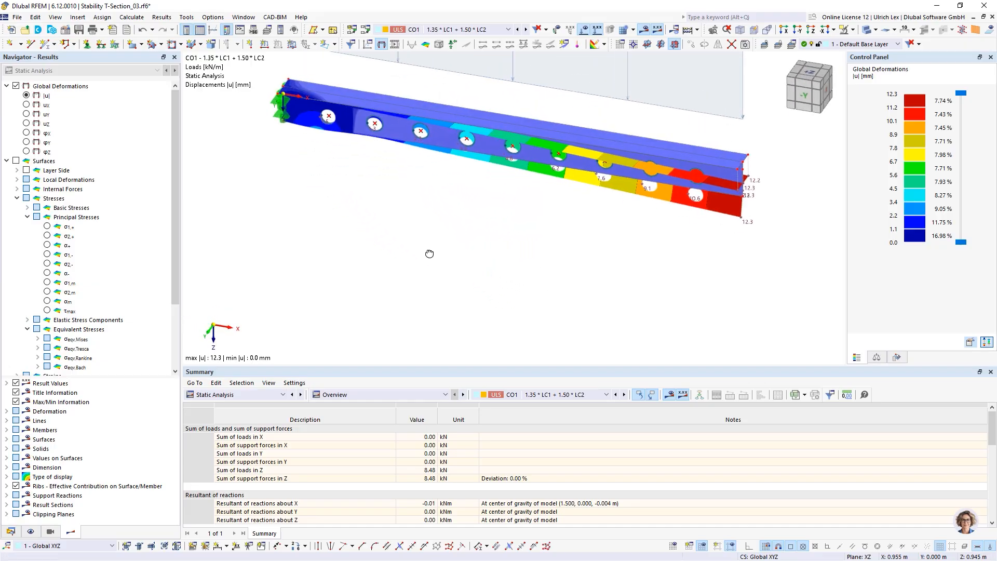
scroll(423, 280, down, 3)
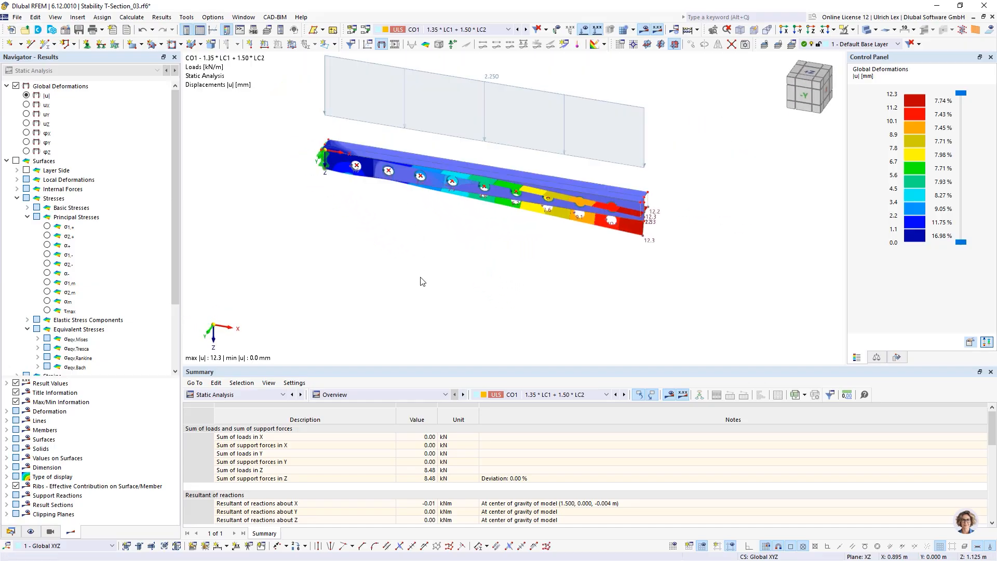
scroll(442, 199, up, 2)
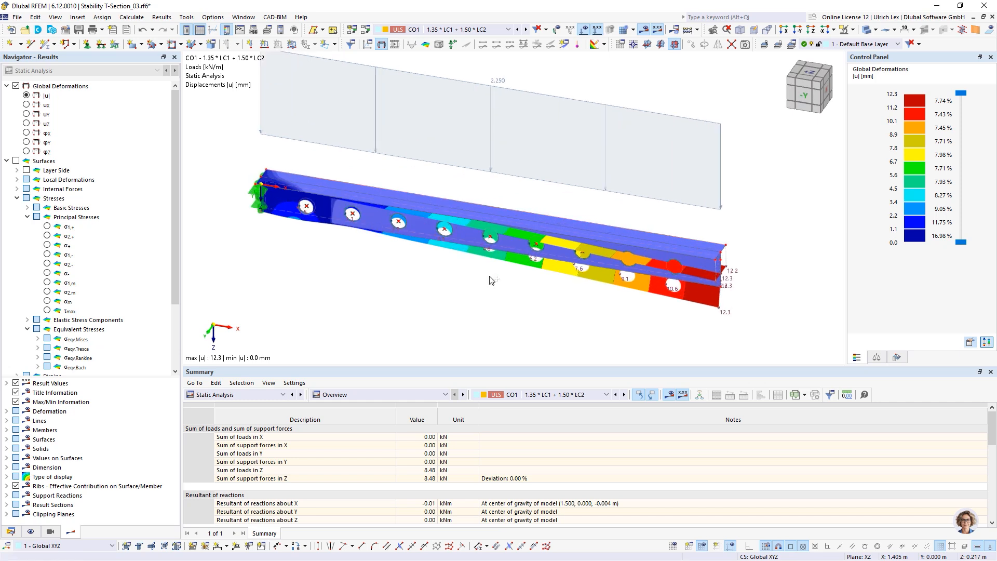
ctrl+middle_drag(455, 318, 487, 276)
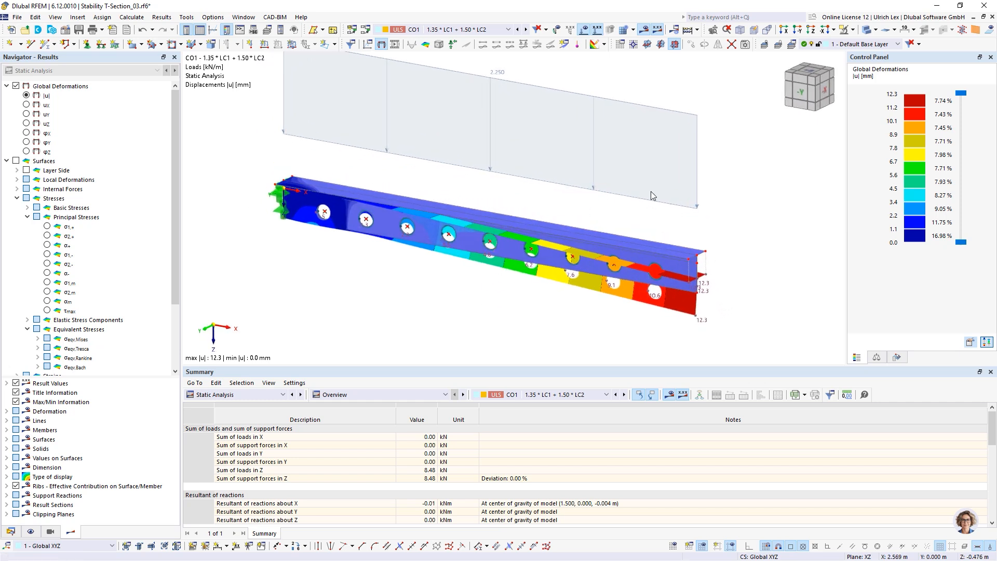
scroll(737, 217, down, 1)
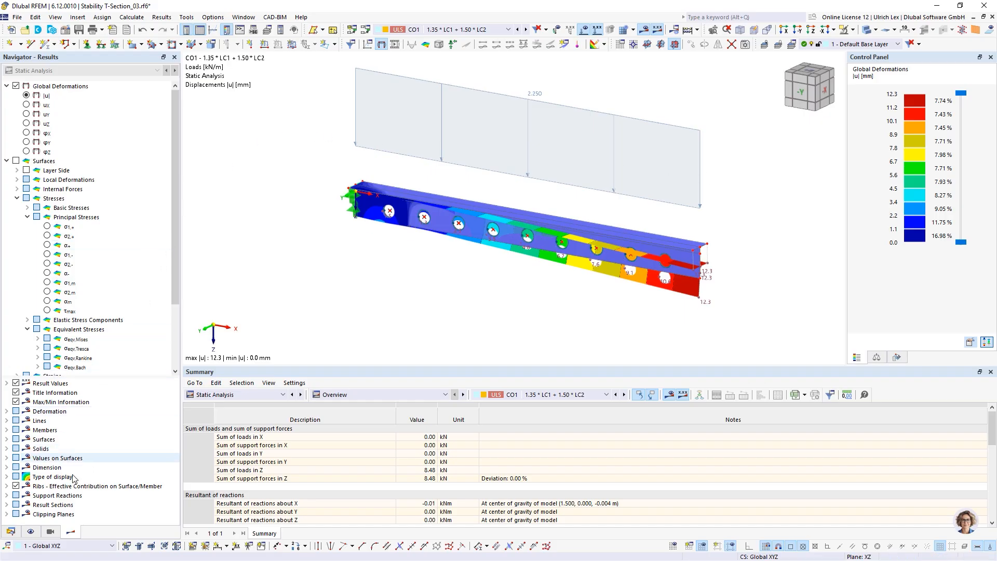
click(10, 532)
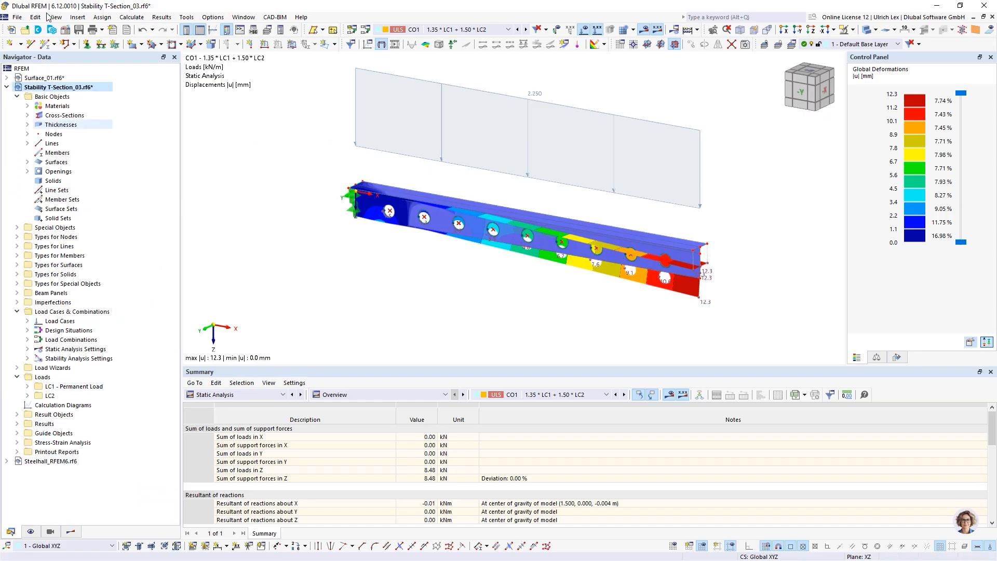
Step: Switch to the Steelhall_RFEM6.rf6 model and rotate its view
click(6, 87)
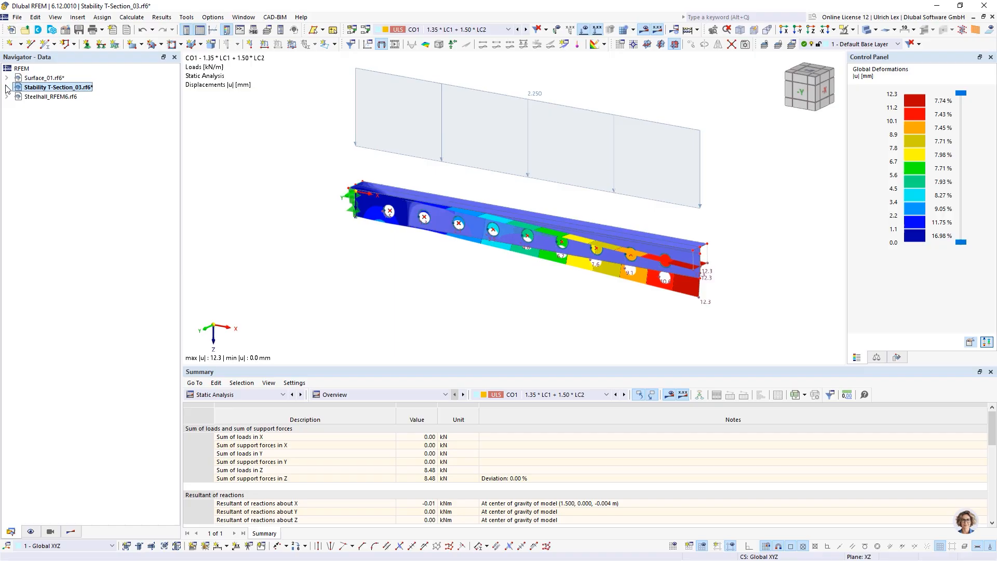
click(37, 99)
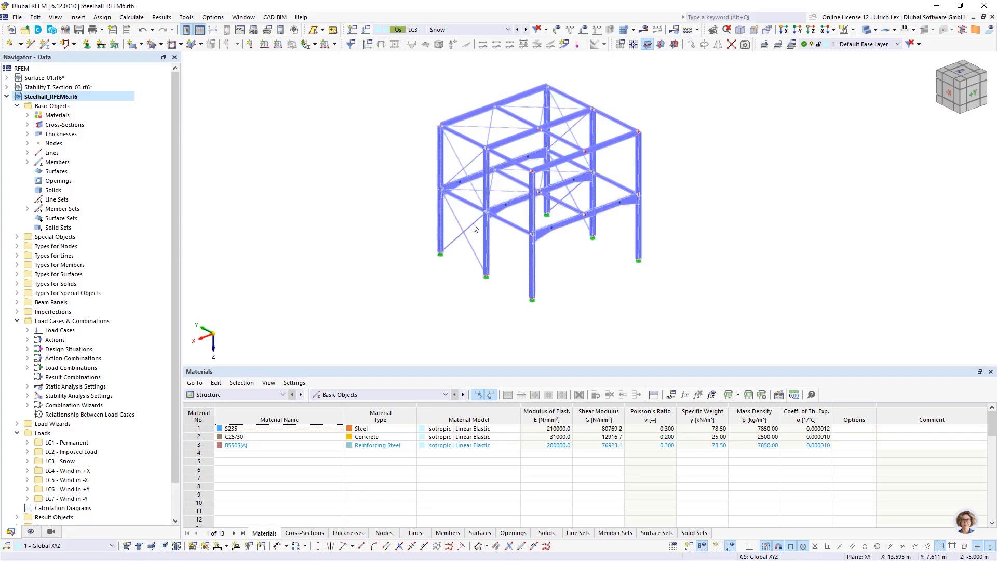
ctrl+middle_drag(483, 281, 475, 262)
Step: Display LC1 Permanent's area loads on the frame, briefly checking LC2 Imposed Load
click(465, 29)
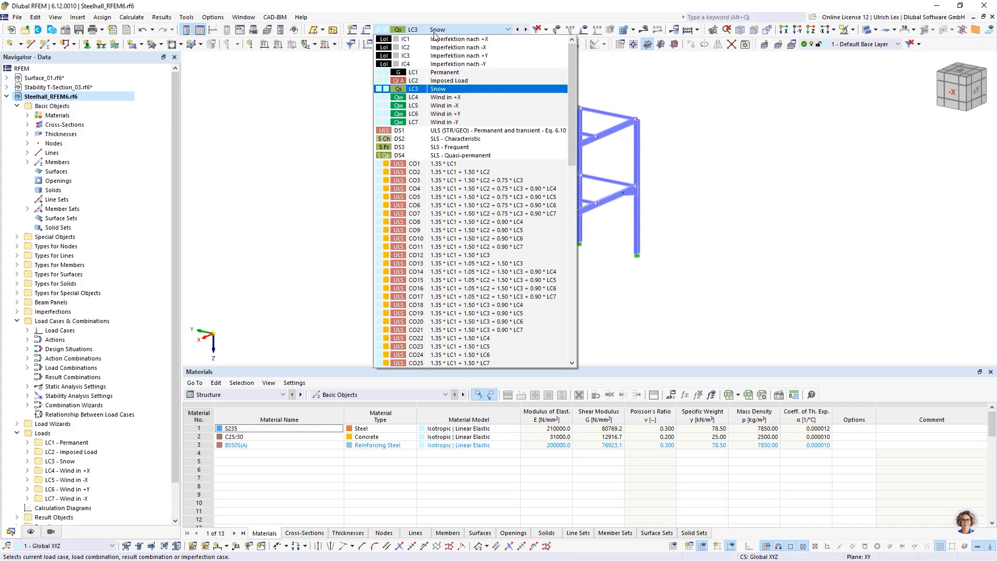
click(439, 73)
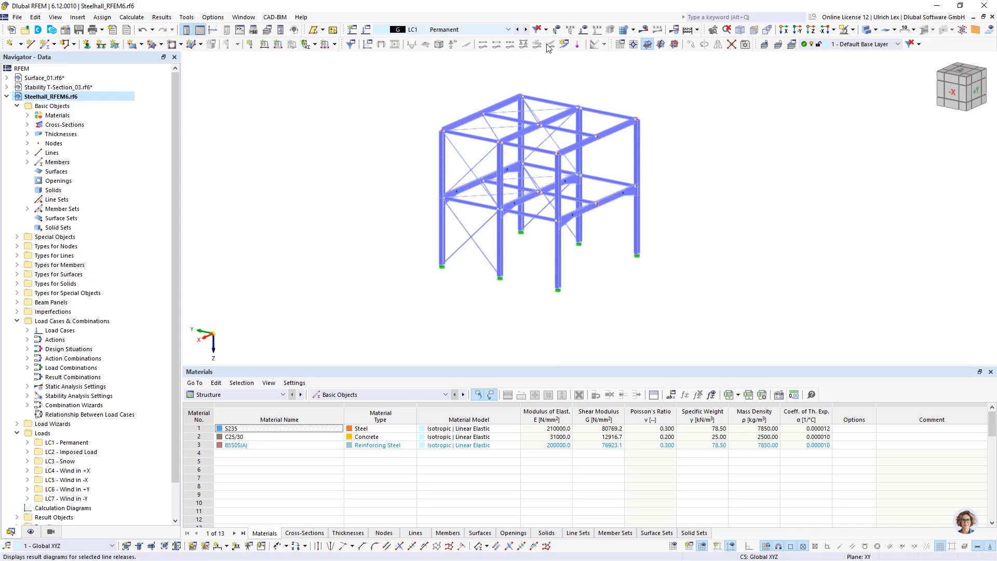
click(584, 29)
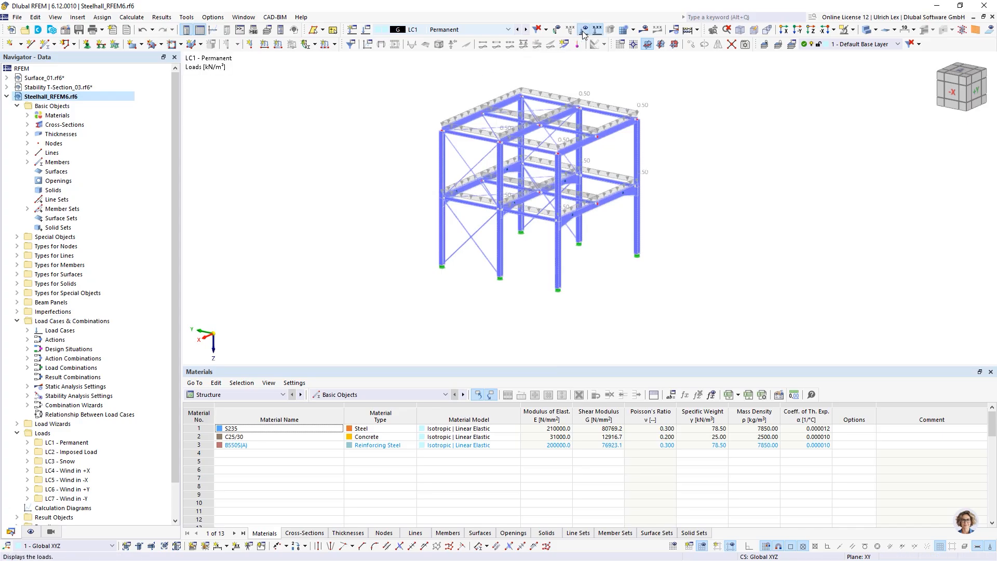
click(526, 29)
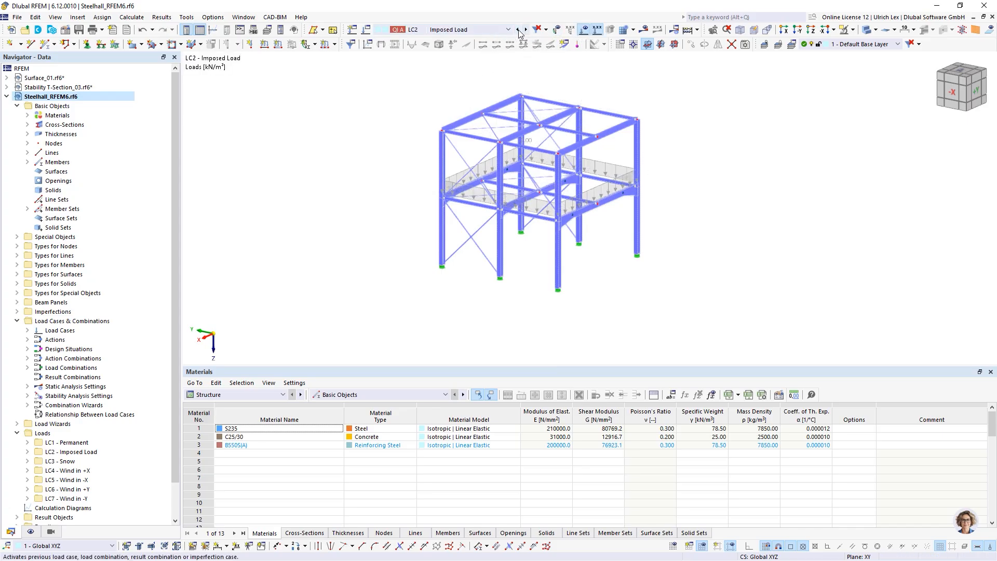
click(519, 30)
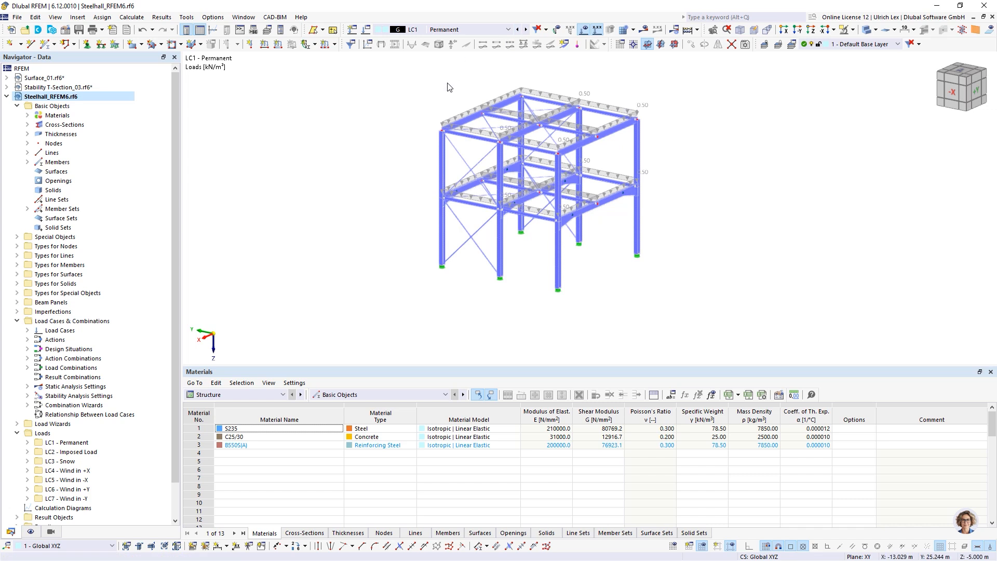
scroll(264, 169, down, 1)
mouse_move(676, 249)
ctrl+middle_down()
mouse_move(644, 236)
mouse_move(696, 239)
mouse_move(686, 242)
ctrl+middle_up()
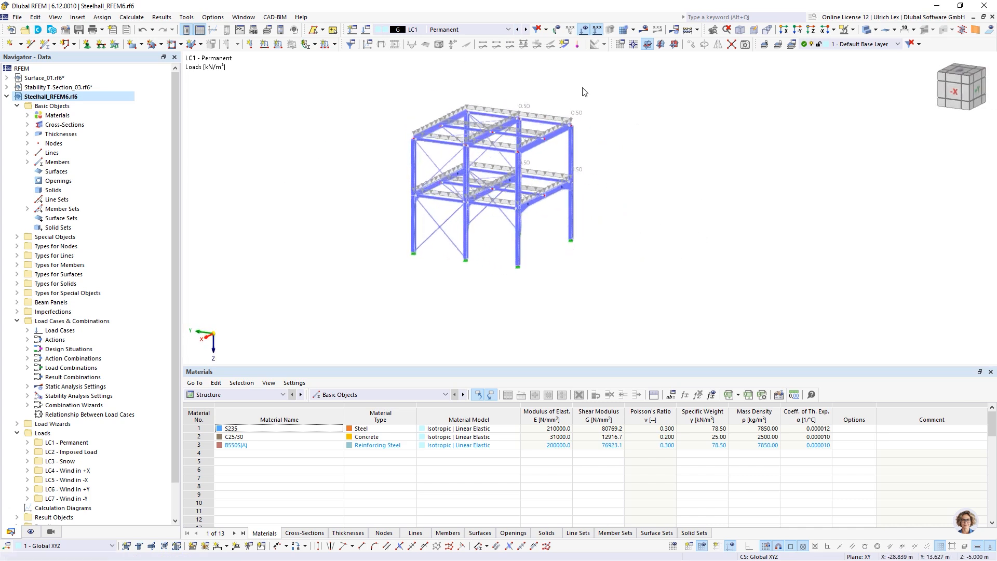
scroll(501, 83, up, 1)
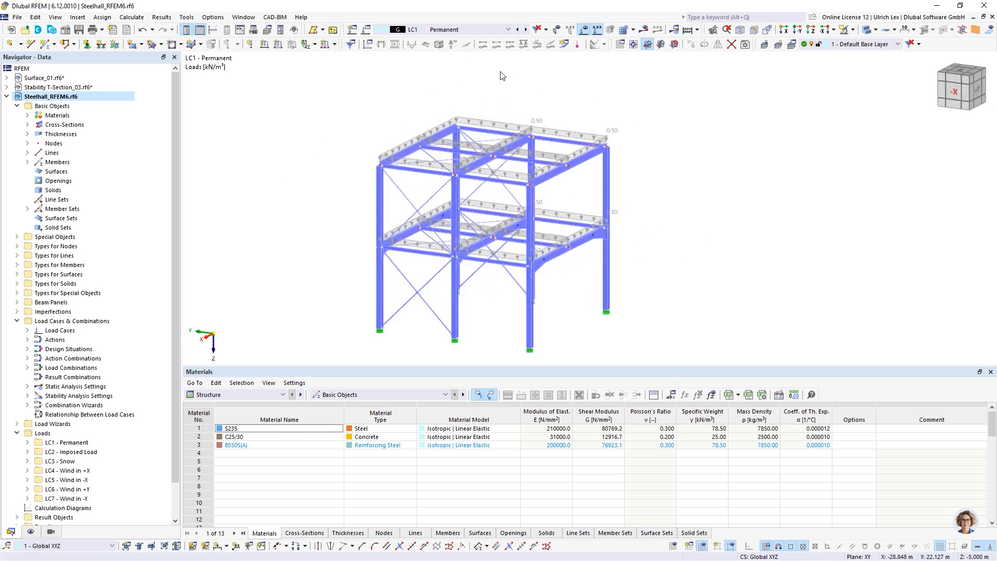
Step: Run Calculate All on the steel hall and dismiss the singular stiffness matrix error at node 31
click(646, 31)
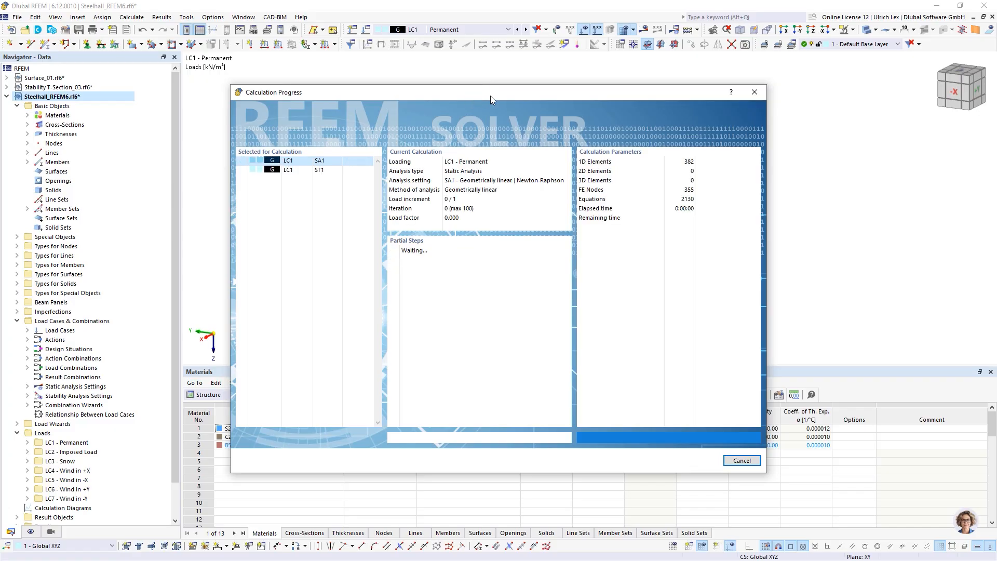
mouse_move(504, 93)
mouse_down()
mouse_move(574, 108)
mouse_move(555, 106)
mouse_move(556, 82)
mouse_move(524, 98)
mouse_move(521, 87)
mouse_up()
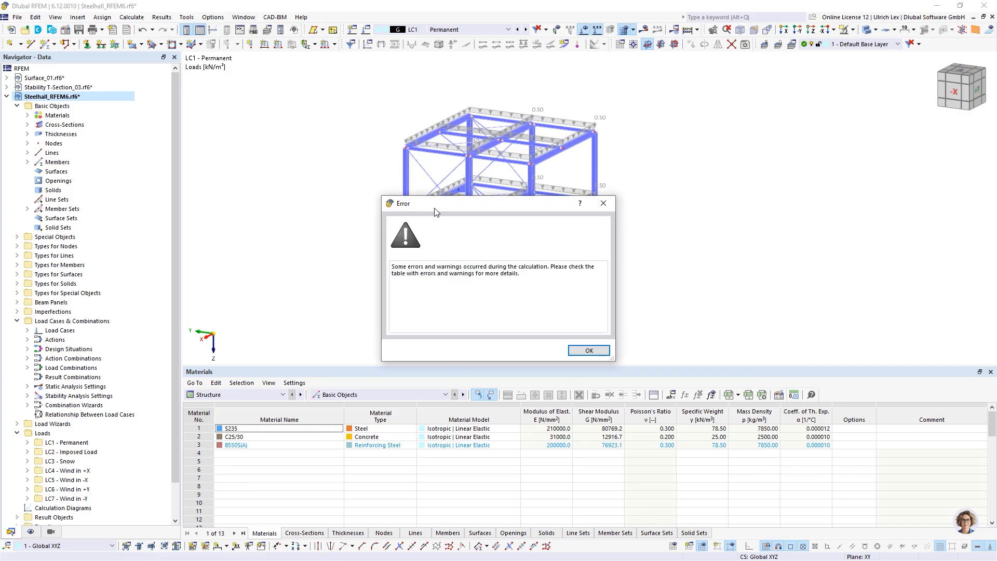
click(584, 351)
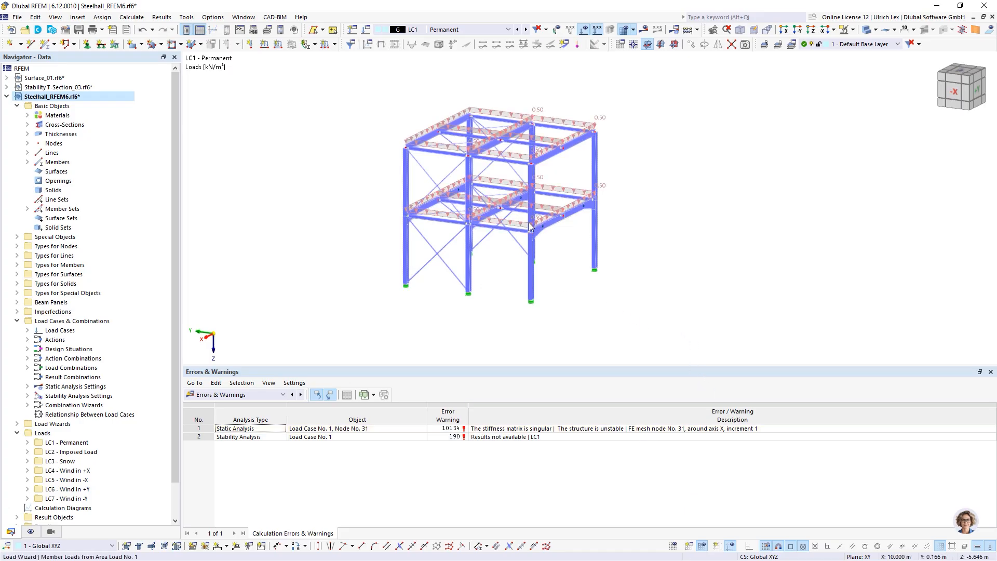
Step: Switch the steel hall to a thin line-only display
scroll(529, 227, up, 5)
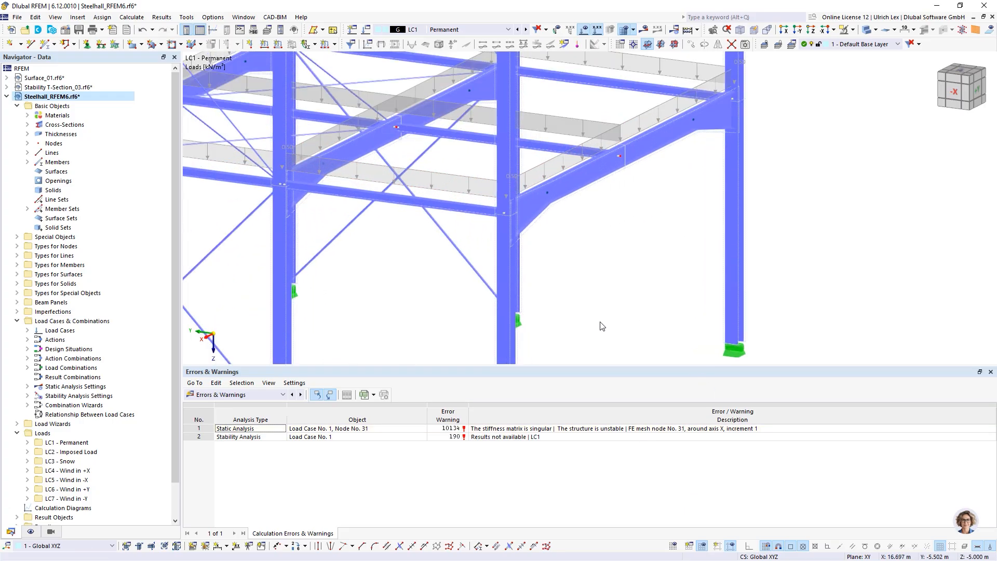
scroll(605, 322, down, 2)
click(866, 30)
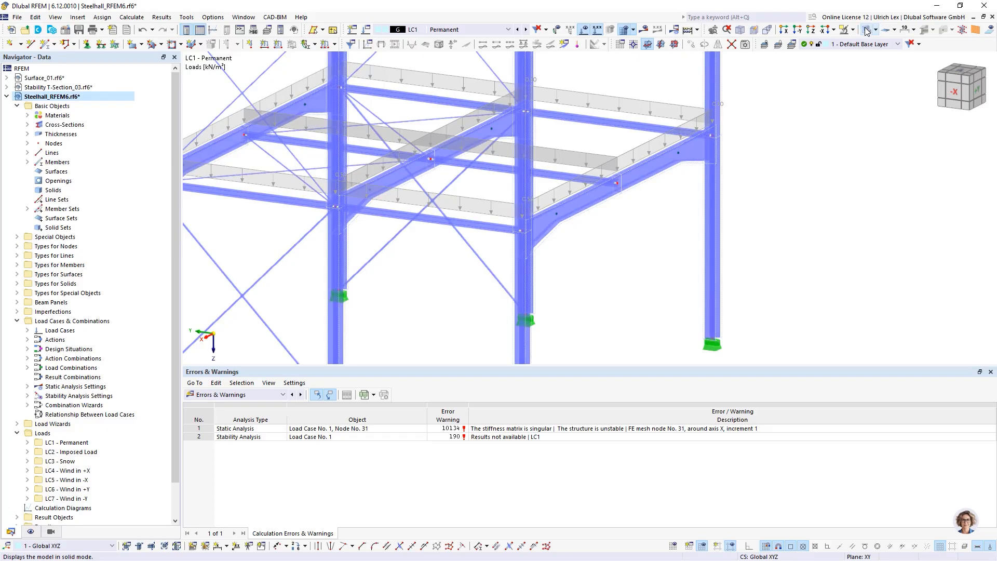
click(866, 30)
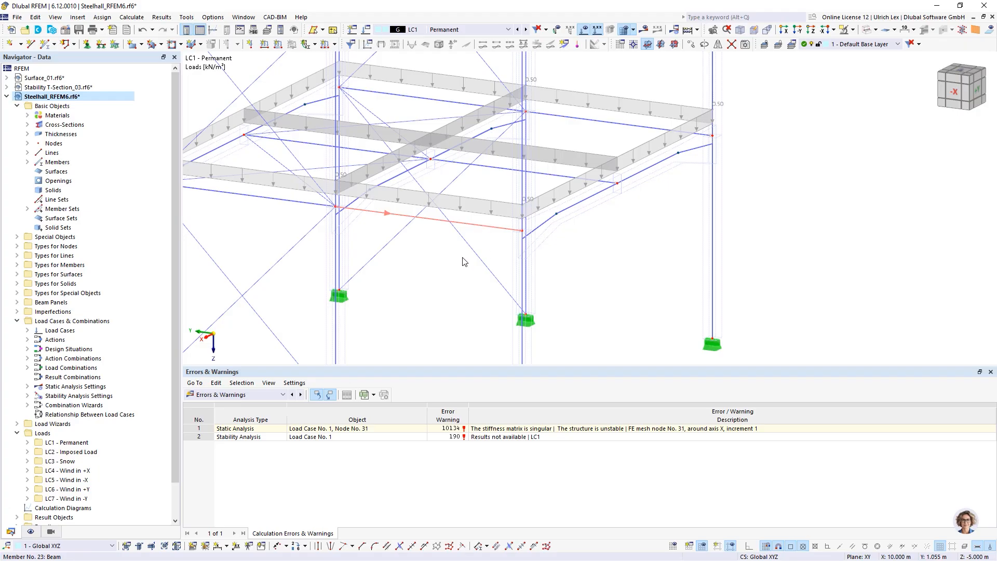
Step: Review member 23's hinge assignments and close its properties without changes
double_click(403, 285)
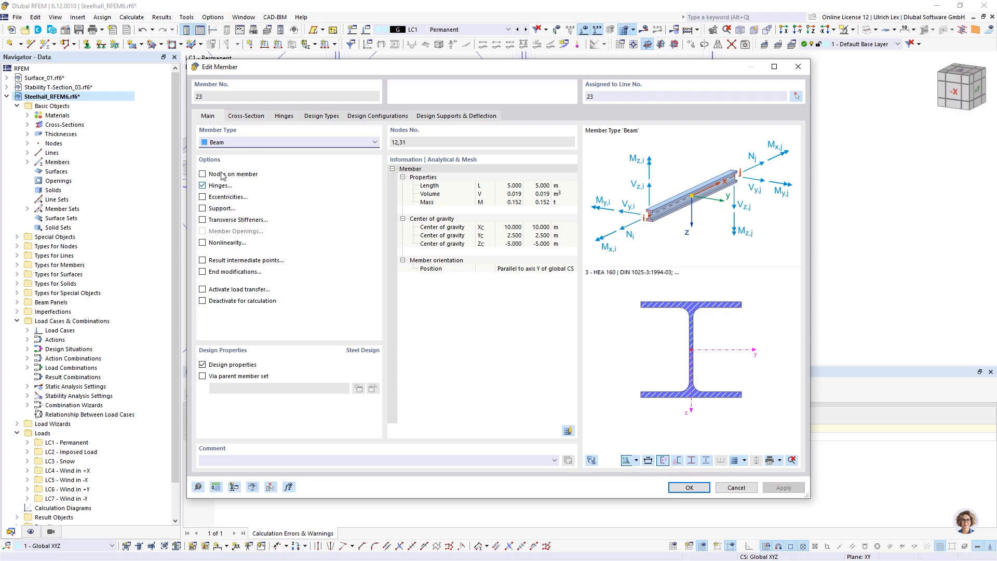
click(287, 117)
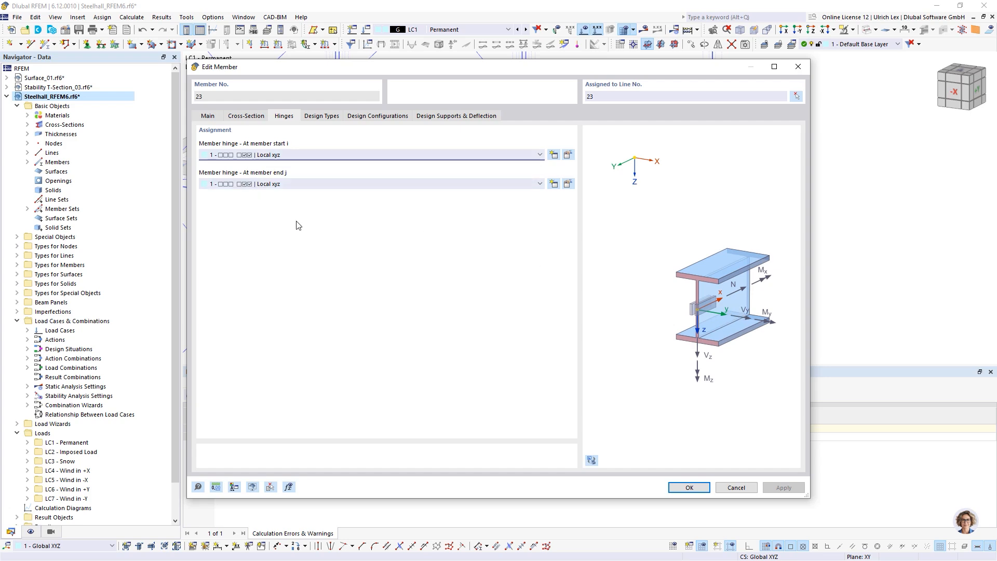
click(733, 487)
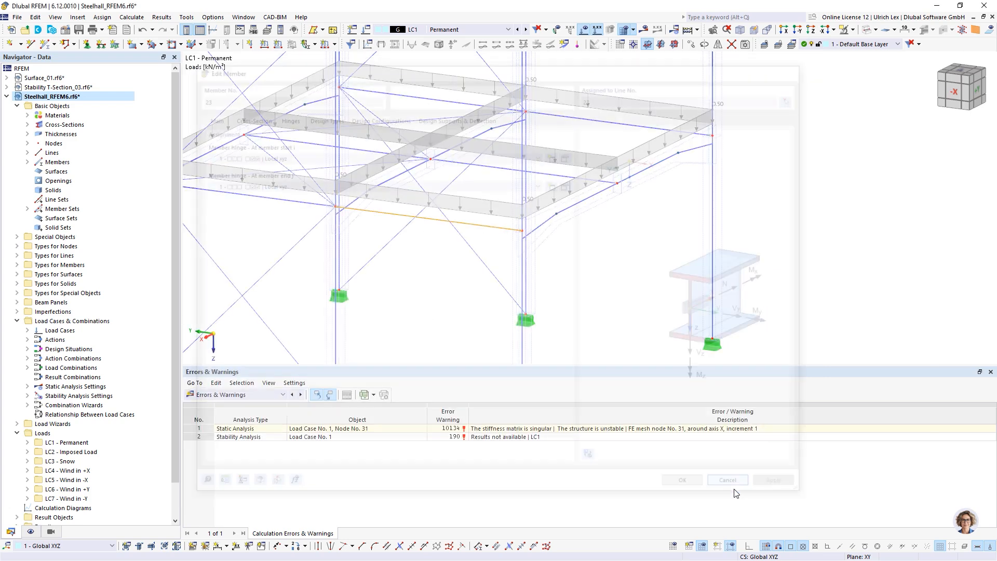
scroll(592, 187, down, 4)
scroll(632, 267, down, 2)
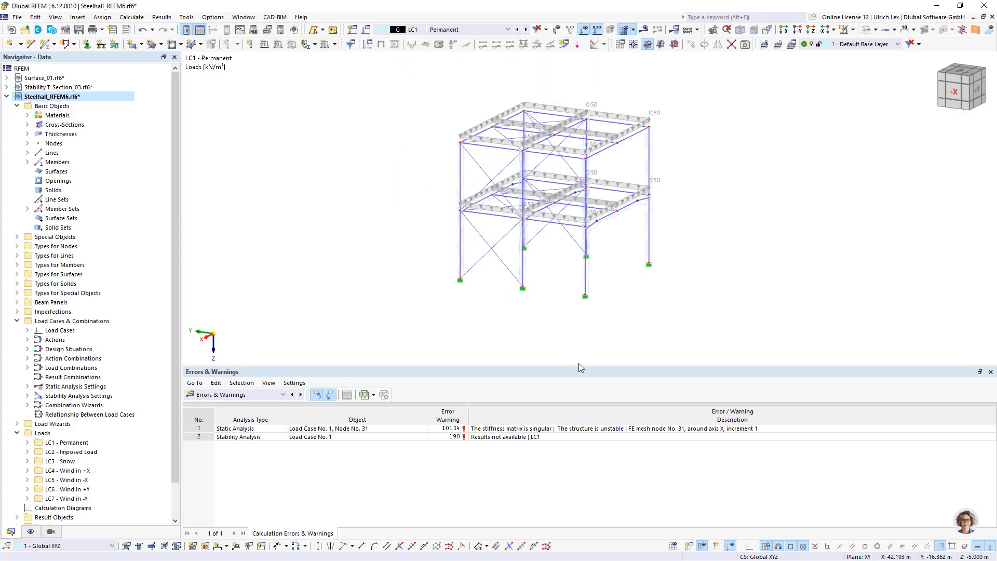
Step: Enable 'Calculate without loading for instability check by mode shape' in stability settings ST1
scroll(801, 119, up, 1)
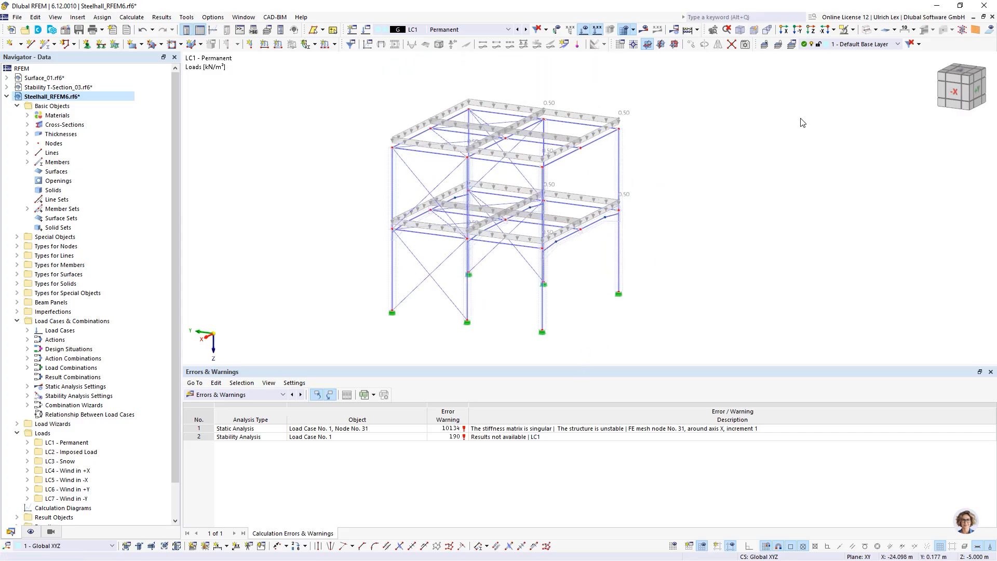
click(365, 30)
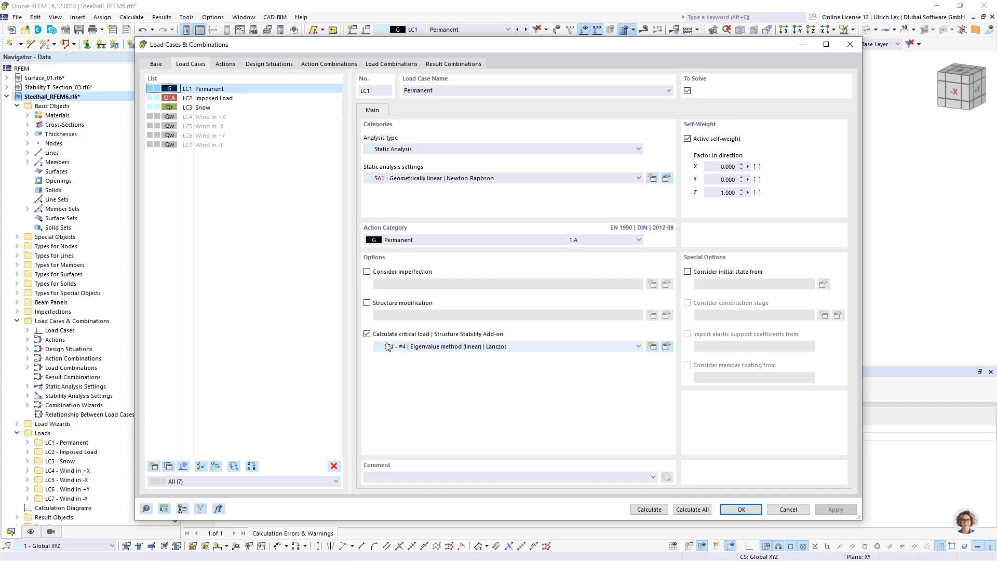
click(667, 346)
drag(433, 102, 401, 80)
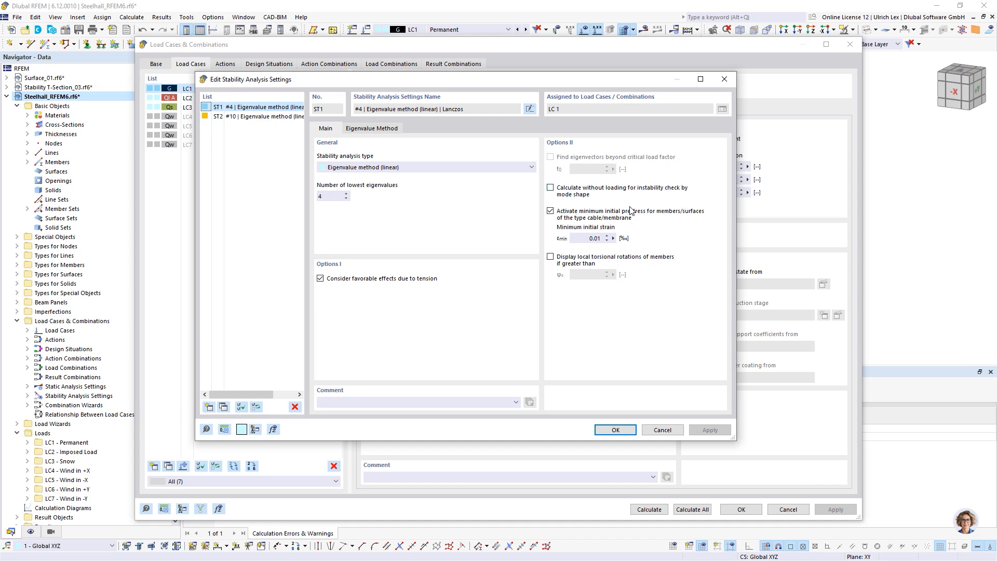
click(550, 188)
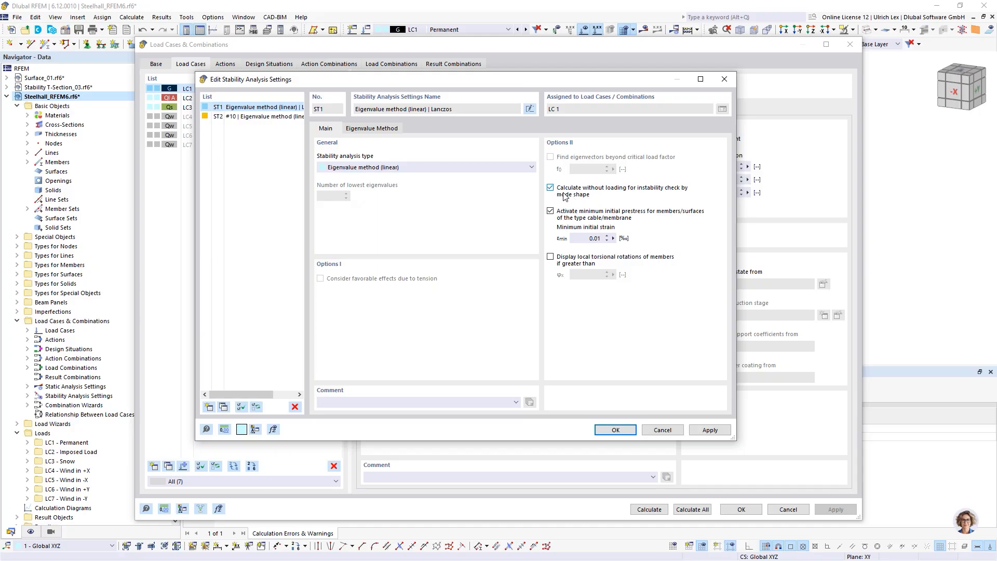
click(613, 429)
Step: Recalculate and view LC1 mode shape 1, with loads hidden, showing one beam deforming
click(647, 510)
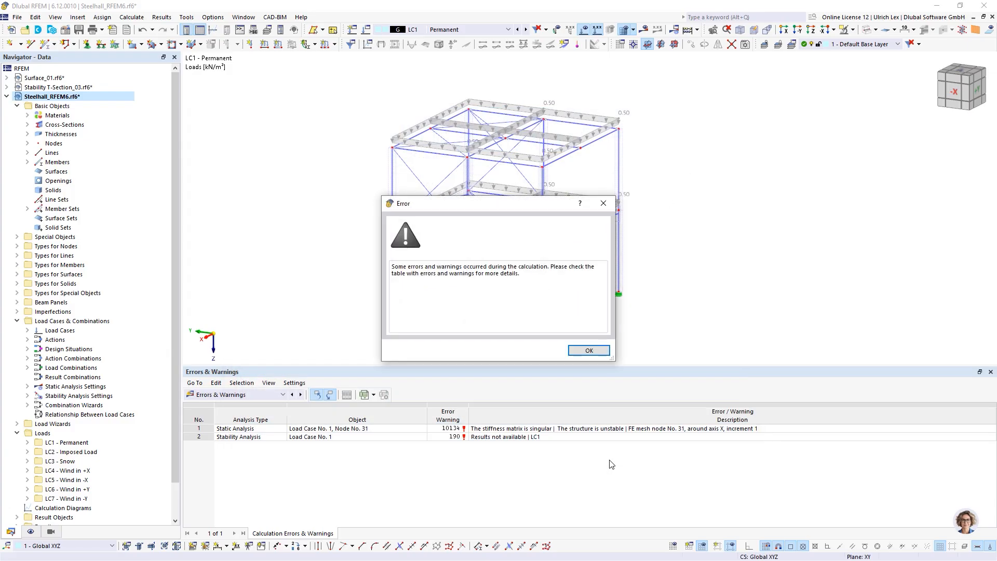
click(579, 353)
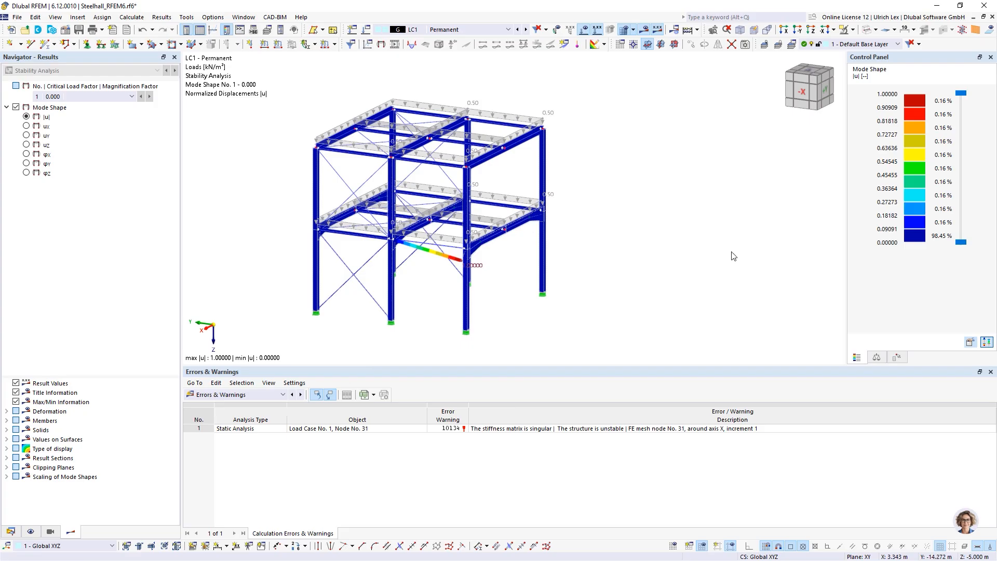
scroll(732, 253, down, 2)
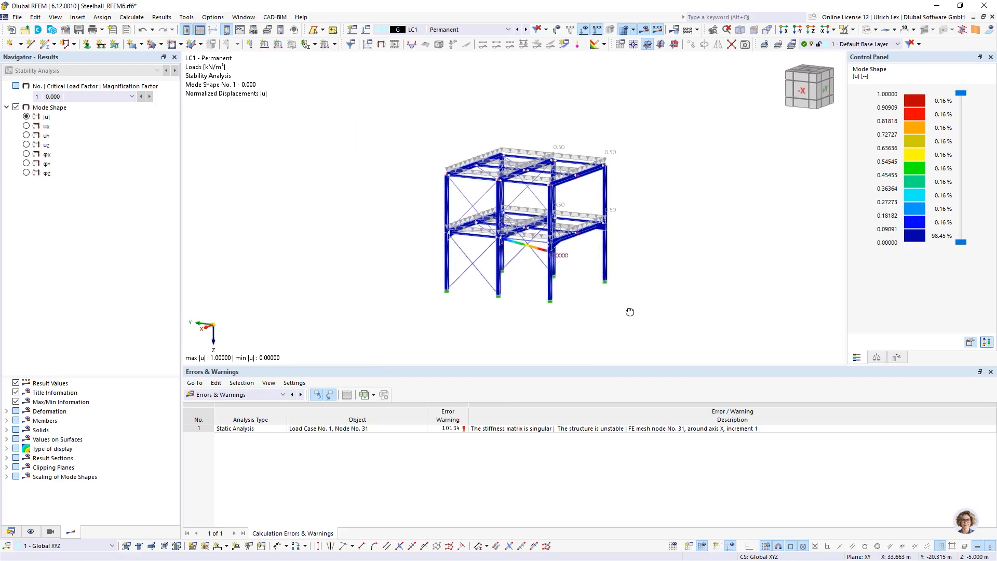
scroll(565, 288, up, 3)
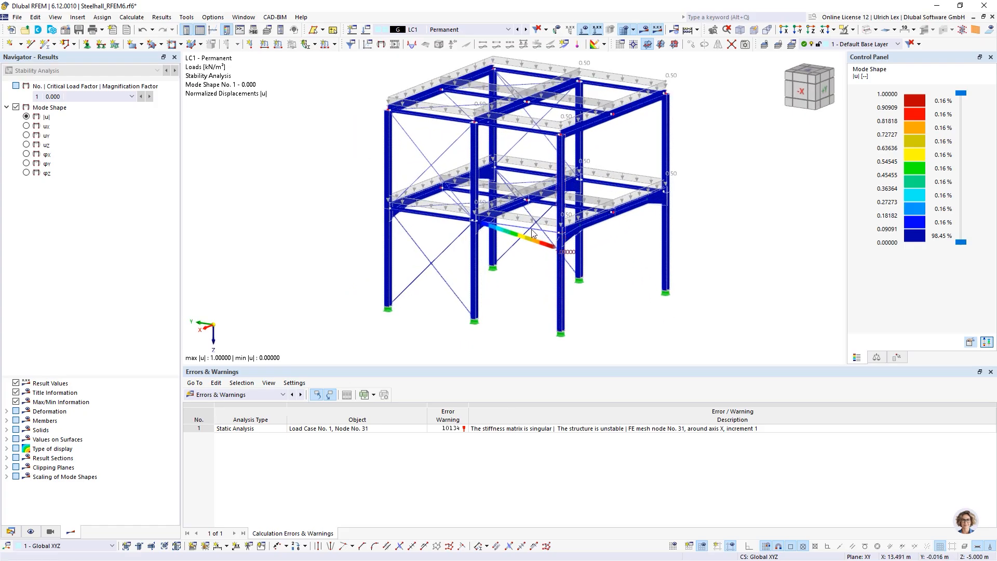
scroll(748, 119, up, 1)
scroll(690, 137, down, 1)
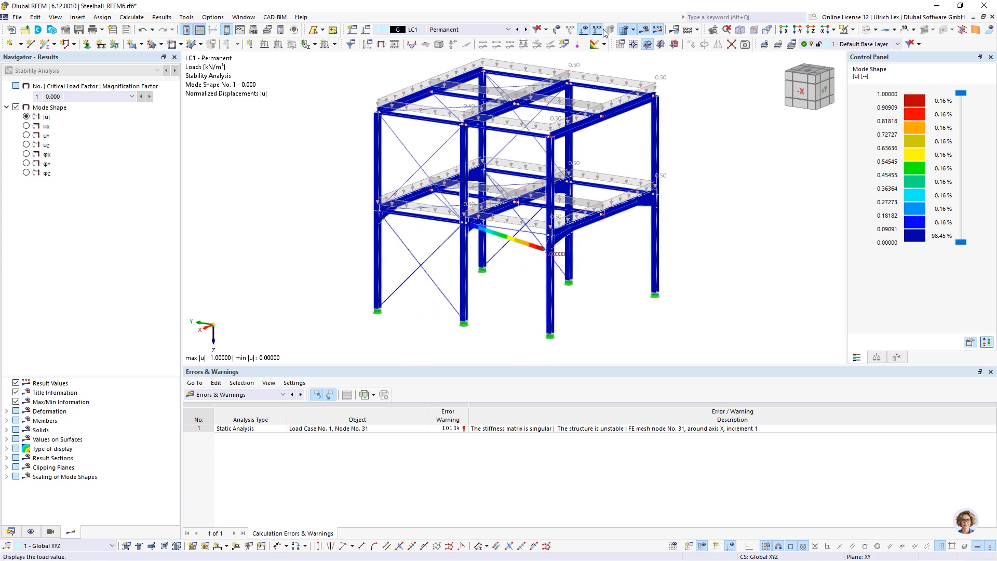
click(584, 30)
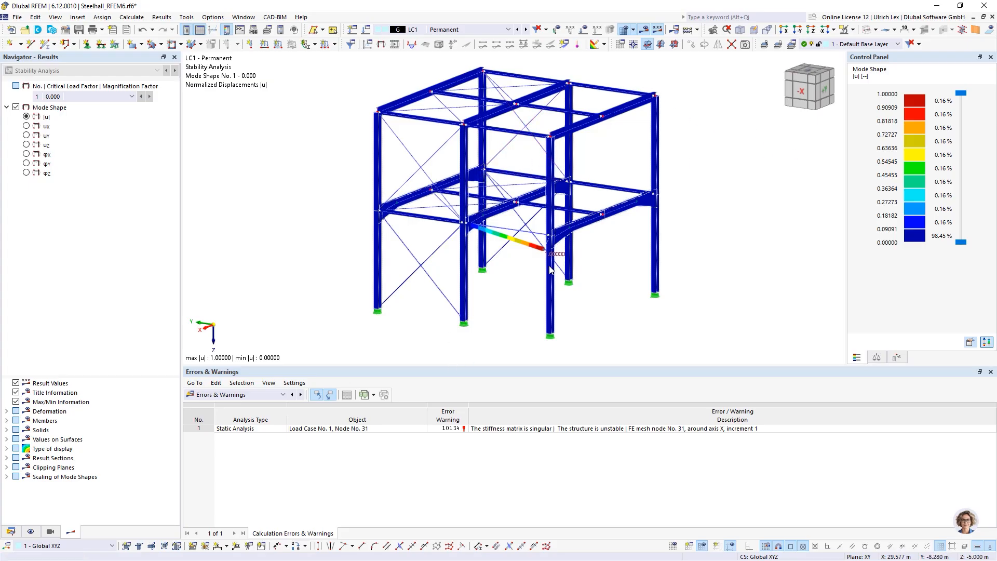
scroll(550, 269, up, 5)
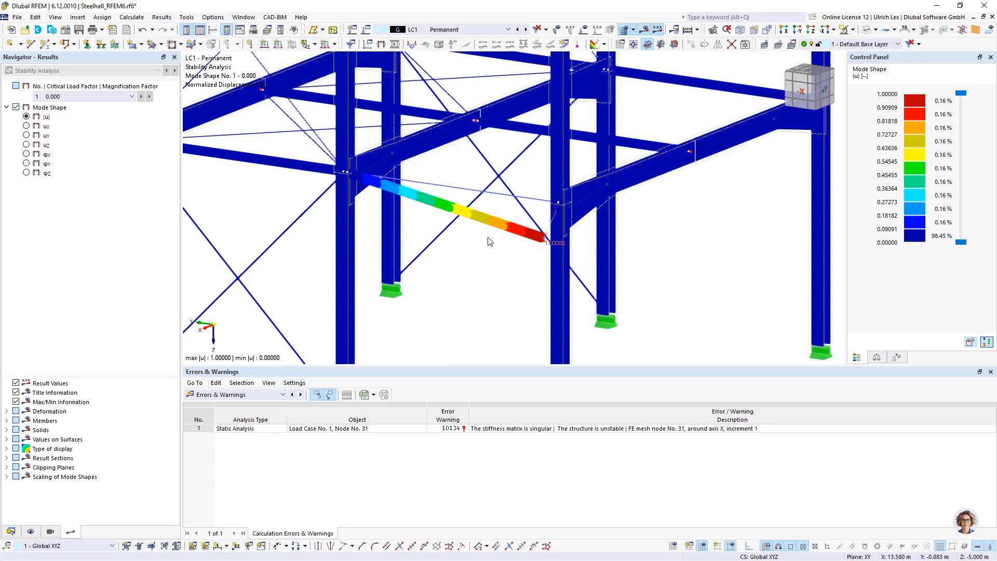
scroll(378, 146, down, 1)
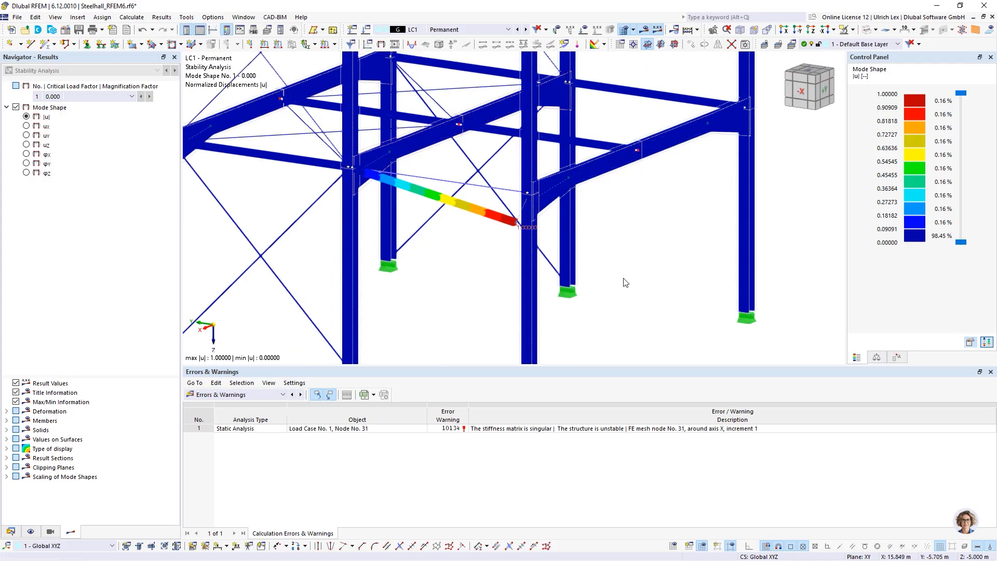
ctrl+middle_drag(689, 231, 678, 258)
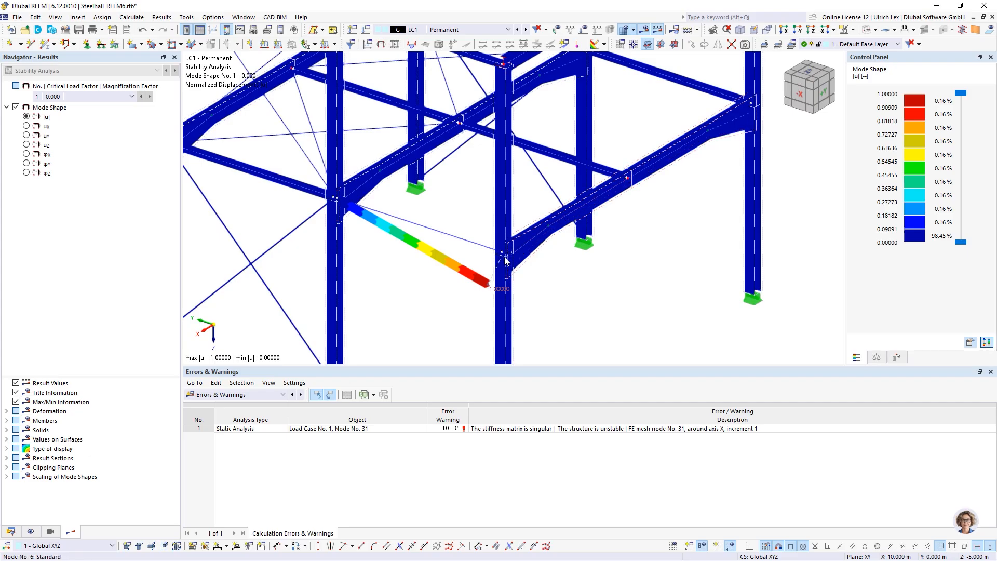
scroll(522, 317, up, 1)
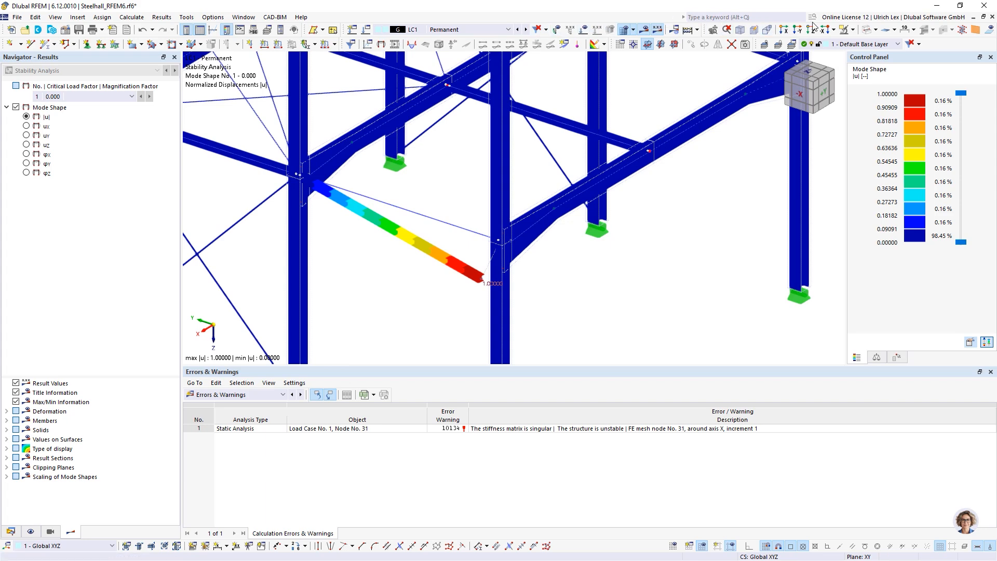
Step: Turn off the results display and zoom in on the frame
click(643, 29)
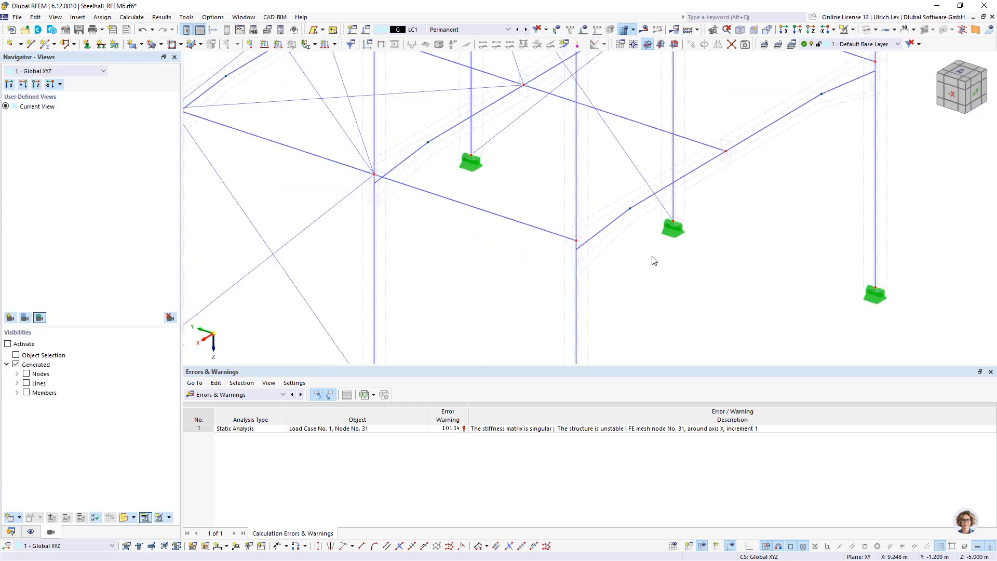
scroll(623, 275, up, 3)
scroll(574, 220, up, 3)
scroll(483, 151, up, 5)
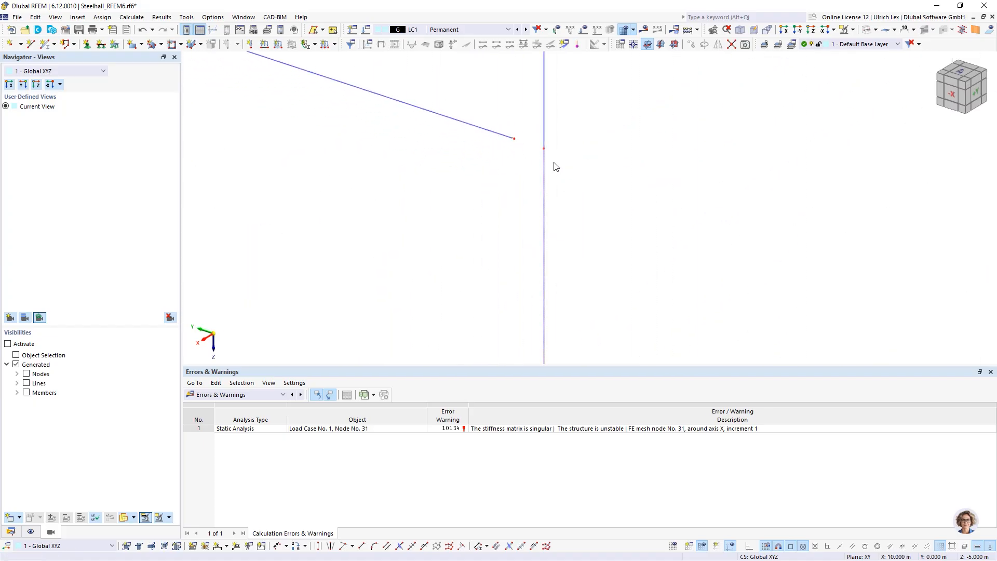
Step: Check node 31's properties, then join the loose node onto the vertical column
double_click(515, 139)
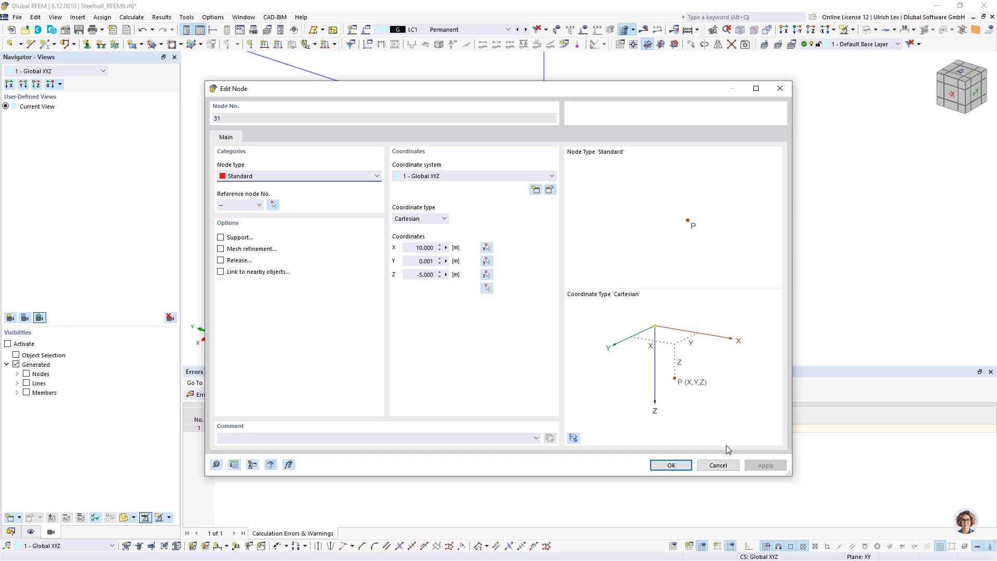
click(675, 465)
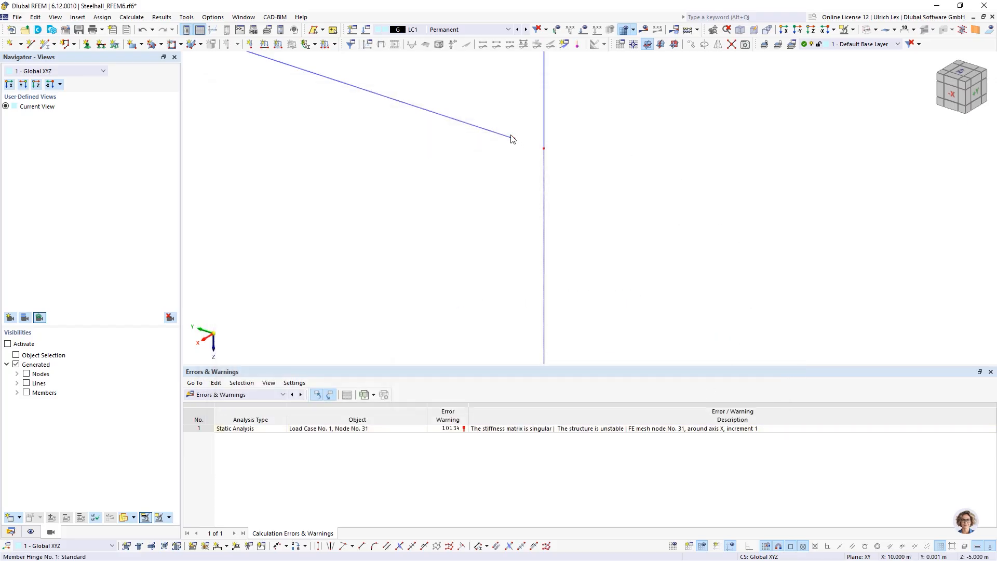
click(544, 150)
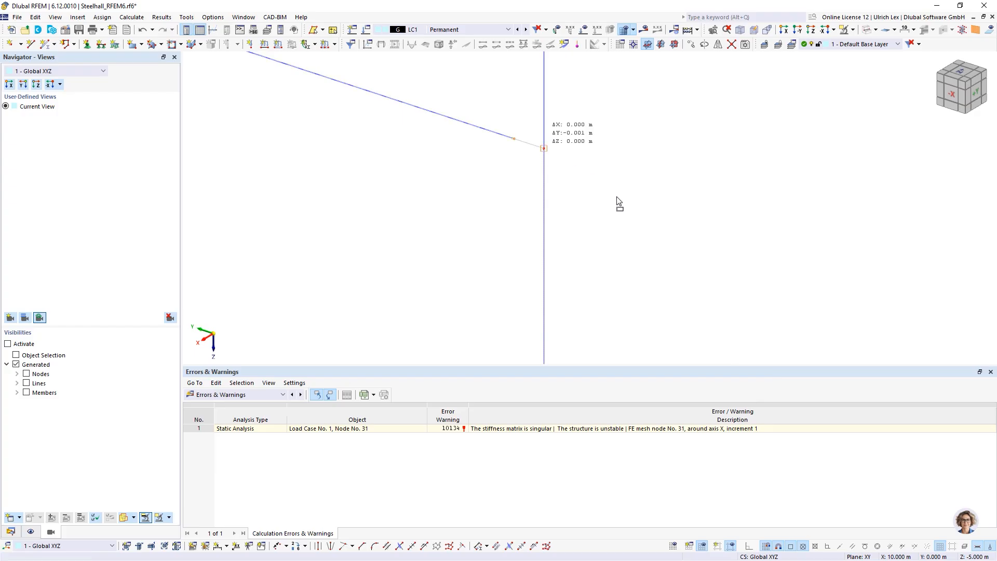
drag(620, 175, 616, 171)
Step: Zoom out and orbit the view to show the whole steel frame
scroll(598, 144, down, 5)
scroll(544, 140, down, 5)
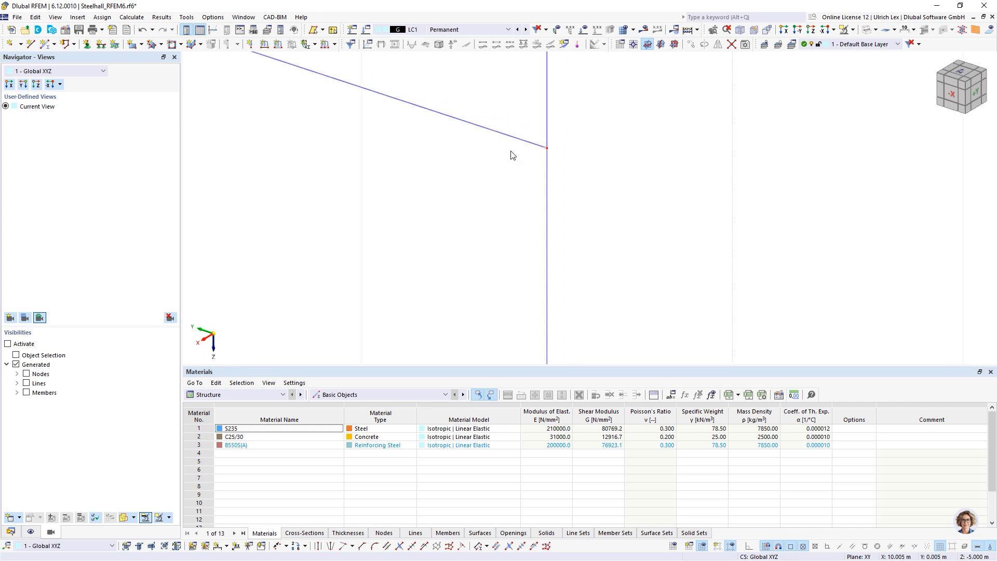
scroll(528, 228, down, 10)
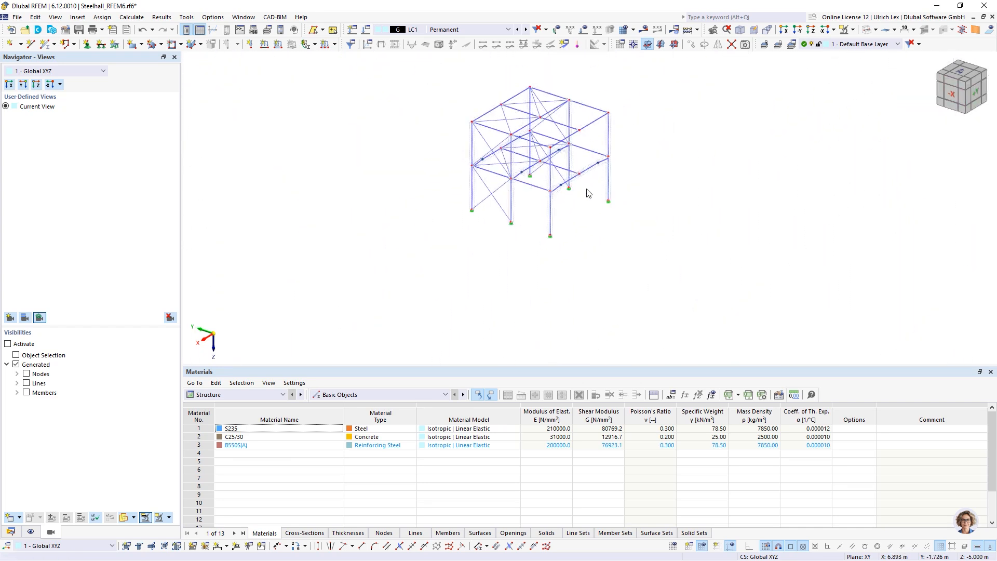
ctrl+middle_drag(667, 209, 652, 195)
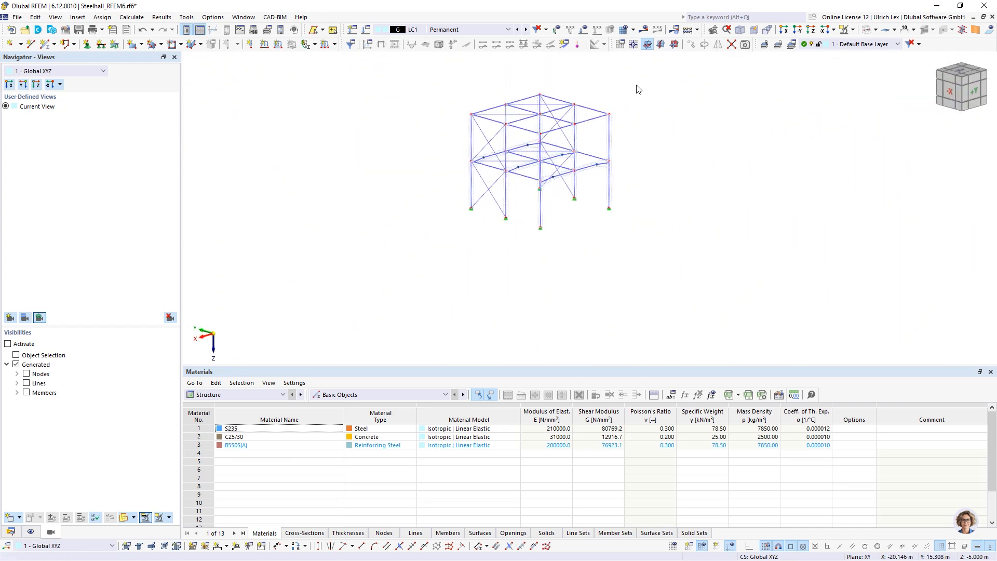
scroll(633, 94, up, 3)
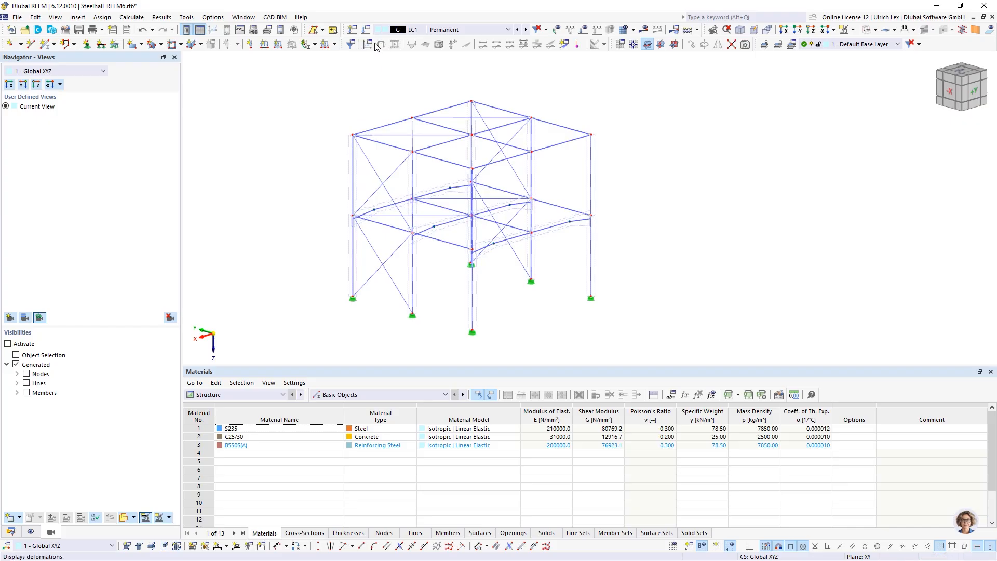
Step: Set LC1's stability analysis to include loading and find 10 eigenvalues, then run the calculation
click(365, 29)
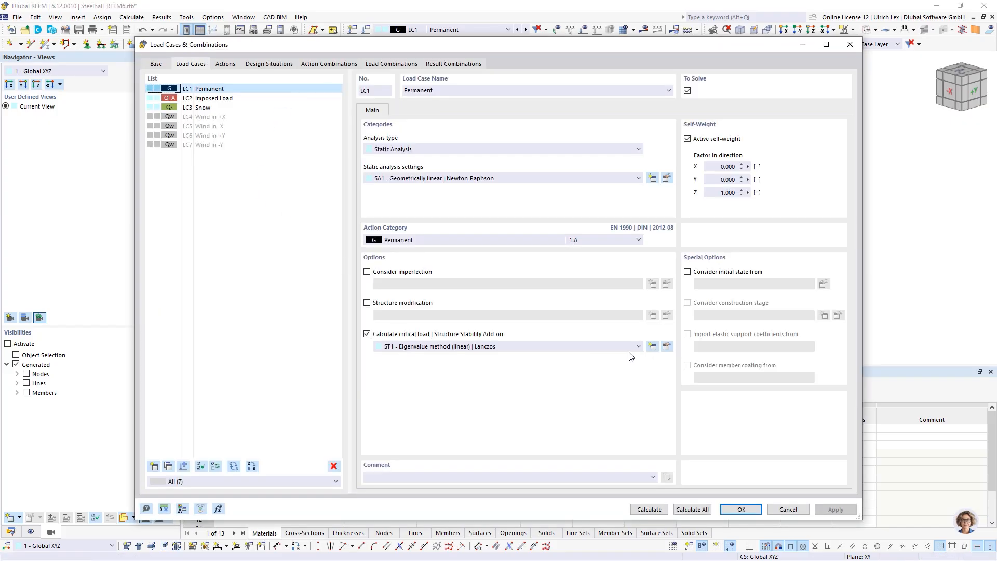
click(666, 346)
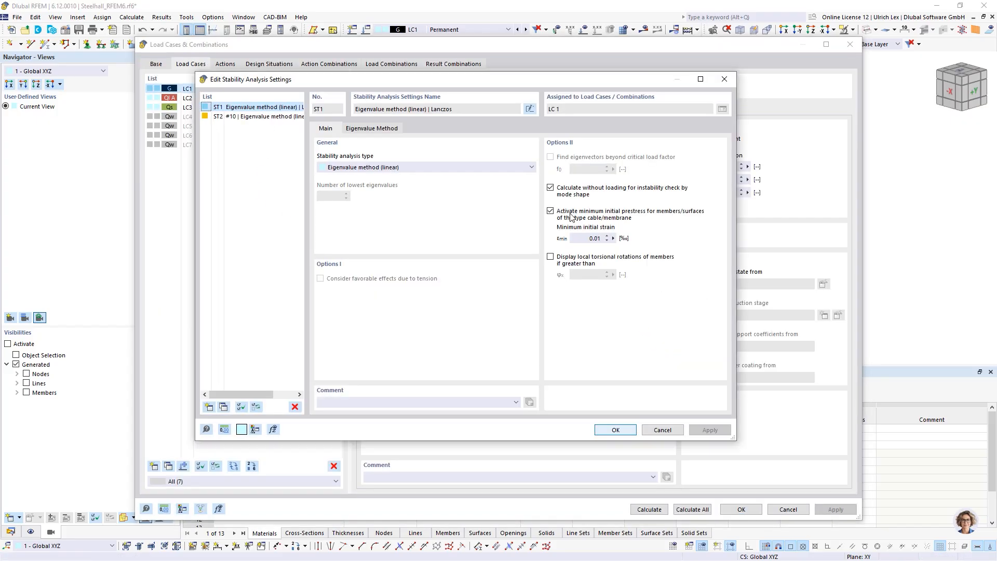
click(551, 188)
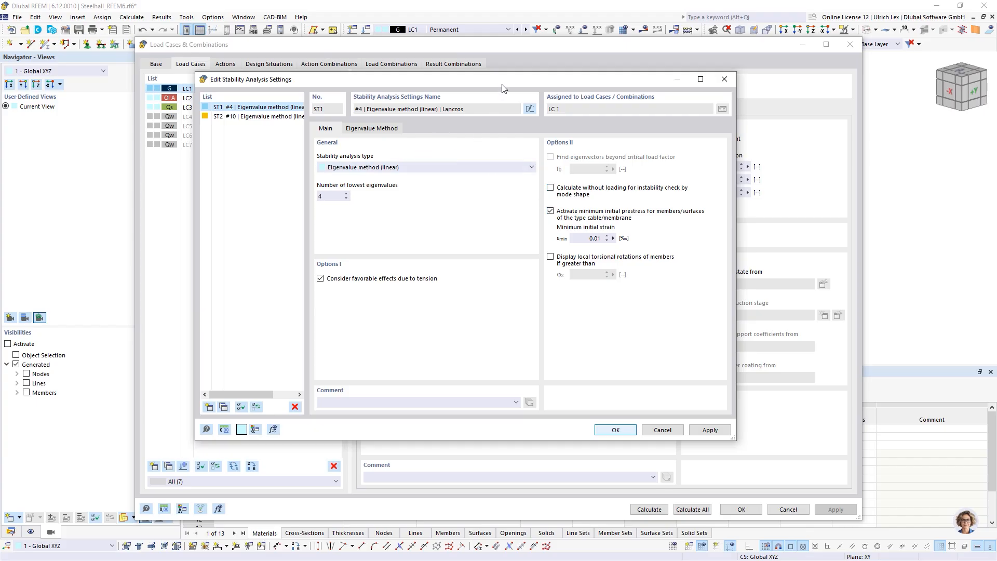
drag(504, 73, 583, 100)
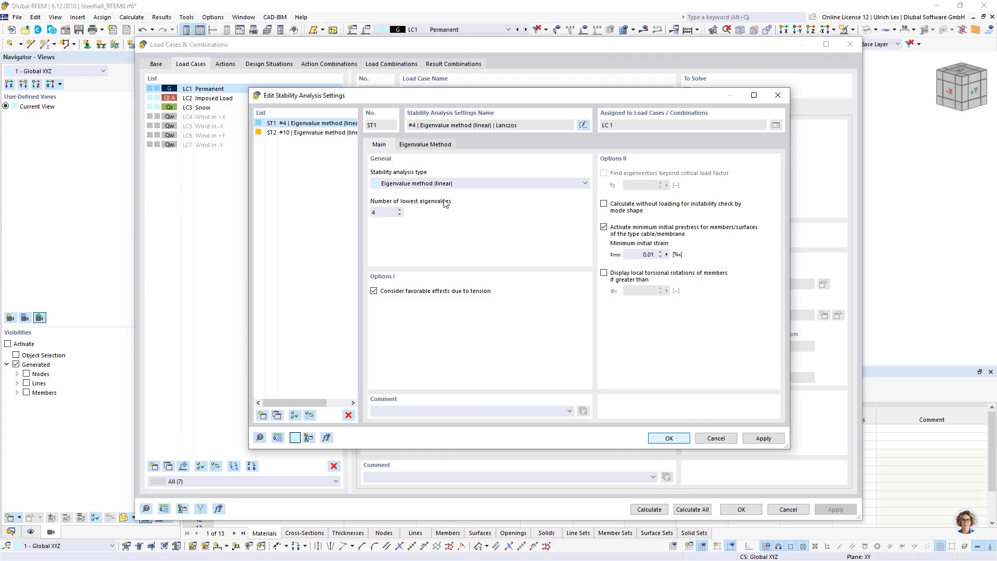
click(399, 210)
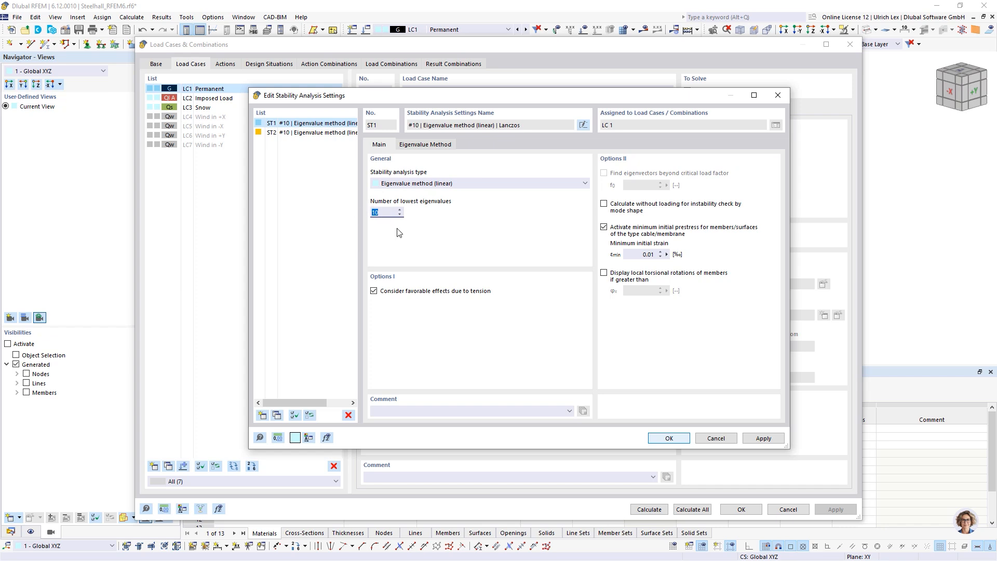
mouse_move(522, 96)
mouse_down()
mouse_move(522, 258)
mouse_move(523, 102)
mouse_up()
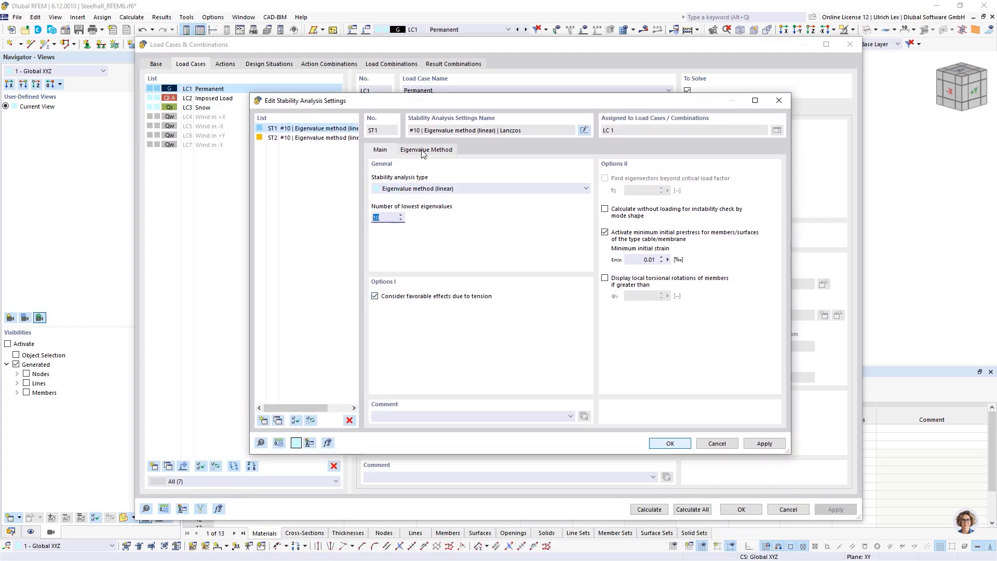
click(668, 443)
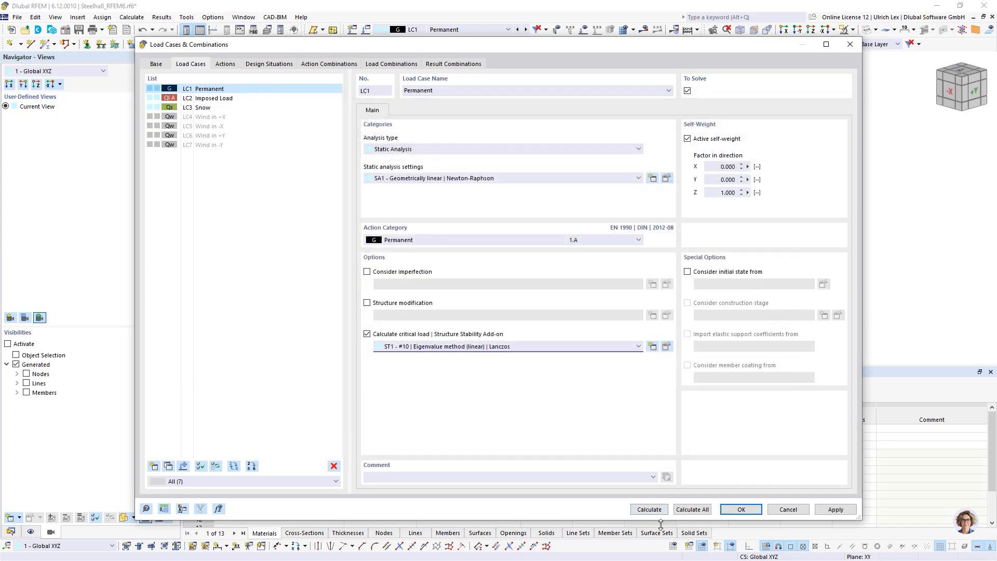
click(655, 511)
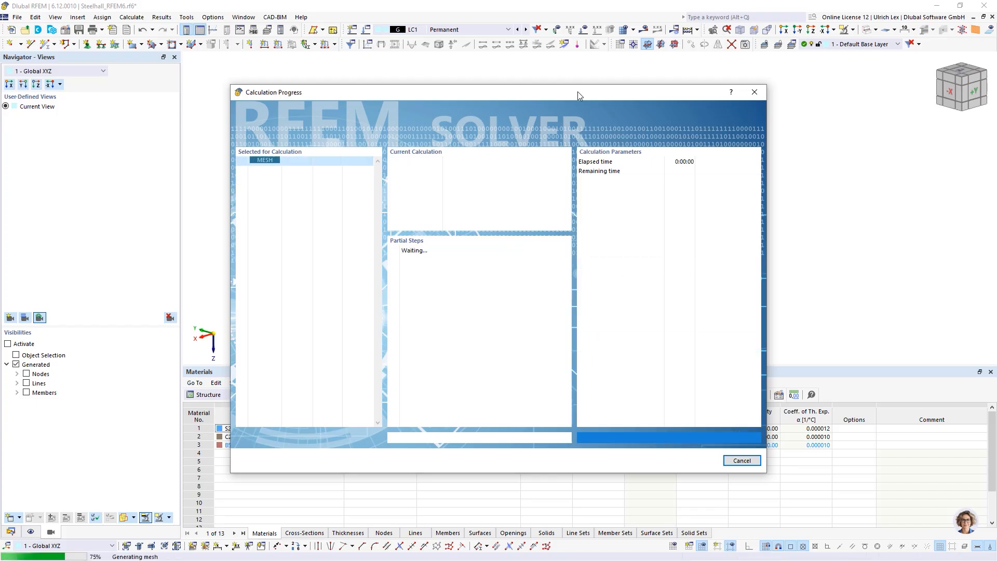
Step: Switch the Results navigator from Static Analysis to Stability Analysis to show LC1's mode shapes
drag(579, 93, 749, 92)
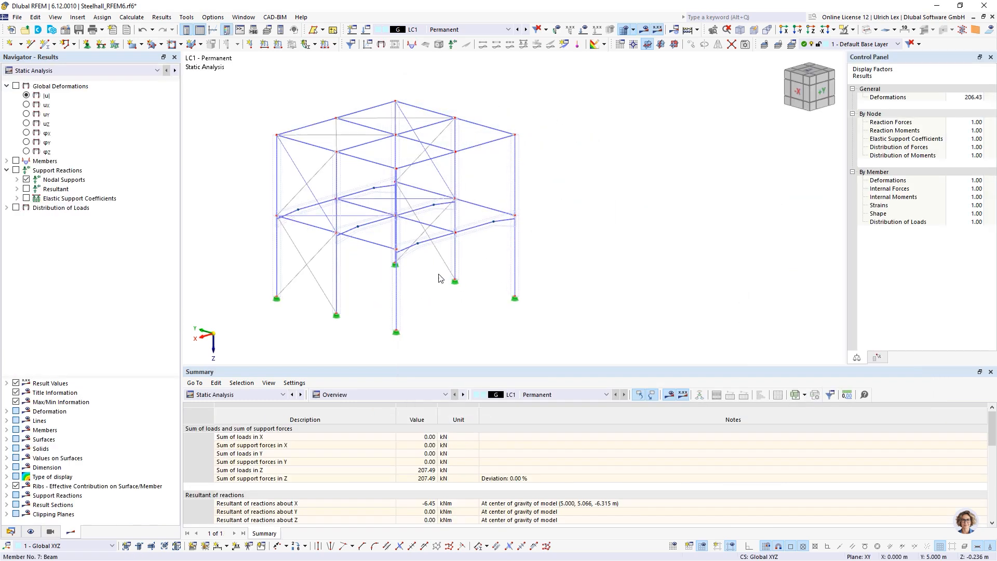
click(74, 75)
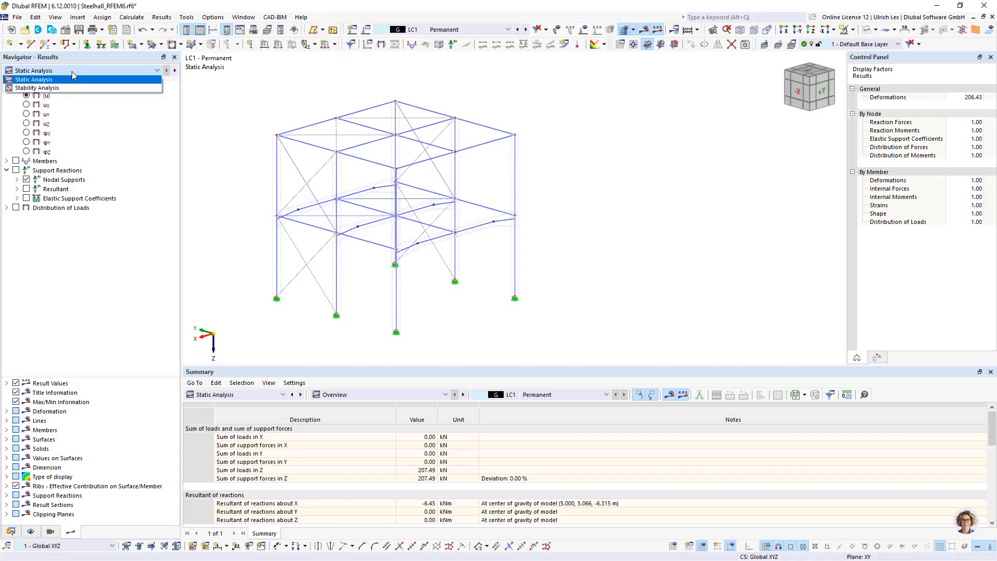
click(69, 87)
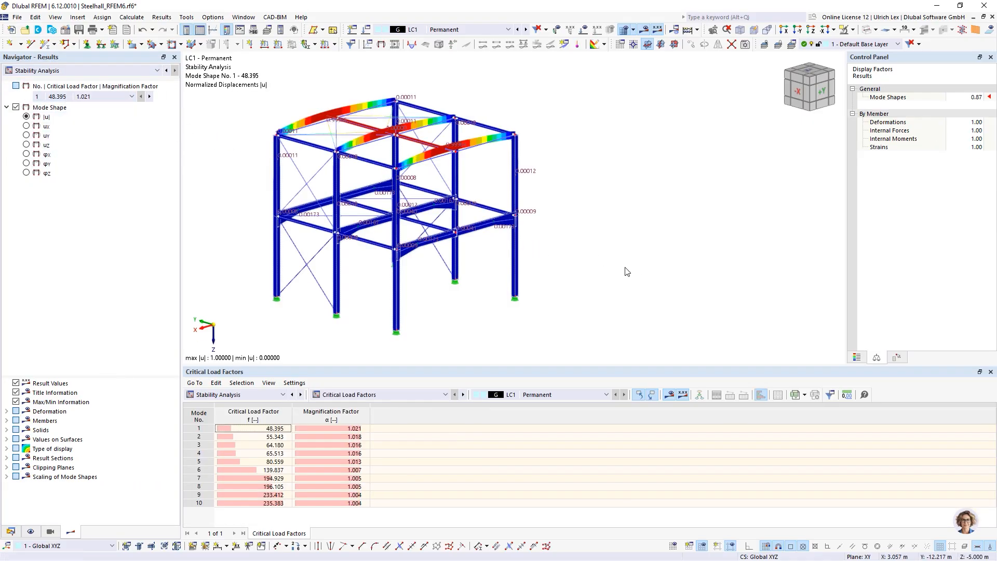
Step: Orbit the model to inspect mode shape 1, then display mode shape 2
ctrl+middle_drag(625, 271, 674, 285)
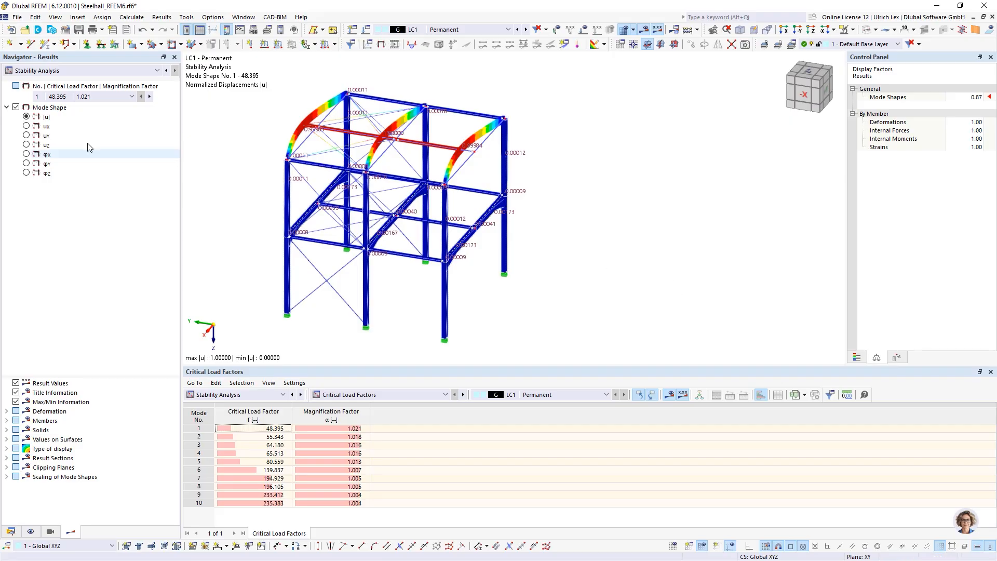
click(110, 97)
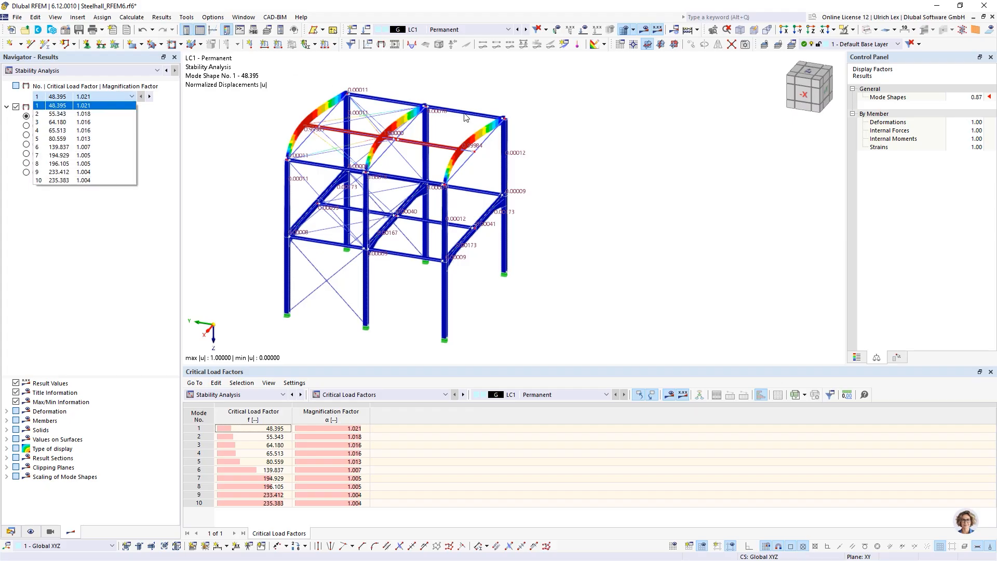
ctrl+middle_drag(693, 219, 643, 221)
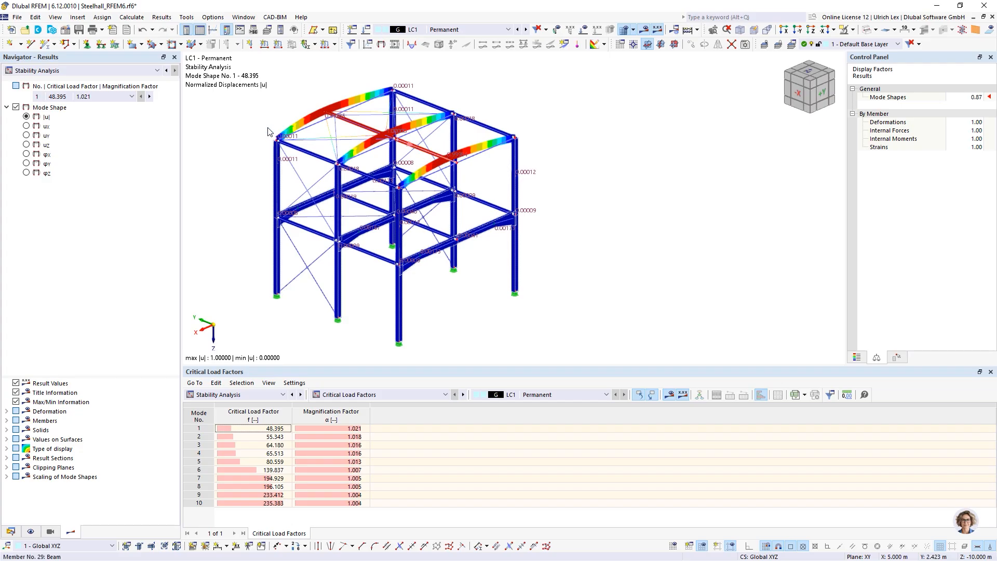
click(110, 96)
click(104, 116)
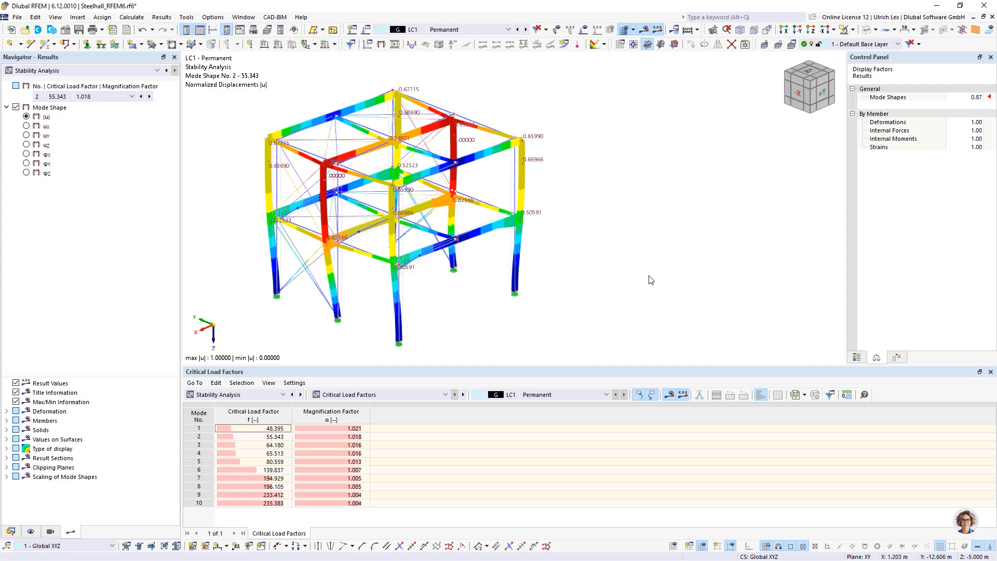
Step: Display mode shape 3 (factor 64.180) and orbit to front and side views
ctrl+middle_drag(649, 278, 504, 274)
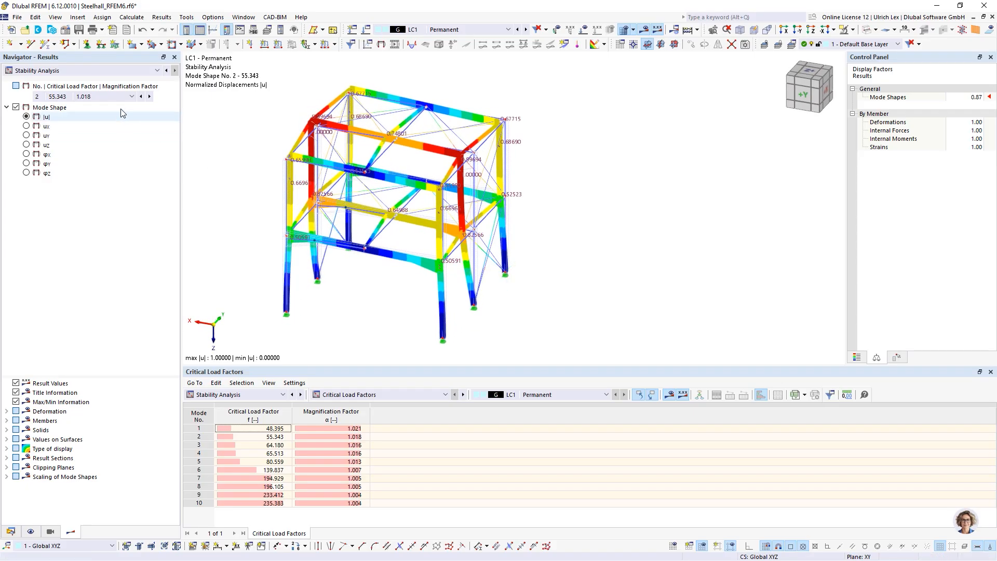
click(104, 96)
click(106, 123)
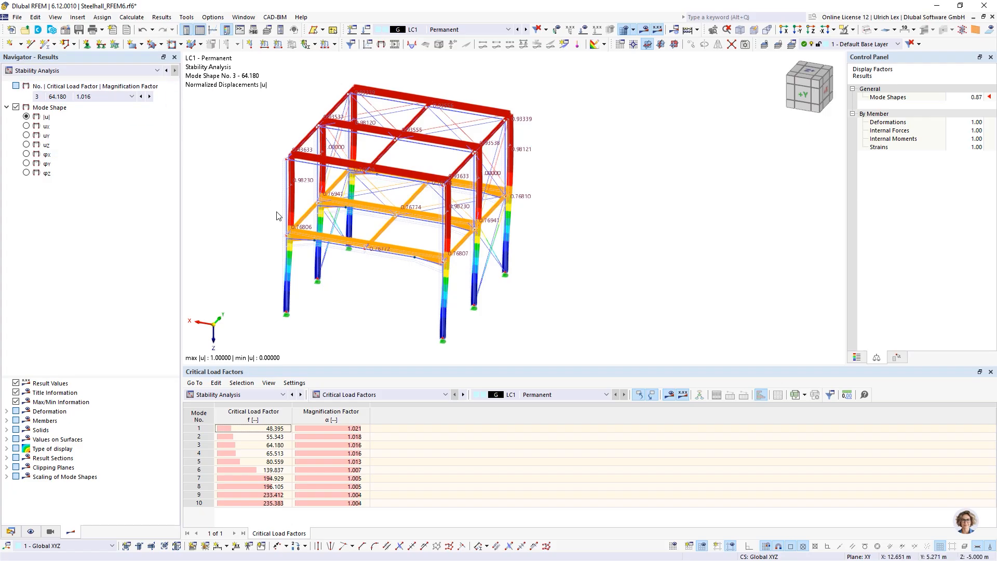
ctrl+middle_drag(241, 287, 428, 278)
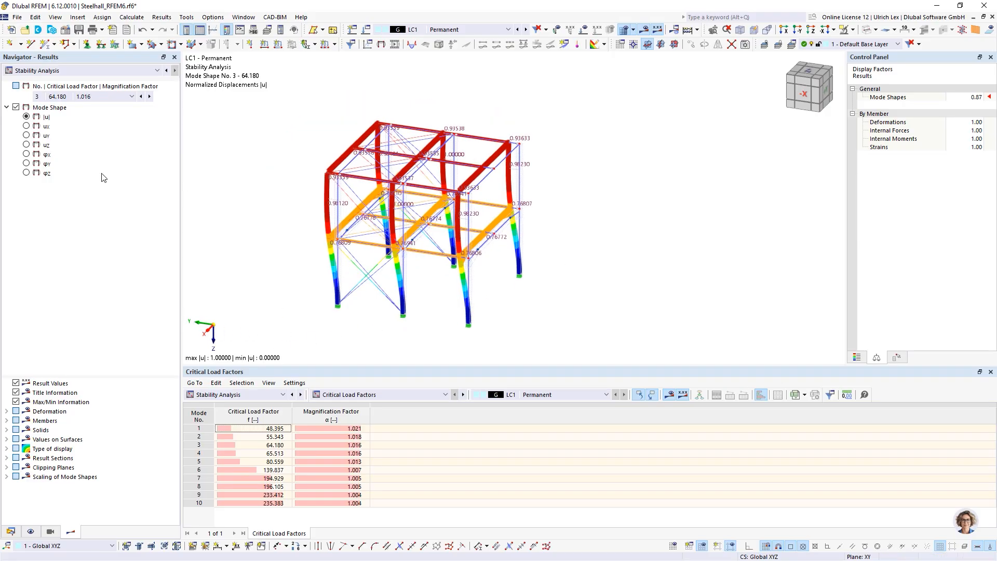
click(109, 97)
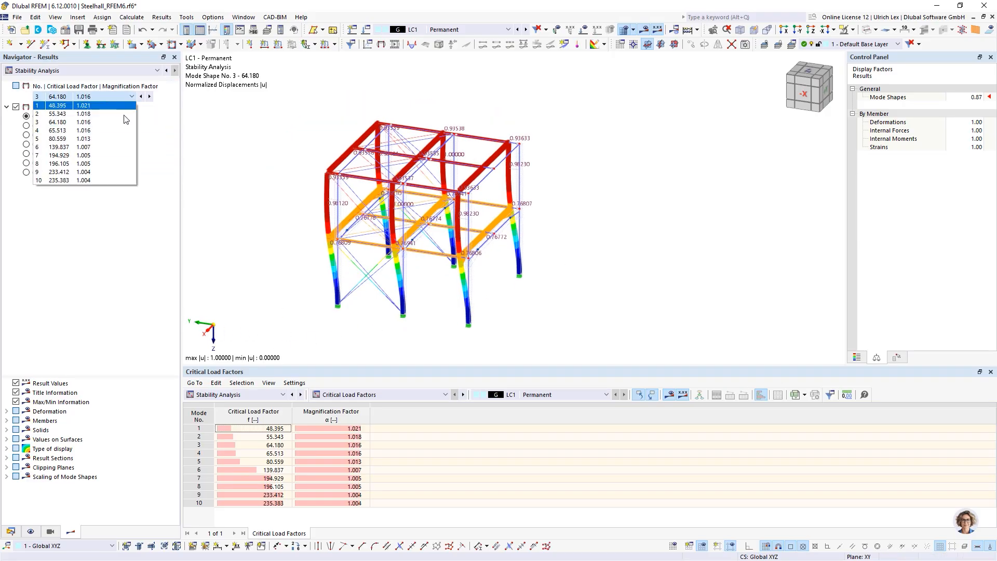
Step: Show mode shape 5, then mode shape 6 (factor 139.837), orbiting to inspect the buckled beam
click(116, 139)
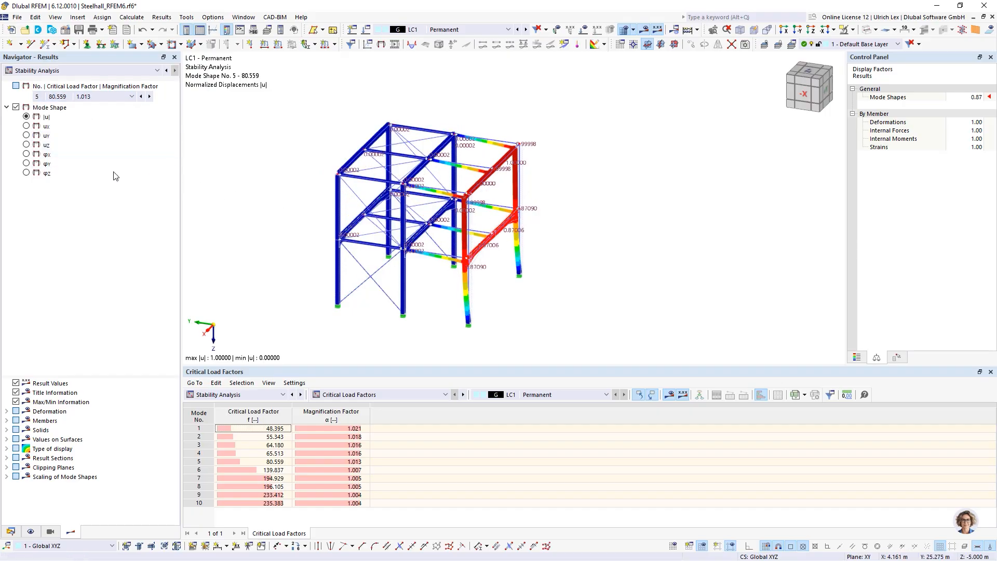
click(100, 97)
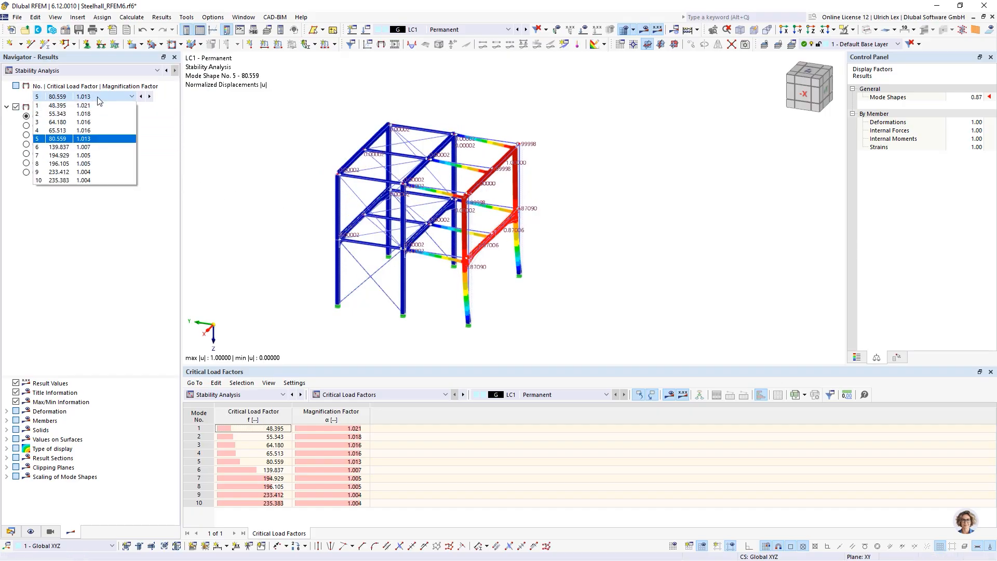
click(66, 148)
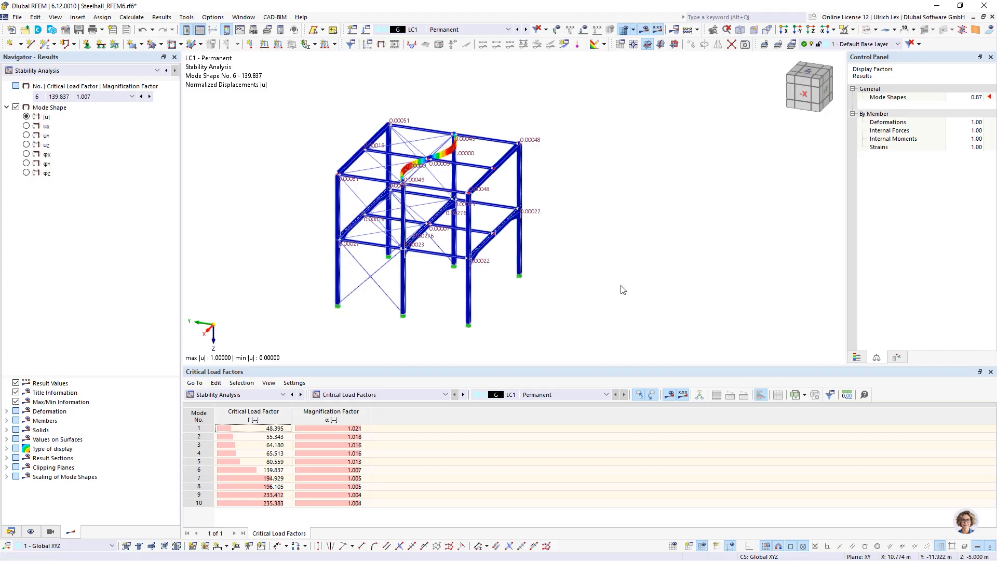
ctrl+middle_drag(590, 312, 563, 320)
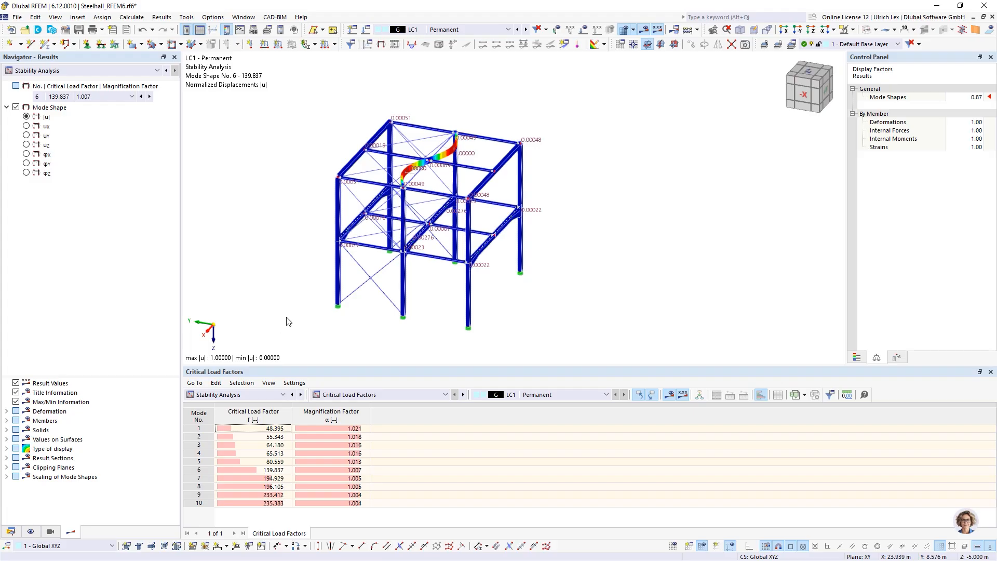
ctrl+middle_drag(519, 318, 474, 316)
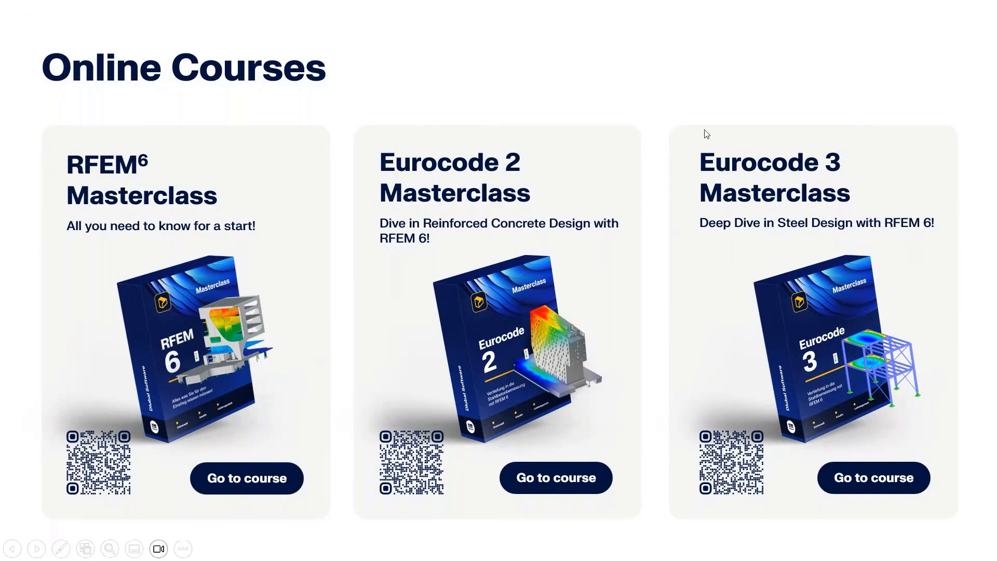
Step: Advance to the Online Courses slide listing the Eurocode 5 and Eurocode 8 Masterclasses
click(886, 191)
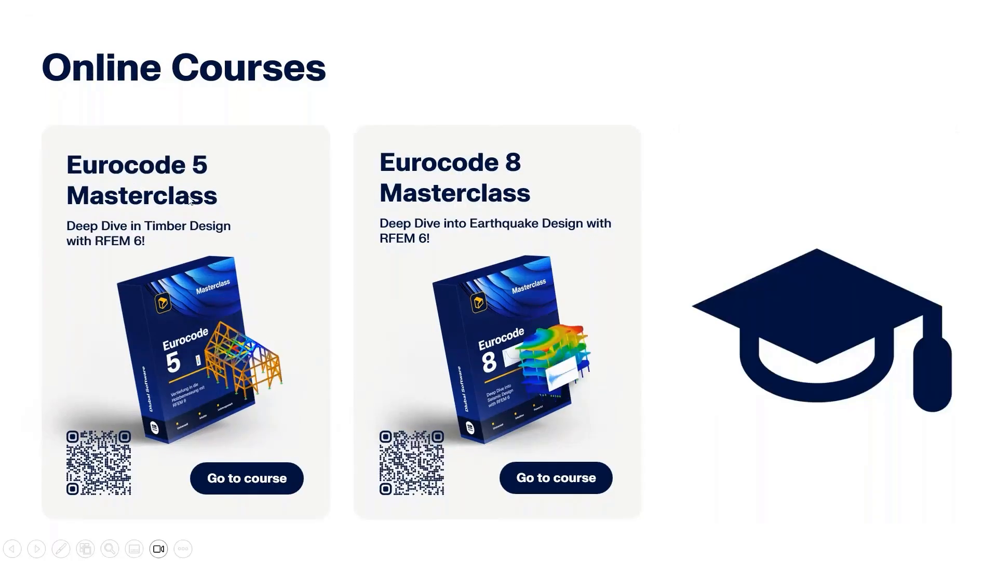